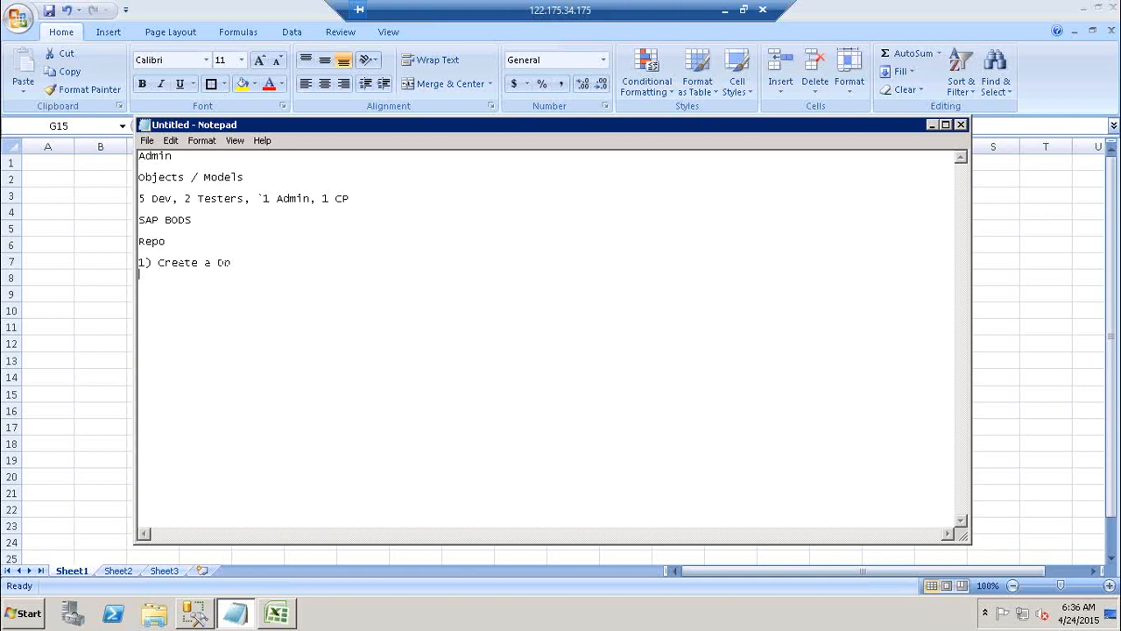
Add the note item "2) Create a LR using repo Mgr" below the first repository step
type("2) Create a LR using repo ")
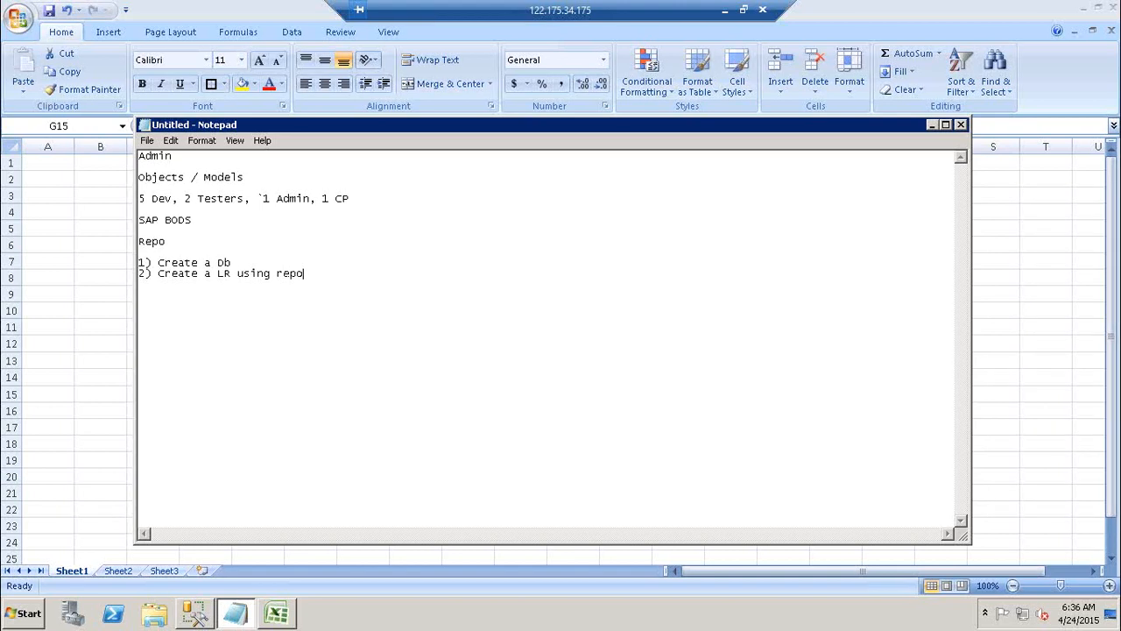
type("Mgr")
key("Return")
Write the third note item as "3) Create a JS and assign the LR to the JS"
type("3) Createa")
key("BackSpace")
key("BackSpace")
type("a JS anmd")
key("BackSpace")
key("BackSpace")
type("d assign tn")
key("BackSpace")
type("he LR")
key("BackSpace")
type("R to the JS")
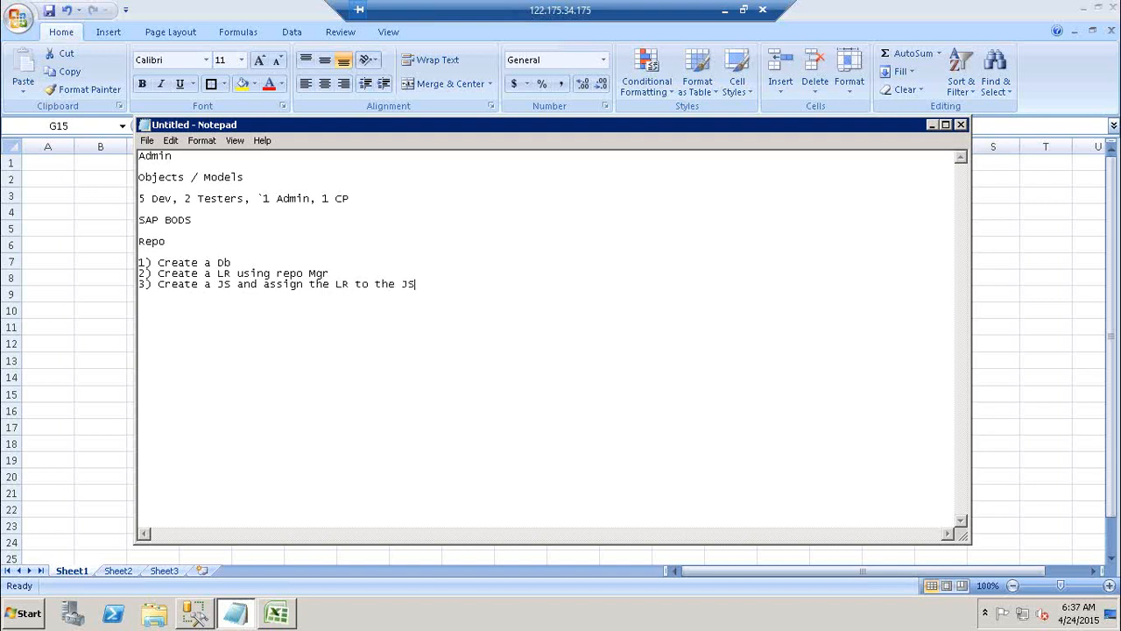
type(" /")
Extend the third note item with the alternative "/ Add your LR to the existing JS"
left_click_drag(159, 284, 417, 283)
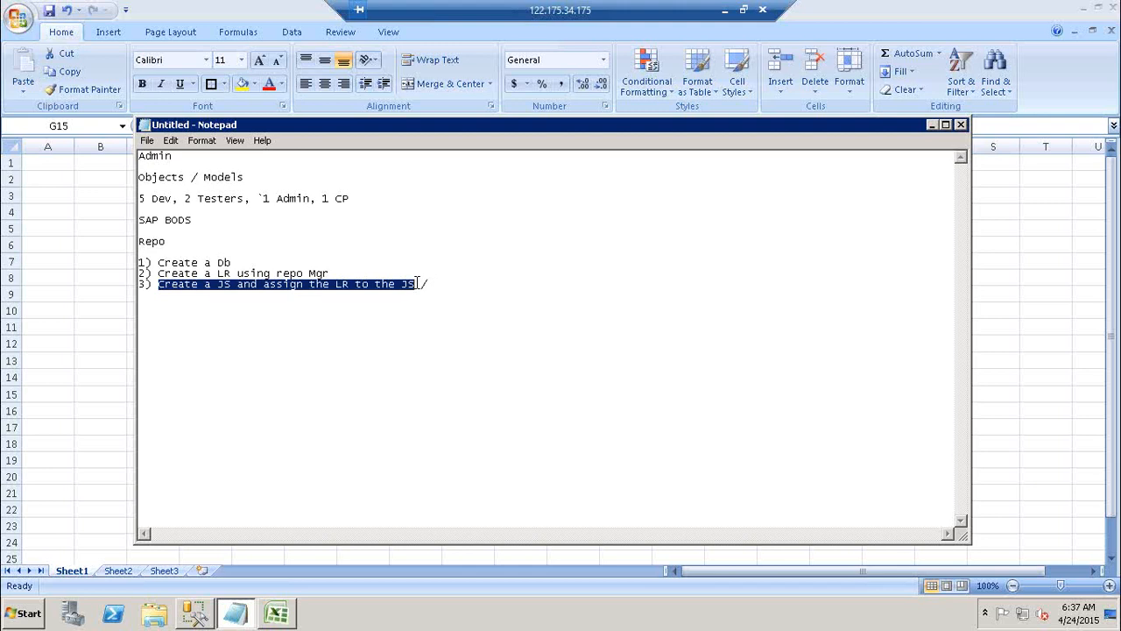
left_click(435, 284)
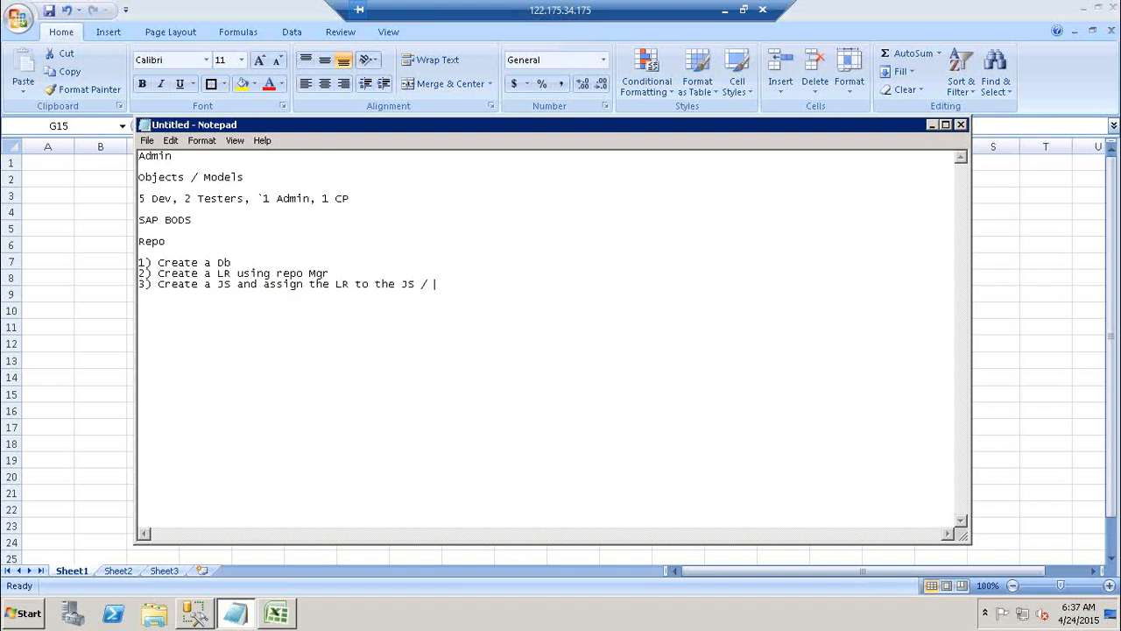
type("Addyou")
key("BackSpace")
key("BackSpace")
key("BackSpace")
type("your LR to the existing JS ")
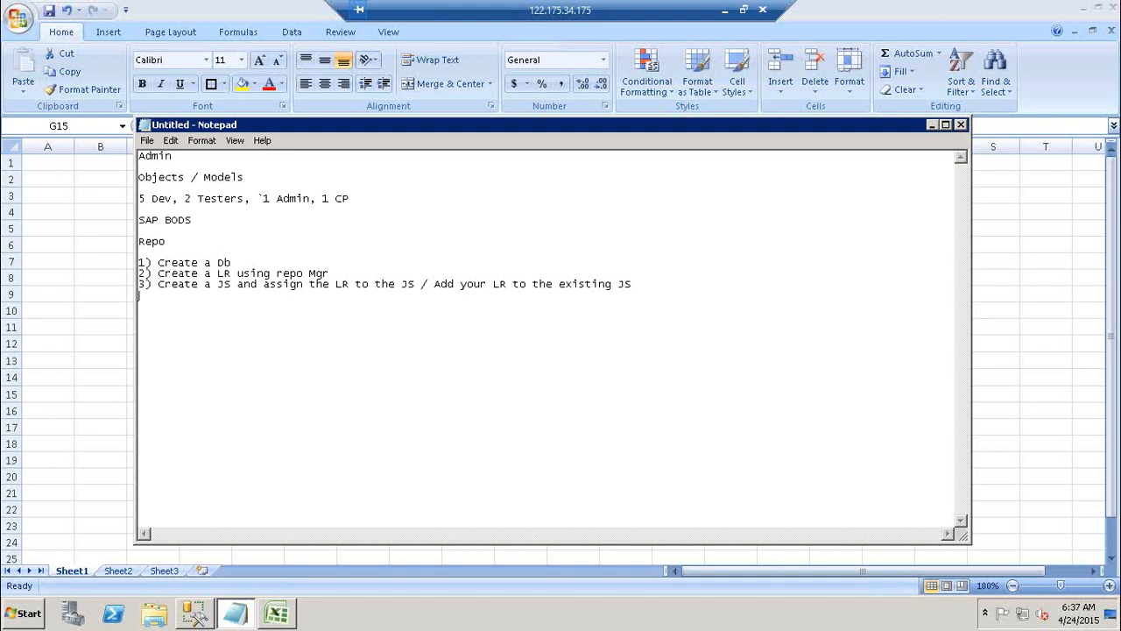
type("4) Register your LR in the MMC")
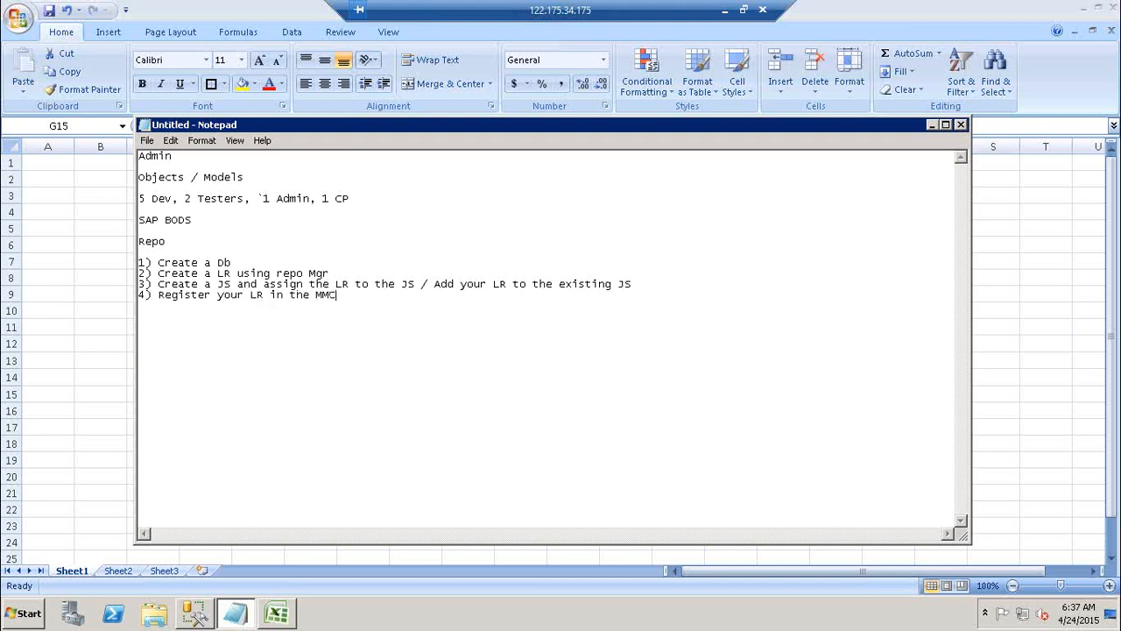
Add the note item "5) Login to designer using ur LR" on a new line
key("Return")
type("5) Login to designer using ur LR")
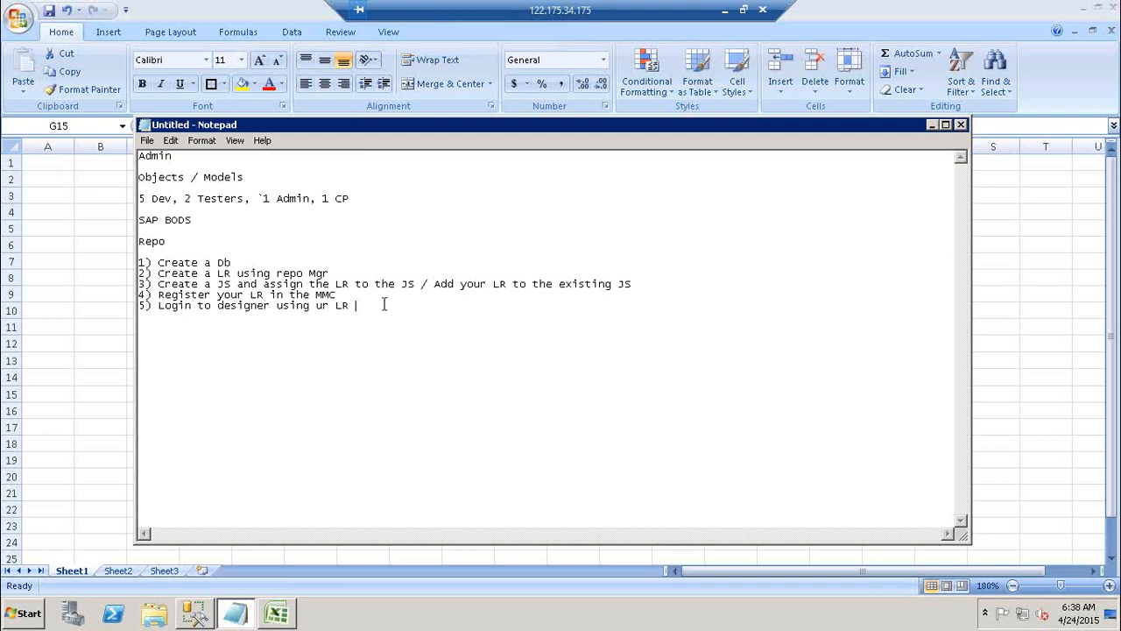
Highlight the list of five numbered repository steps in the notes
left_click_drag(386, 304, 140, 254)
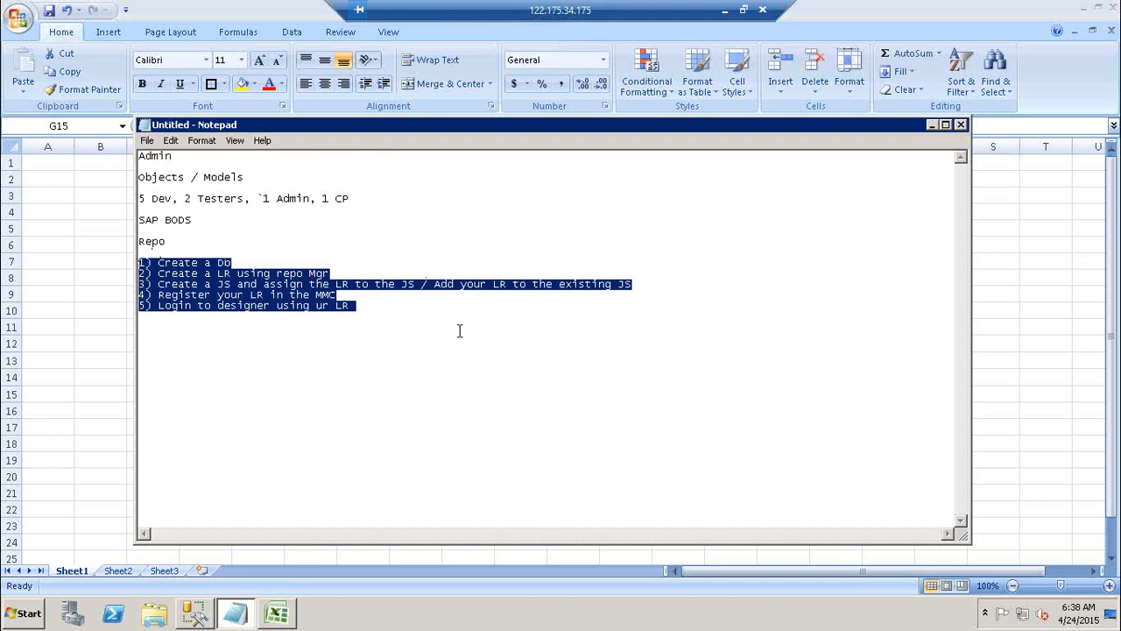
left_click(420, 305)
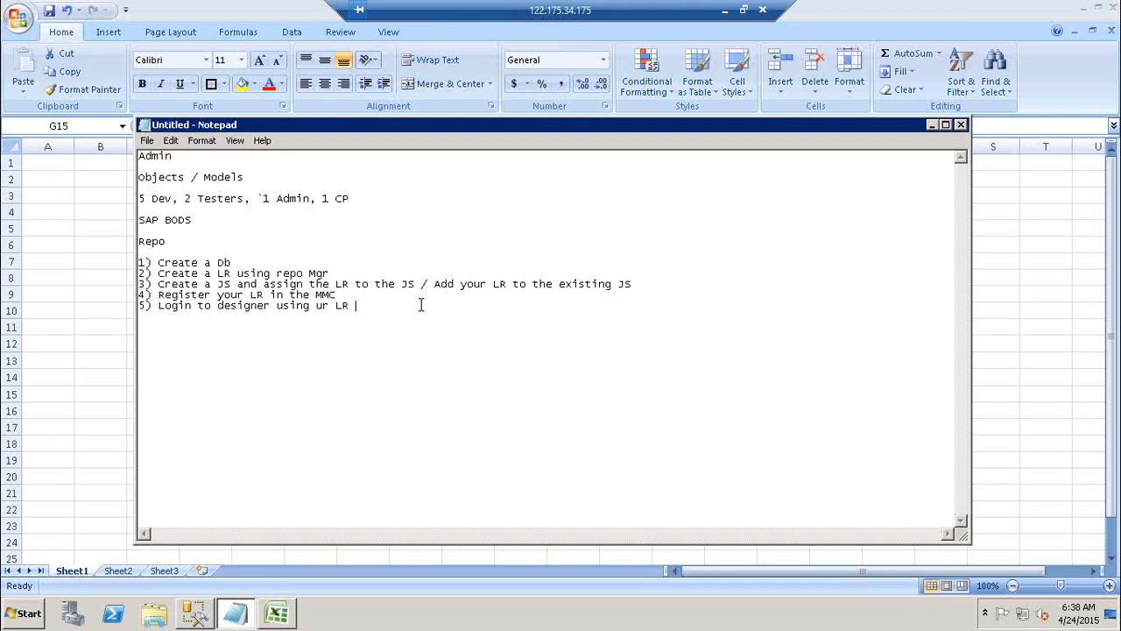
left_click_drag(366, 306, 140, 252)
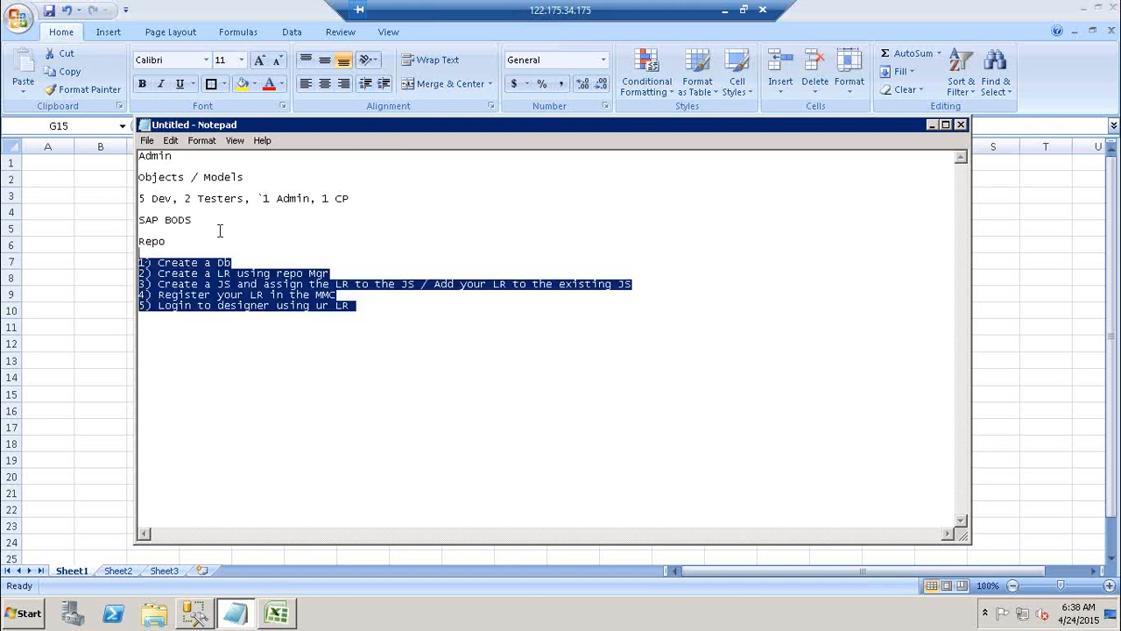
Close SQL Server Management Studio and the Book1 workbook without saving, keeping only the notes window open
left_click(931, 124)
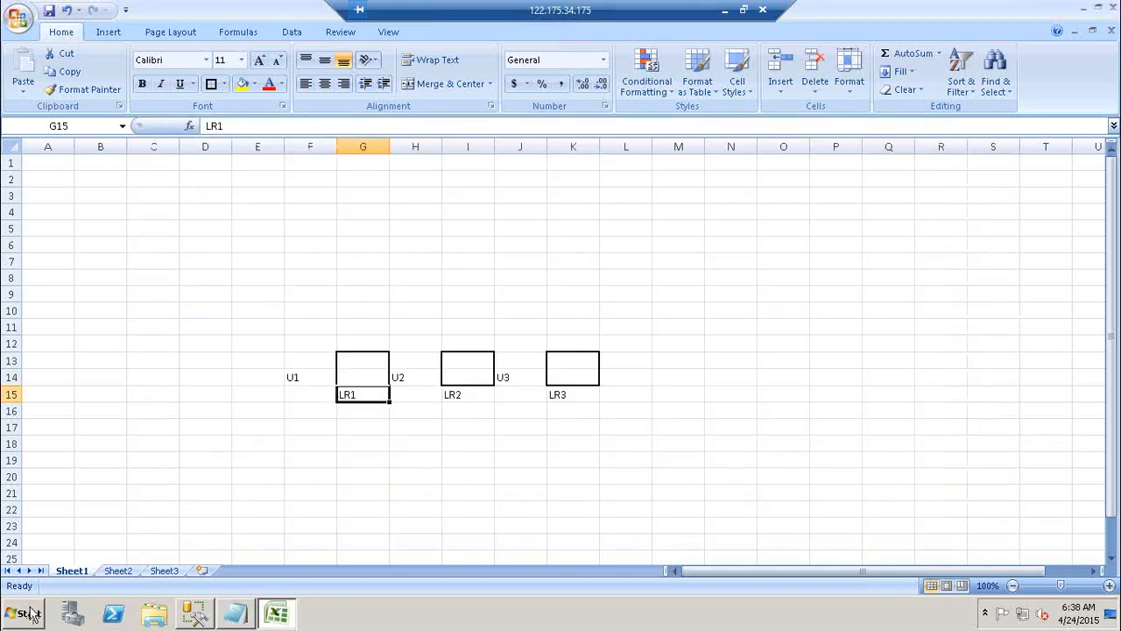
left_click(30, 613)
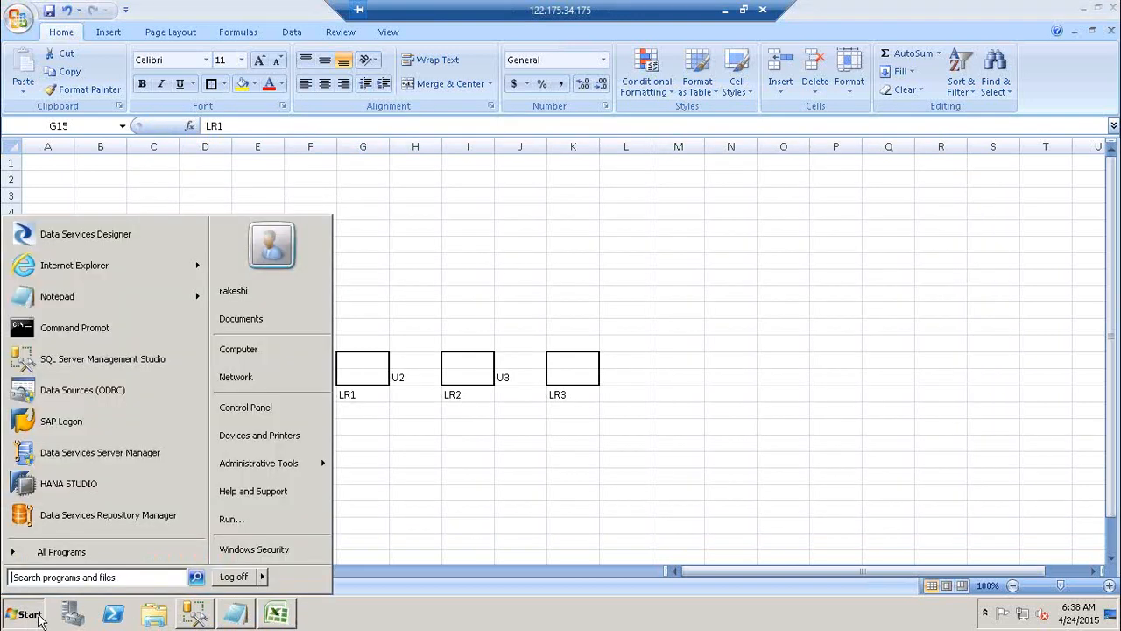
left_click(201, 613)
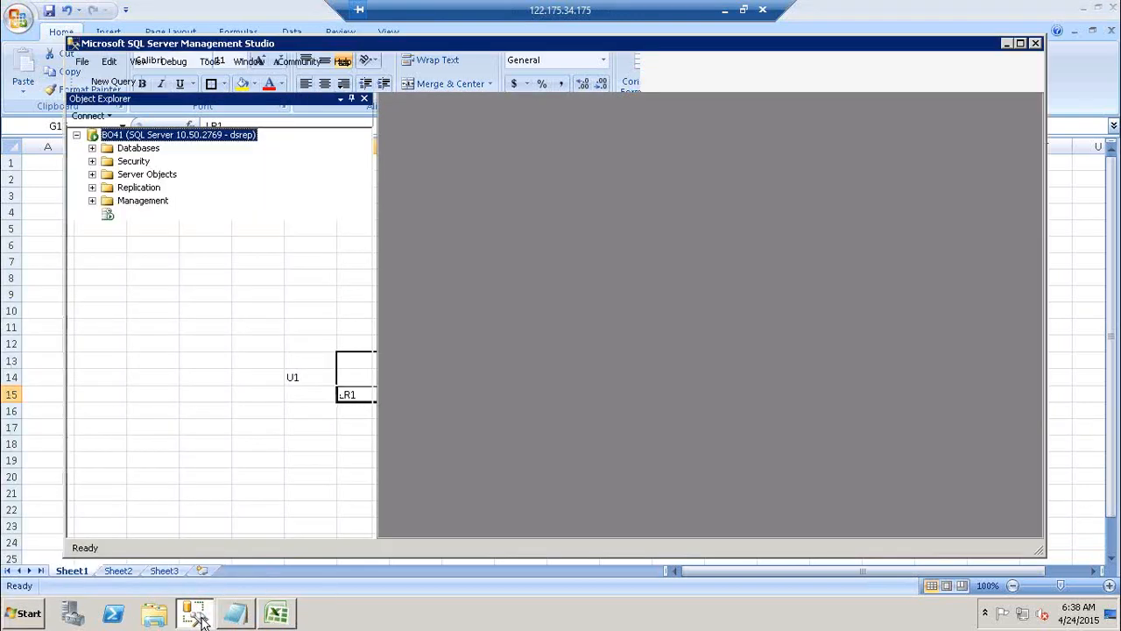
left_click(1034, 44)
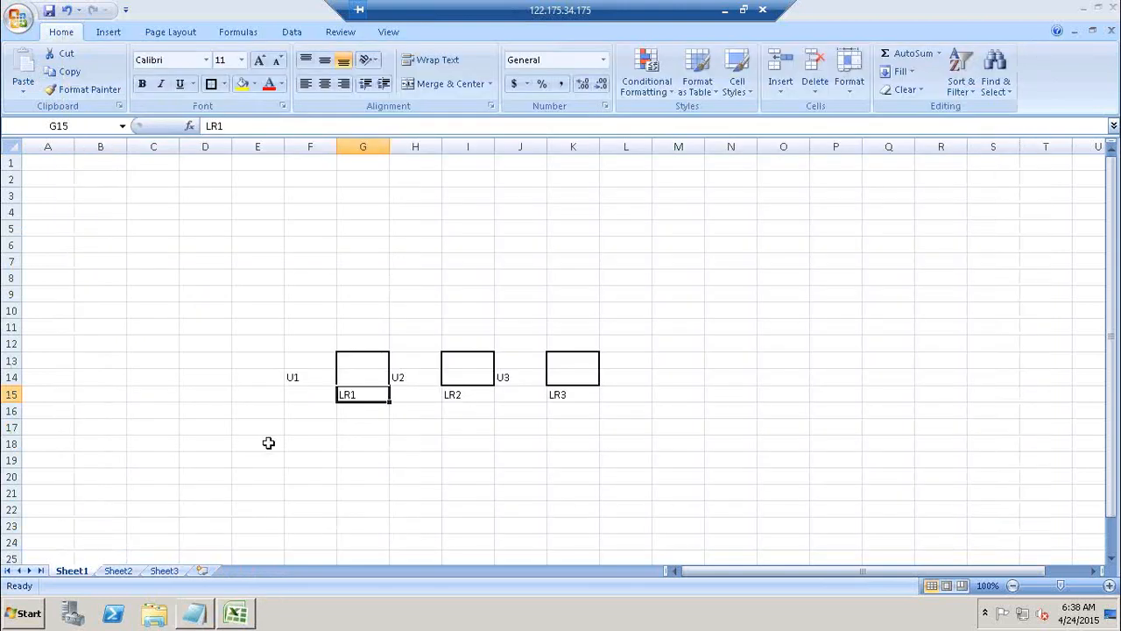
left_click(1114, 7)
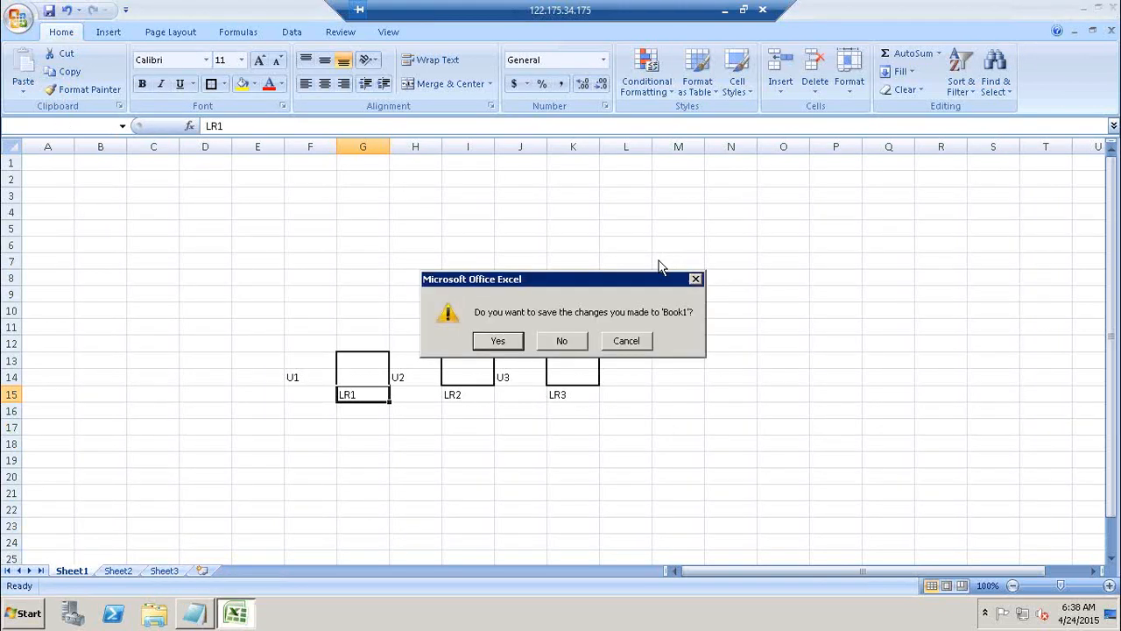
left_click(563, 338)
left_click(186, 619)
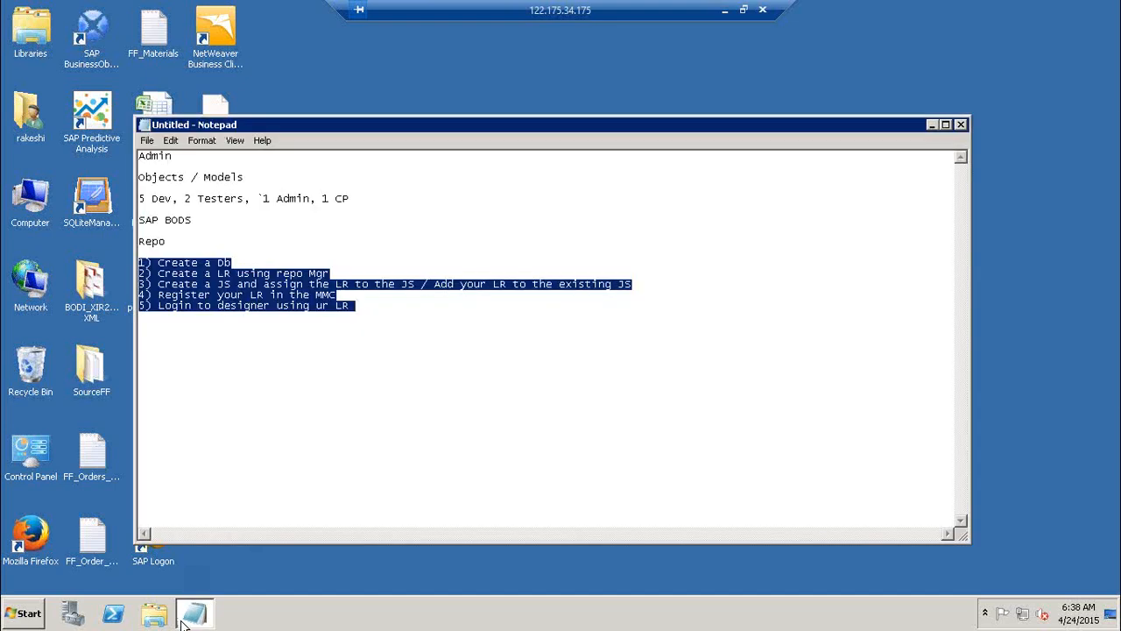
Launch SQL Server Management Studio from the Microsoft SQL Server 2008 R2 program group
left_click(30, 593)
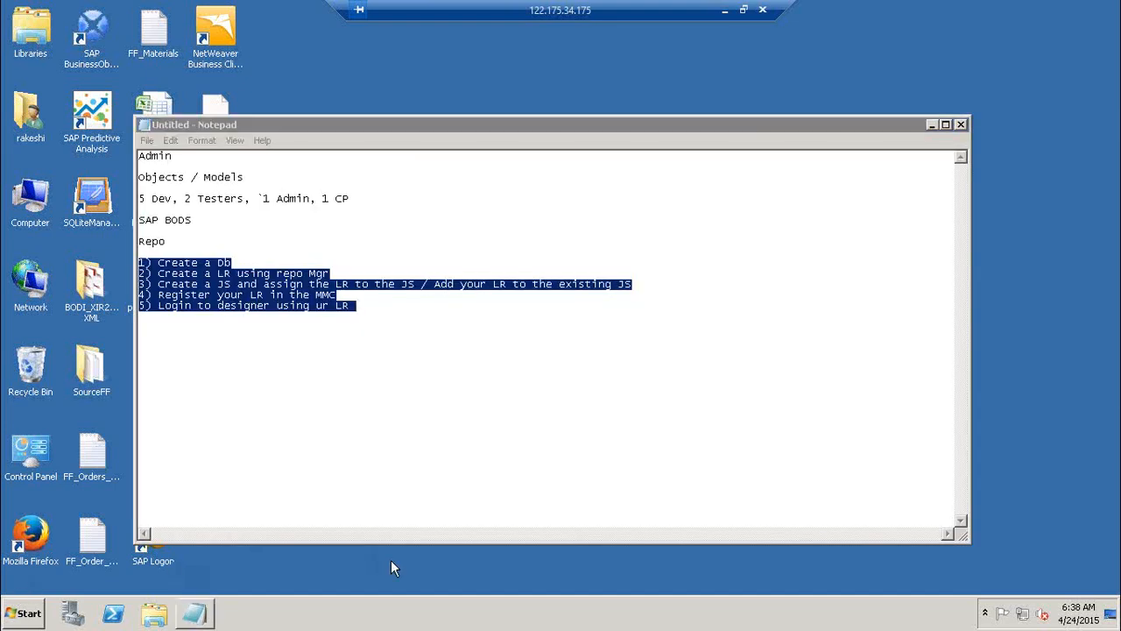
left_click(12, 621)
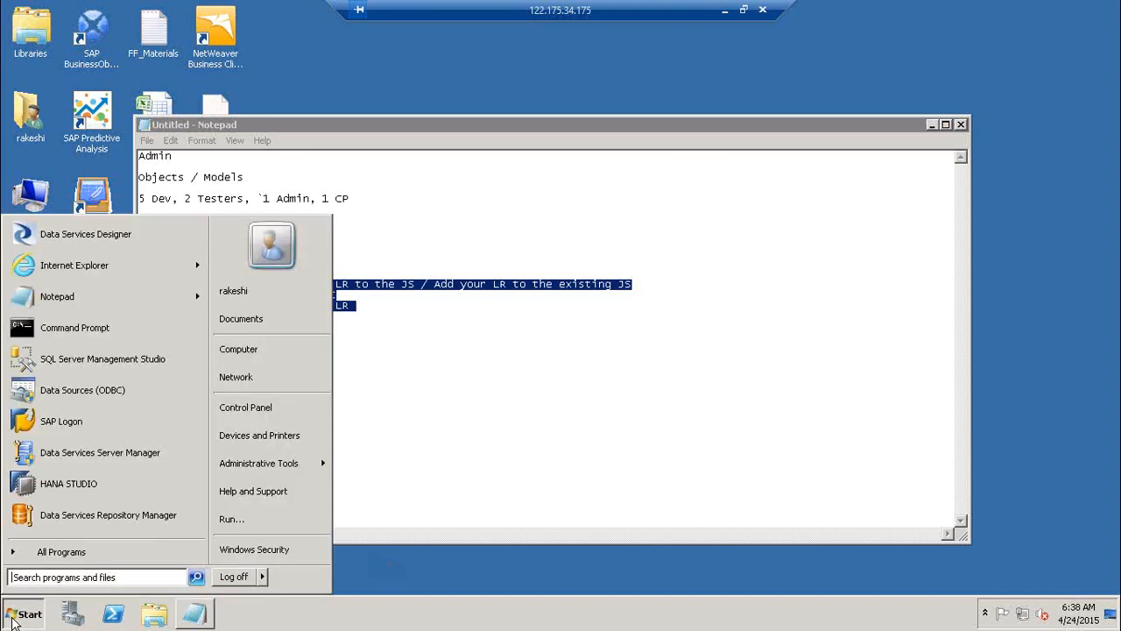
left_click(94, 552)
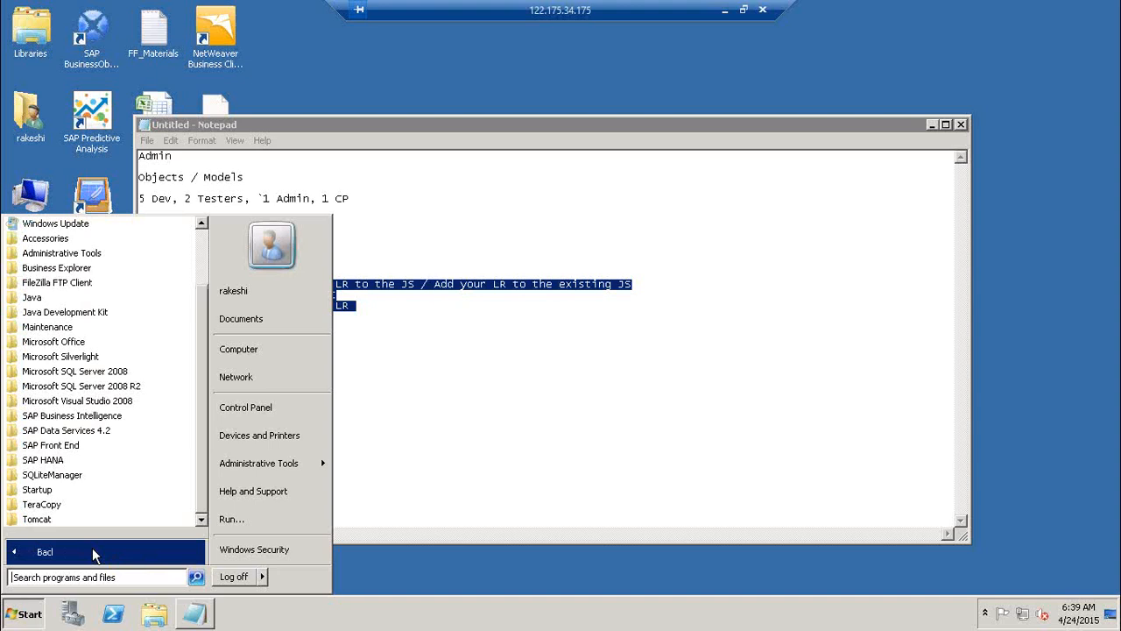
left_click(136, 387)
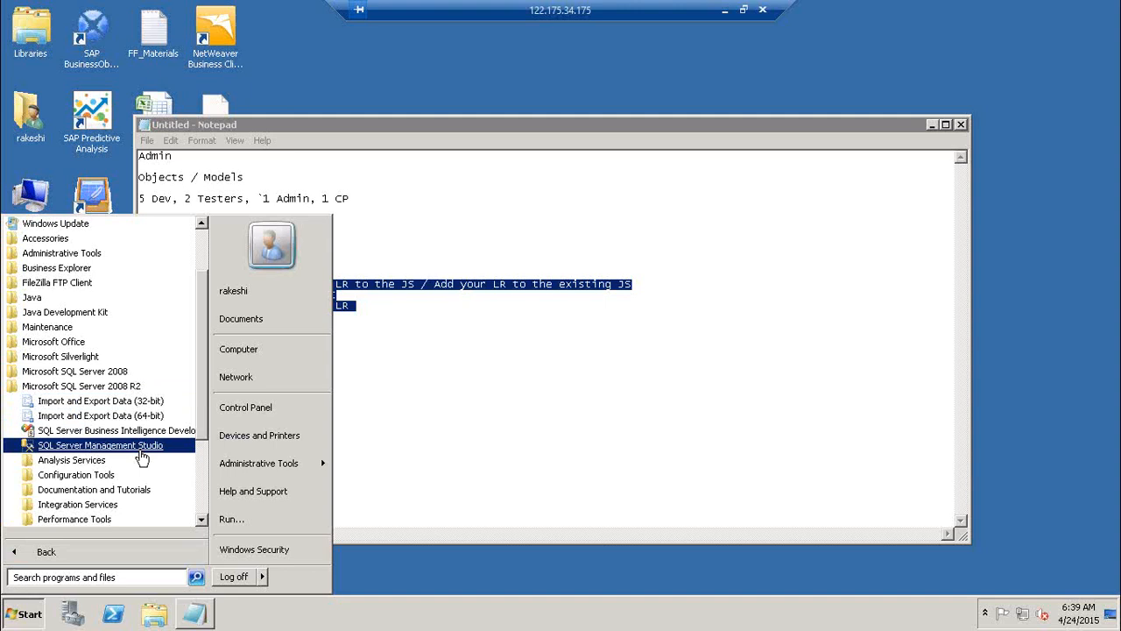
left_click(140, 445)
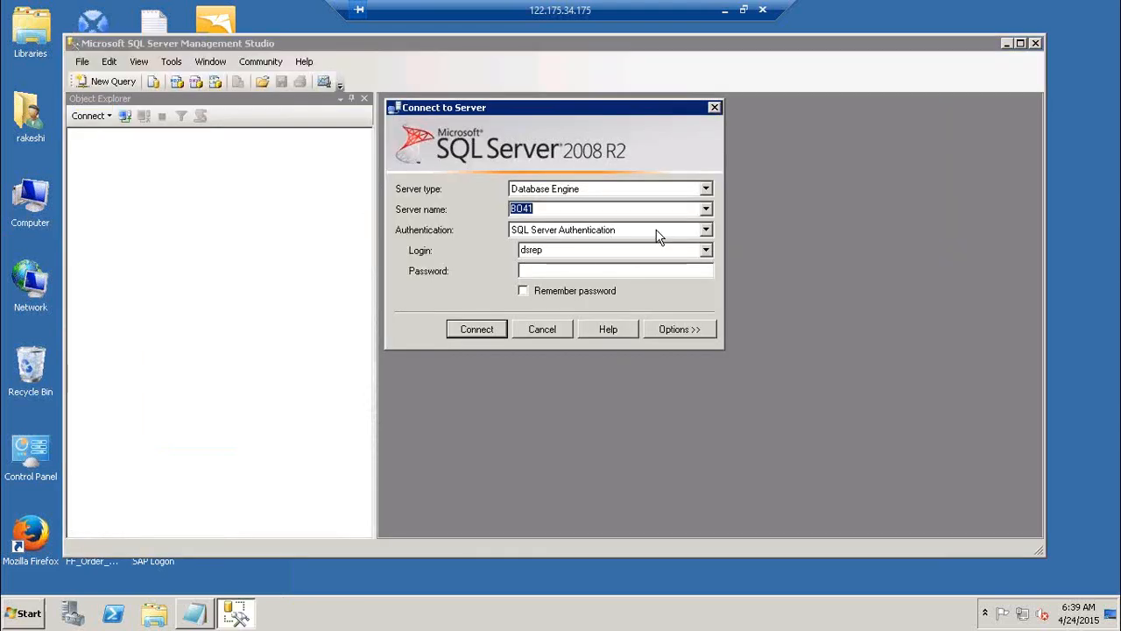
Examine the server type, the server name and the Windows and SQL Server authentication options for the connection
left_click(583, 208)
left_click_drag(582, 207, 381, 206)
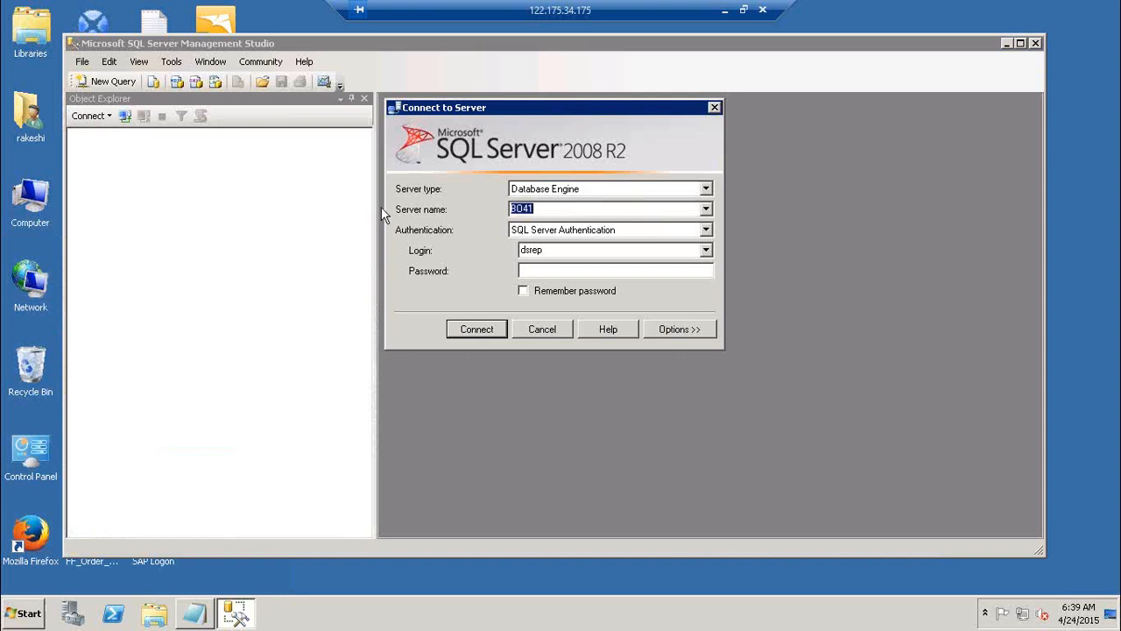
left_click(592, 191)
left_click(592, 192)
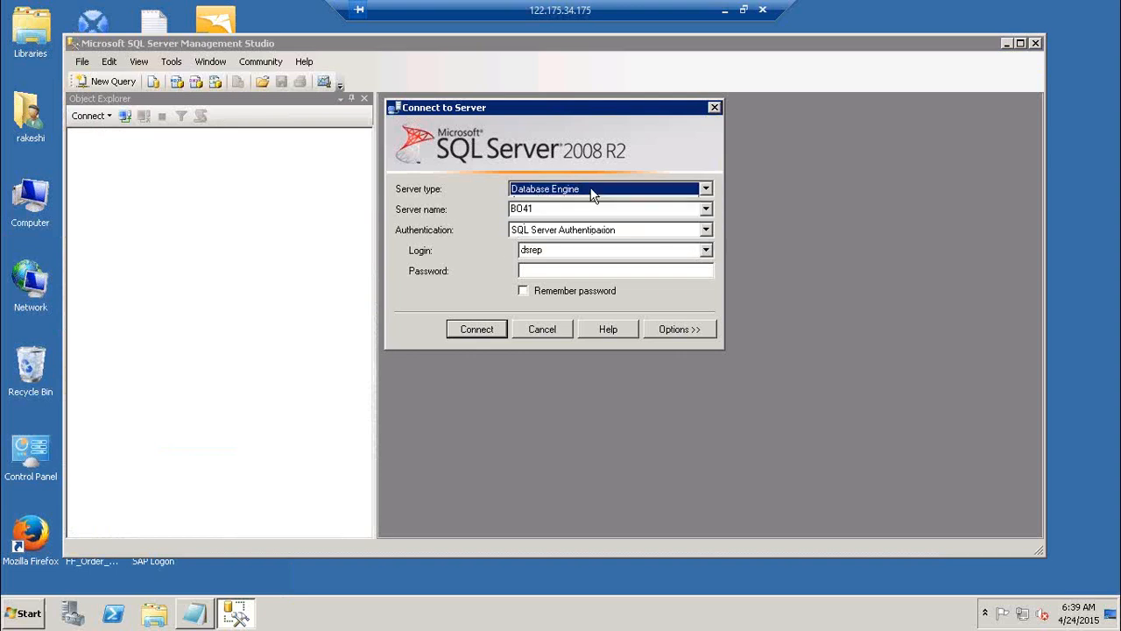
left_click(620, 235)
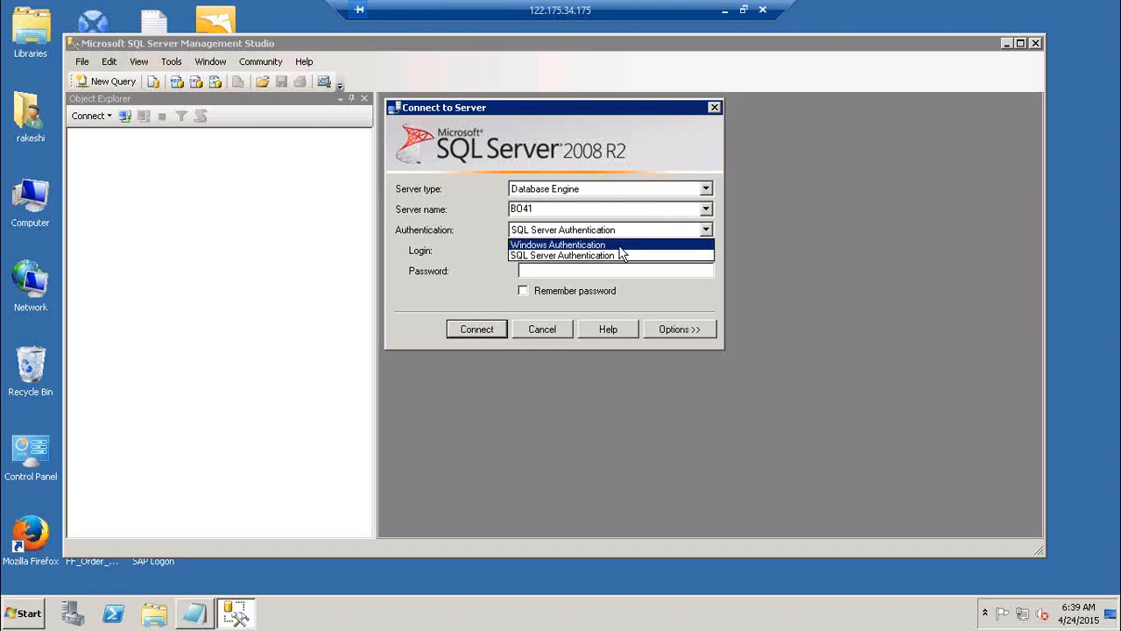
left_click(620, 247)
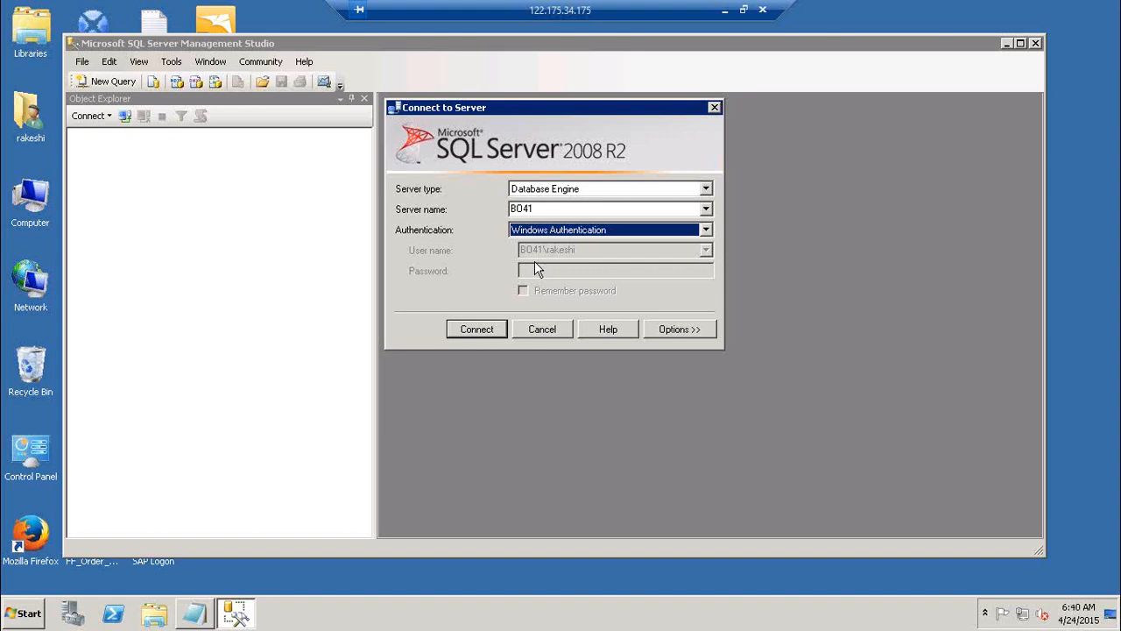
left_click(568, 232)
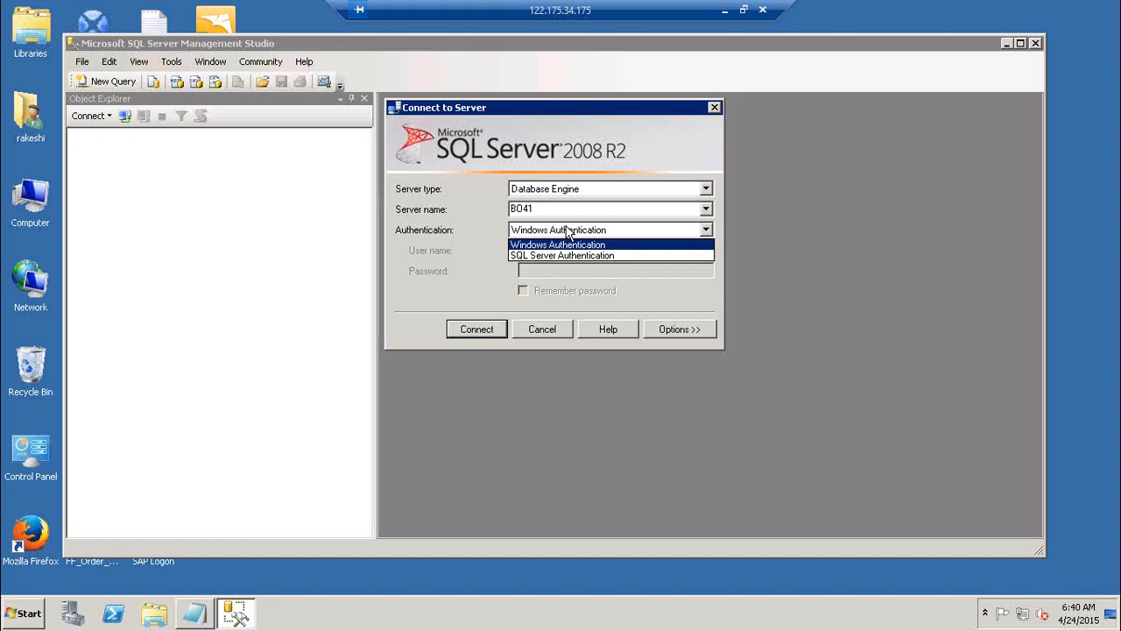
left_click(569, 255)
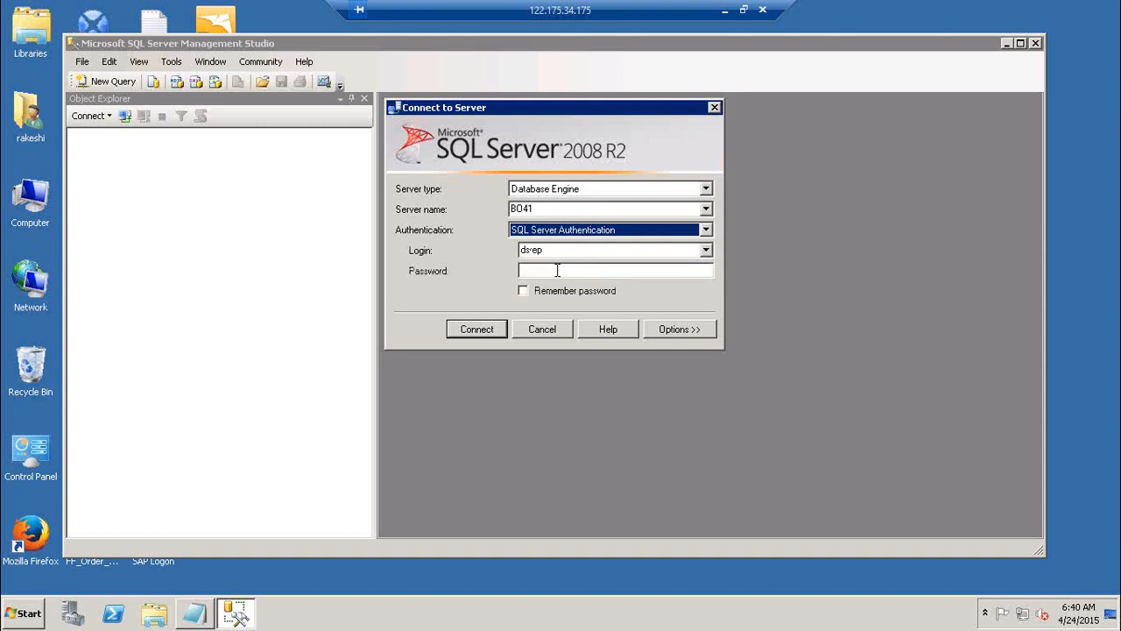
Enter the SQL Server login's password and connect to the BO41 database engine
left_click(557, 270)
type("*****")
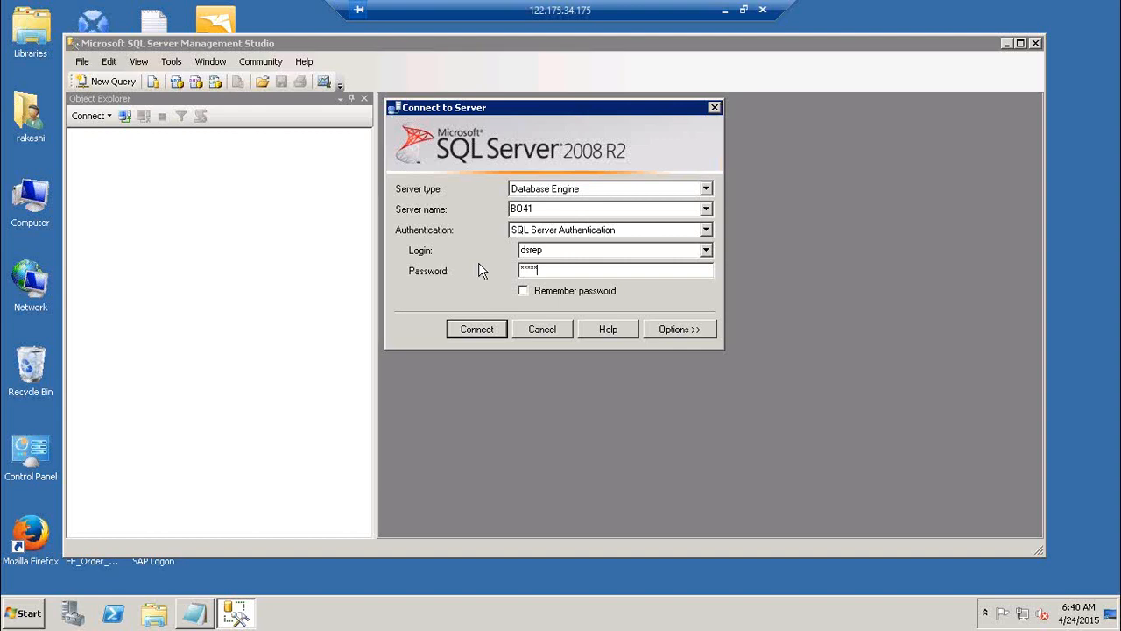
left_click(478, 329)
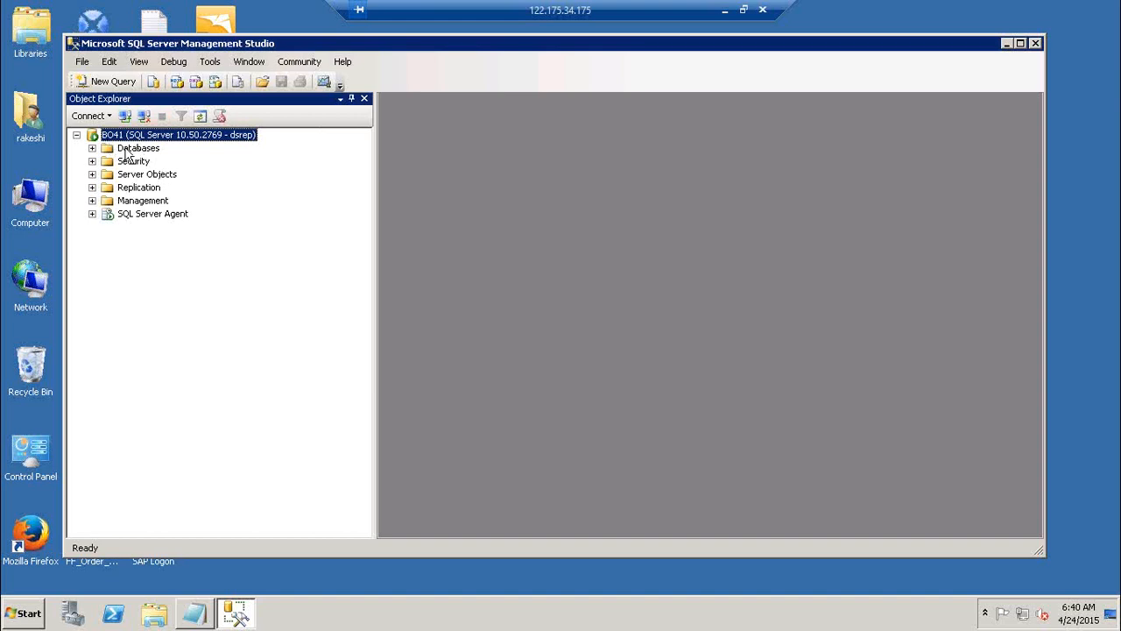
Examine the server's existing databases and browse the list of logins under Security
left_click(92, 148)
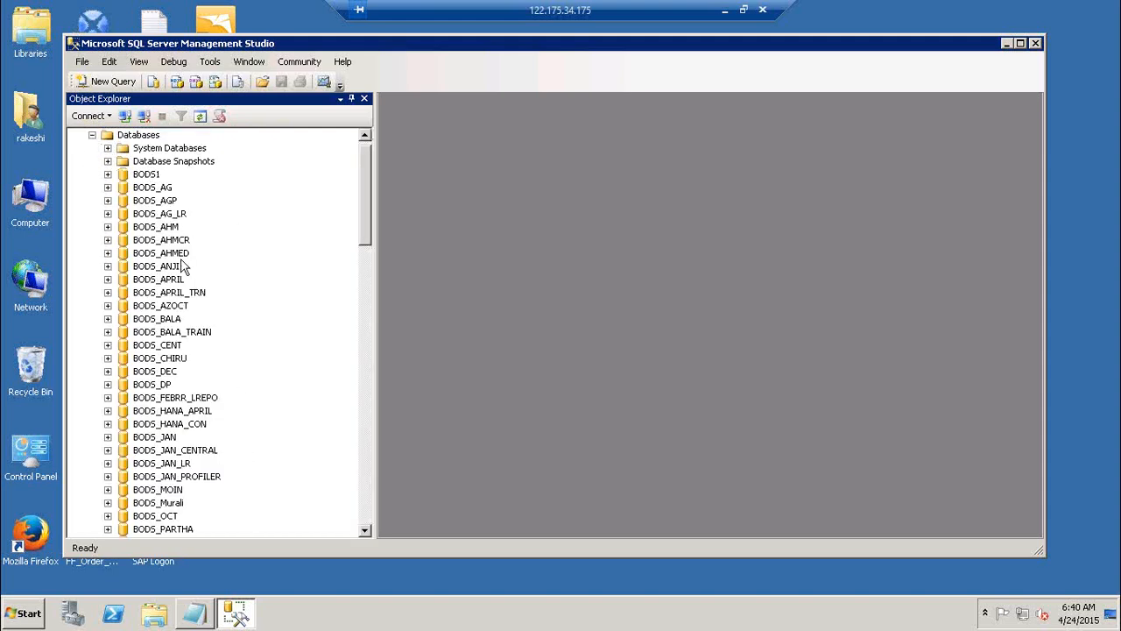
left_click(92, 136)
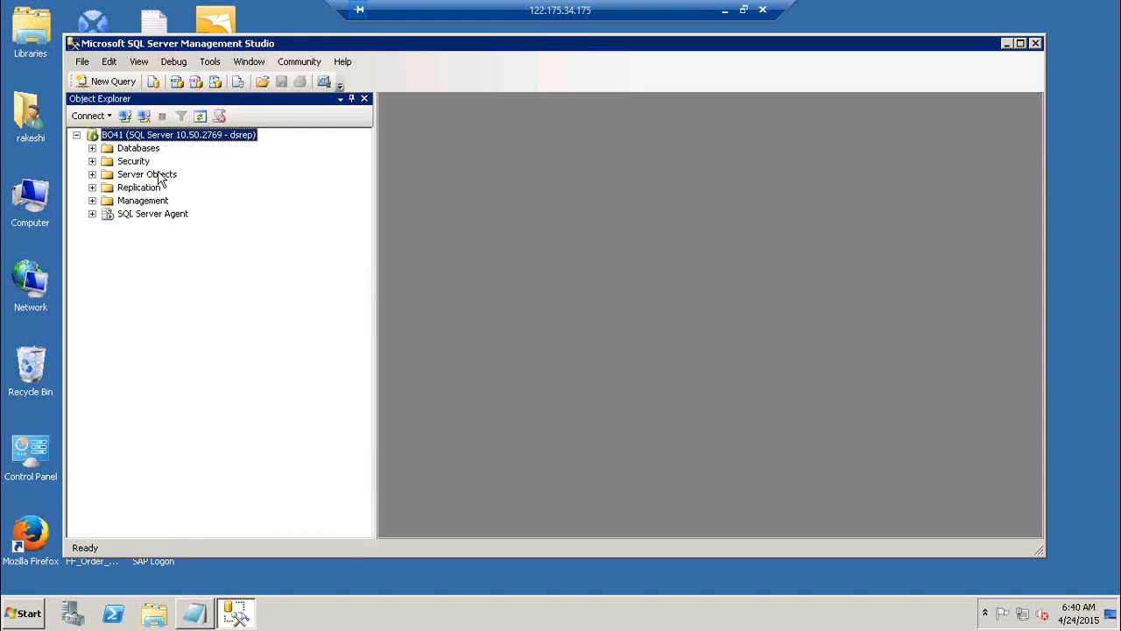
left_click(92, 162)
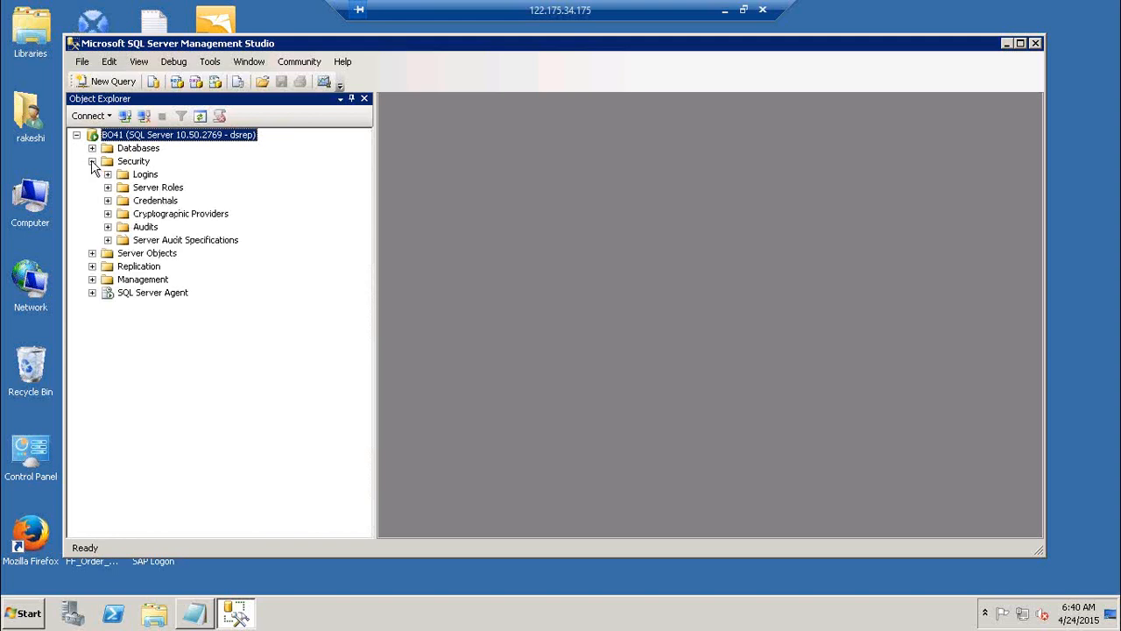
left_click(107, 175)
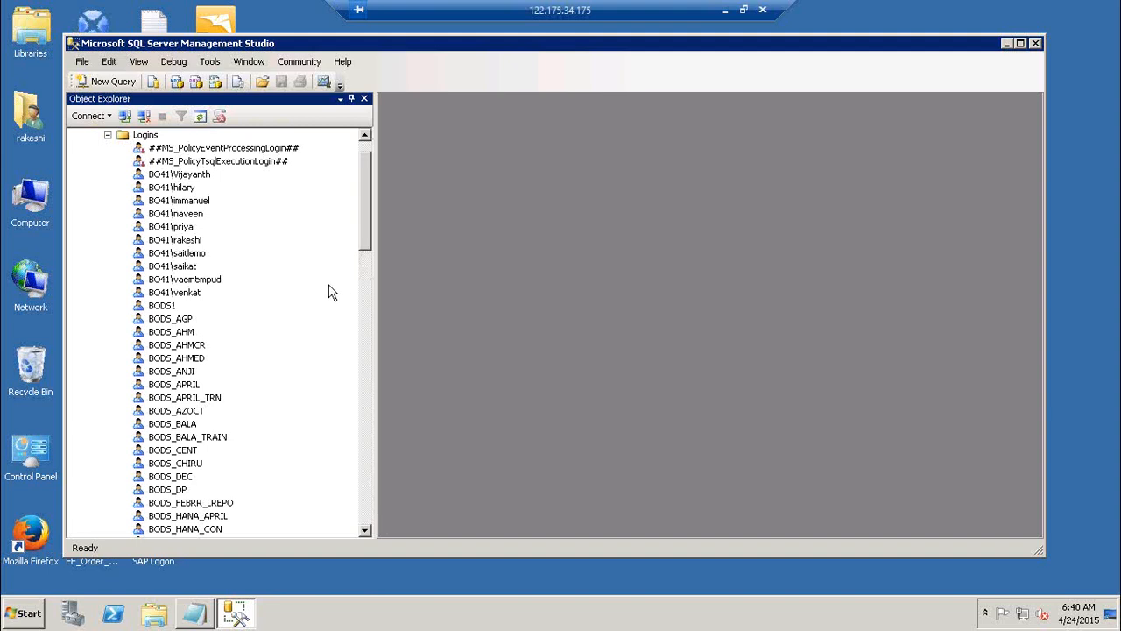
left_click(187, 242)
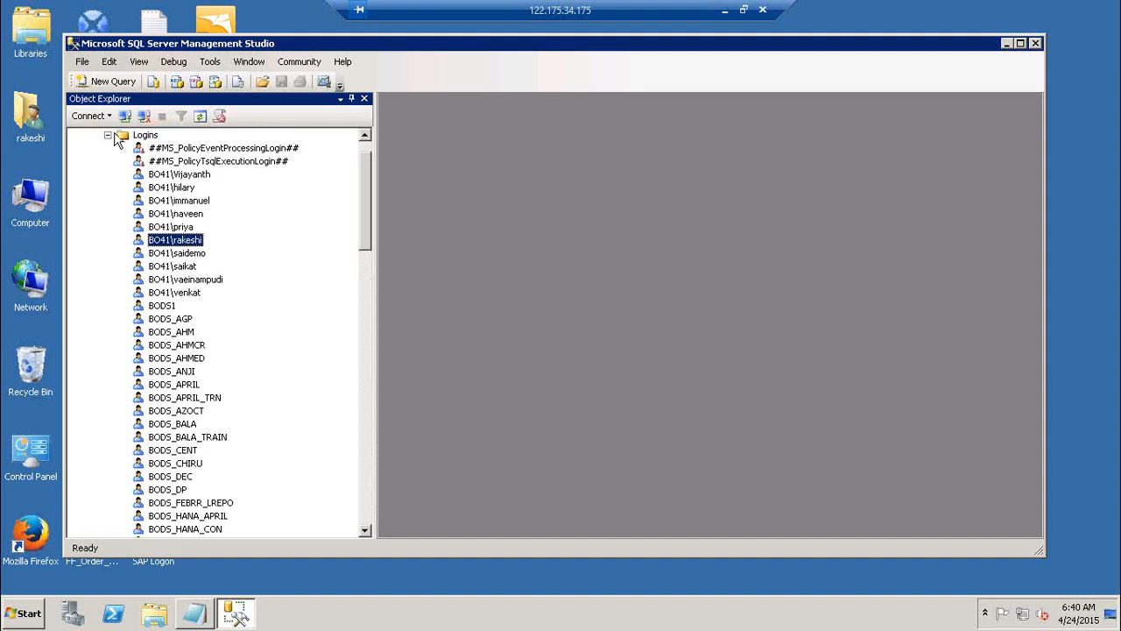
left_click(366, 521)
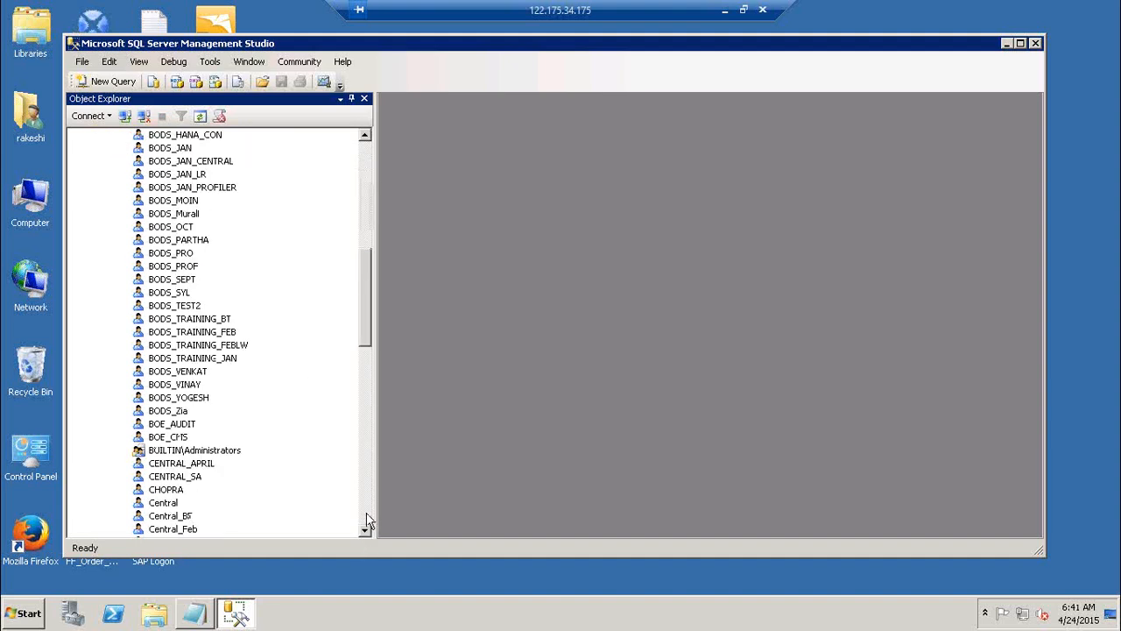
left_click(366, 520)
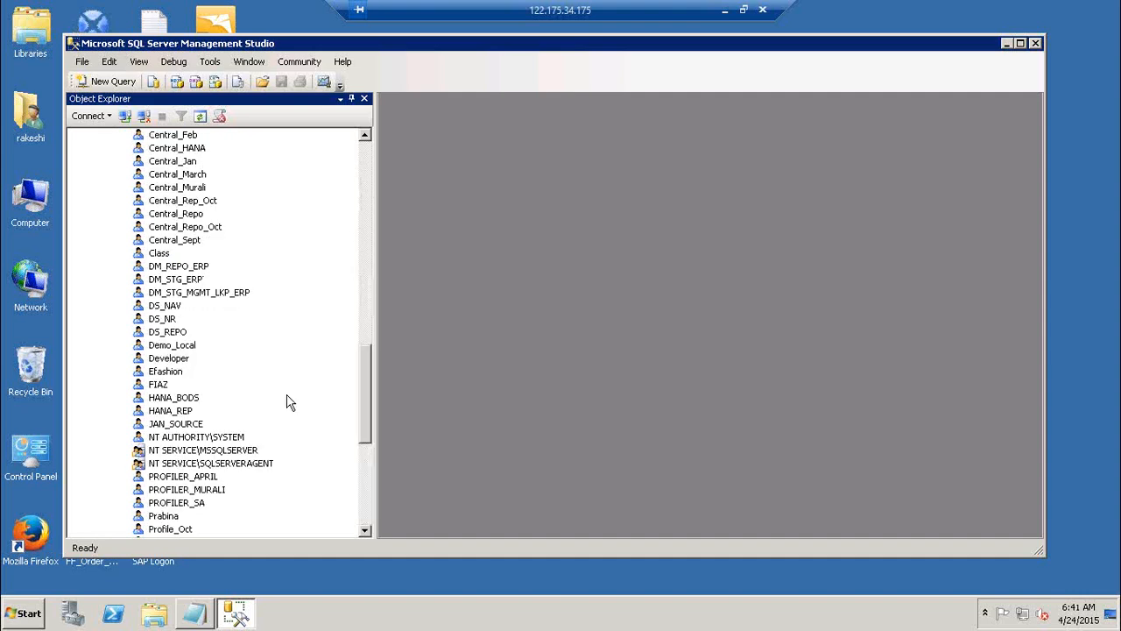
Locate the dsrep login under Security, collapse the Logins and Security folders, and select the Databases folder
left_click(367, 514)
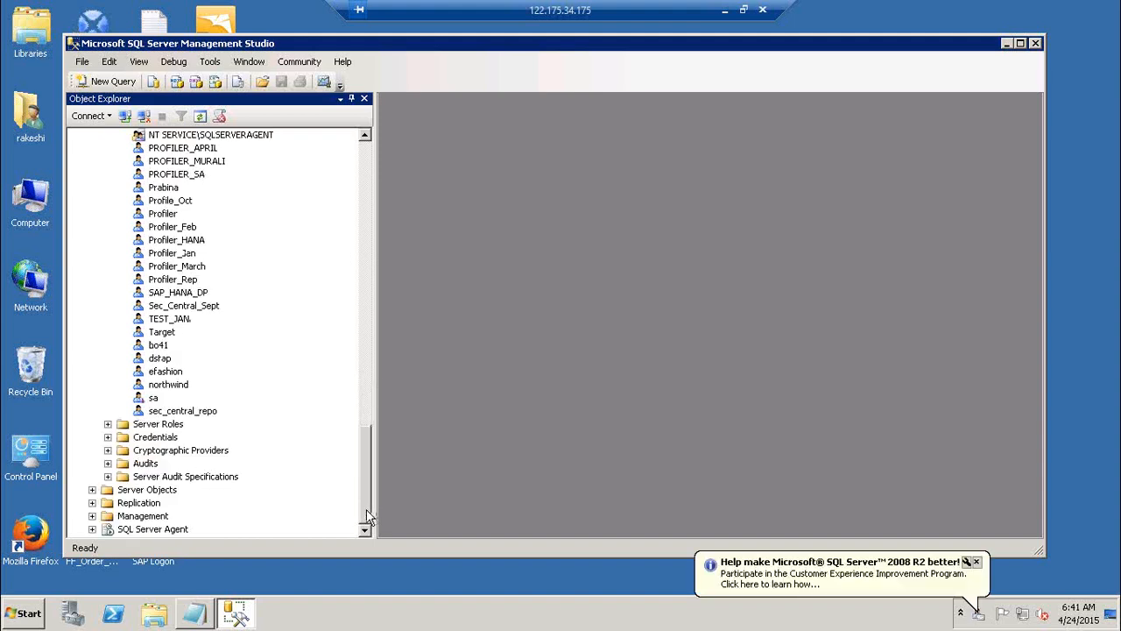
left_click(161, 359)
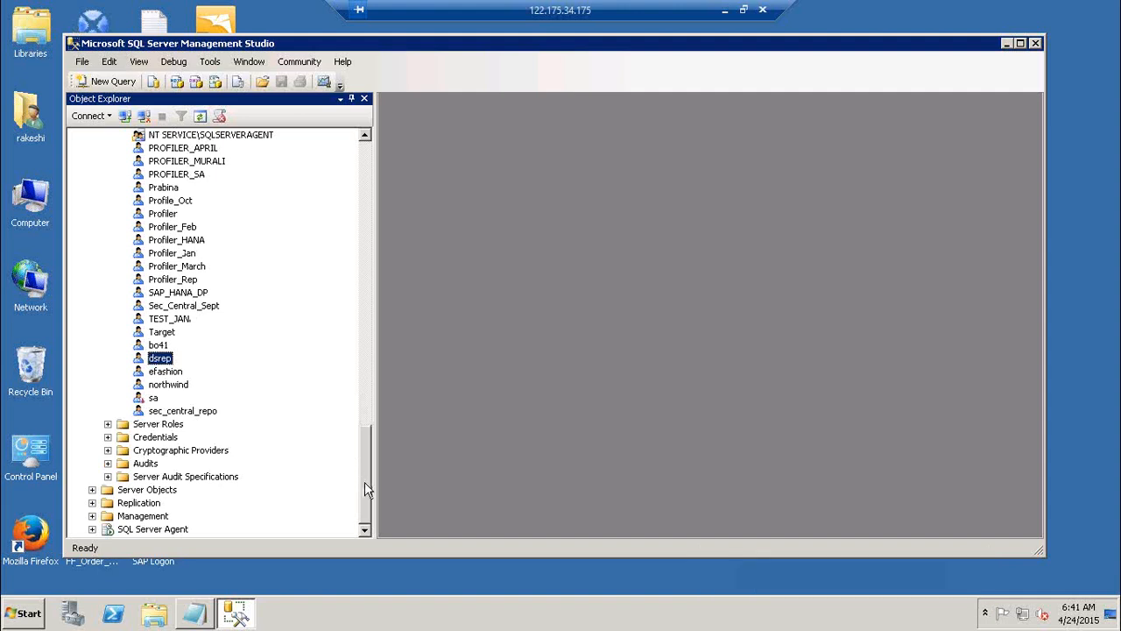
left_click_drag(365, 481, 365, 186)
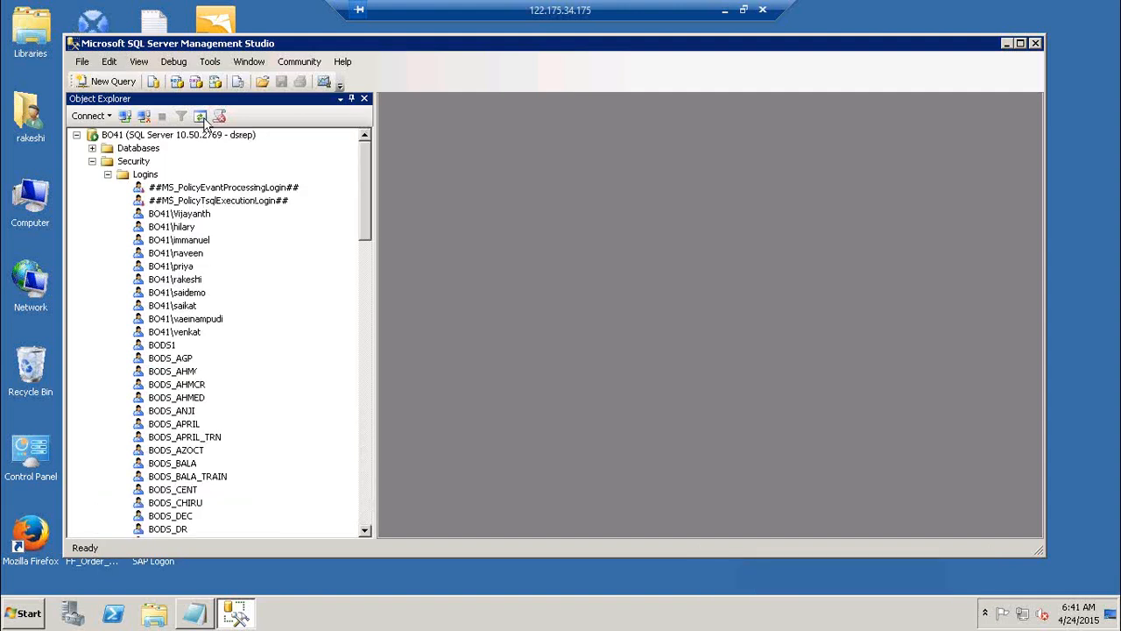
left_click(108, 174)
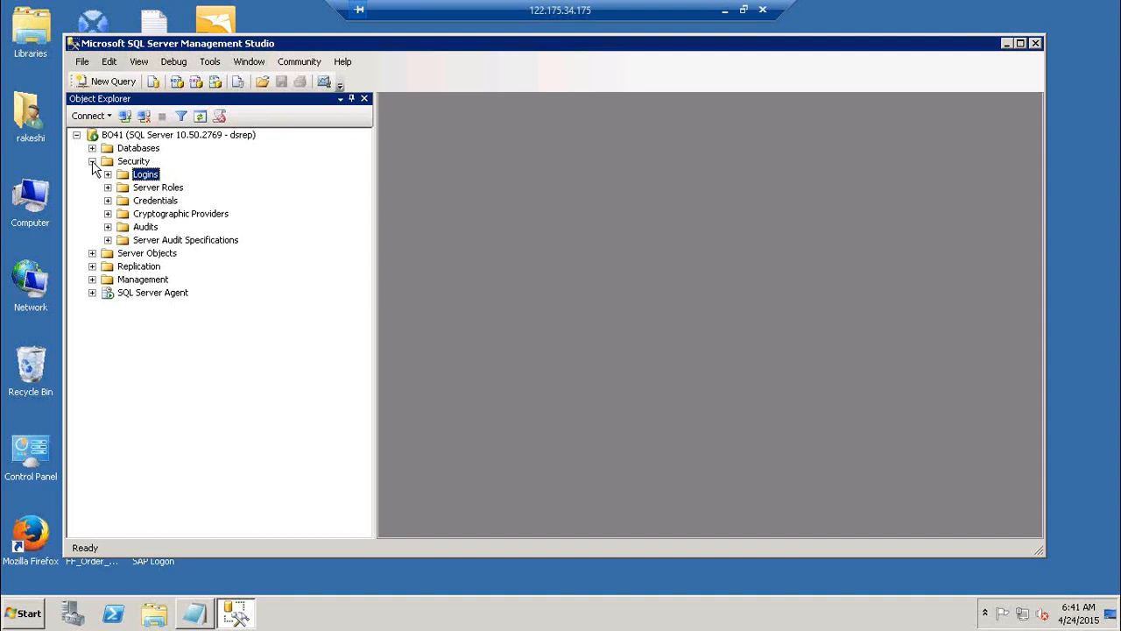
left_click(92, 161)
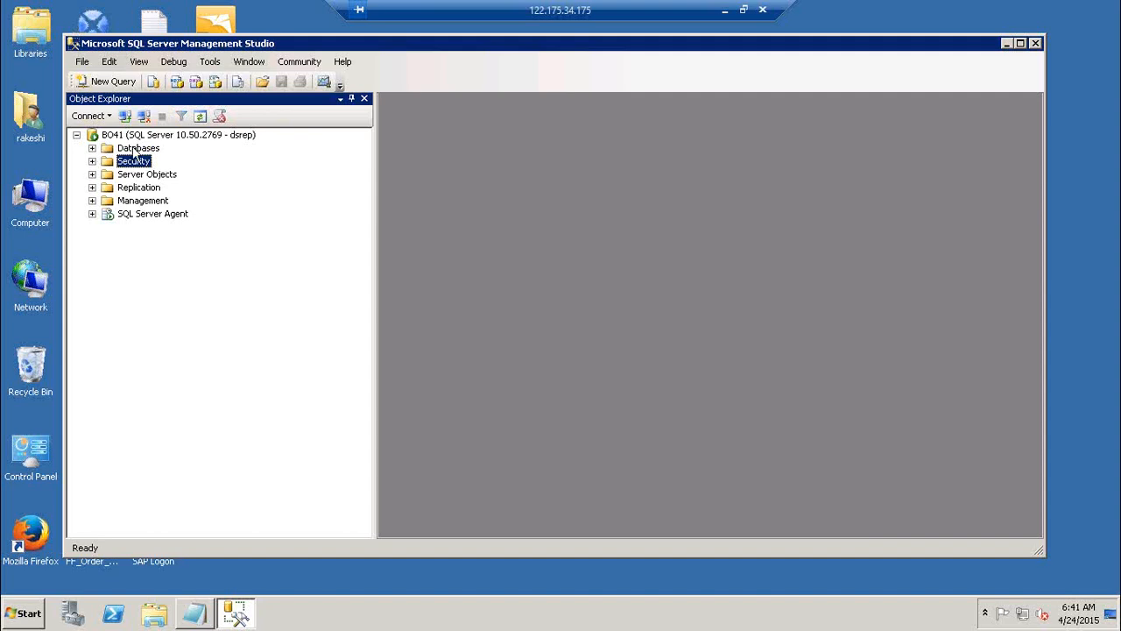
left_click(136, 149)
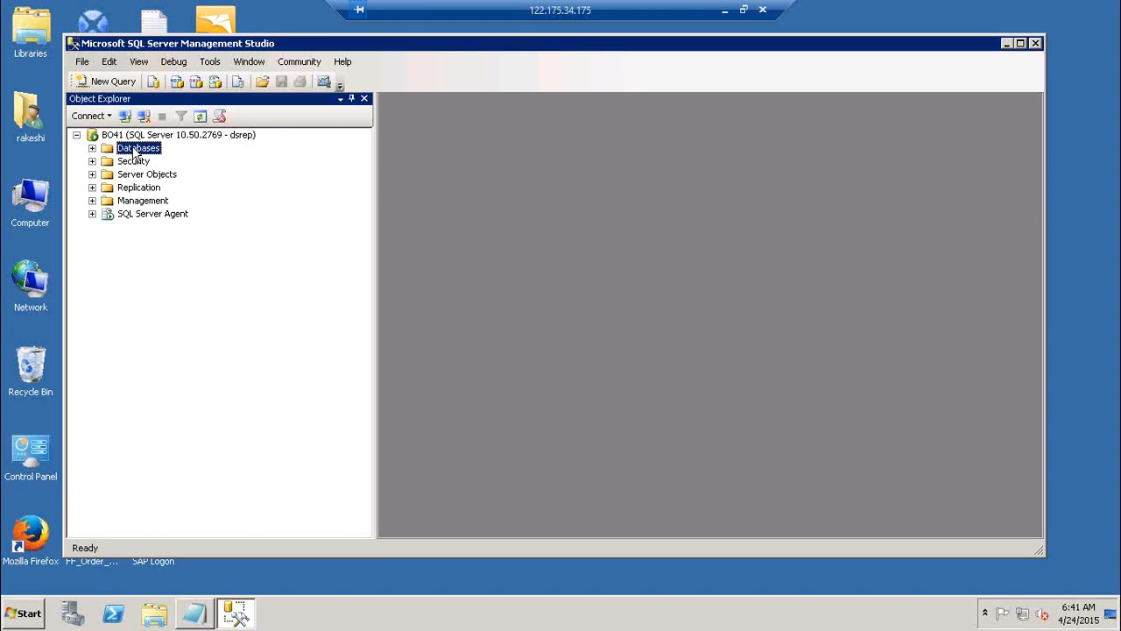
In the Notepad notes, append "--> 5 DB --> DBA-->" to the "Create a Db" line and highlight the repository manager line
key("alt+Tab")
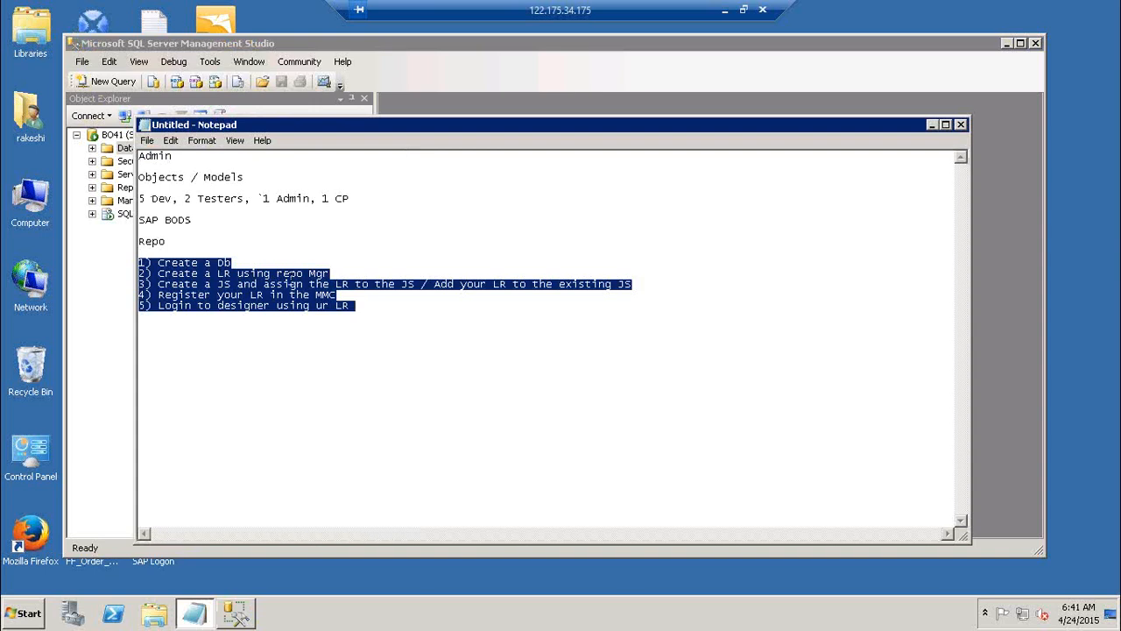
left_click(269, 263)
type("--")
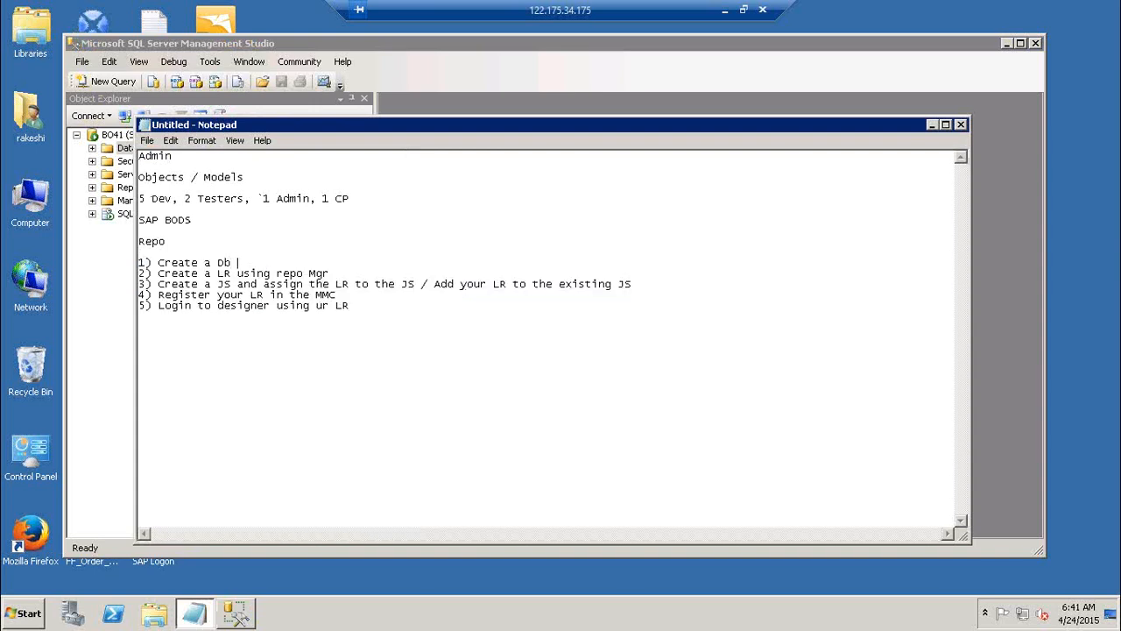
type(">")
type("5 DB")
type("--> DBA-->")
left_click_drag(184, 274, 331, 275)
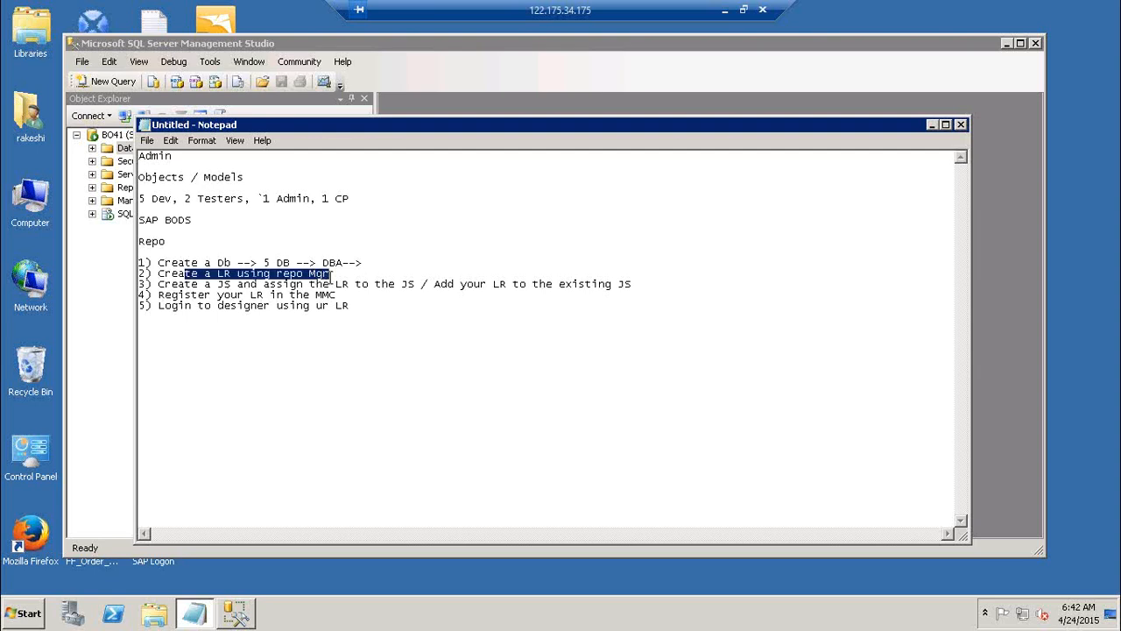
Switch to SQL Server Management Studio and create a database named DB_LR1 with the default owner
key("alt+Tab")
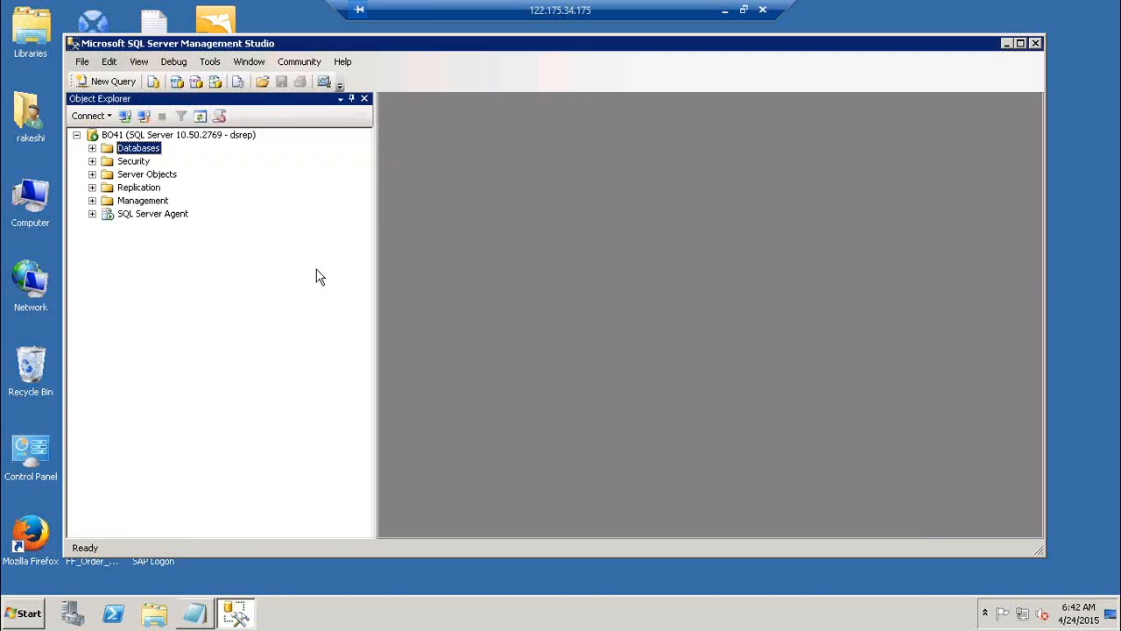
left_click(92, 148)
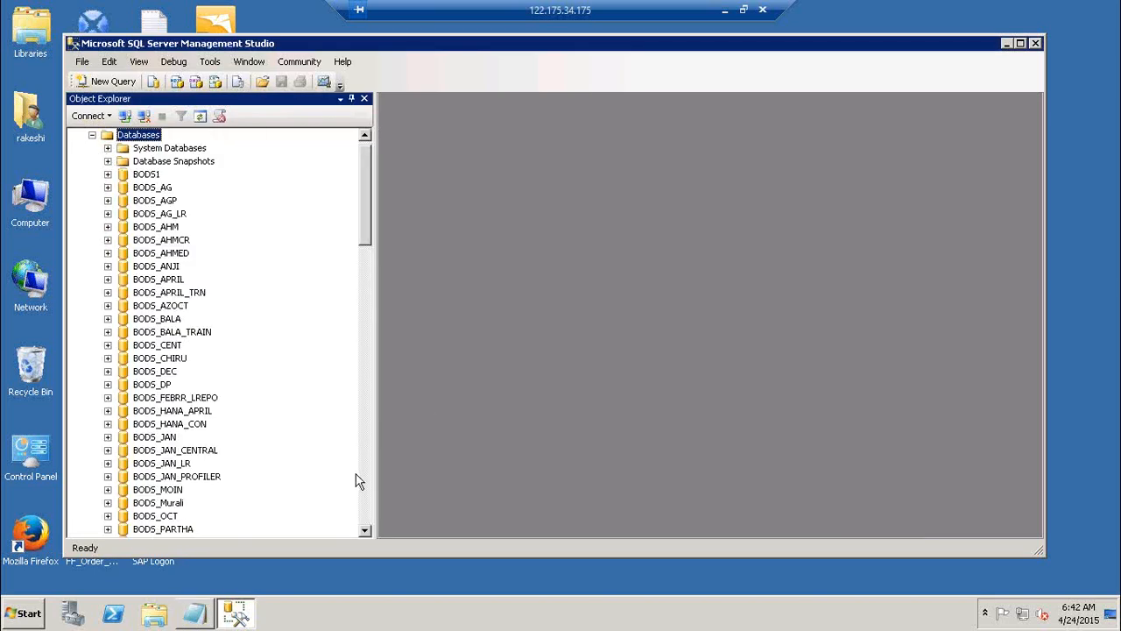
left_click(366, 504)
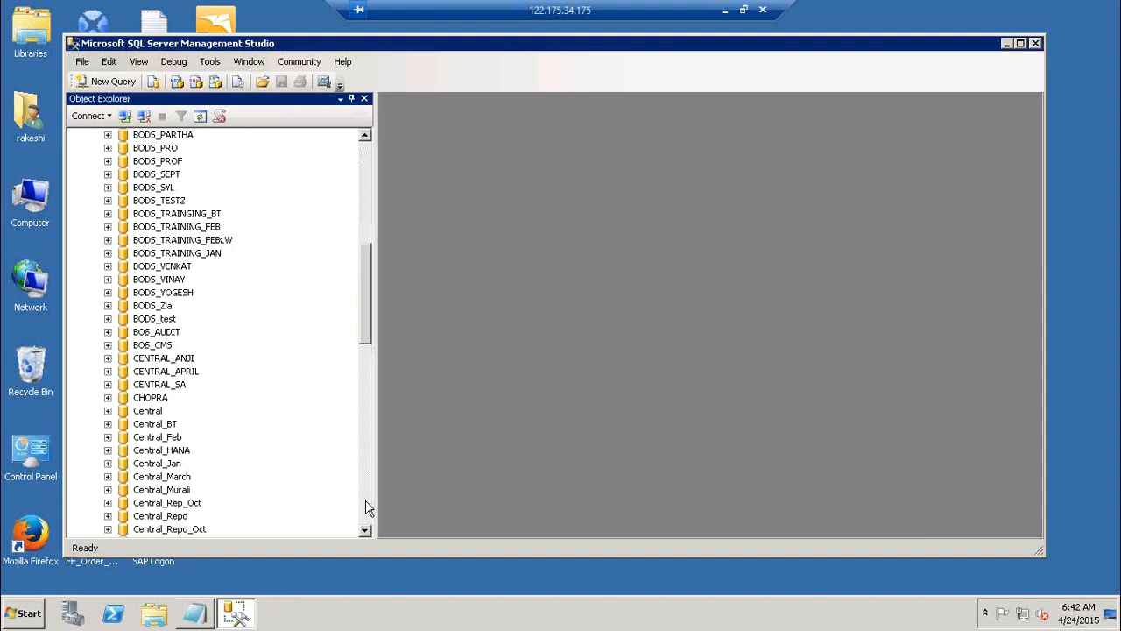
left_click_drag(368, 307, 368, 342)
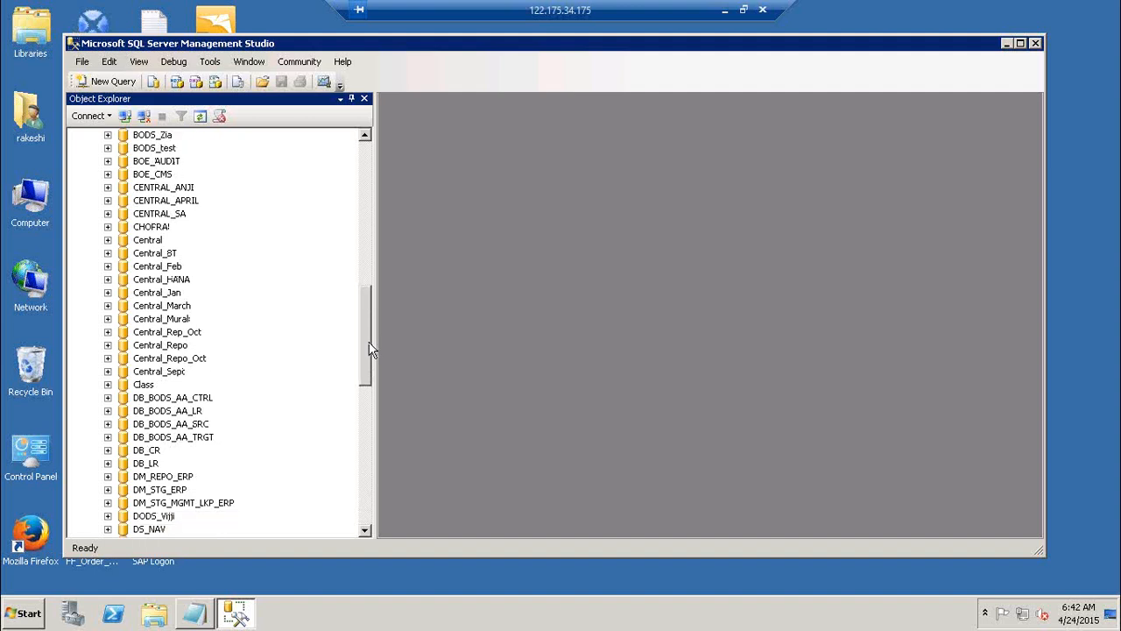
left_click(362, 172)
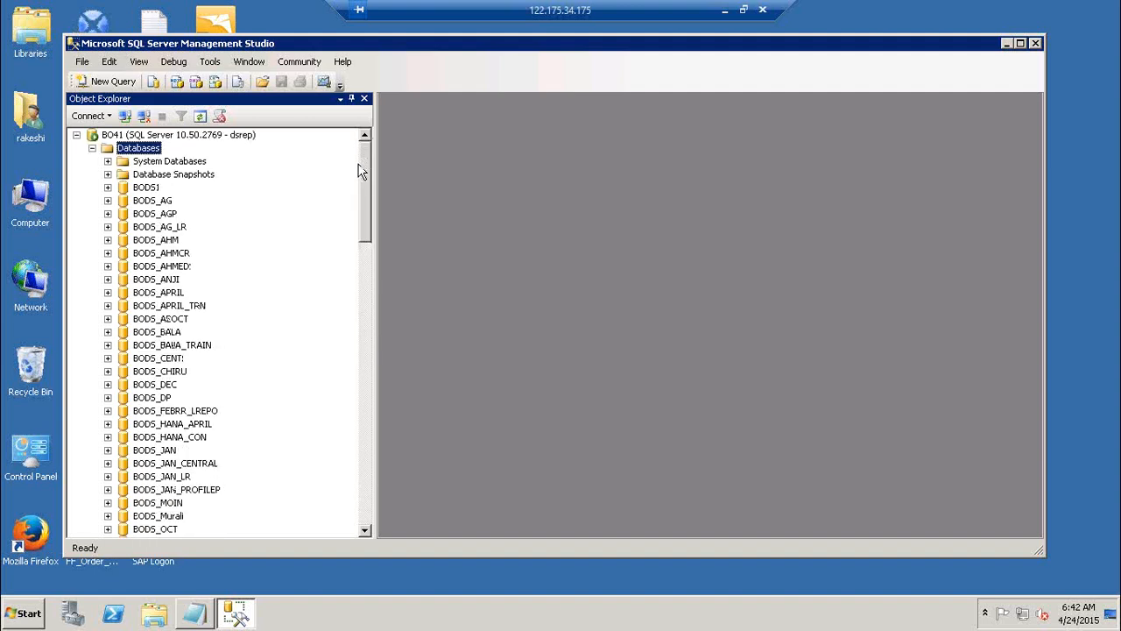
right_click(147, 156)
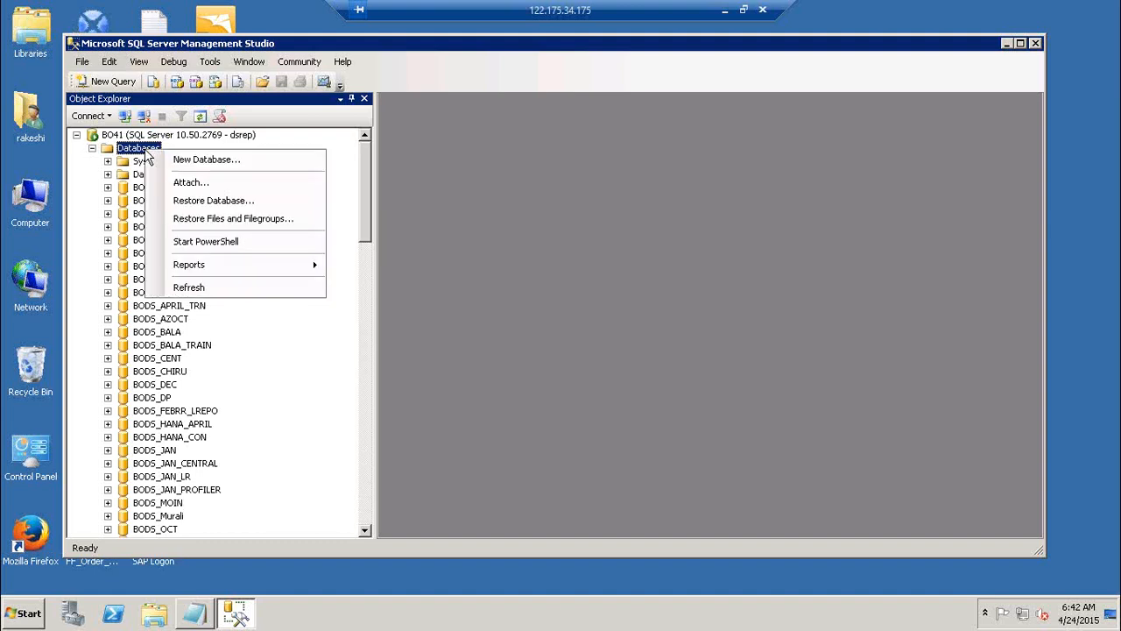
left_click(226, 160)
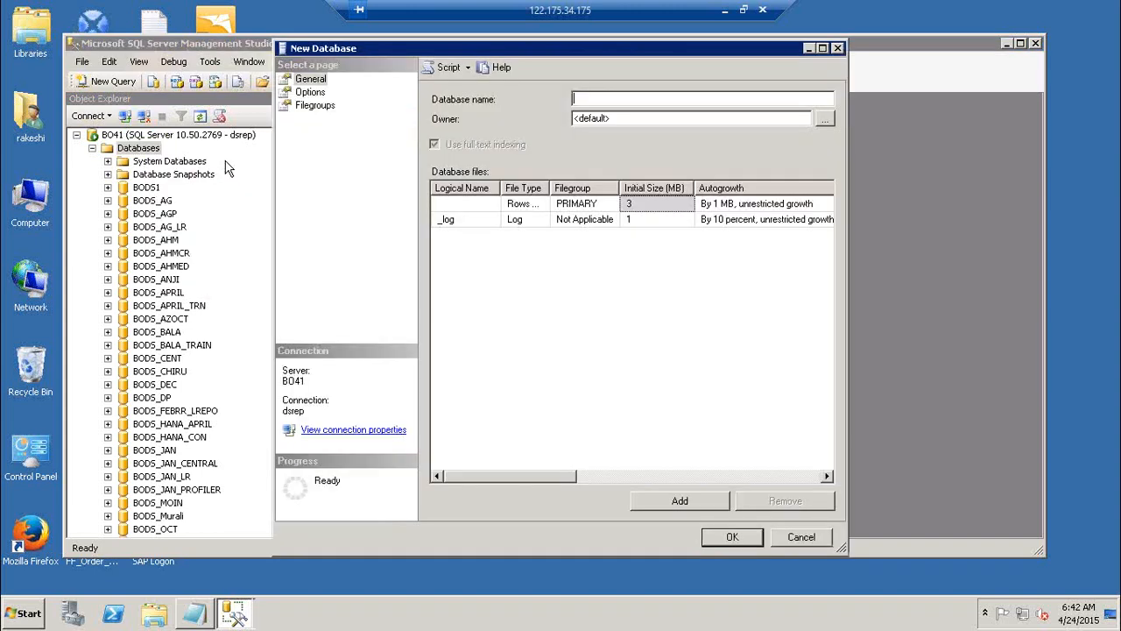
type("DB_LR1")
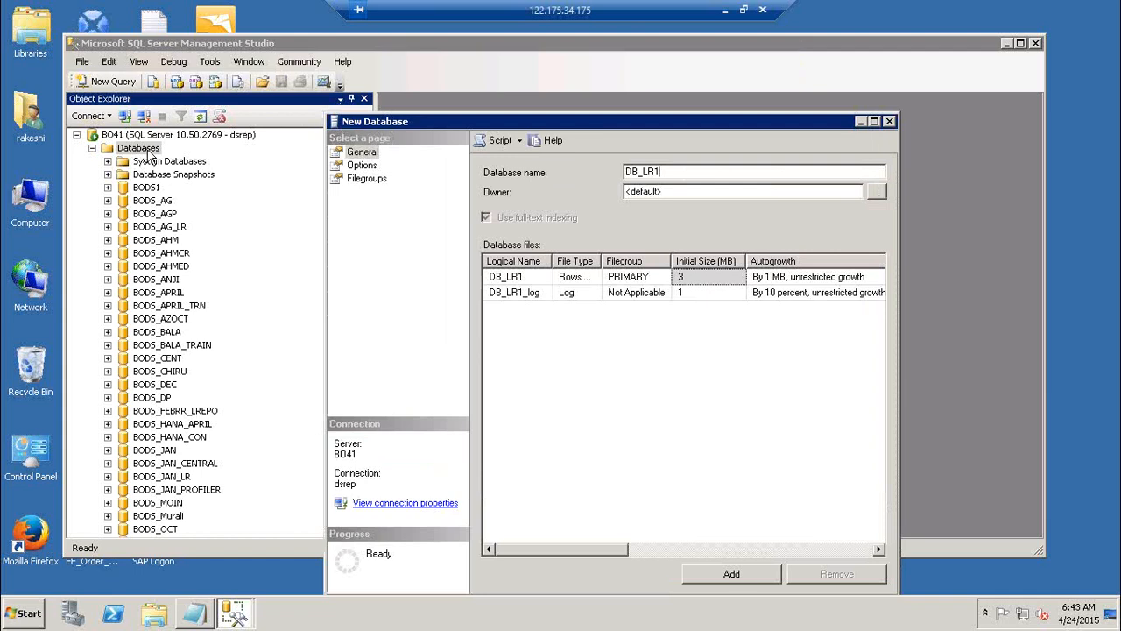
left_click_drag(689, 122, 669, 52)
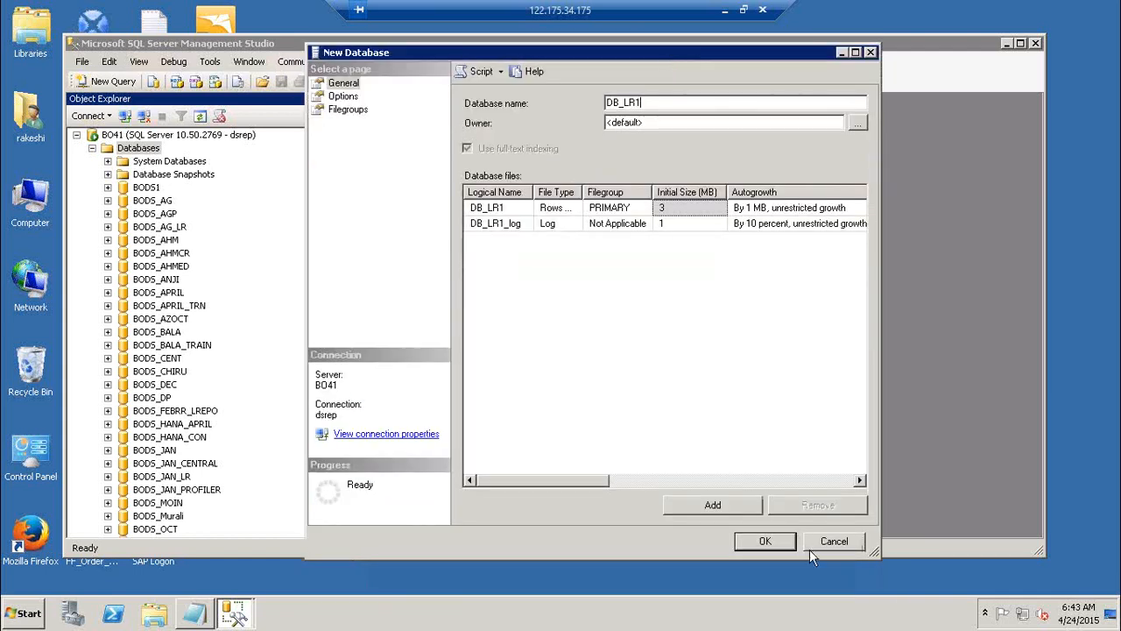
left_click(780, 542)
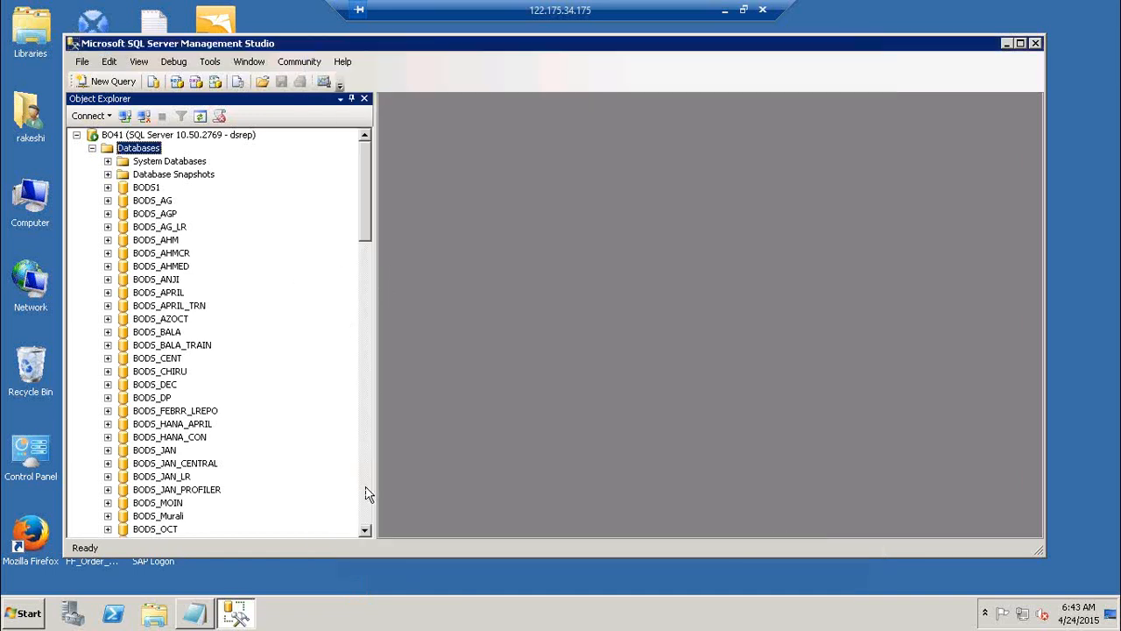
Locate the DB_LR1 database in the list and refresh the Databases folder
left_click(366, 494)
left_click(366, 494)
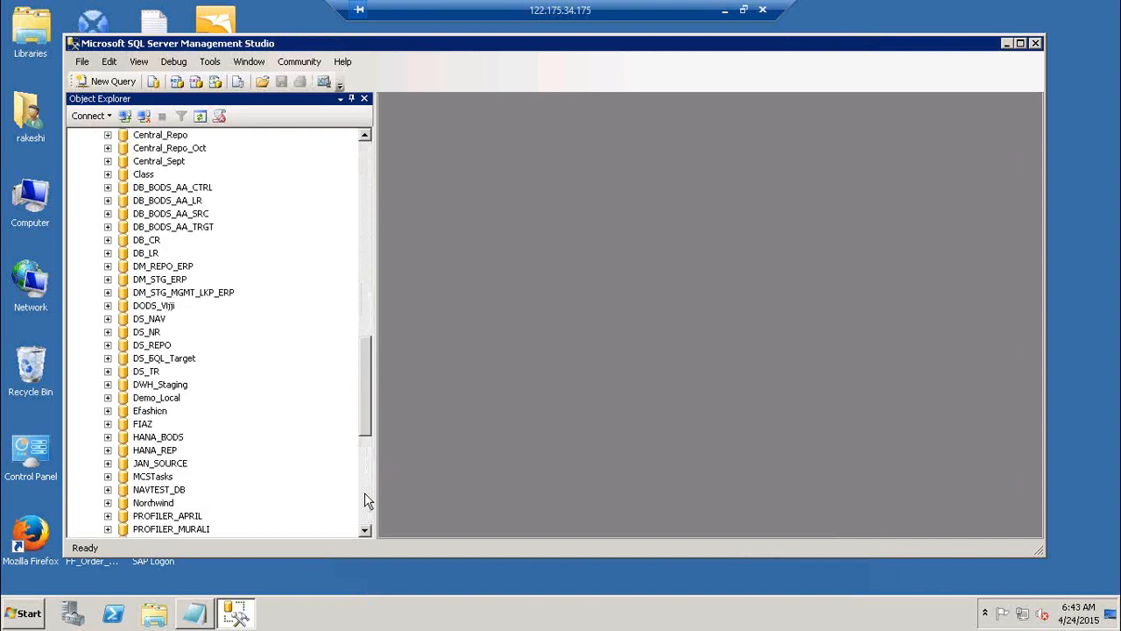
left_click(366, 493)
left_click(137, 465)
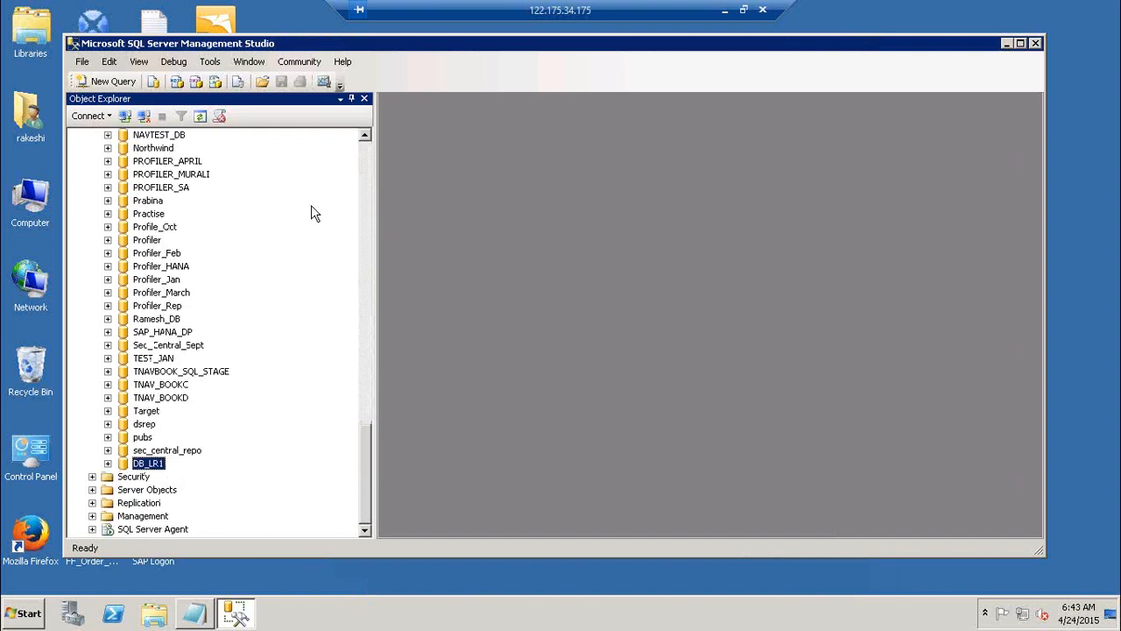
left_click(366, 154)
left_click(366, 154)
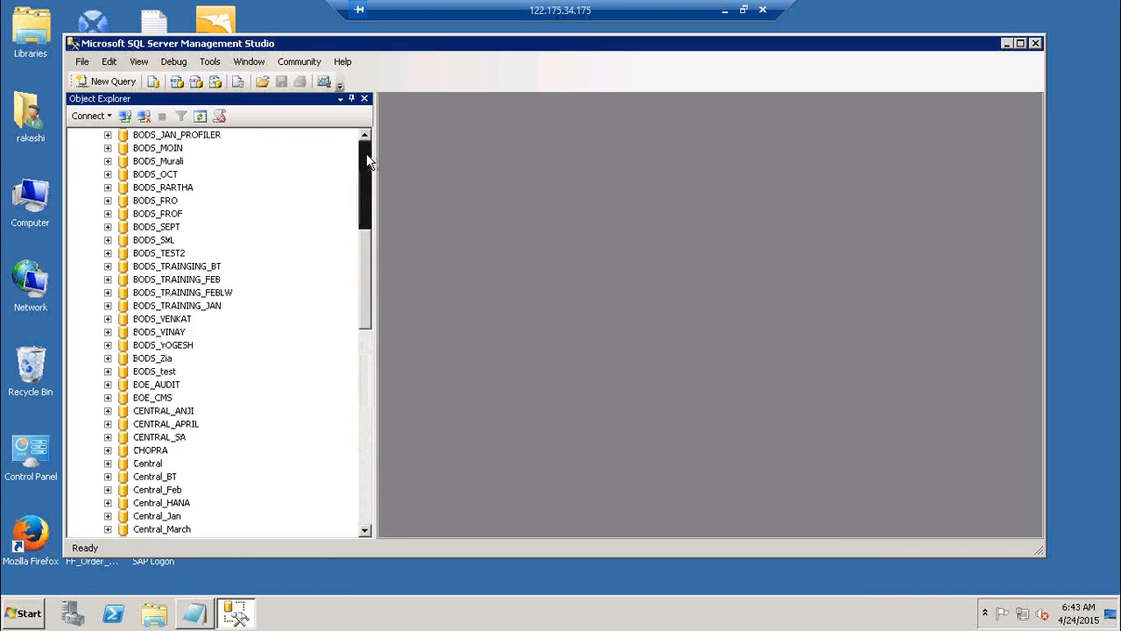
left_click(366, 154)
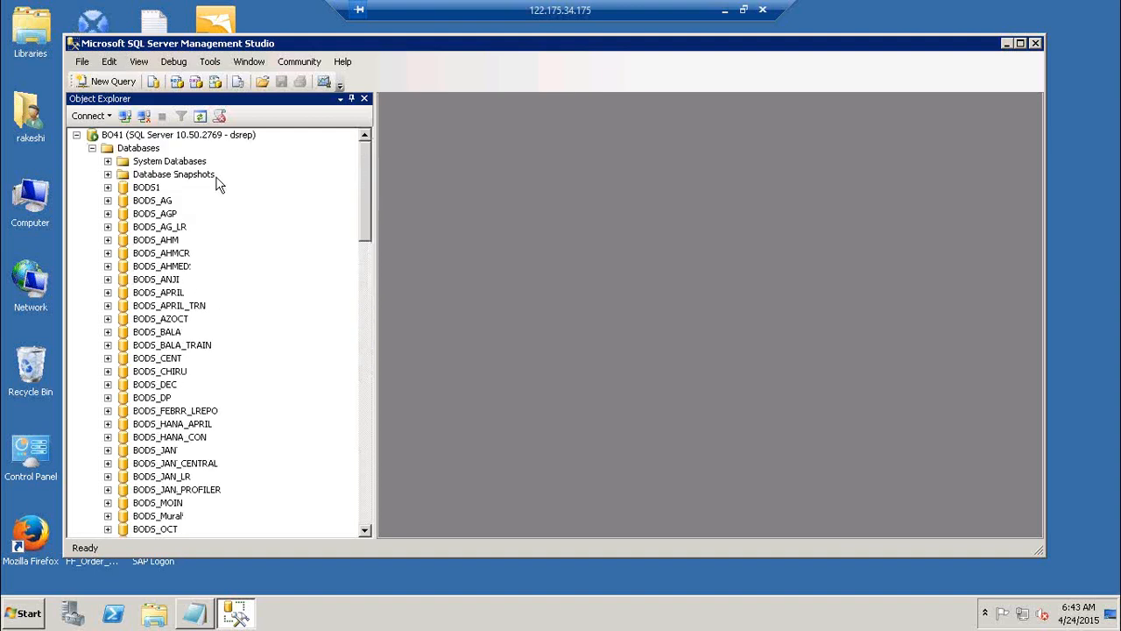
left_click(147, 149)
left_click(200, 116)
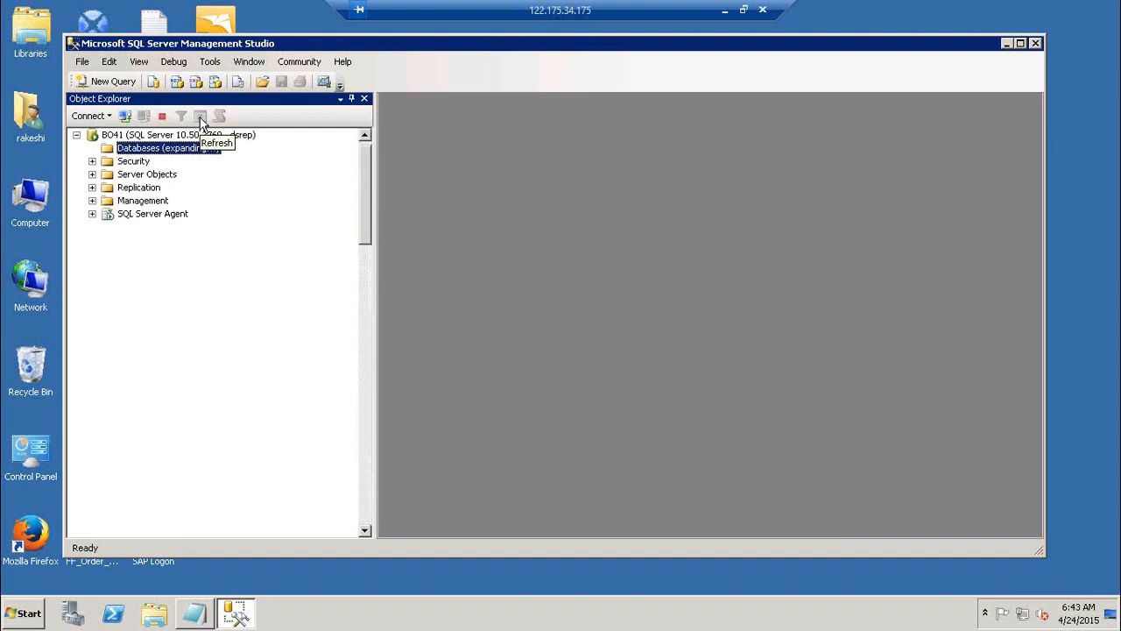
Find DB_LR1 in the refreshed list and expand its Tables folder to examine the contents
left_click(367, 495)
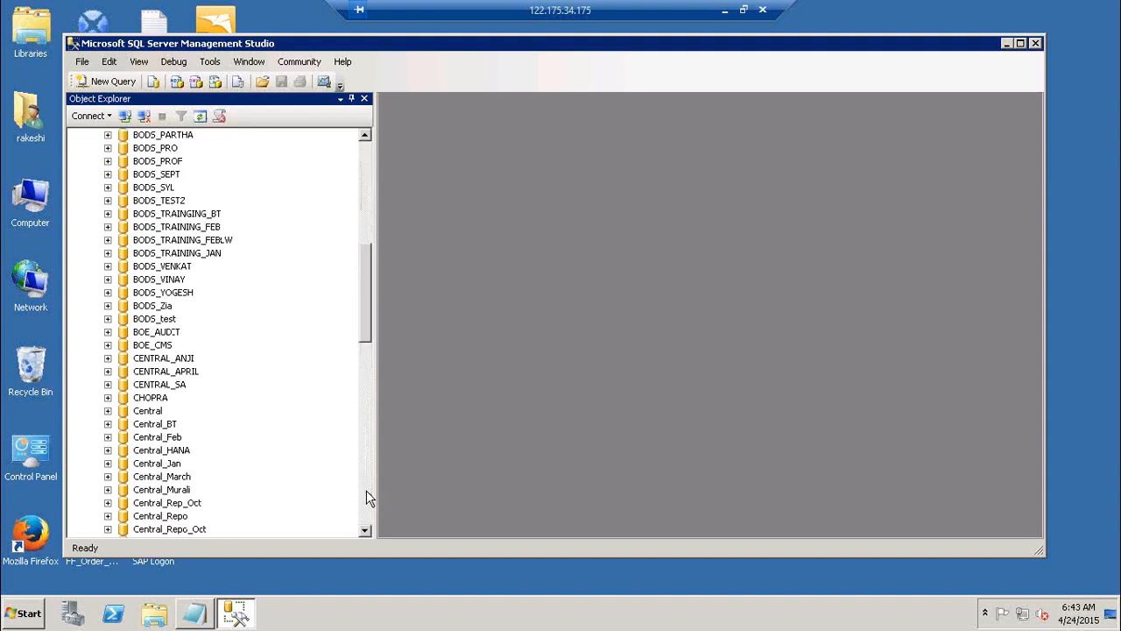
left_click(368, 498)
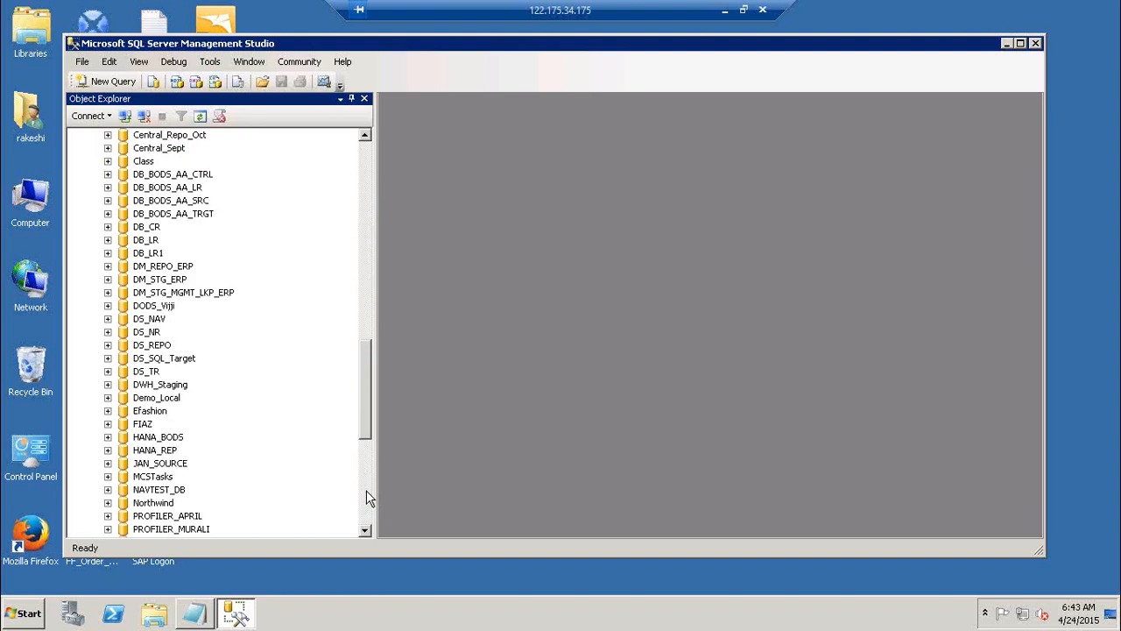
left_click(155, 255)
left_click(107, 254)
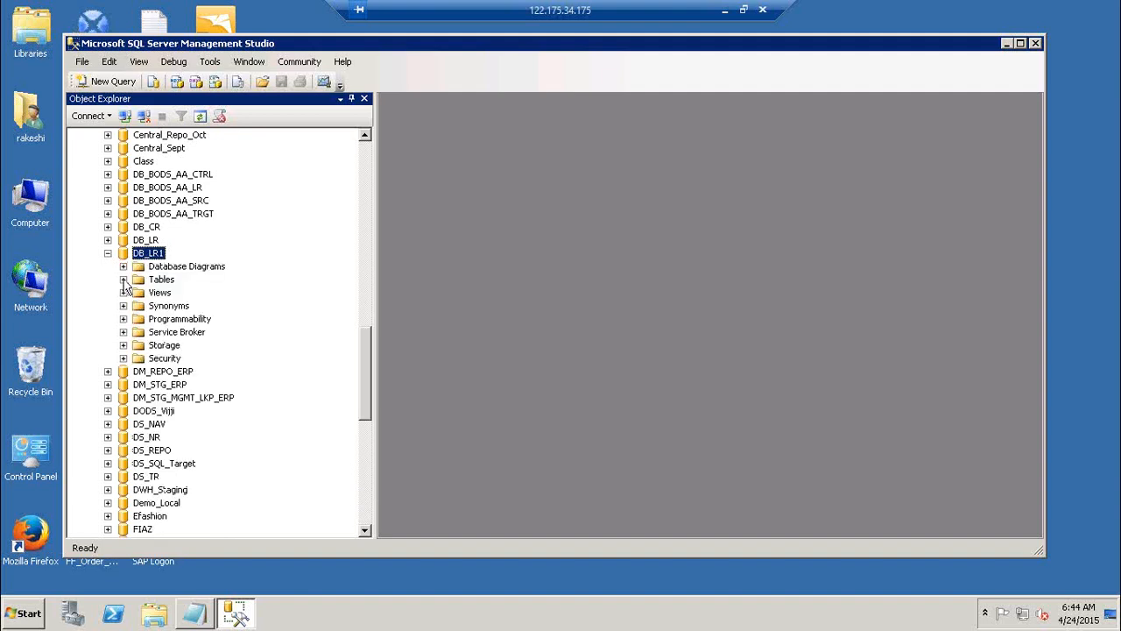
left_click(123, 280)
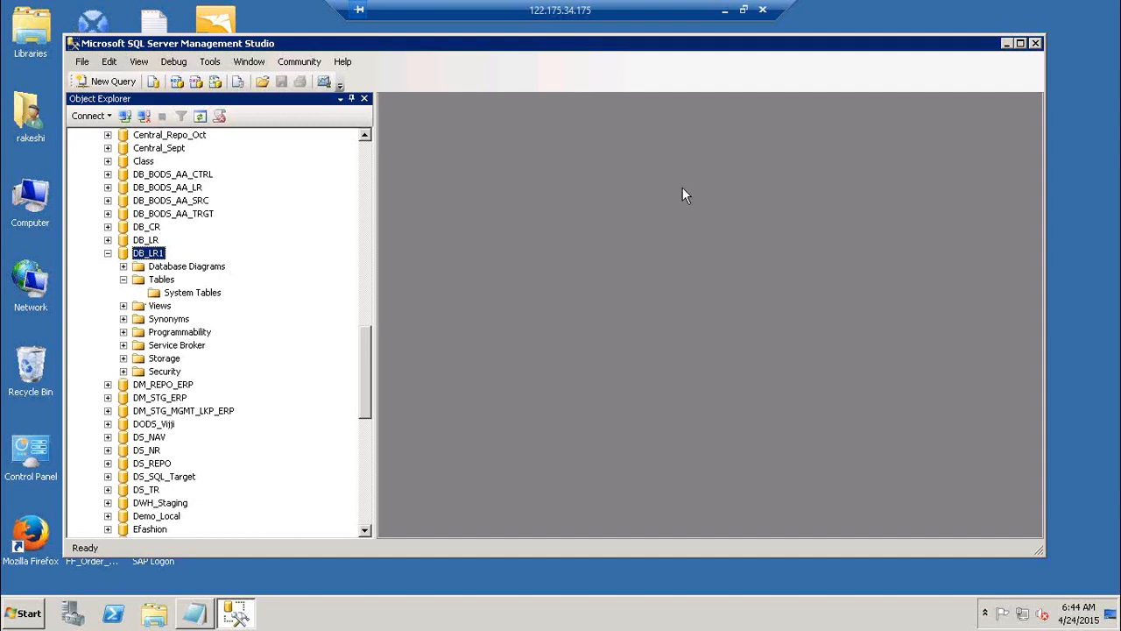
Minimize Management Studio, mark the "Create a Db" line as done in the Notepad notes, and minimize Notepad
left_click(1007, 44)
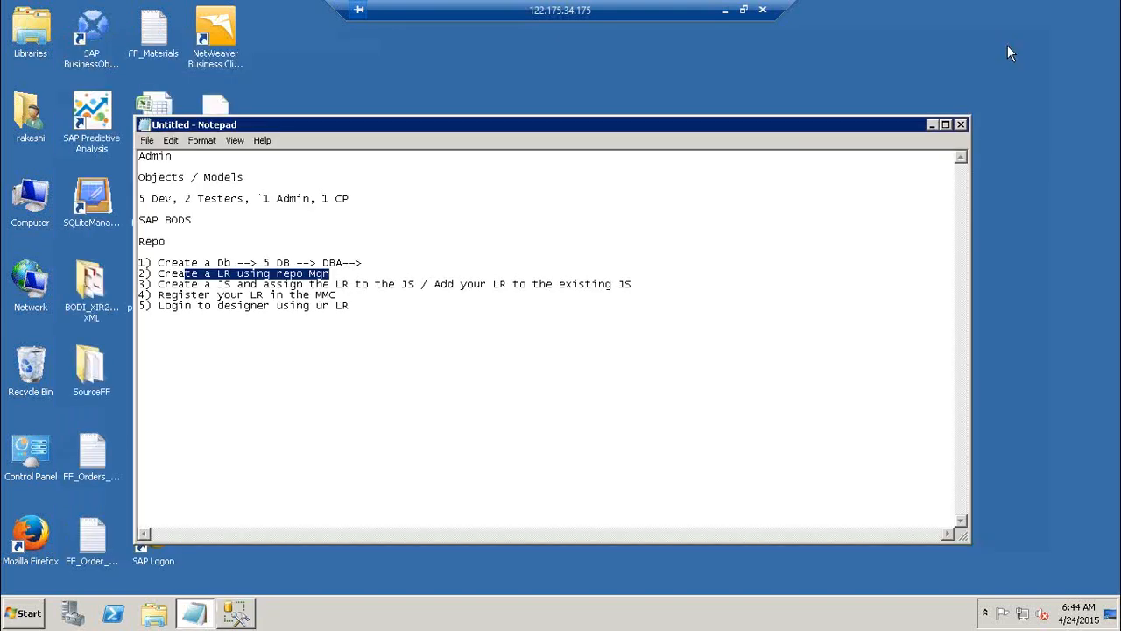
left_click(382, 275)
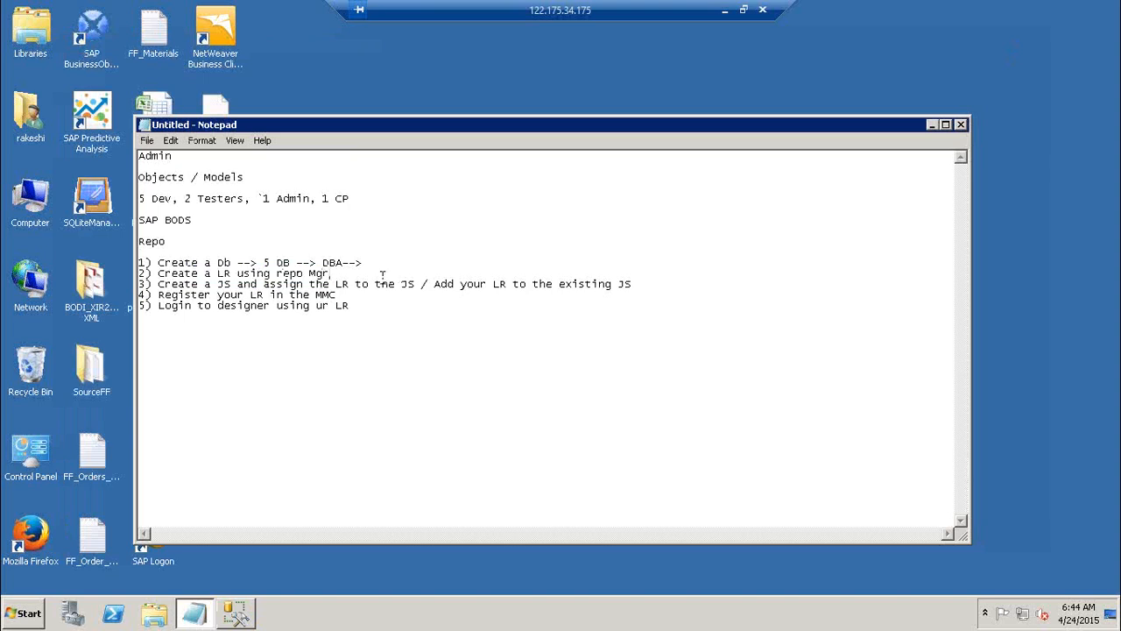
left_click(376, 265)
type("Dohe")
left_click(346, 273)
left_click(932, 125)
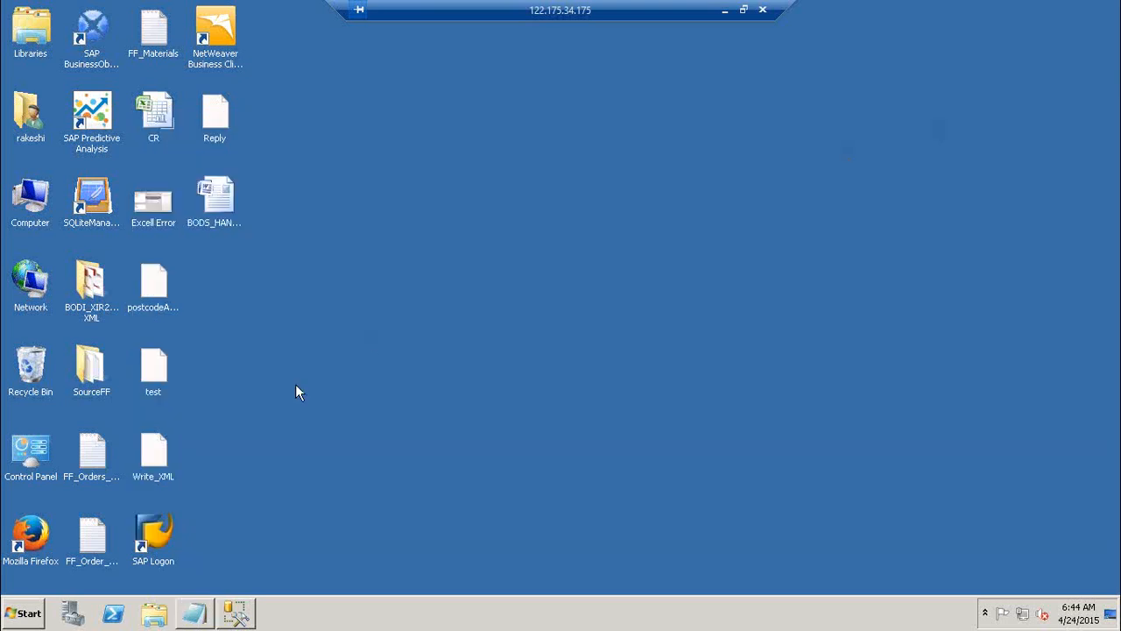
Launch Data Services Repository Manager from the SAP Data Services 4.2 program group and move its window slightly aside
left_click(16, 620)
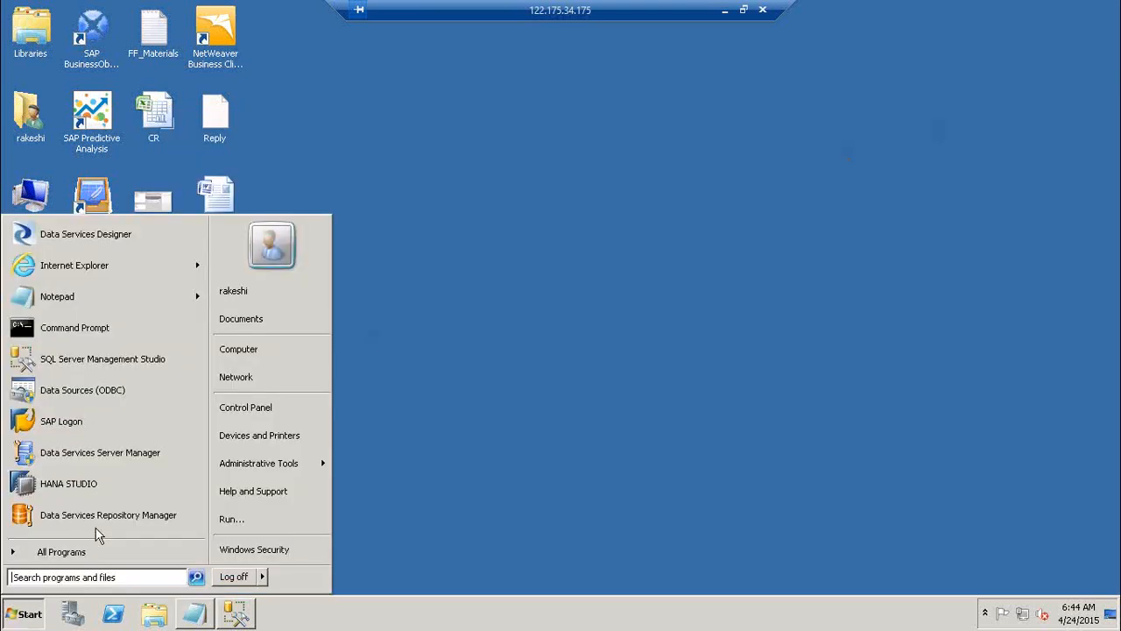
mouse_move(96, 552)
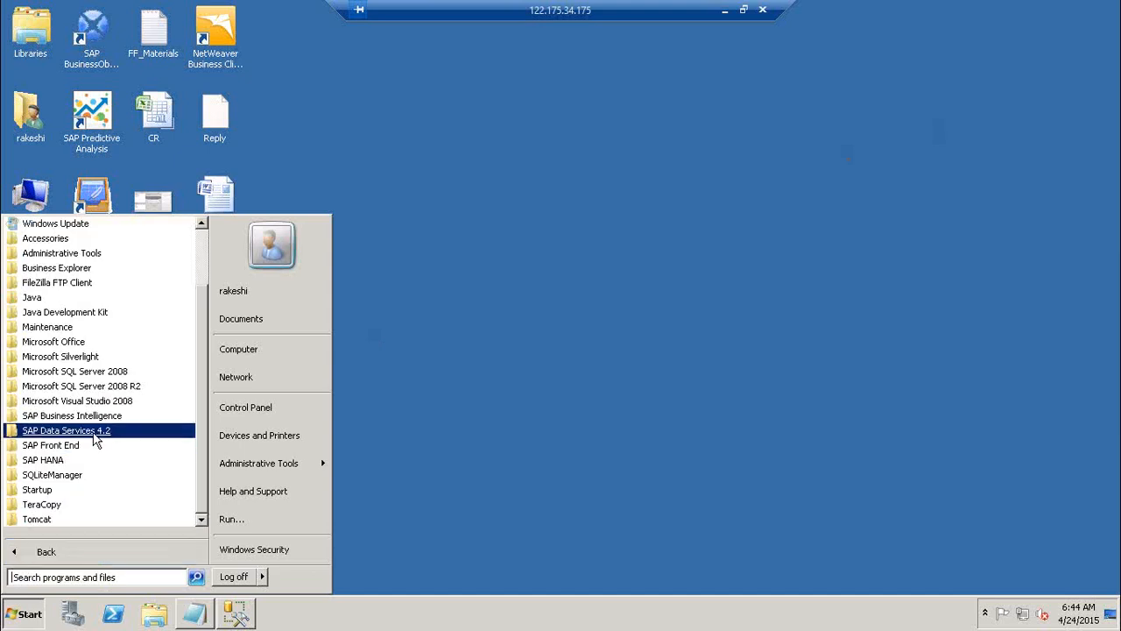
left_click(95, 432)
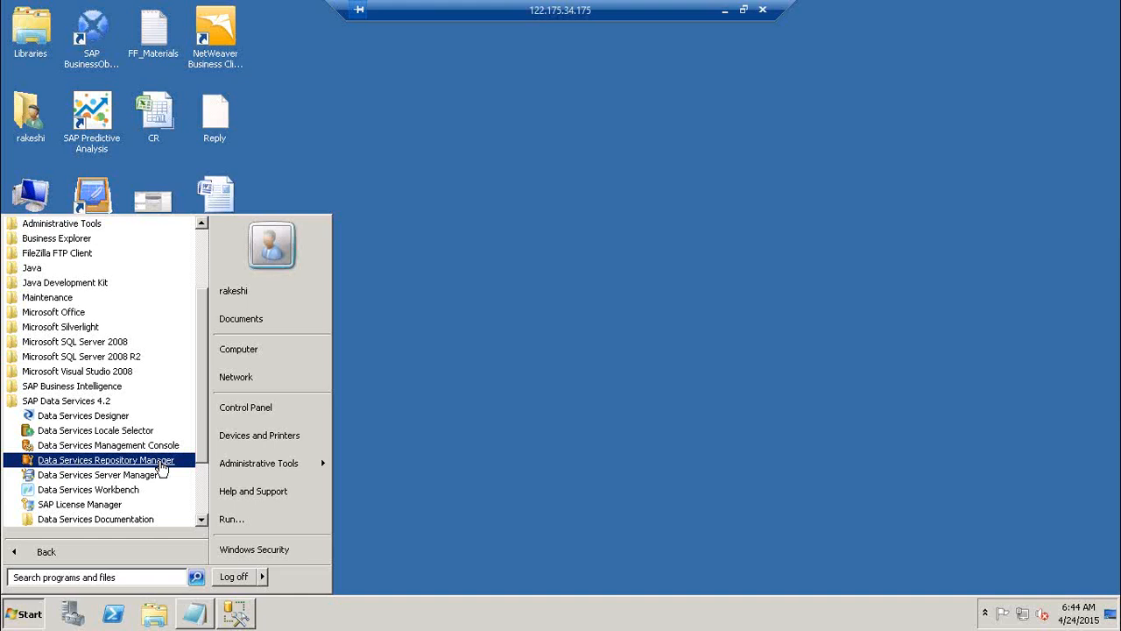
left_click(159, 461)
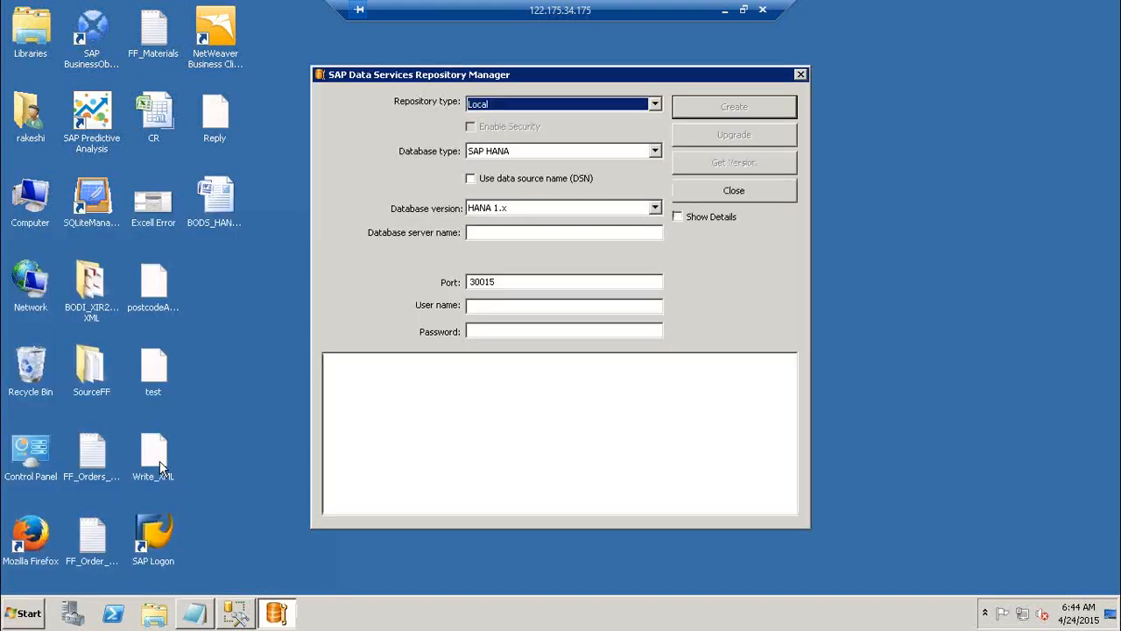
left_click_drag(583, 75, 619, 76)
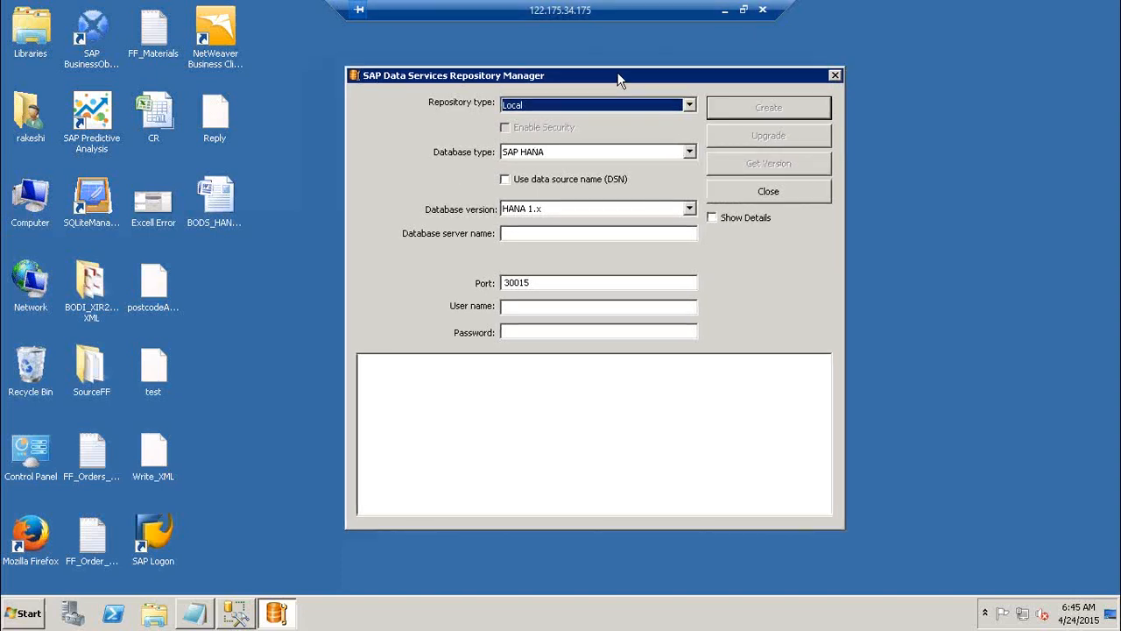
Leave the remote session to view the Book1 workbook and the Architecture Diagram slide, and return to the remote desktop
left_click(690, 105)
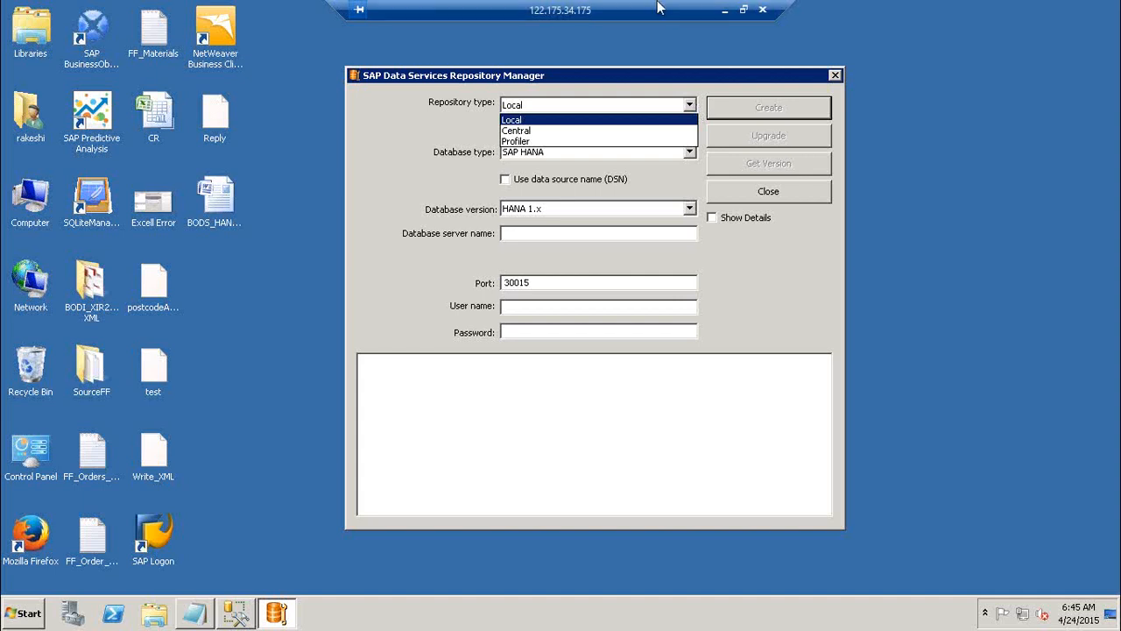
left_click(722, 10)
mouse_move(268, 615)
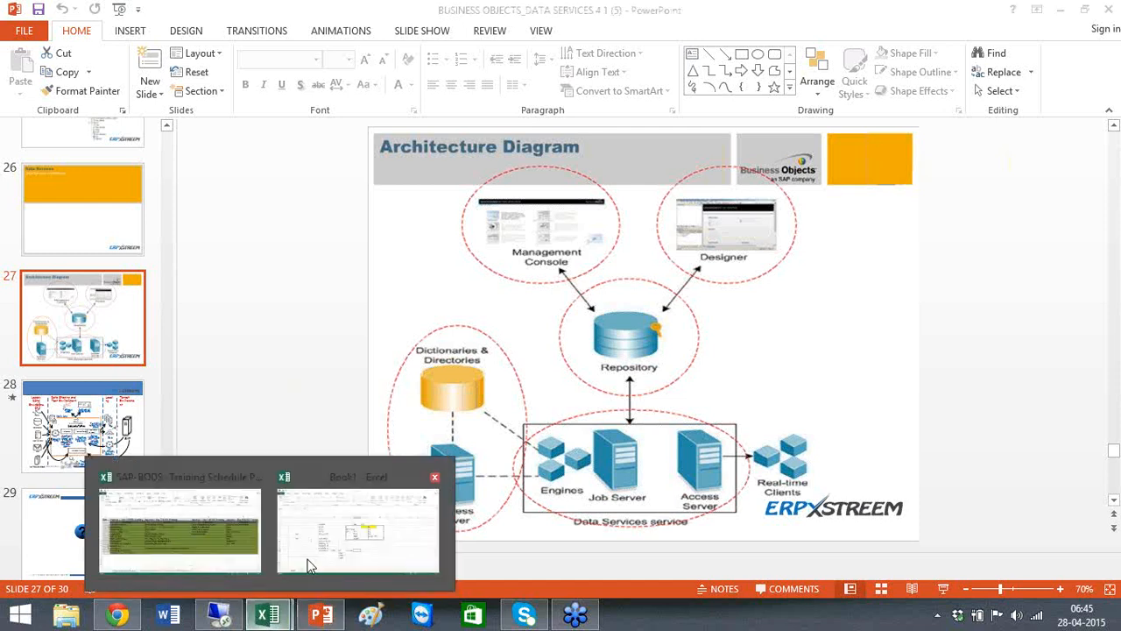
left_click(364, 538)
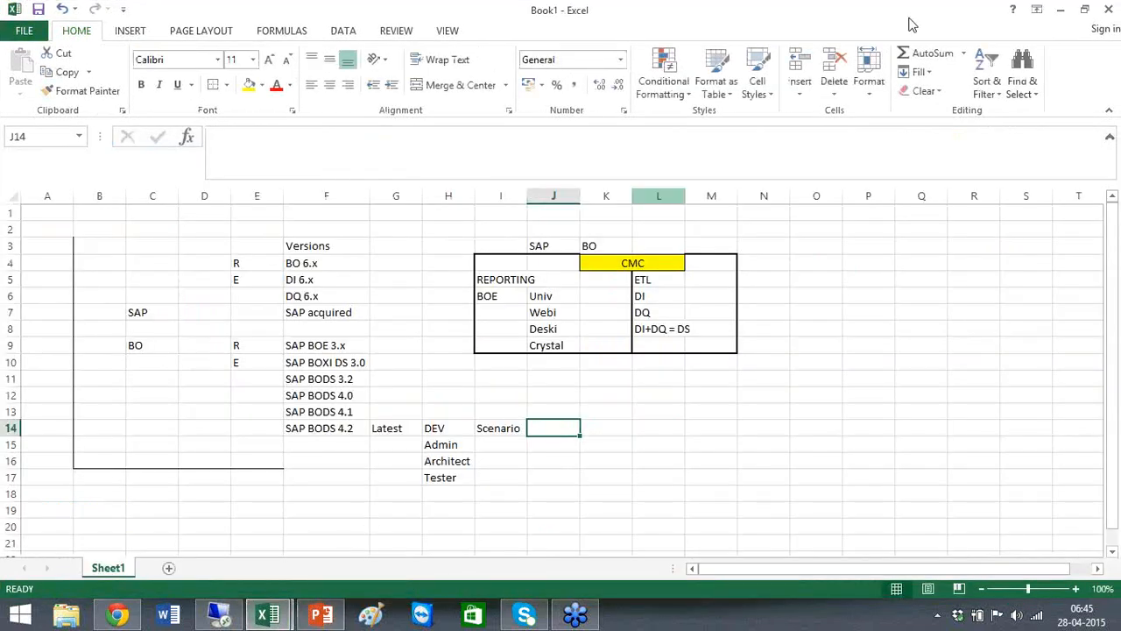
left_click(1063, 9)
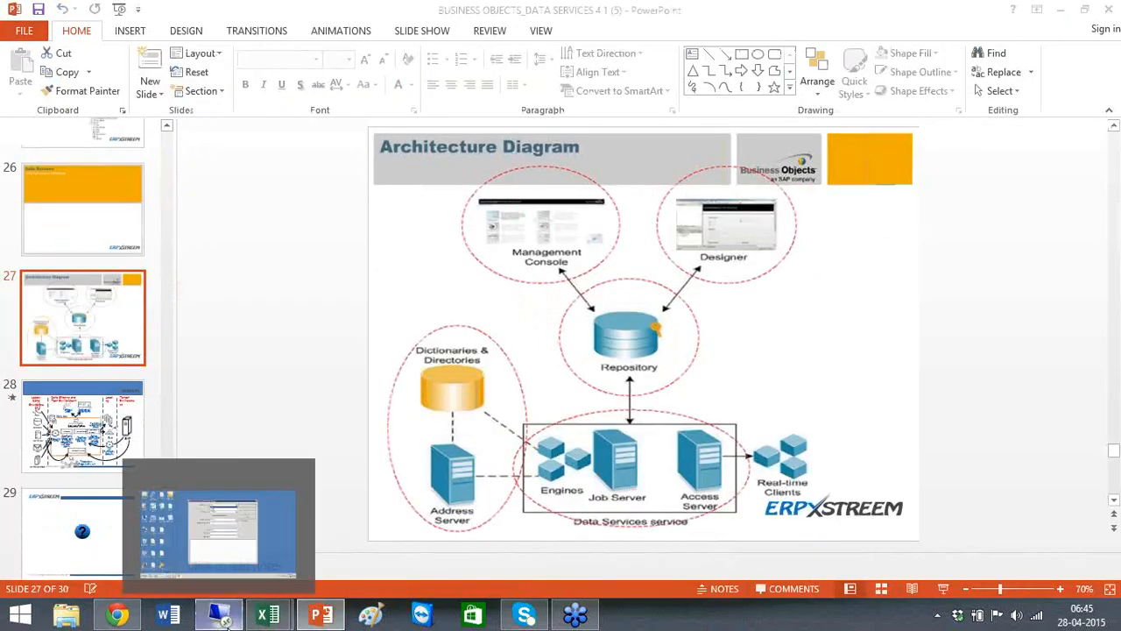
left_click(224, 617)
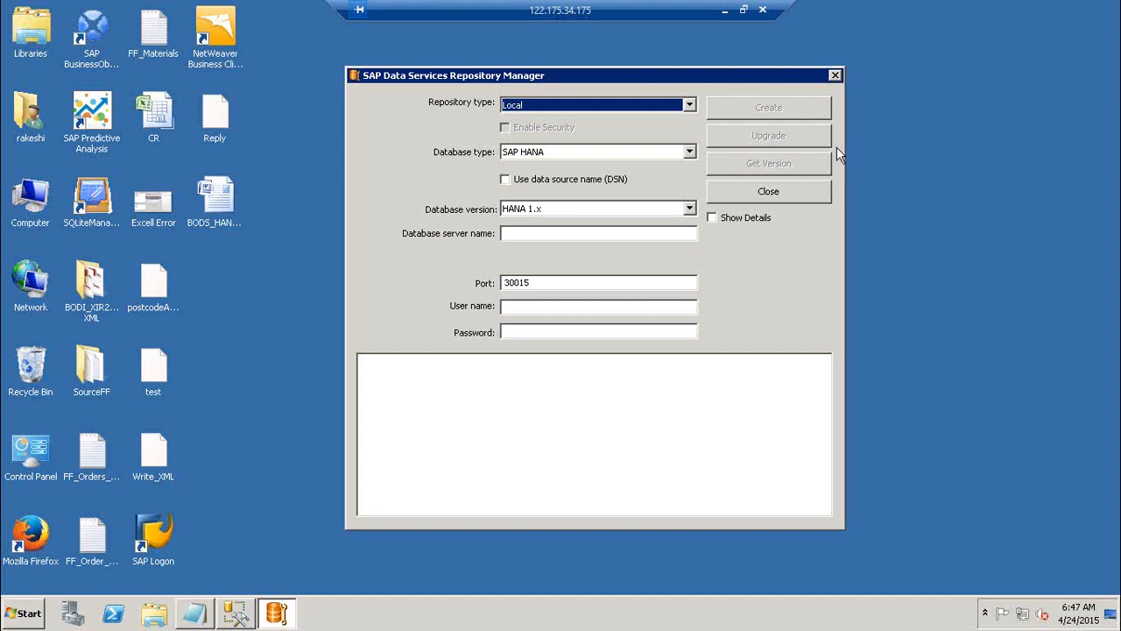
Set the repository type to Local and the database type to Microsoft SQL Server
left_click(688, 106)
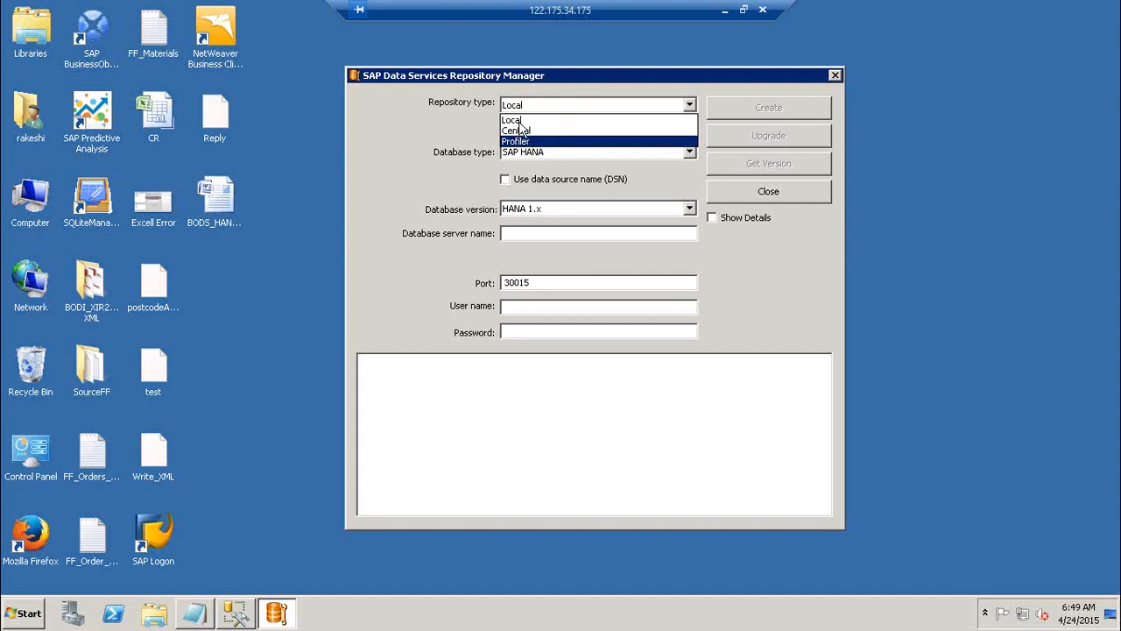
left_click(518, 121)
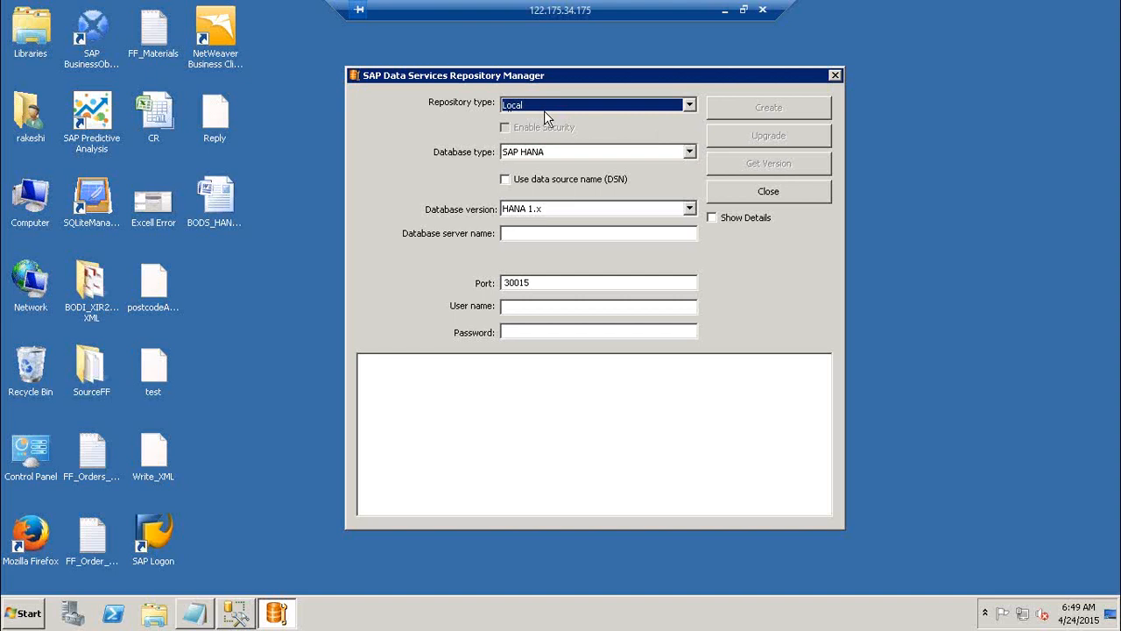
left_click(622, 153)
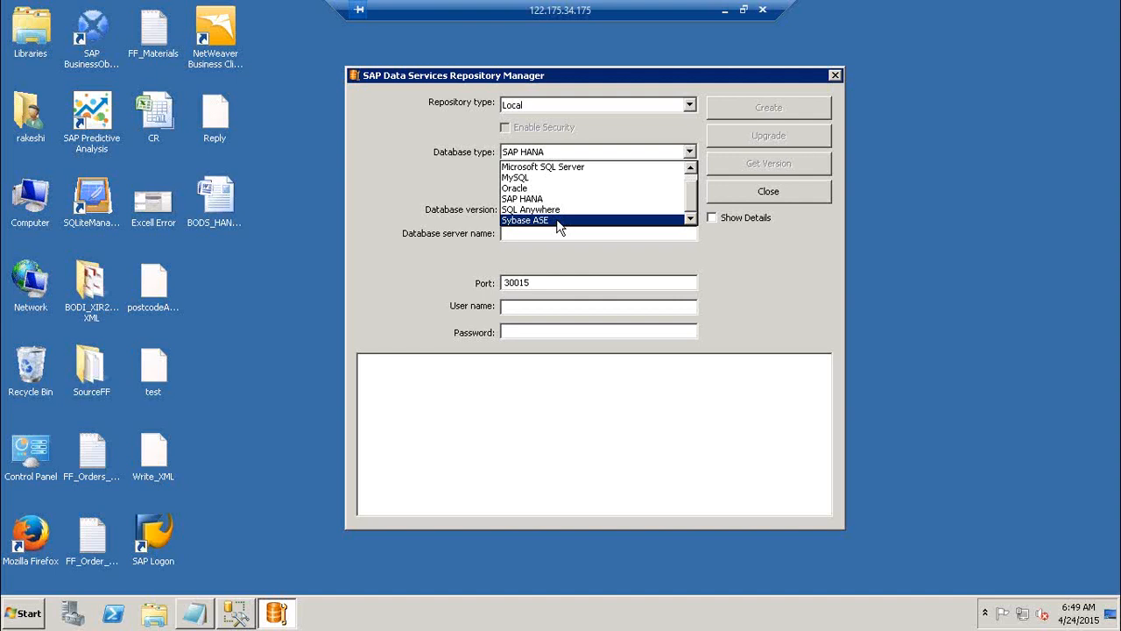
left_click(585, 167)
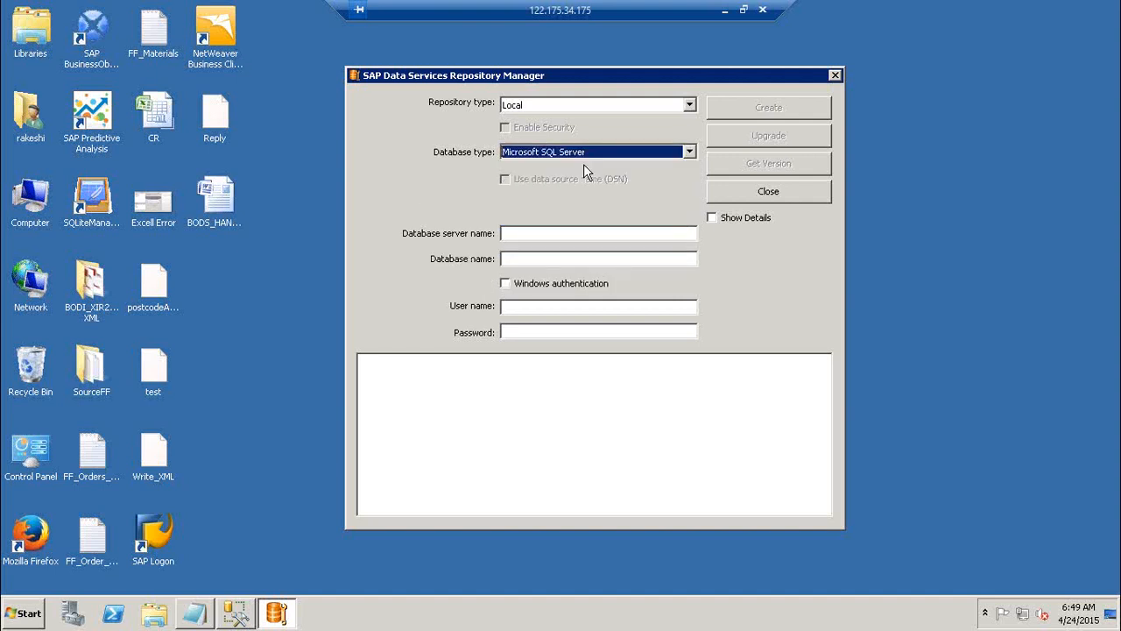
Check the installed programs list for the Microsoft SQL Server entries and dismiss it
left_click(29, 611)
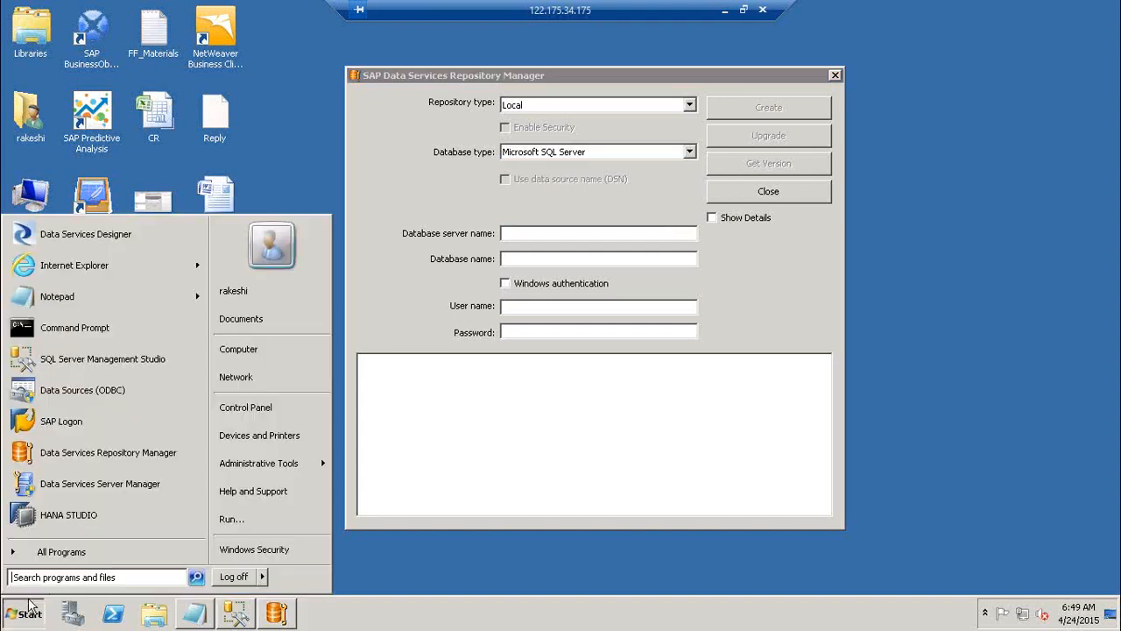
left_click(92, 550)
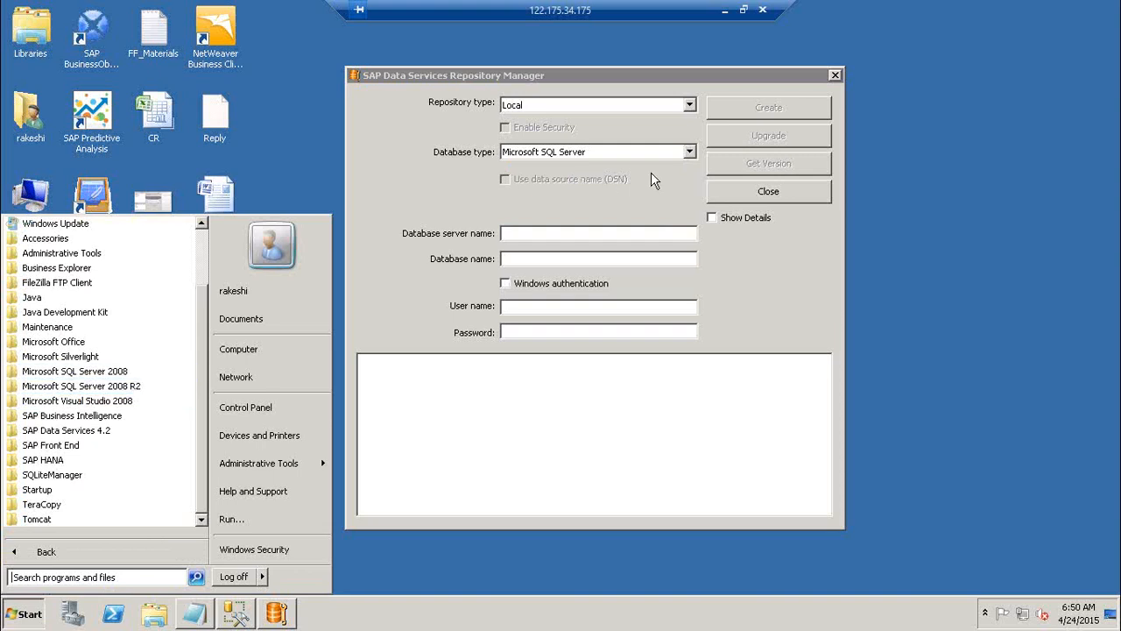
left_click(1012, 146)
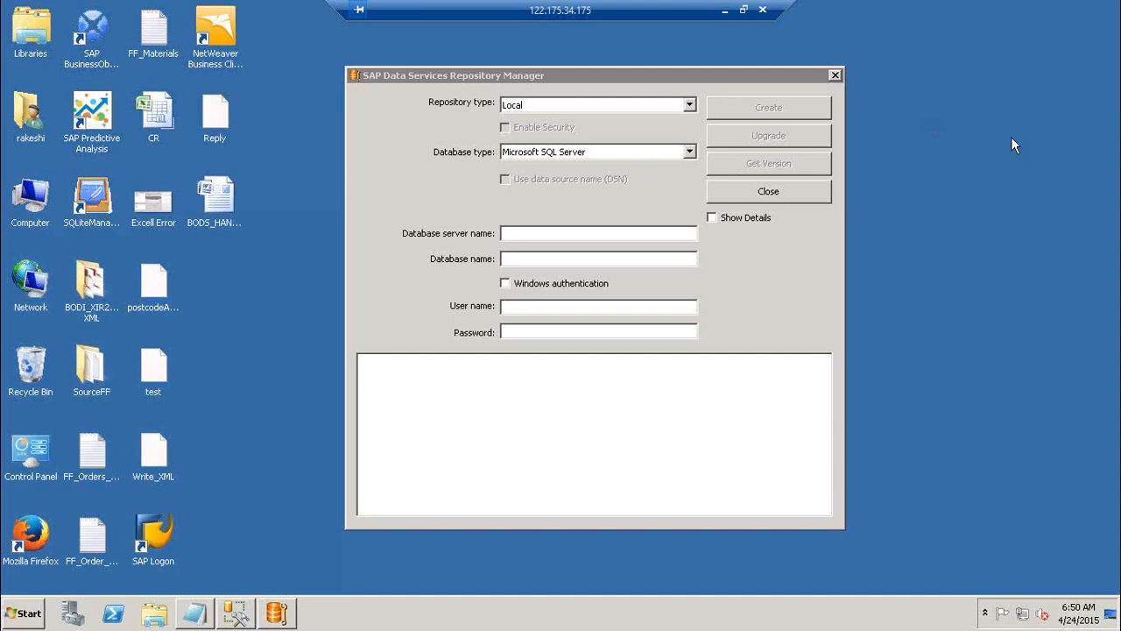
Keep Microsoft SQL Server as the database type and enter server name BO41, copied from Management Studio's Connect to Server dialog
left_click(529, 238)
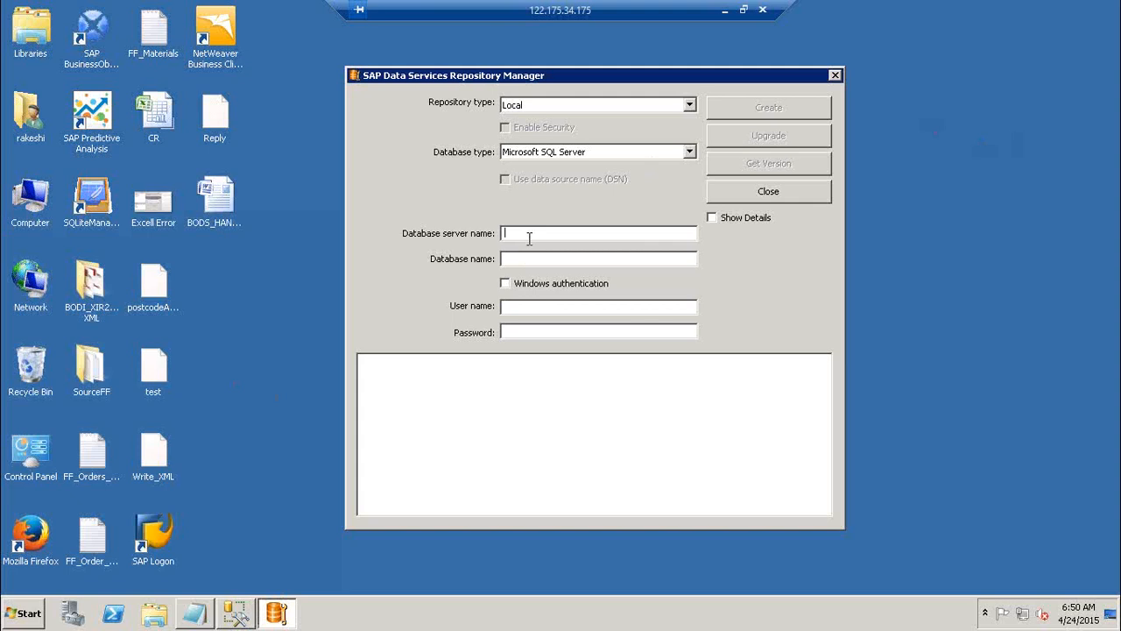
left_click(691, 154)
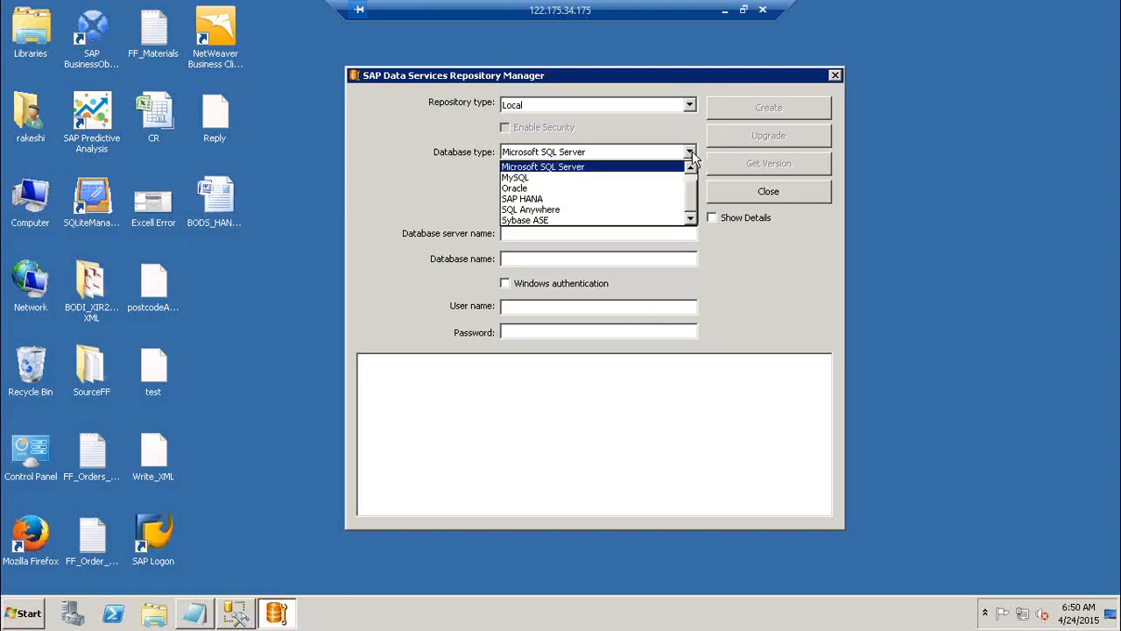
left_click(624, 167)
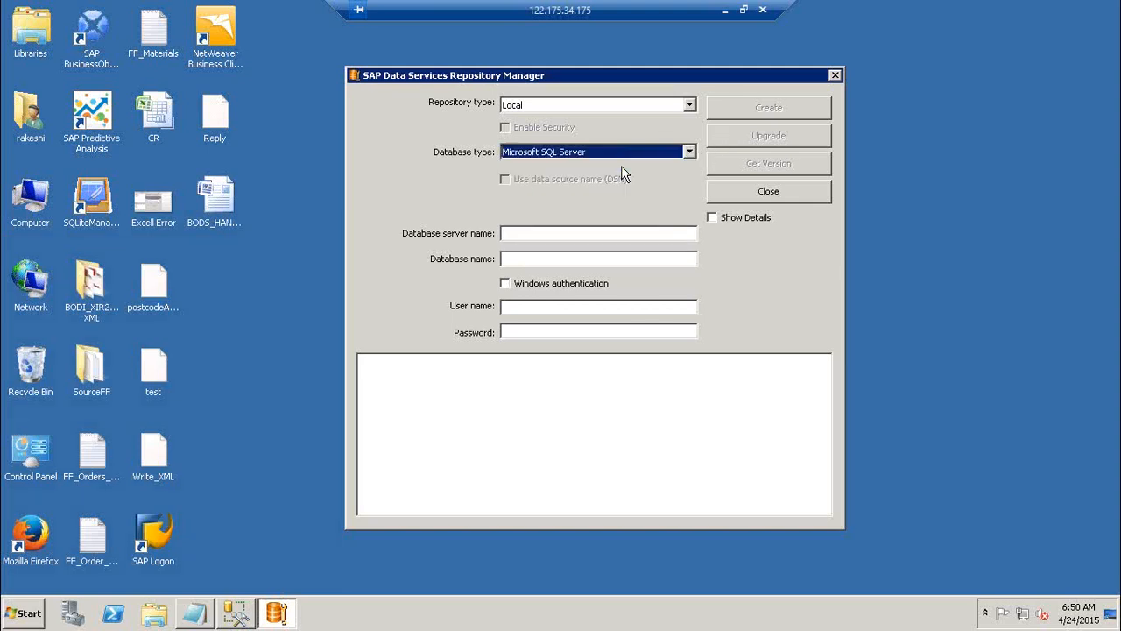
left_click(550, 233)
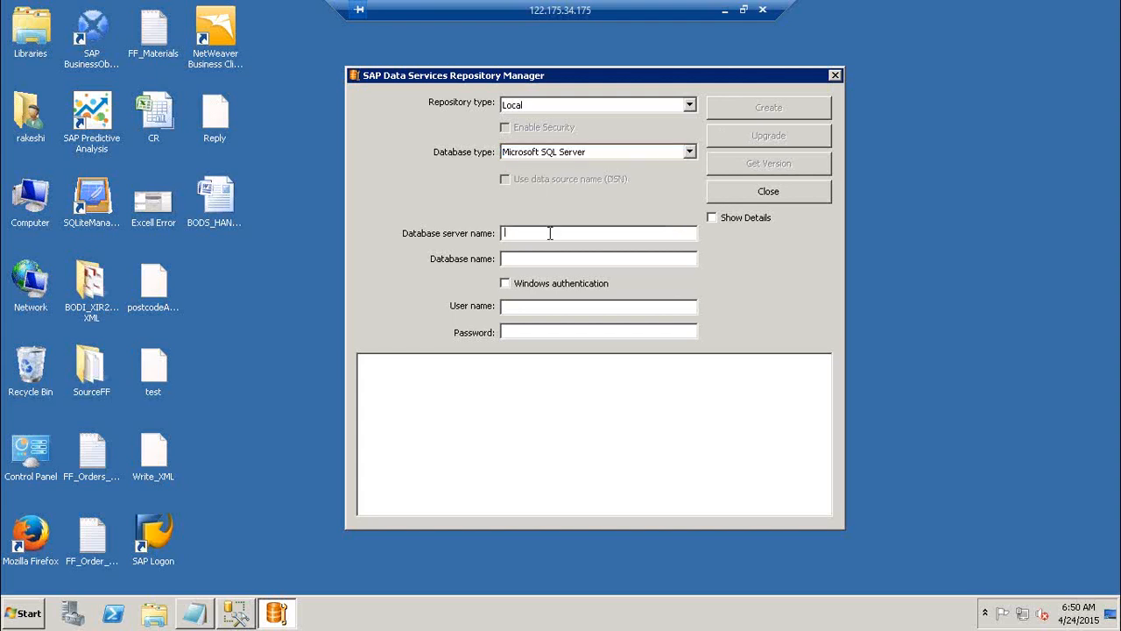
left_click(232, 613)
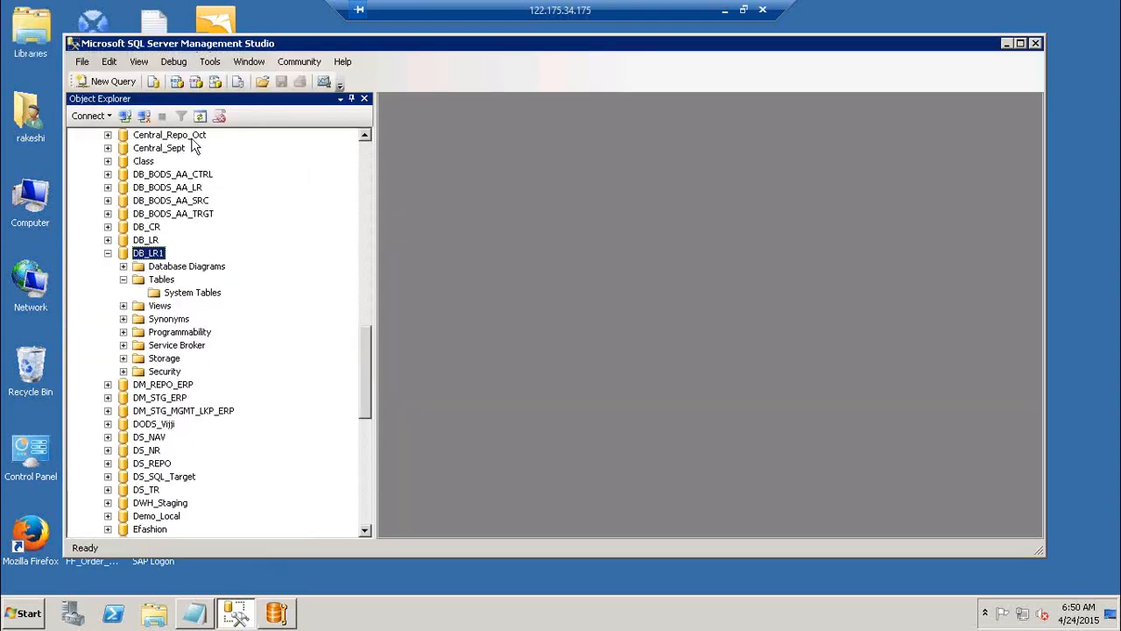
left_click(126, 117)
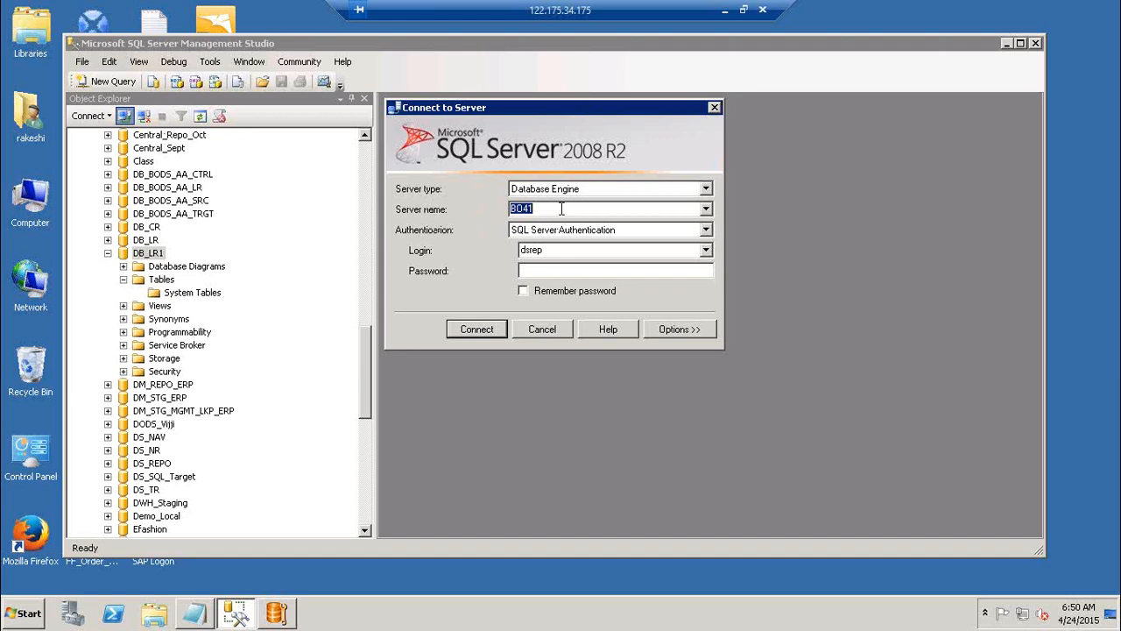
type("BO41")
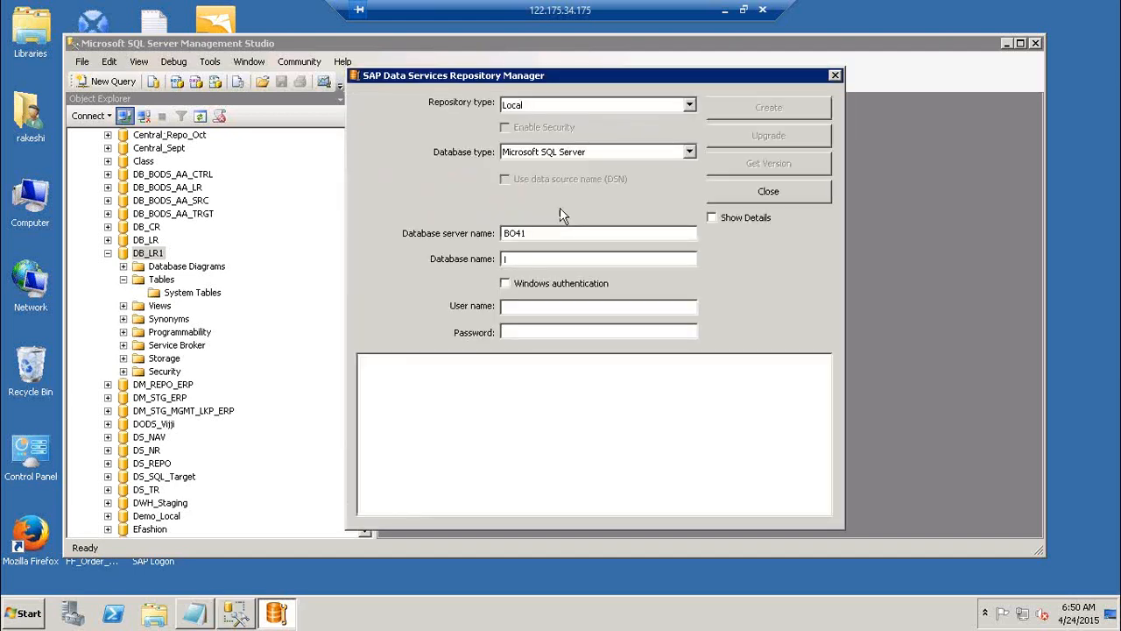
Cancel Management Studio's connection dialog, copy the name DB_LR1 from the database list, and paste it as the repository's database name
key("alt+Tab")
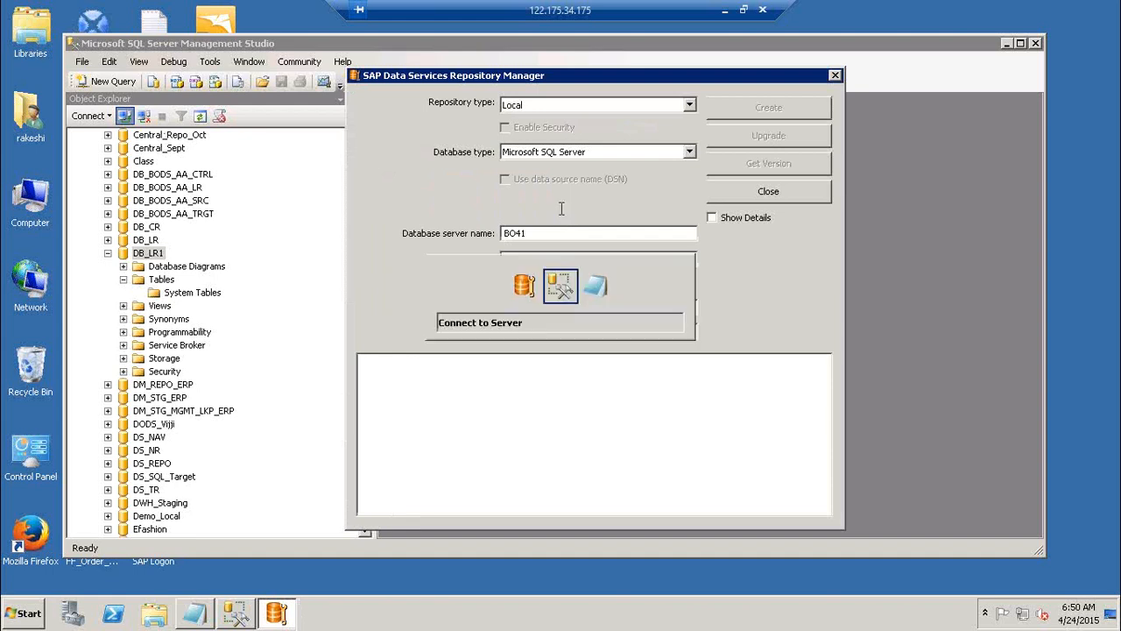
left_click(550, 331)
left_click(171, 254)
key("ctrl+c")
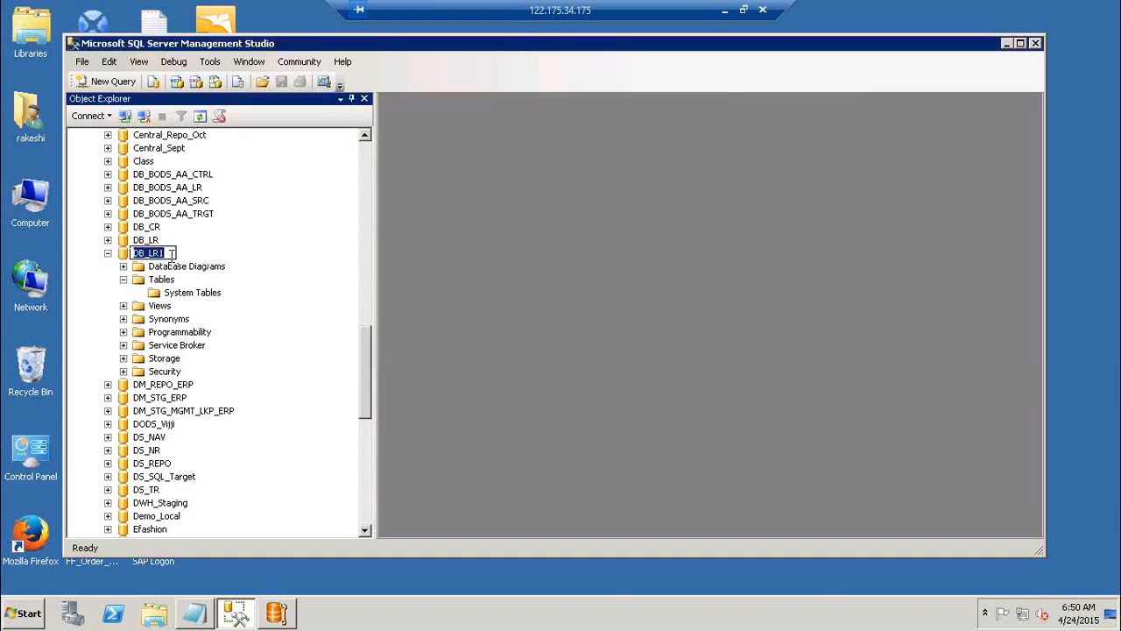
key("alt+Tab")
key("ctrl+v")
Enter the database login's user name and password for the repository connection
key("Tab")
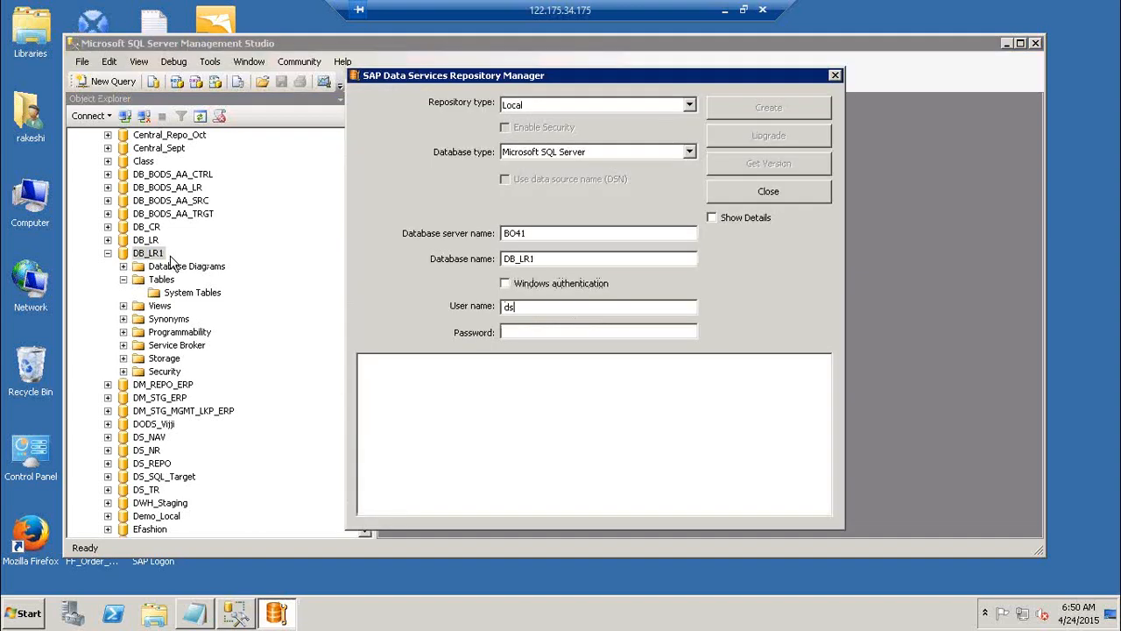
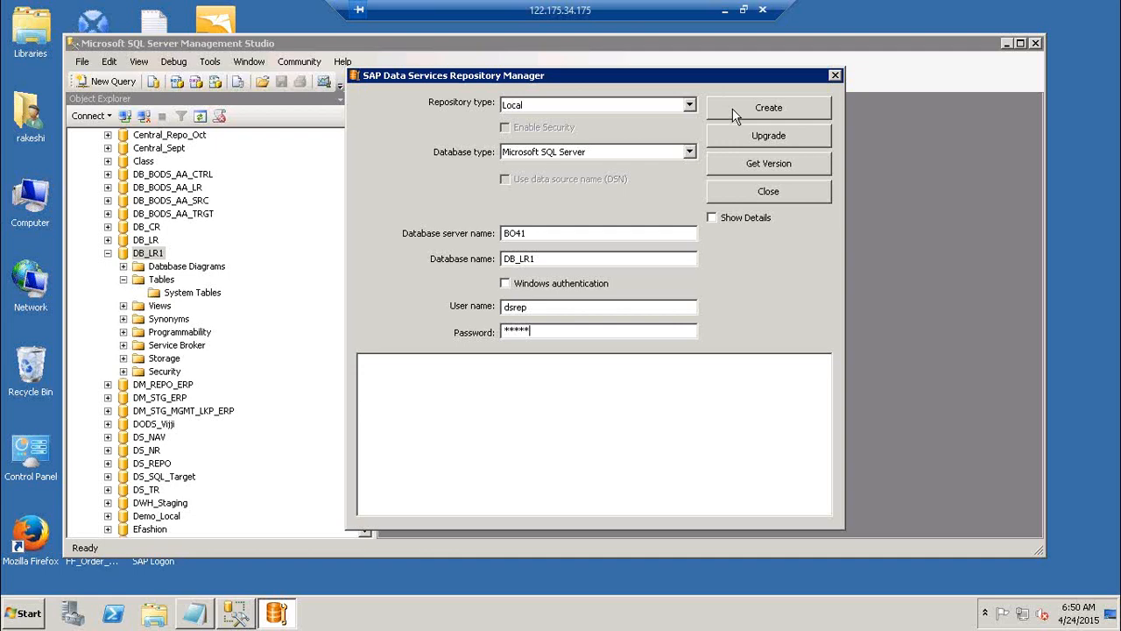
Append "DB_U1, DB_U2, DB_U3" to the "Create a Db" line in the Notepad notes and minimize Notepad
left_click(196, 614)
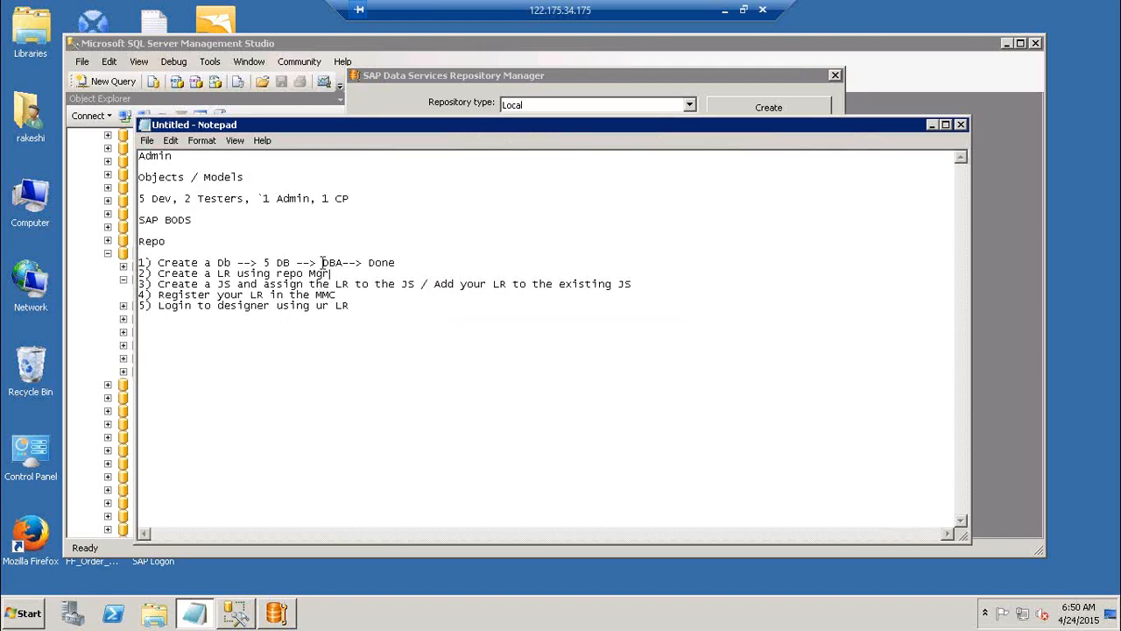
left_click(423, 263)
type("B")
key("BackSpace")
type("DB_U1, DB_U2, DB_U3")
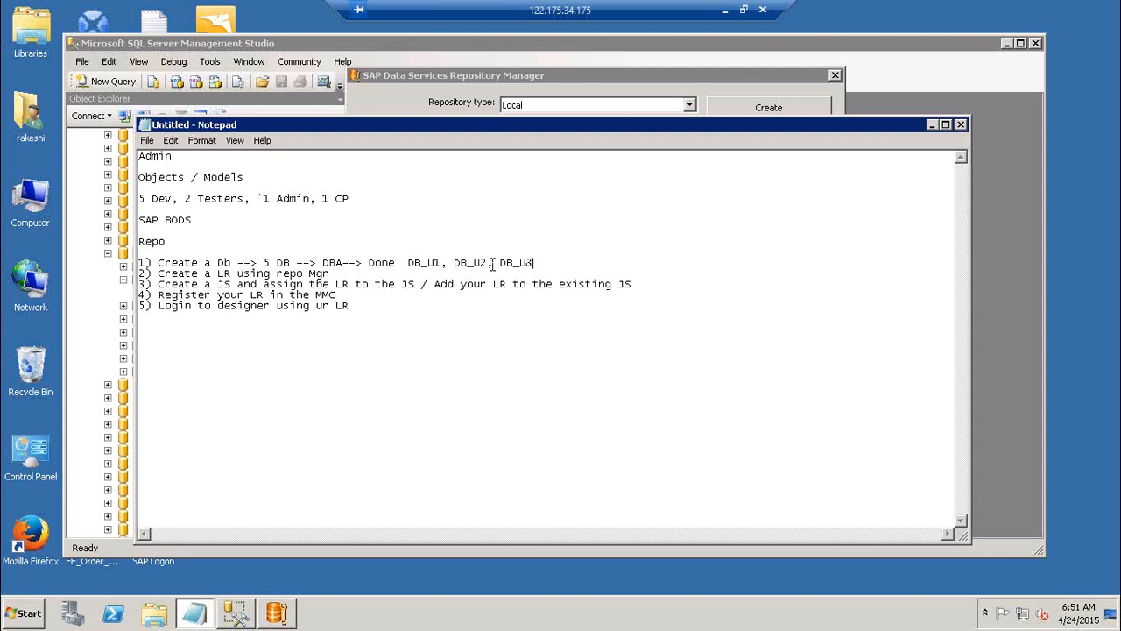
left_click_drag(489, 262, 454, 263)
left_click(534, 262)
left_click(933, 125)
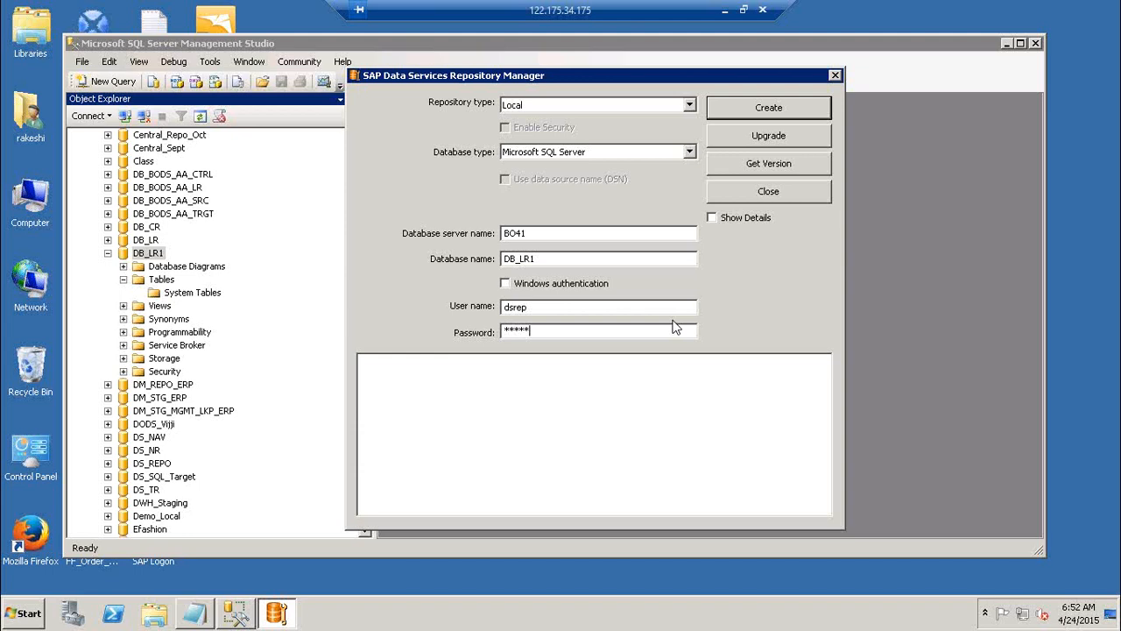
Reopen the Notepad notes, add the line "SQL DBNAME.owner" below the numbered list, and highlight "owner"
left_click(194, 614)
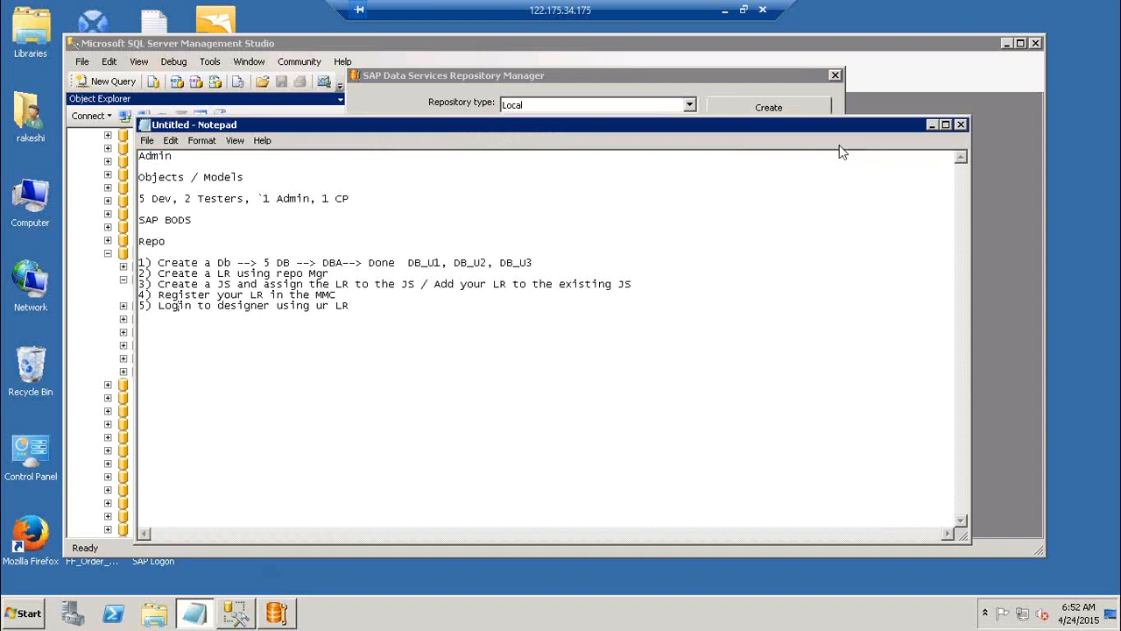
left_click(410, 307)
key("Return")
key("Return")
key("Return")
type("SQL DBNAME.owner")
double_click(248, 338)
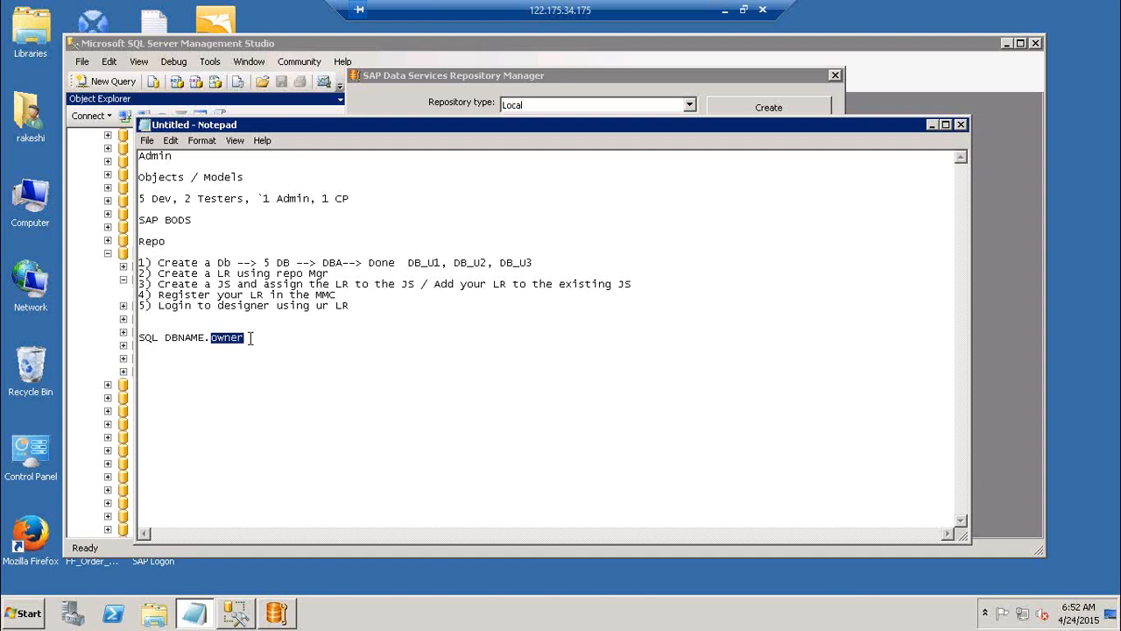
Add the line "Oracle Schemaname.DB" below the SQL note and highlight "Schemaname"
left_click(250, 338)
key("Return")
type("Oracle Schemah")
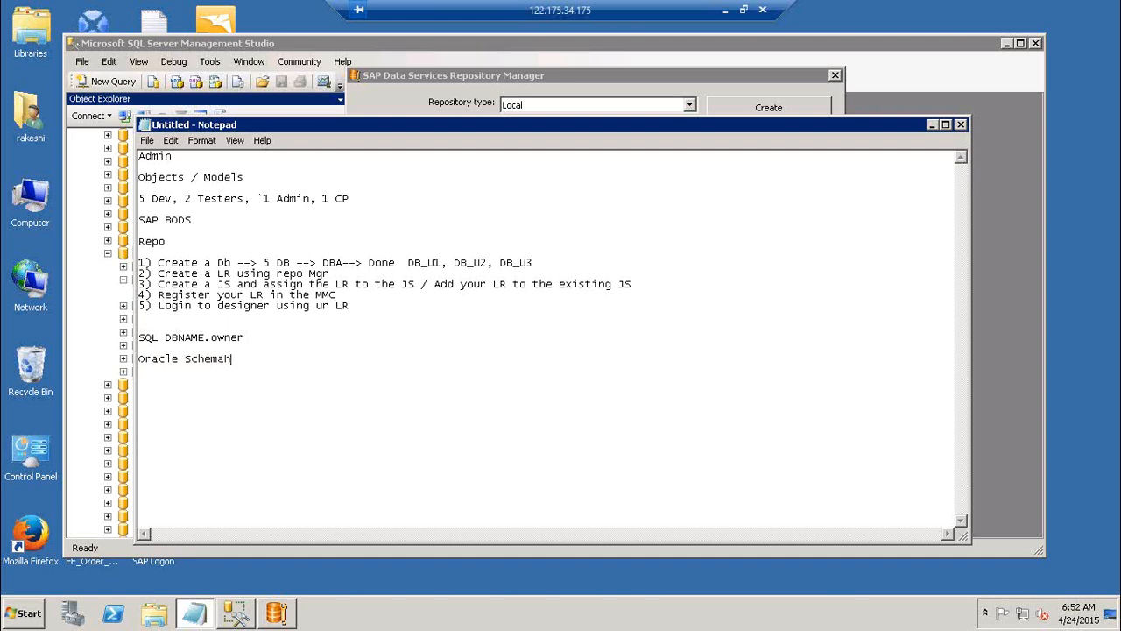
key("BackSpace")
type("name.DB")
left_click_drag(184, 359, 255, 367)
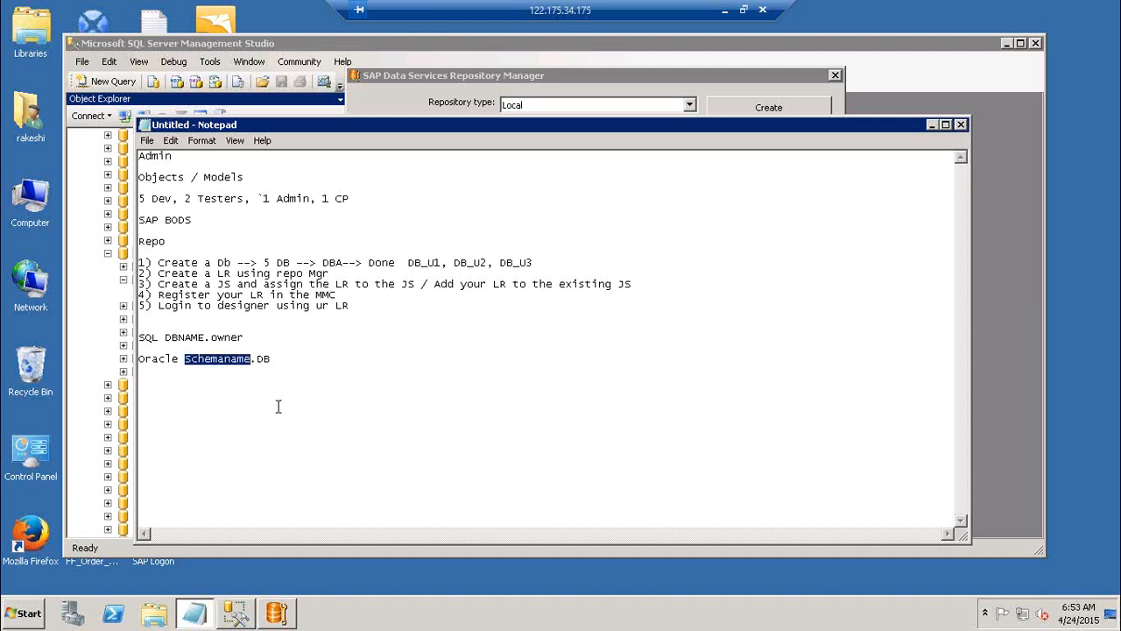
Highlight "DBNAME" in the SQL note and "Schemaname" in the Oracle note
left_click(205, 369)
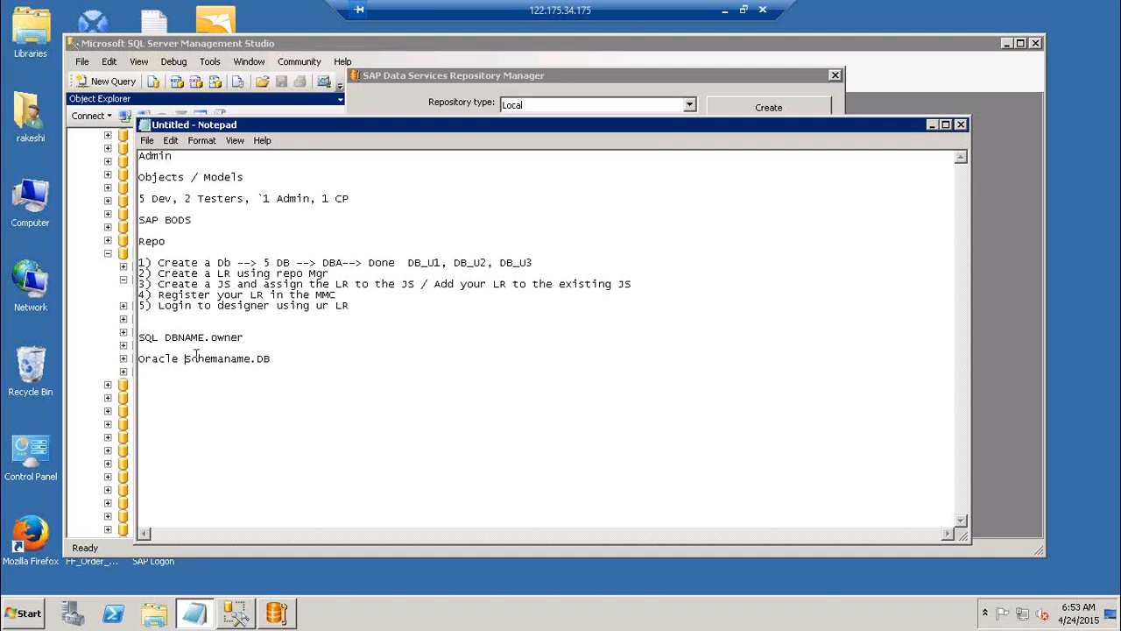
left_click_drag(166, 338, 205, 338)
left_click_drag(185, 359, 251, 360)
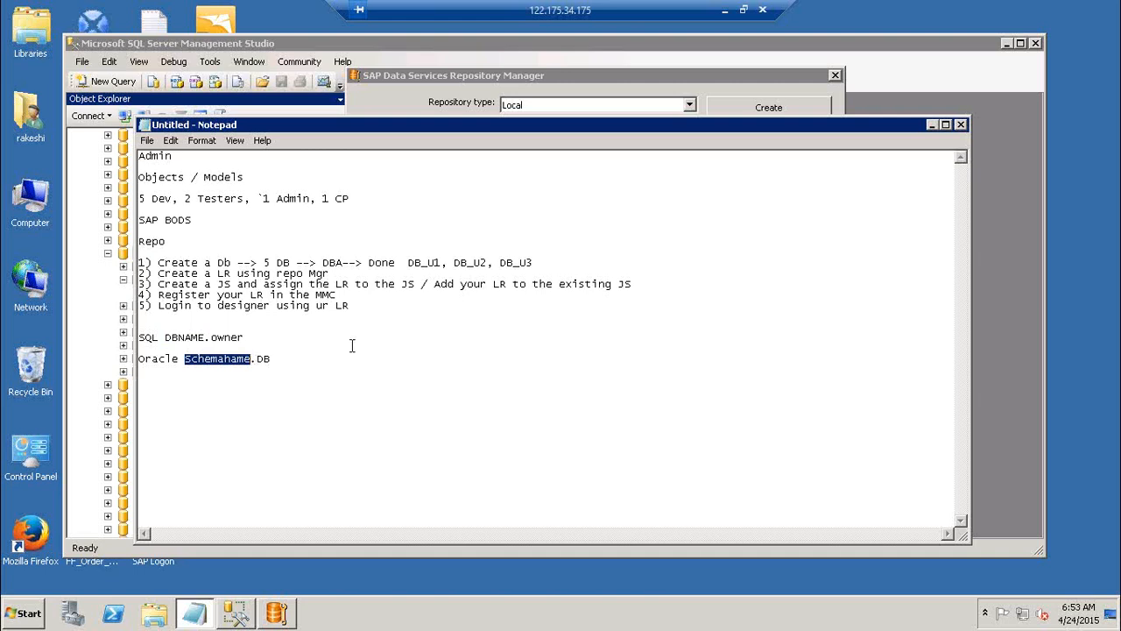
Append "--> individual DB" to the "SQL DBNAME.owner" line in the notes
left_click(287, 341)
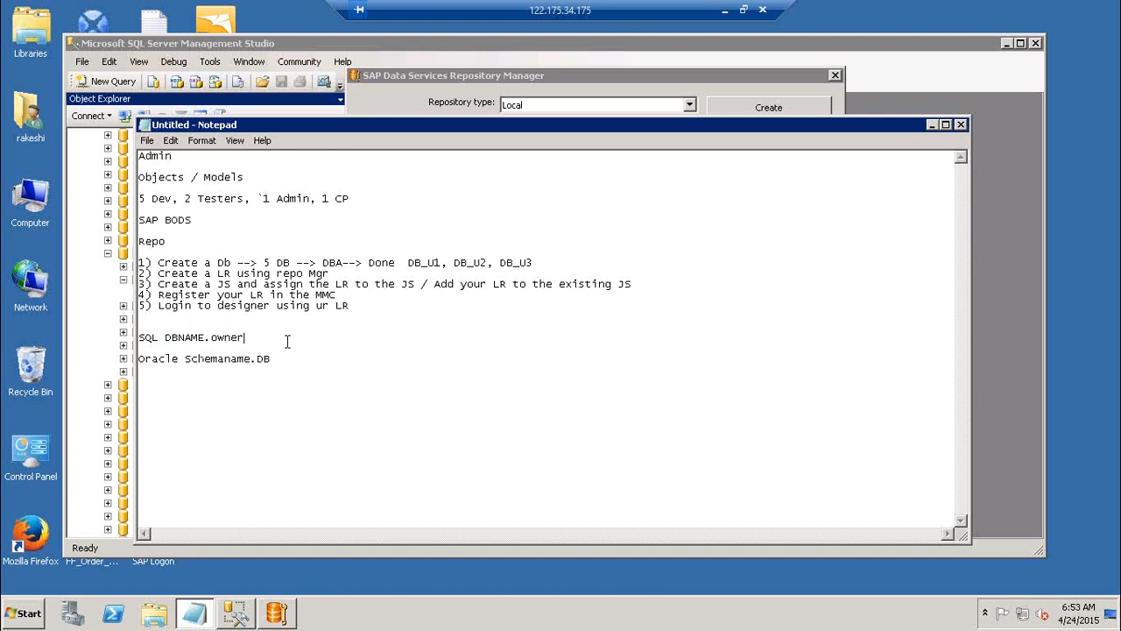
type("--> indivci")
key("BackSpace")
key("BackSpace")
type("idual DB")
Append "--> DB.u1 , DB.U2" to the "Oracle Schemaname.DB" line and minimize Notepad
key("Down")
type("--> DB.u1 , DB.U2")
left_click(931, 125)
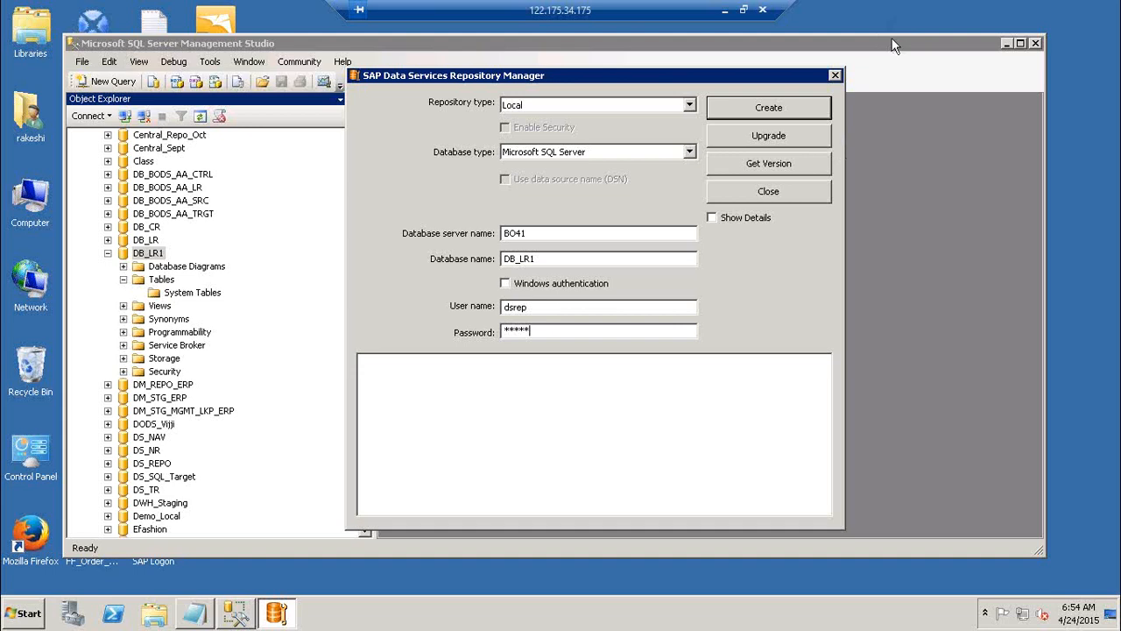
Query the repository version of the DB_LR1 database in Repository Manager and highlight the returned message
left_click(783, 166)
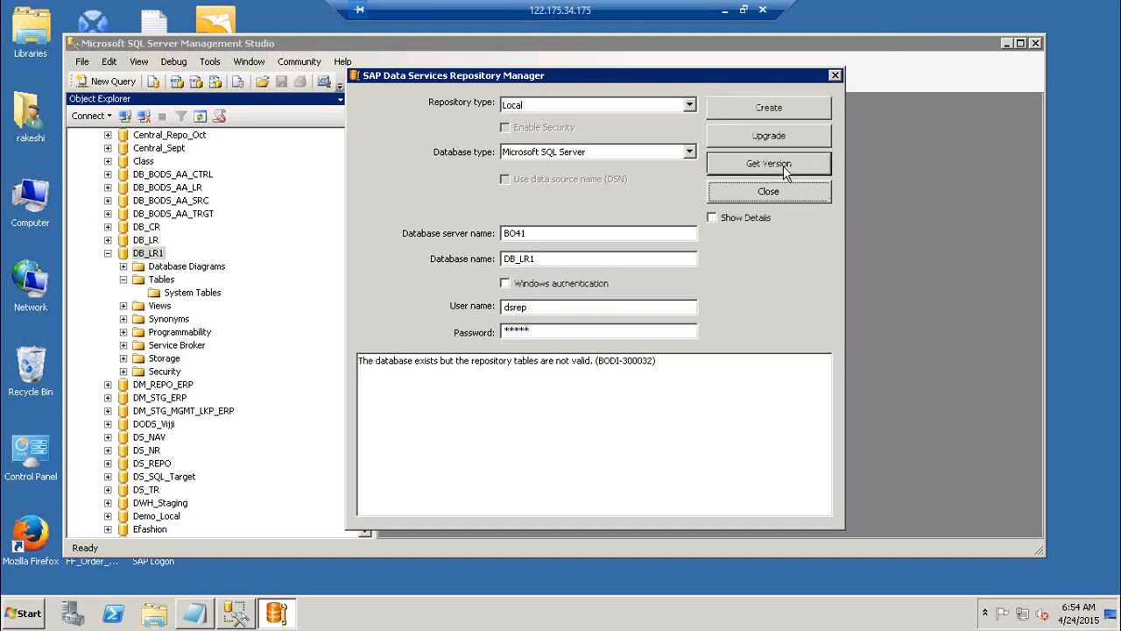
left_click_drag(399, 363, 476, 366)
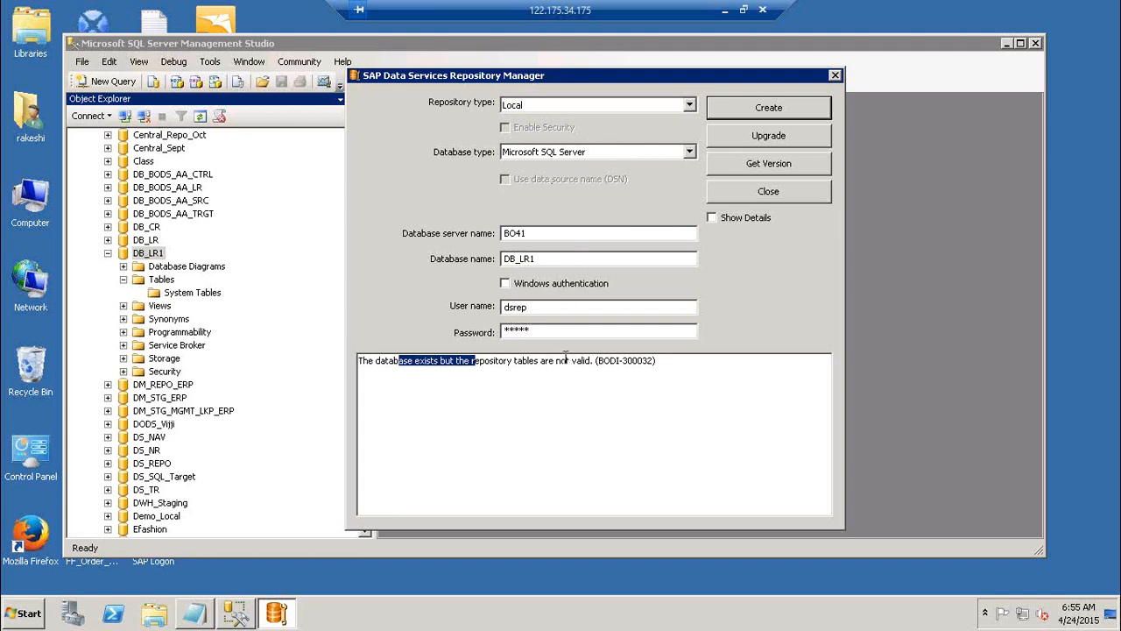
left_click_drag(666, 360, 328, 345)
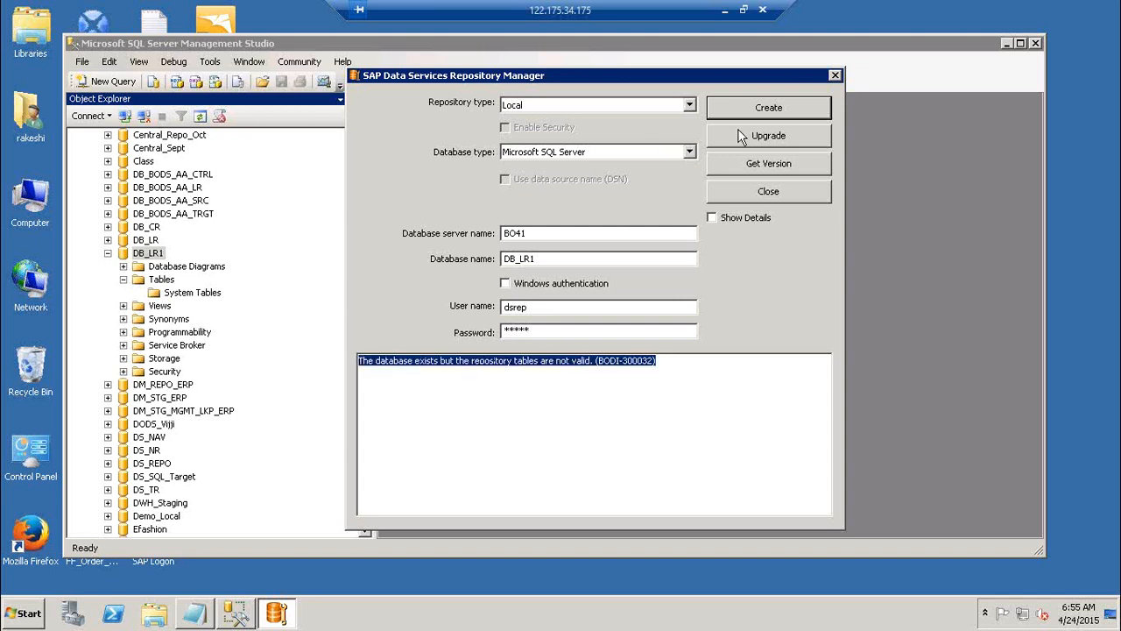
Create the local repository in the DB_LR1 database and query its version
left_click(791, 111)
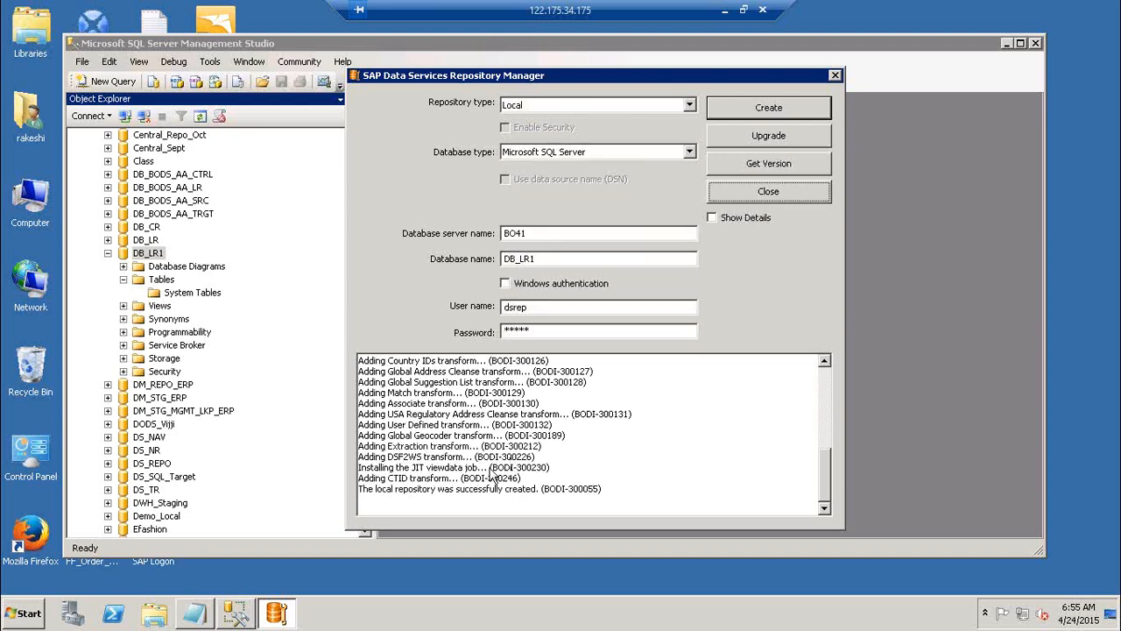
left_click_drag(361, 489, 494, 499)
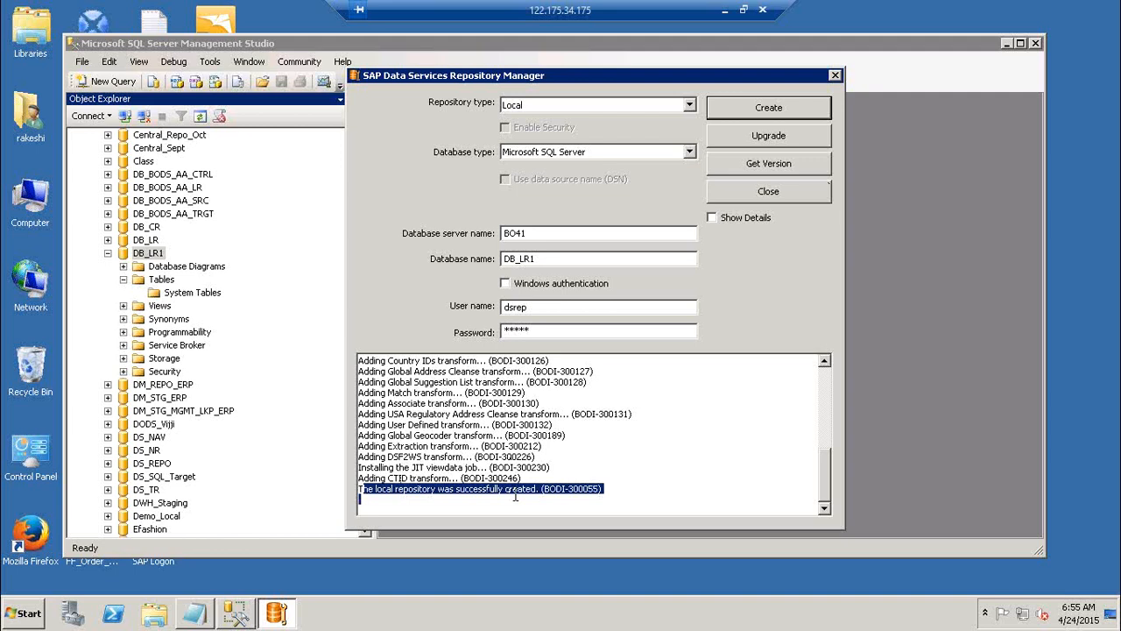
left_click(799, 168)
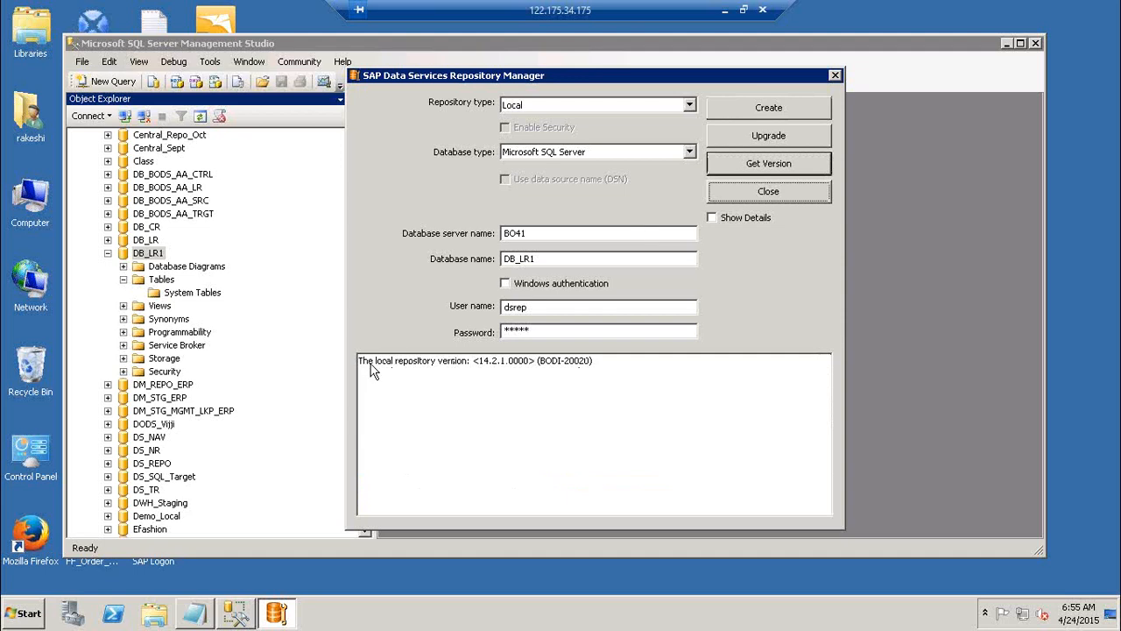
left_click_drag(372, 361, 508, 366)
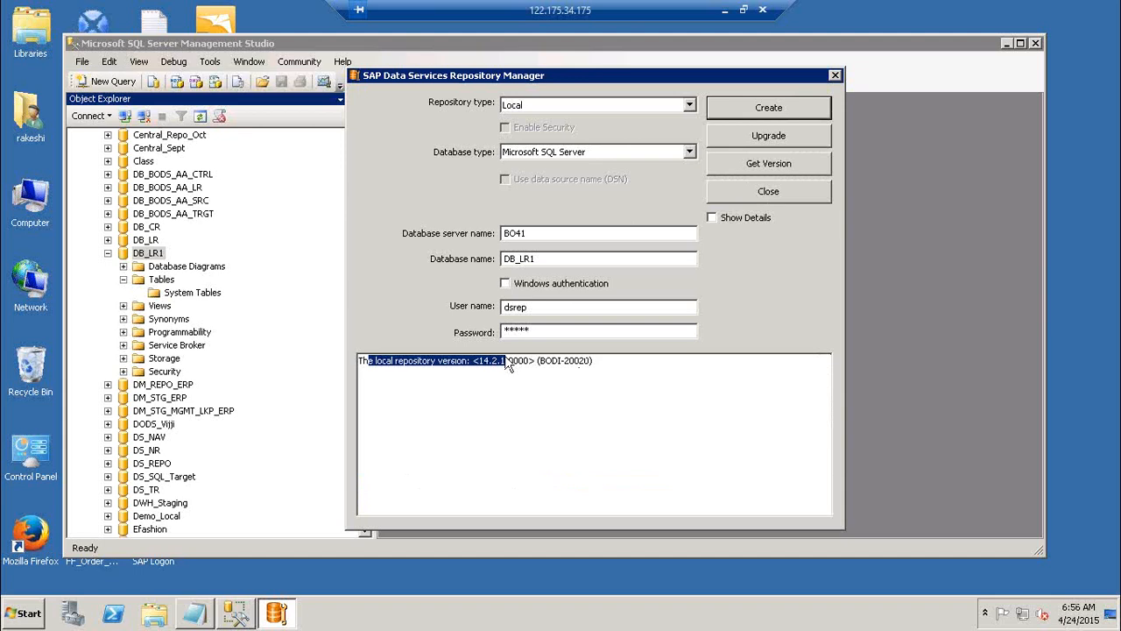
Switch to SQL Server Management Studio, refresh the DB_LR1 database and expand its Tables folder
left_click(577, 258)
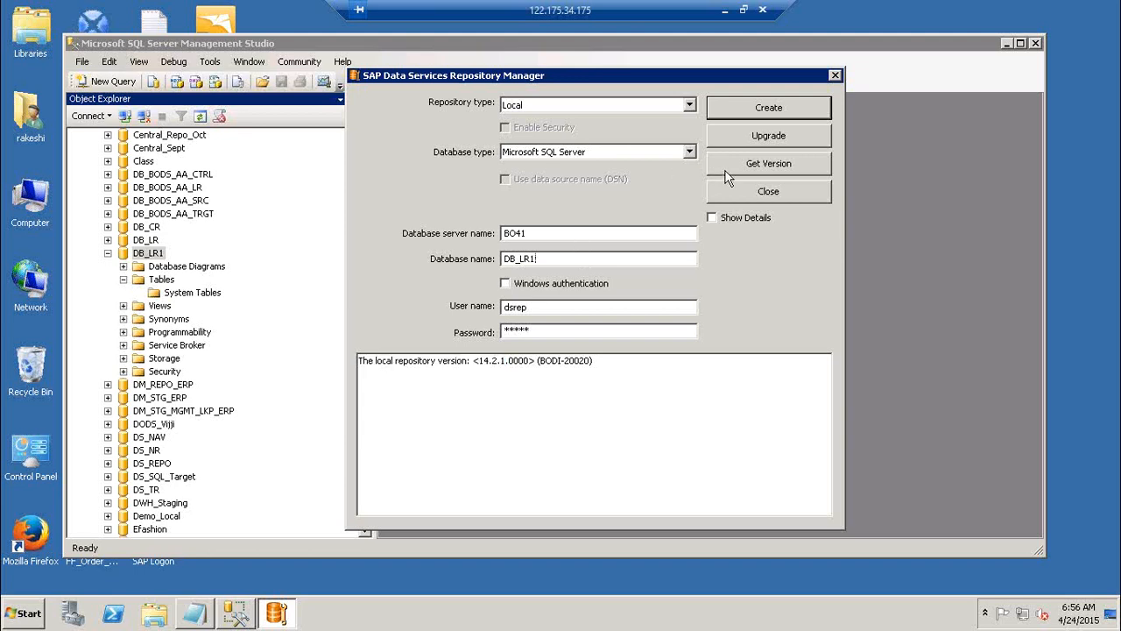
left_click_drag(563, 259, 456, 265)
left_click(151, 254)
left_click(318, 226)
left_click(201, 116)
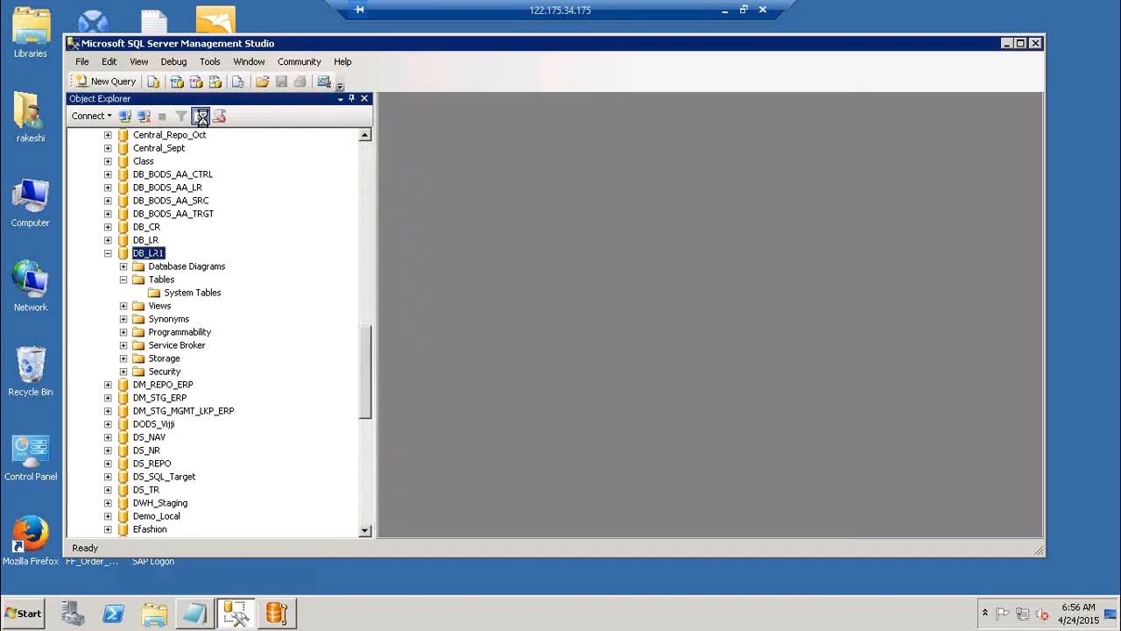
left_click(124, 279)
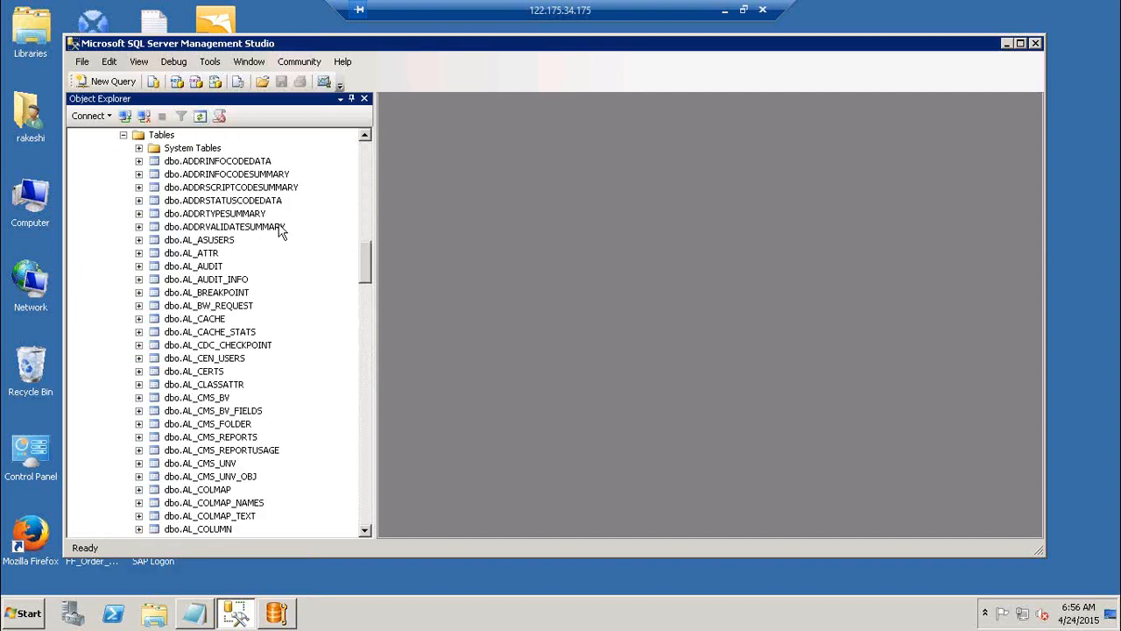
Examine the repository tables listed under the DB_LR1 database
left_click(366, 495)
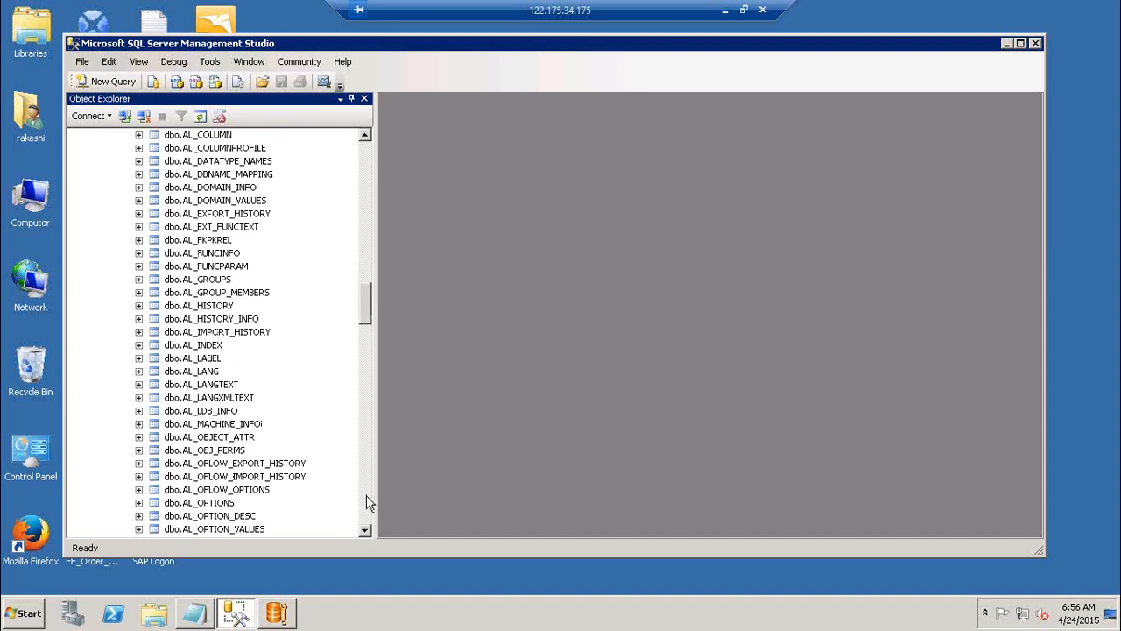
left_click(366, 495)
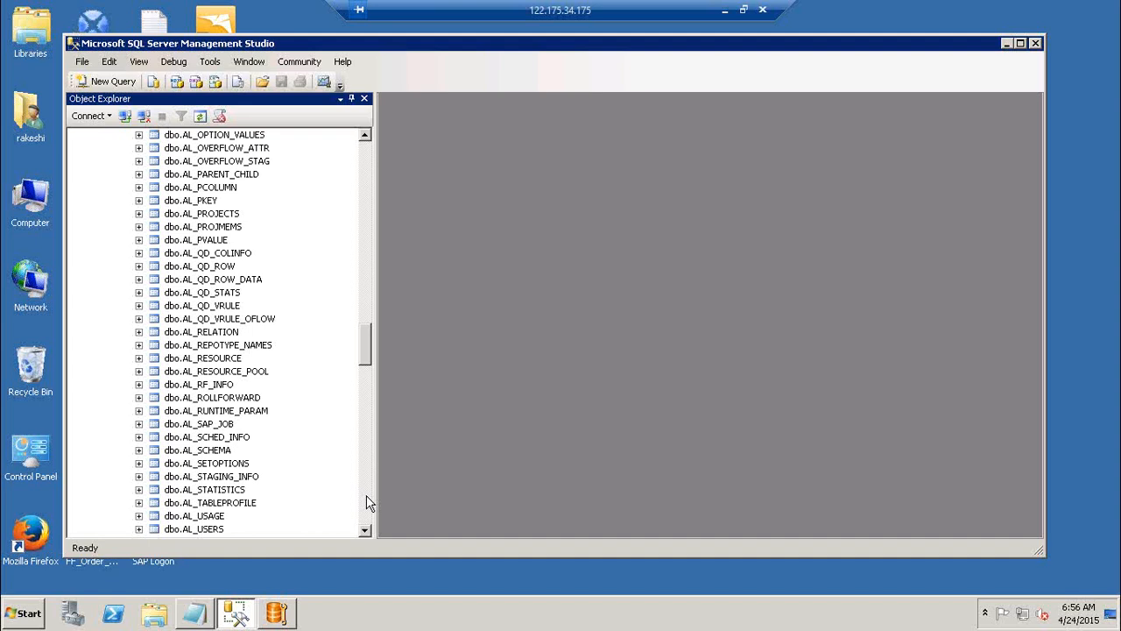
left_click(366, 495)
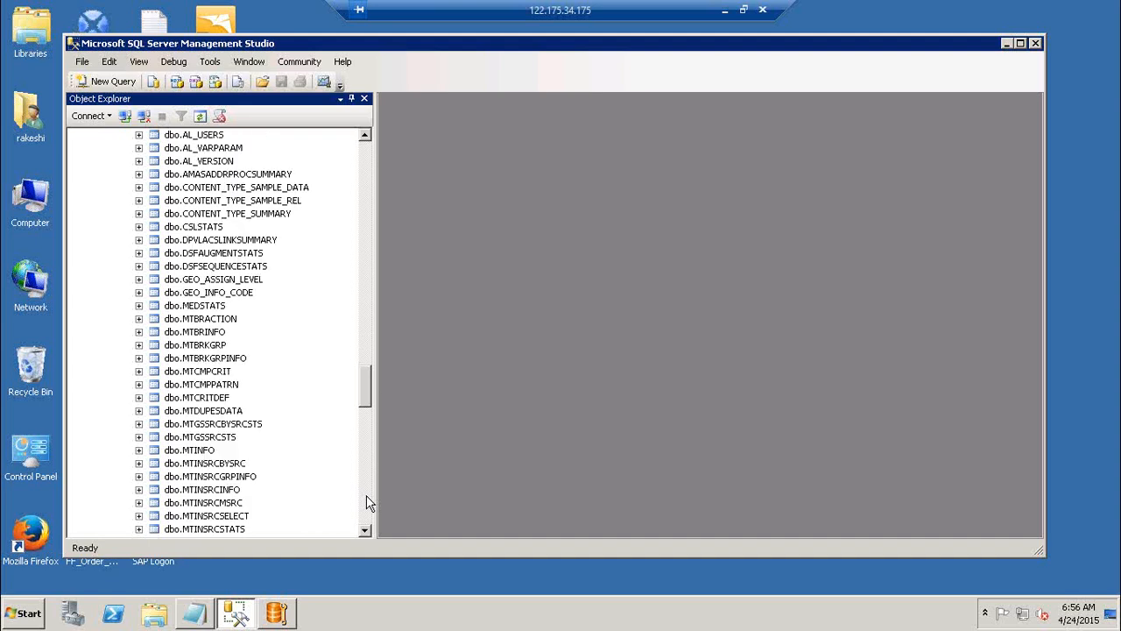
left_click(367, 495)
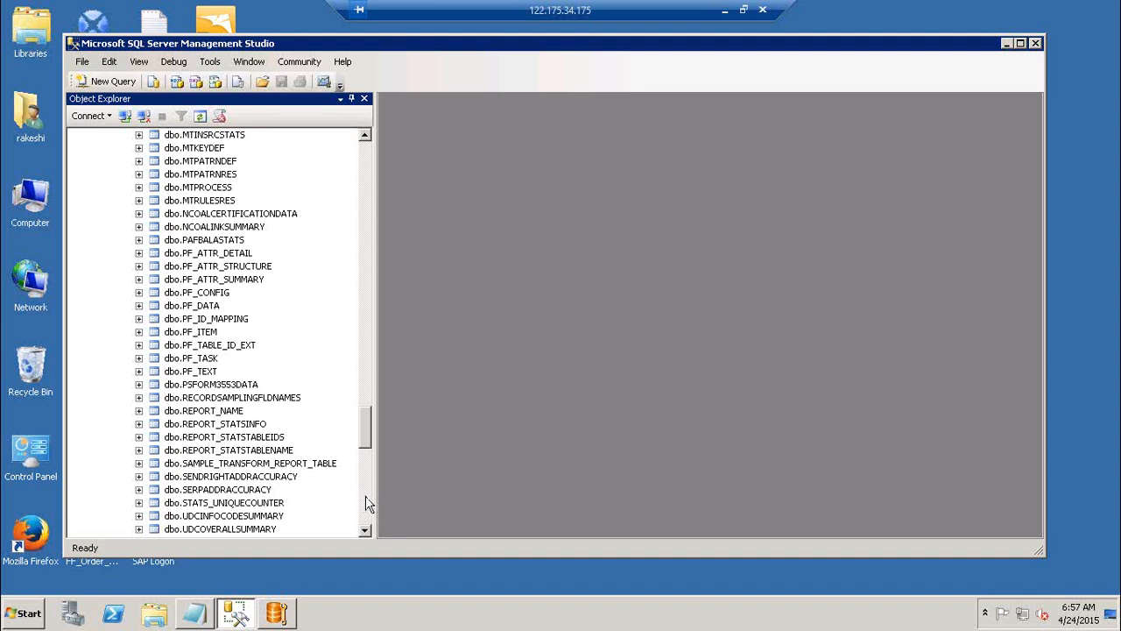
left_click(366, 497)
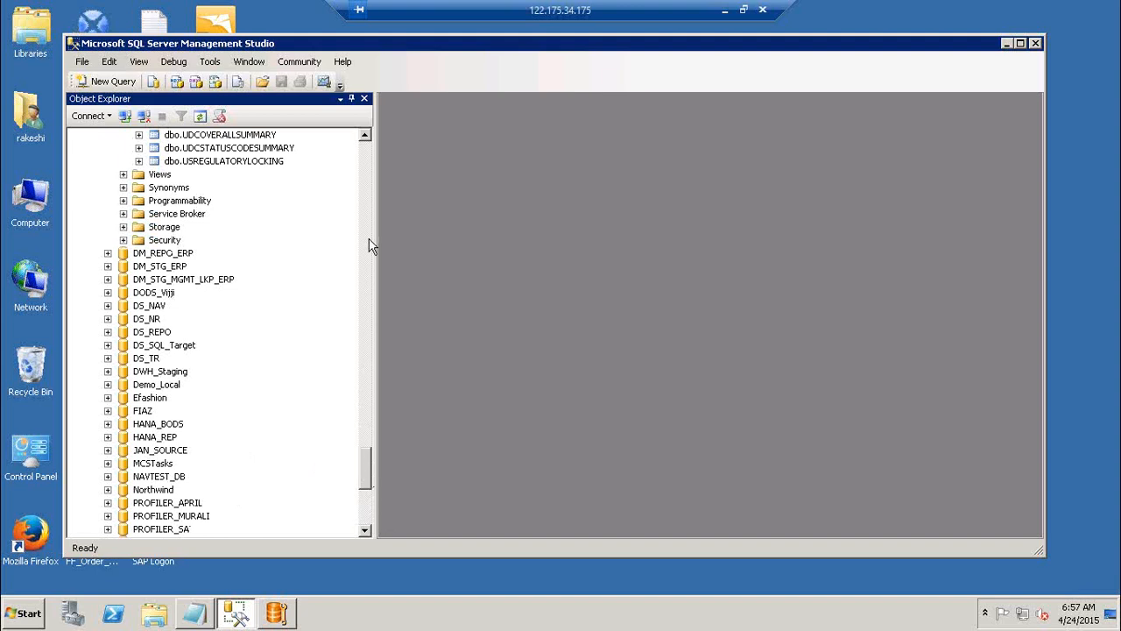
left_click(366, 167)
left_click(366, 167)
left_click(366, 166)
left_click(366, 166)
left_click(367, 160)
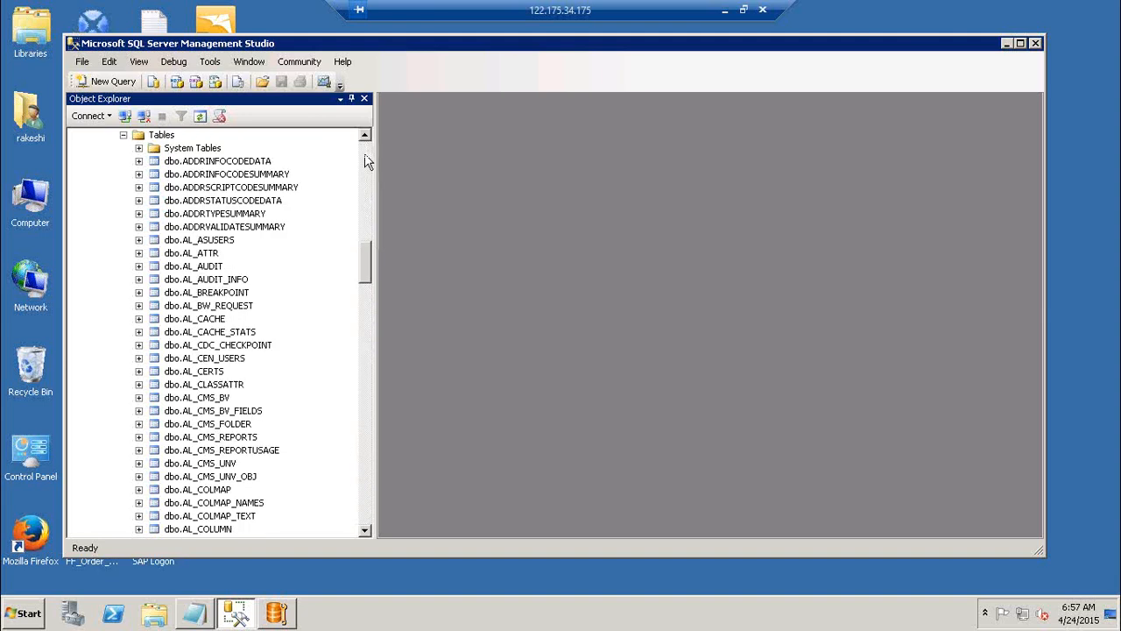
left_click(366, 161)
left_click(366, 160)
left_click(366, 473)
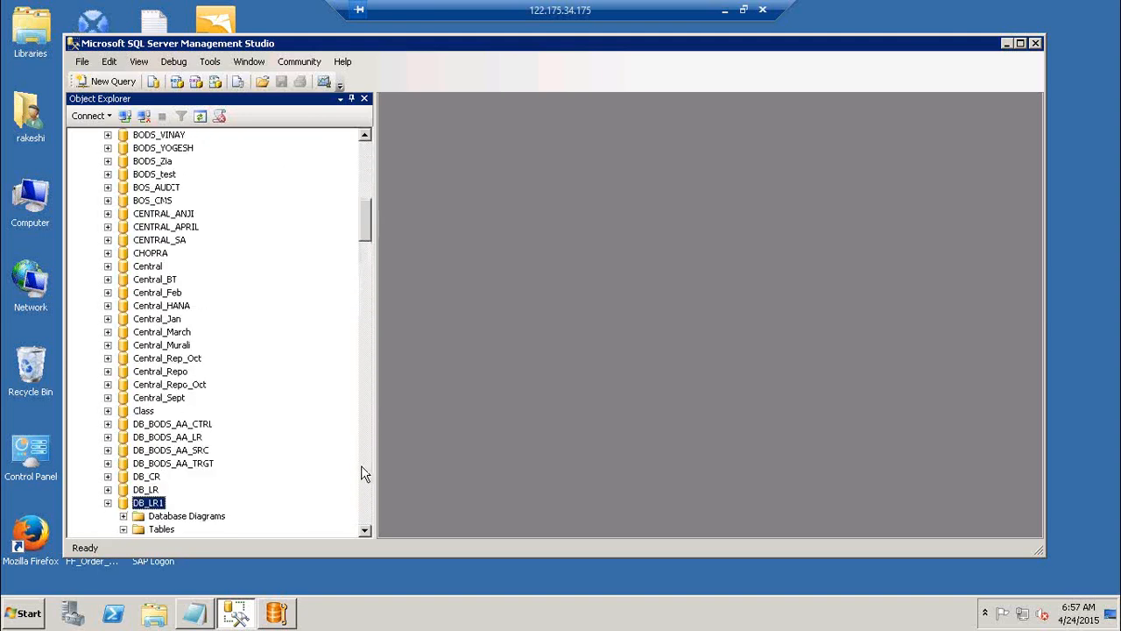
left_click(365, 473)
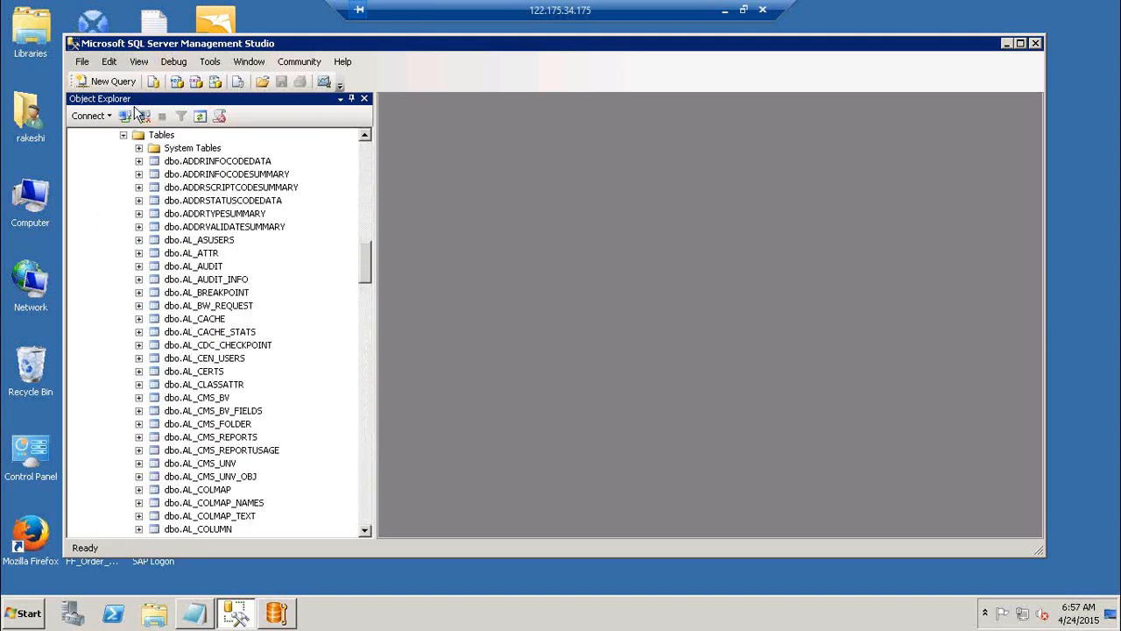
Collapse the Tables folder and the DB_LR1 database, and minimize SQL Server Management Studio
left_click(125, 136)
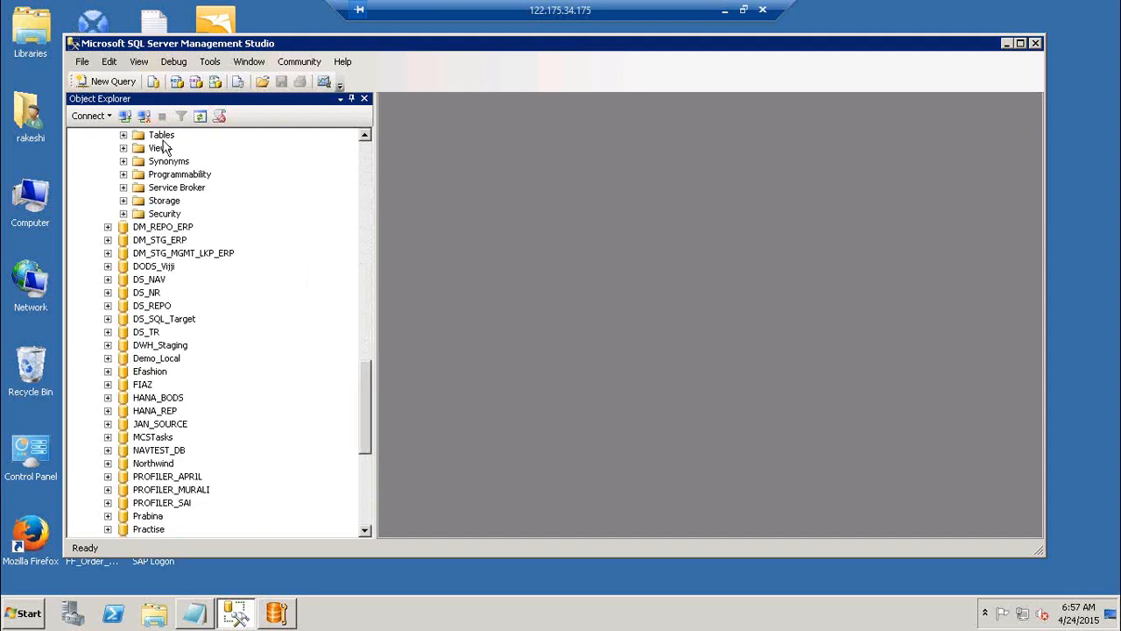
left_click(366, 138)
left_click(365, 138)
left_click(365, 138)
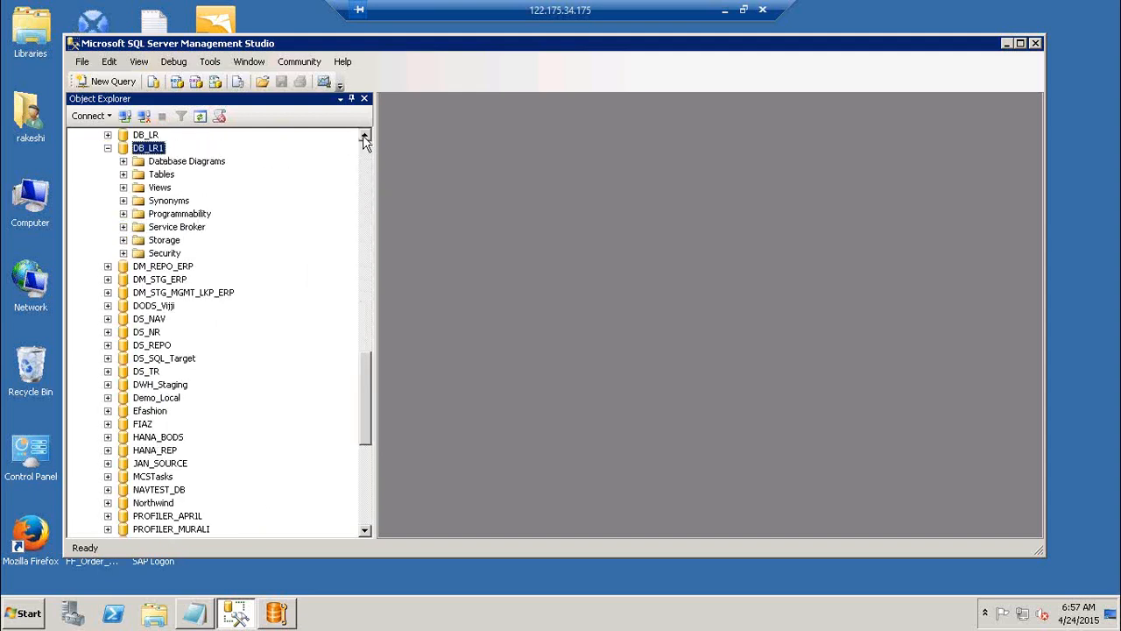
left_click(365, 138)
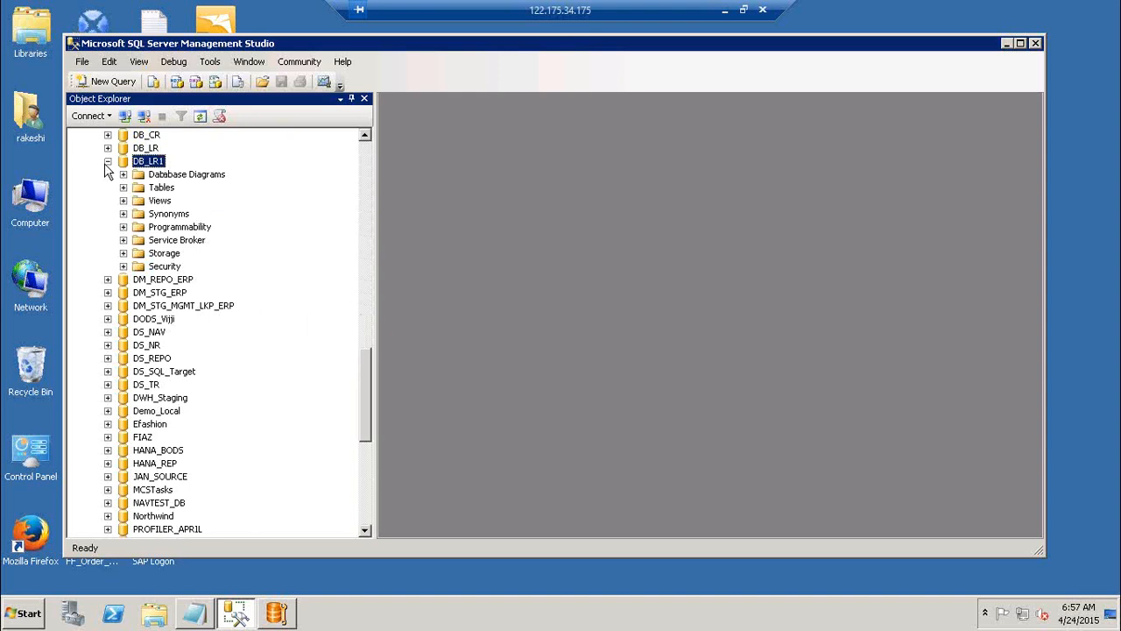
left_click(106, 163)
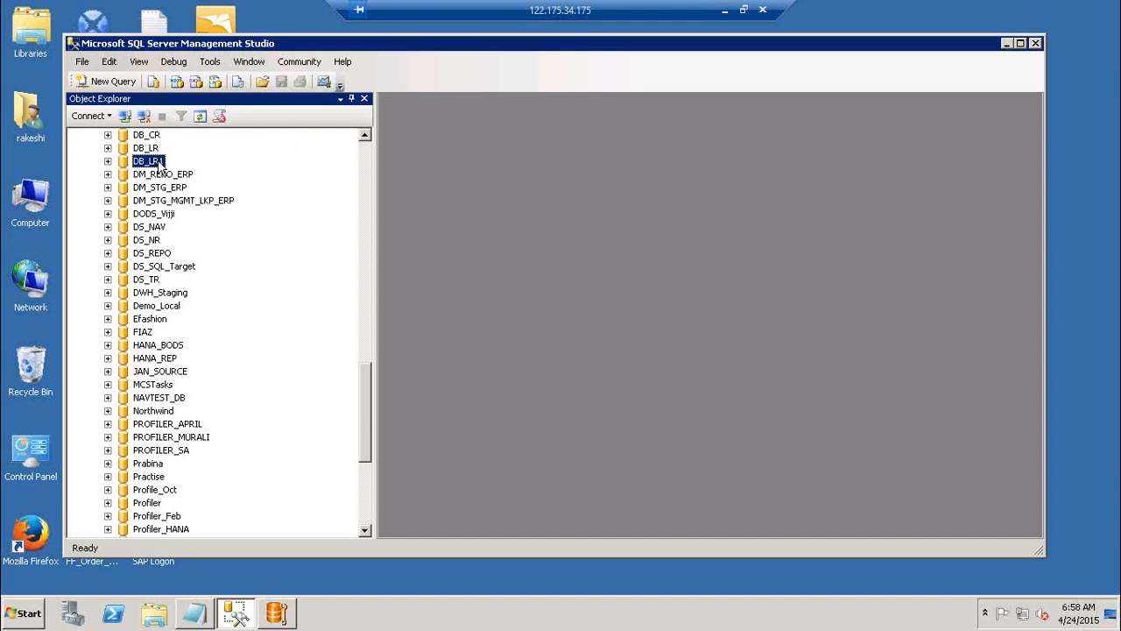
left_click(1006, 45)
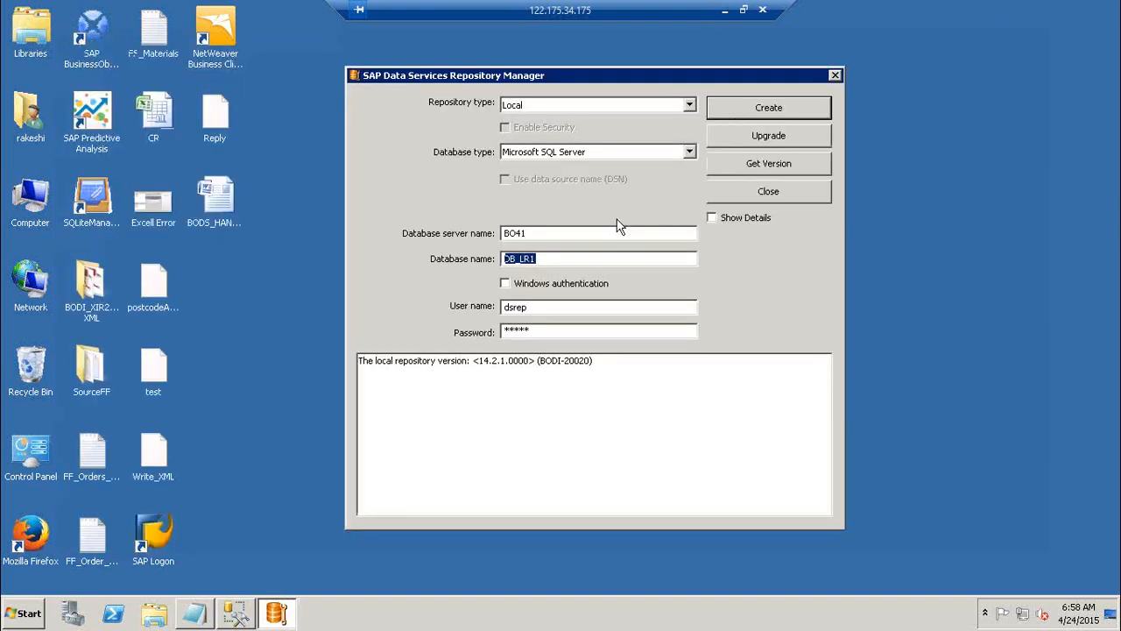
Append "--> Done" to the "Create a LR using repo Mgr" line in the Notepad notes and minimize Notepad
left_click(190, 615)
left_click(367, 275)
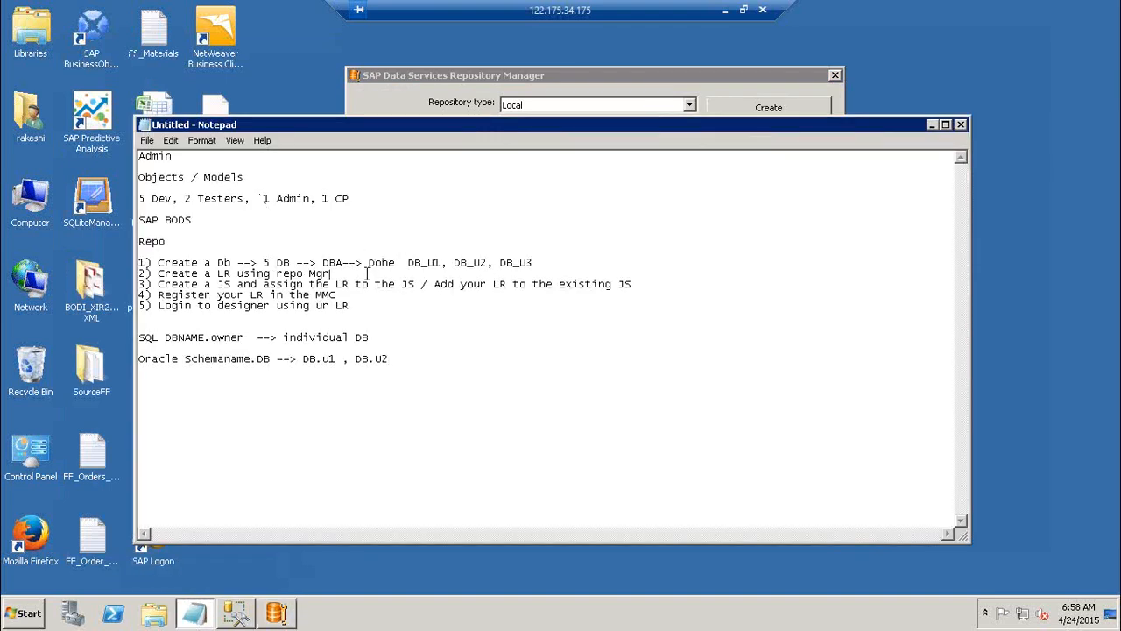
type("--> Done")
left_click_drag(191, 286, 438, 289)
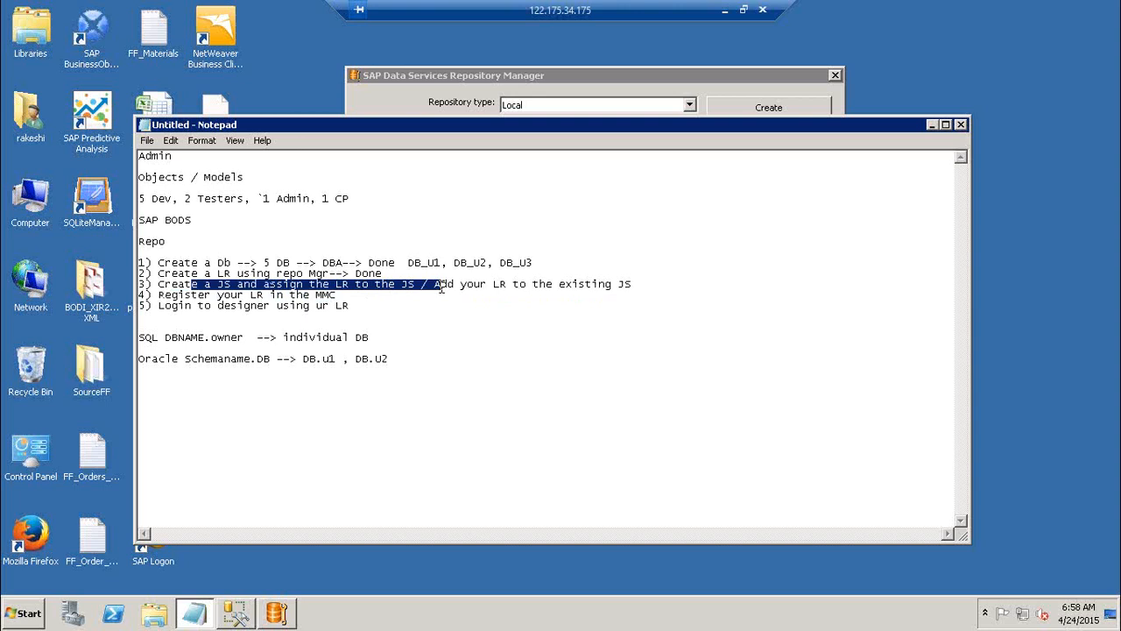
left_click(489, 303)
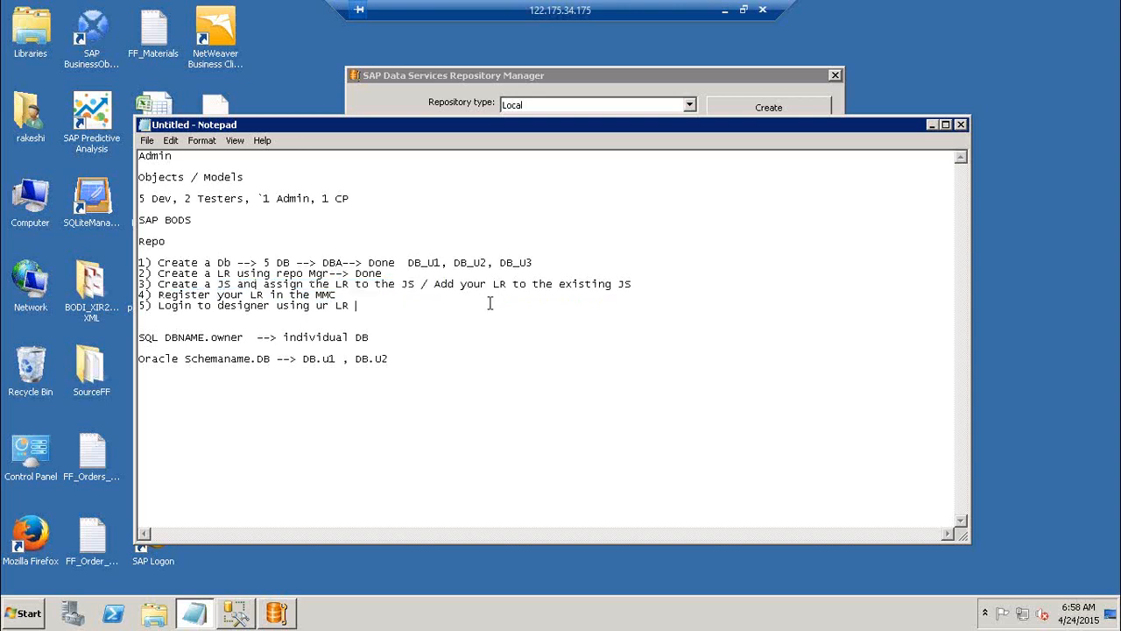
left_click(933, 124)
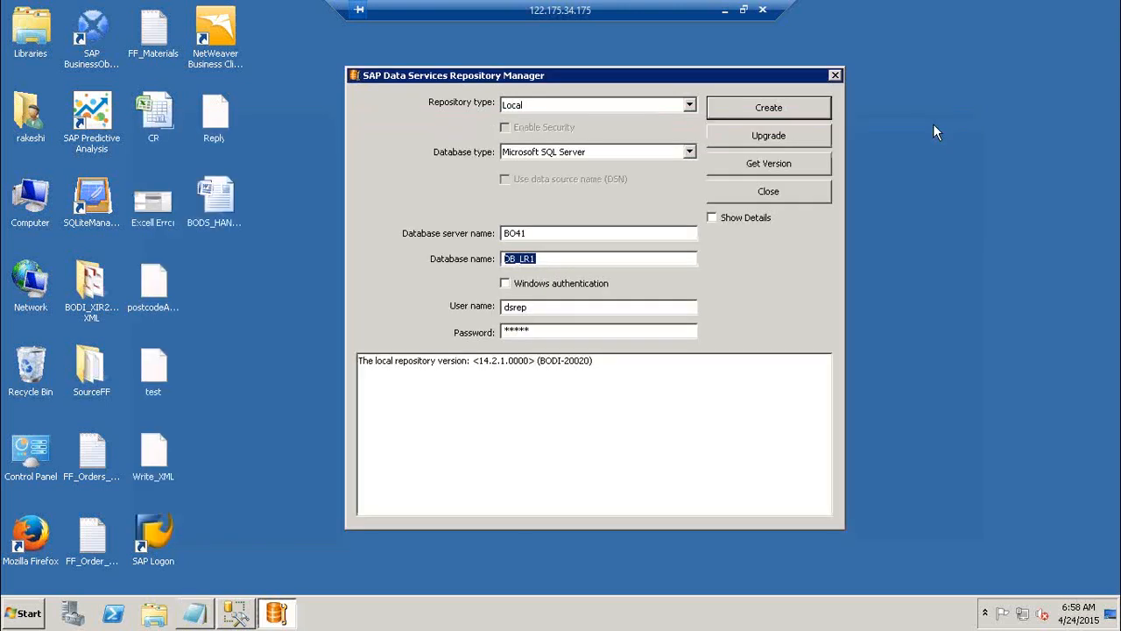
Close the Repository Manager and start Data Services Server Manager from SAP Data Services 4.2
left_click(806, 193)
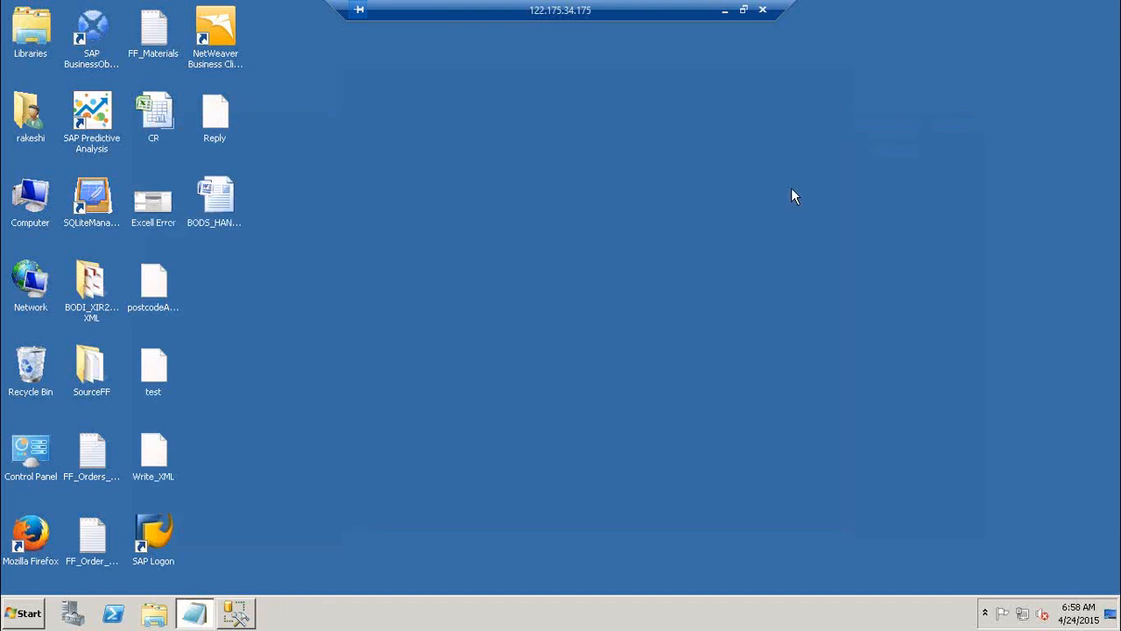
left_click(25, 616)
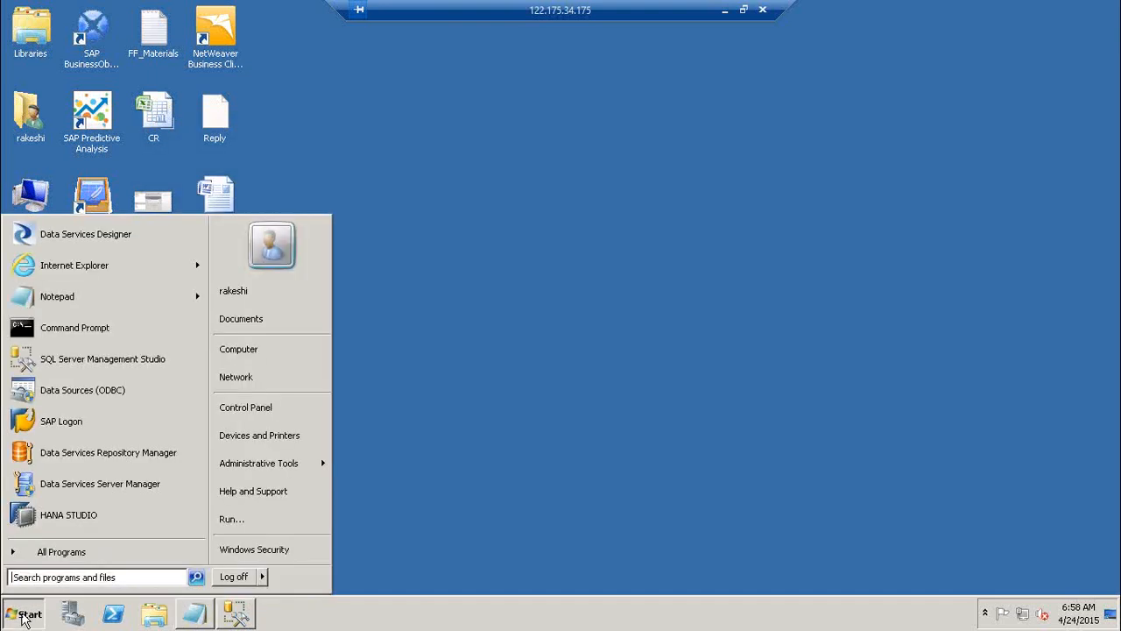
left_click(91, 555)
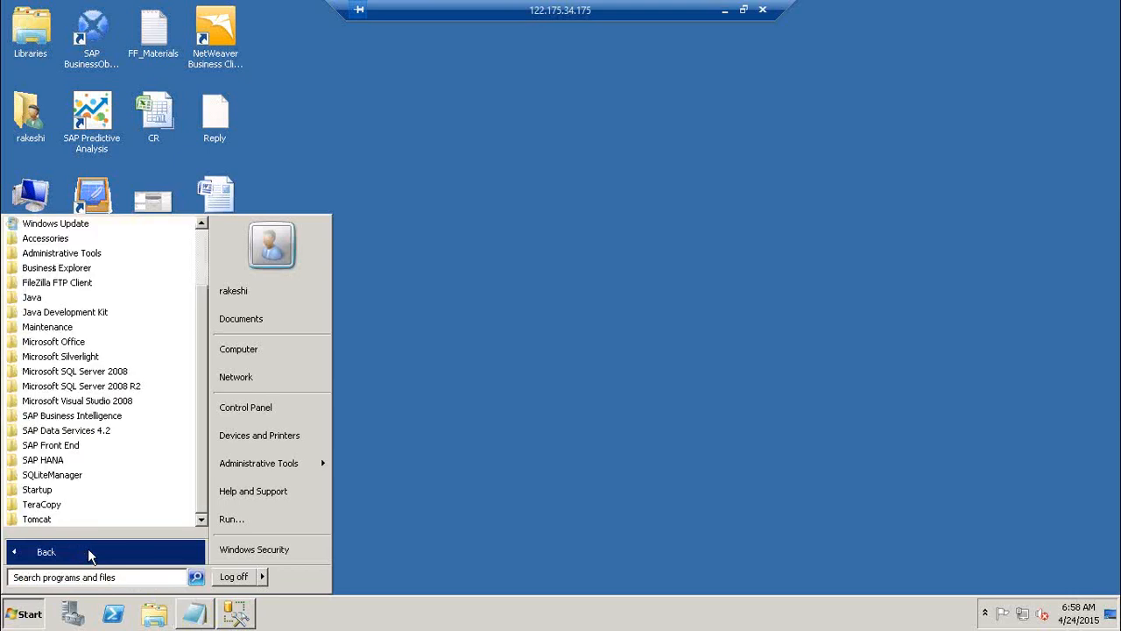
left_click(121, 430)
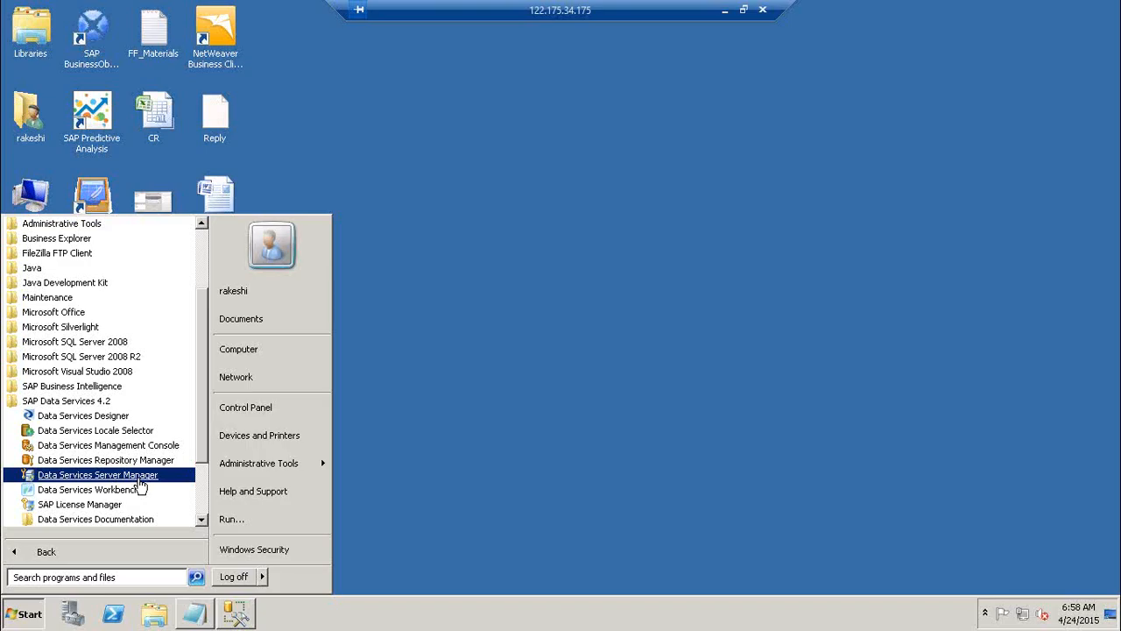
left_click(138, 478)
left_click(254, 428)
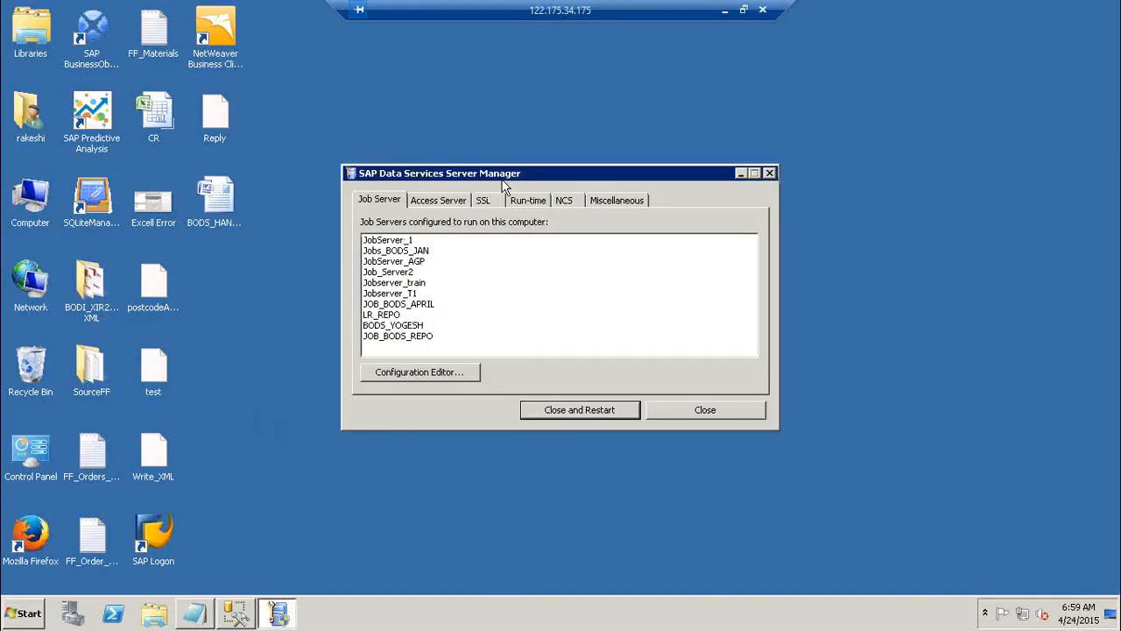
Open the Job Server Configuration Editor and widen its Job Server Name column to show the full names
left_click_drag(525, 171, 583, 167)
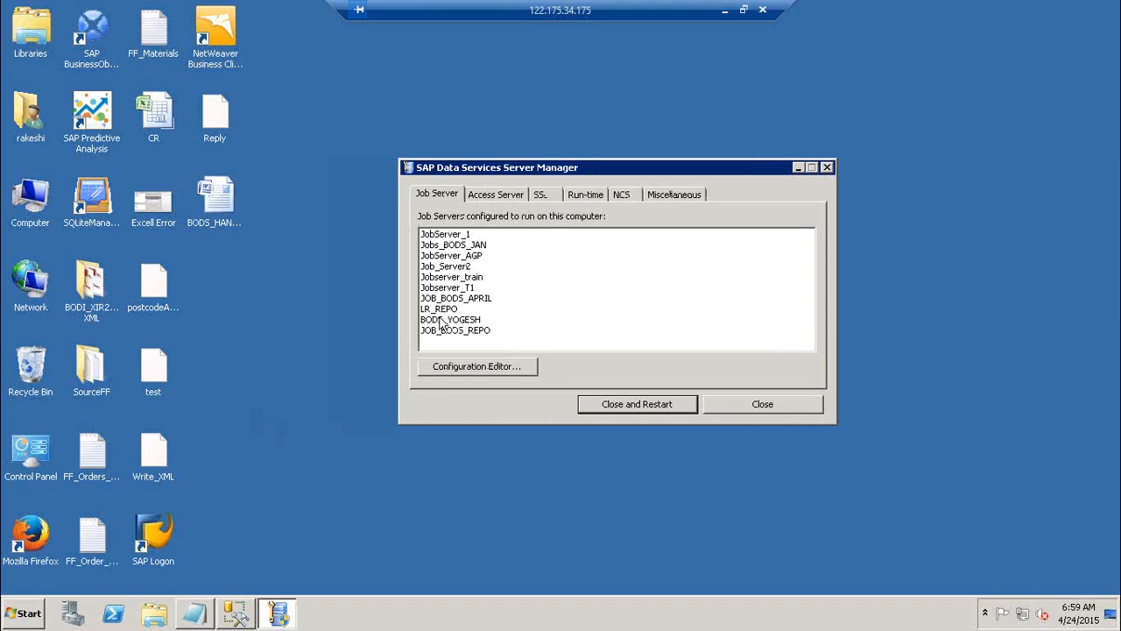
left_click(505, 377)
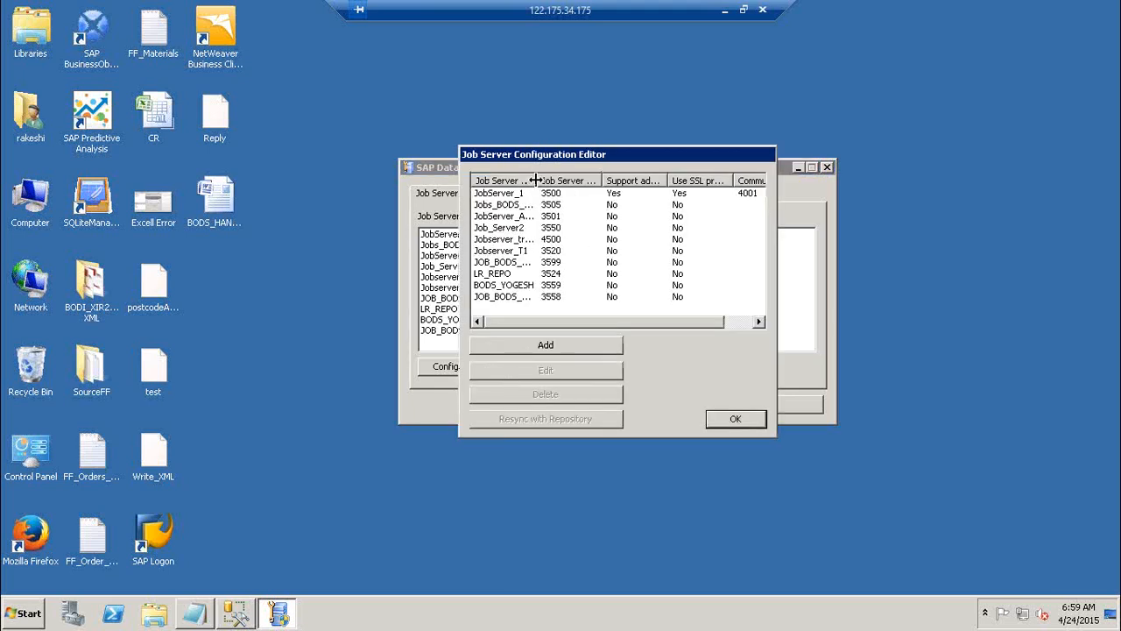
left_click_drag(535, 180, 574, 180)
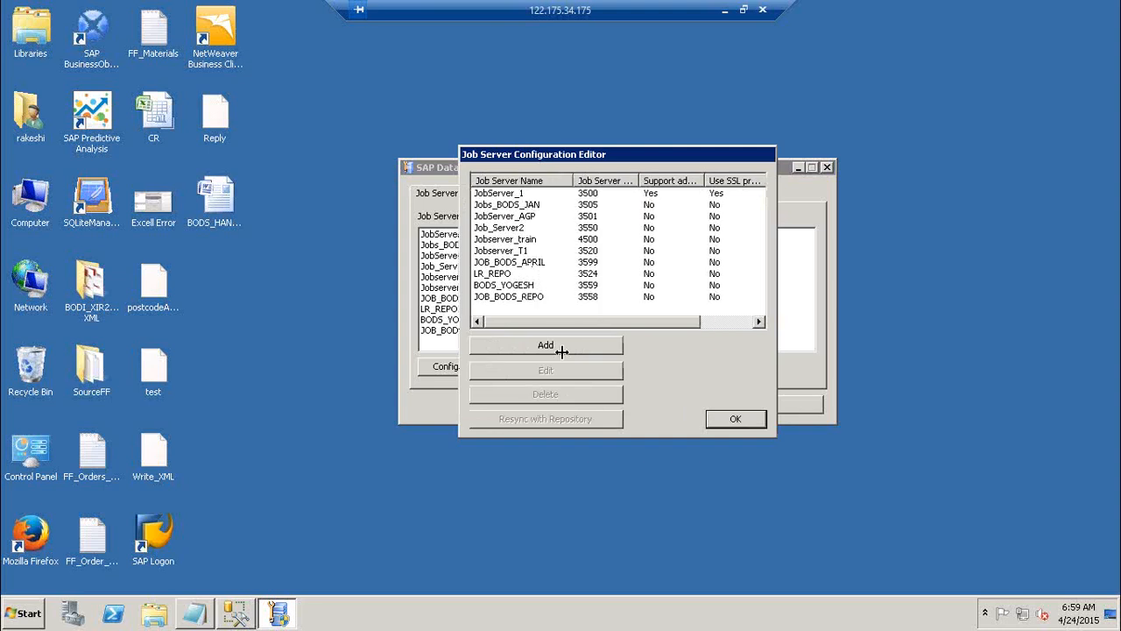
View the properties and associated repositories of JobServer_1, cancel without changes, and widen the Job Server Port column
left_click(506, 195)
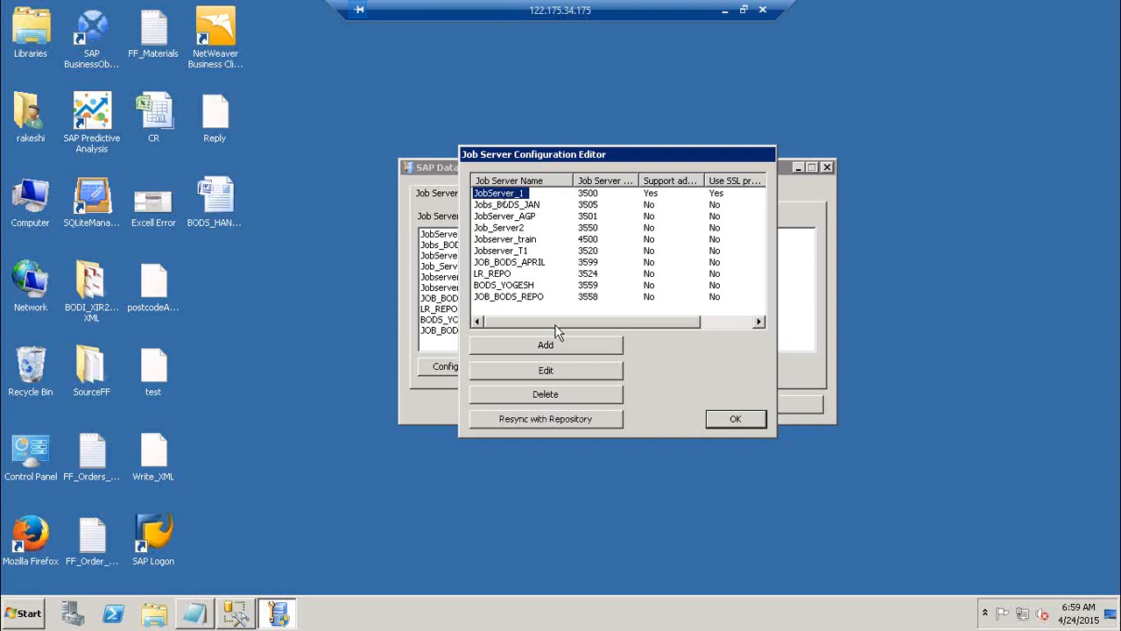
left_click(545, 371)
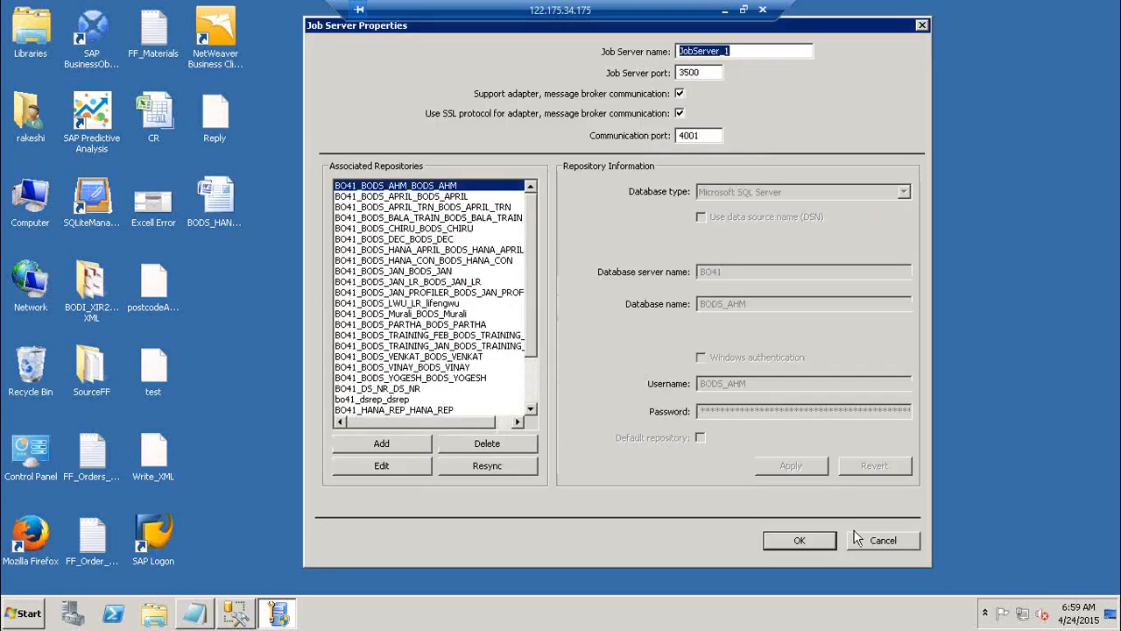
left_click(874, 540)
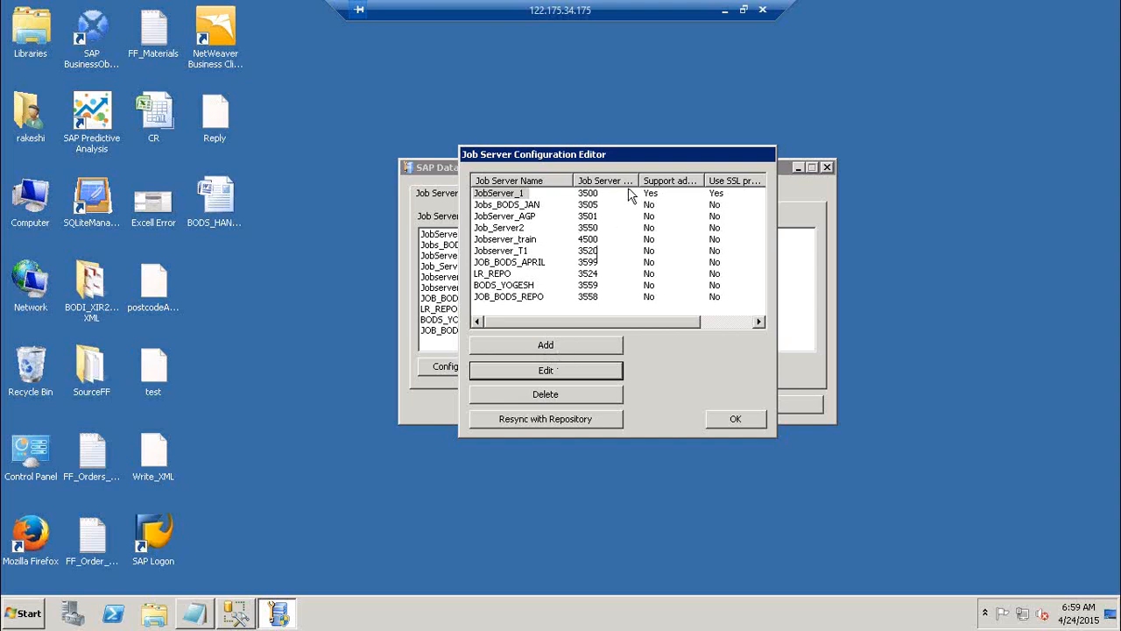
left_click_drag(637, 181, 683, 180)
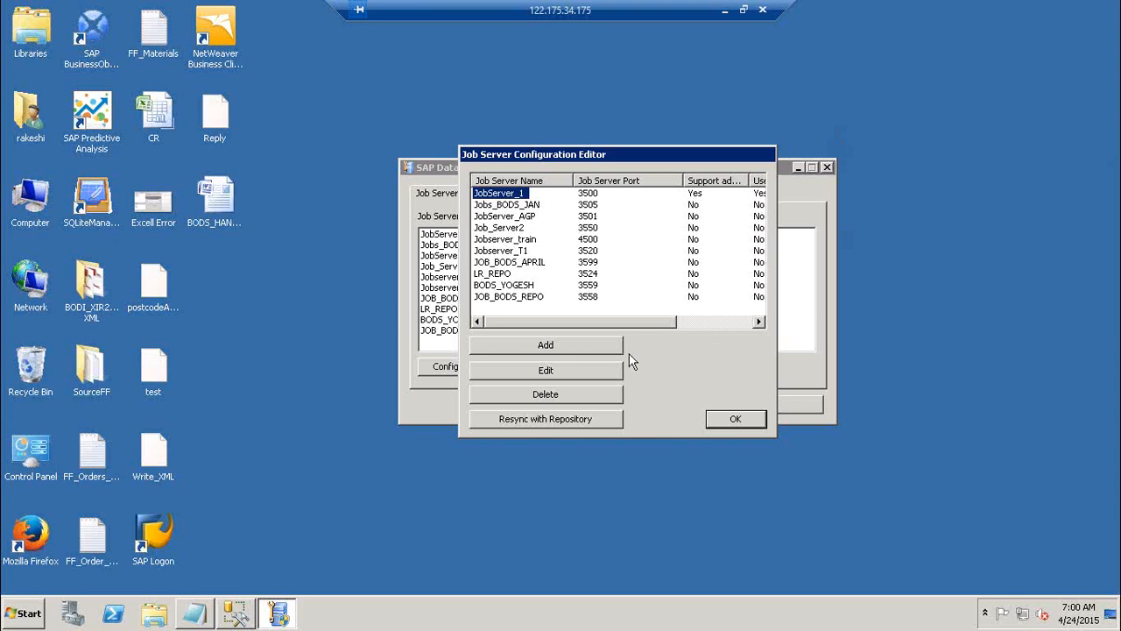
Add a new job server named JS_ABC with port 3502 and compare that port with the existing ones
left_click(581, 346)
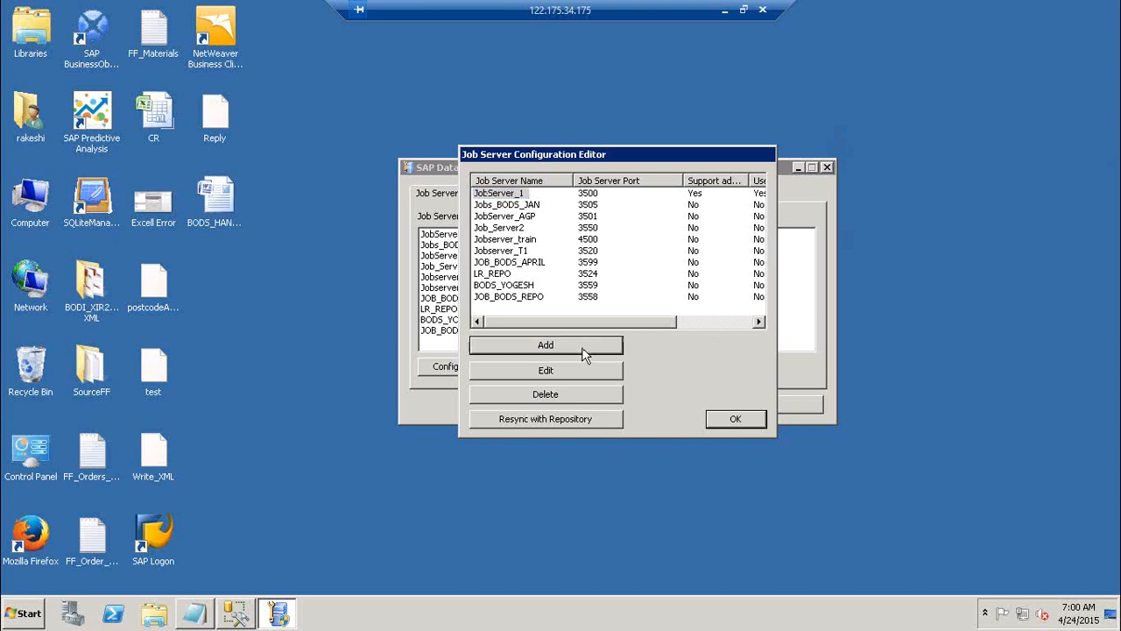
left_click_drag(825, 31, 825, 75)
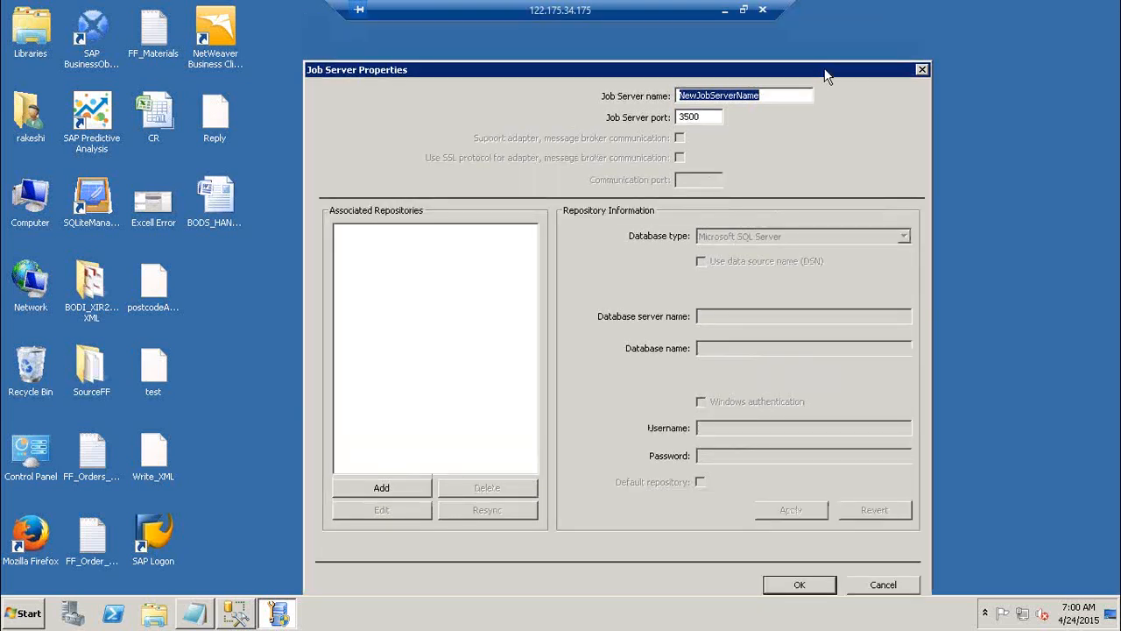
type("JS_")
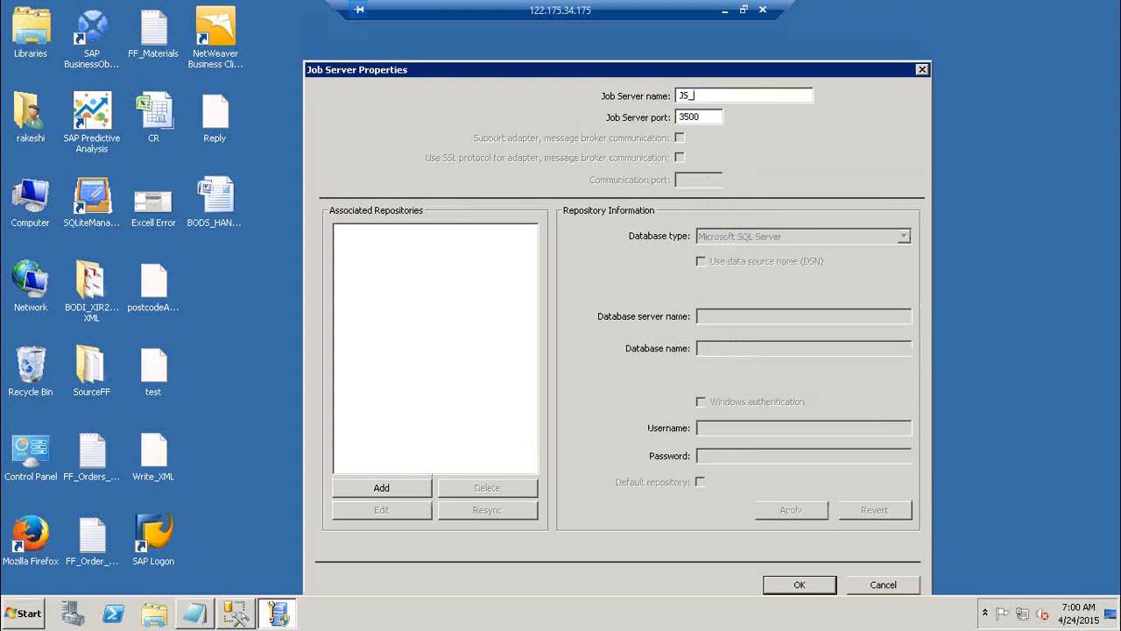
type("A")
key("BackSpace")
type("ABC")
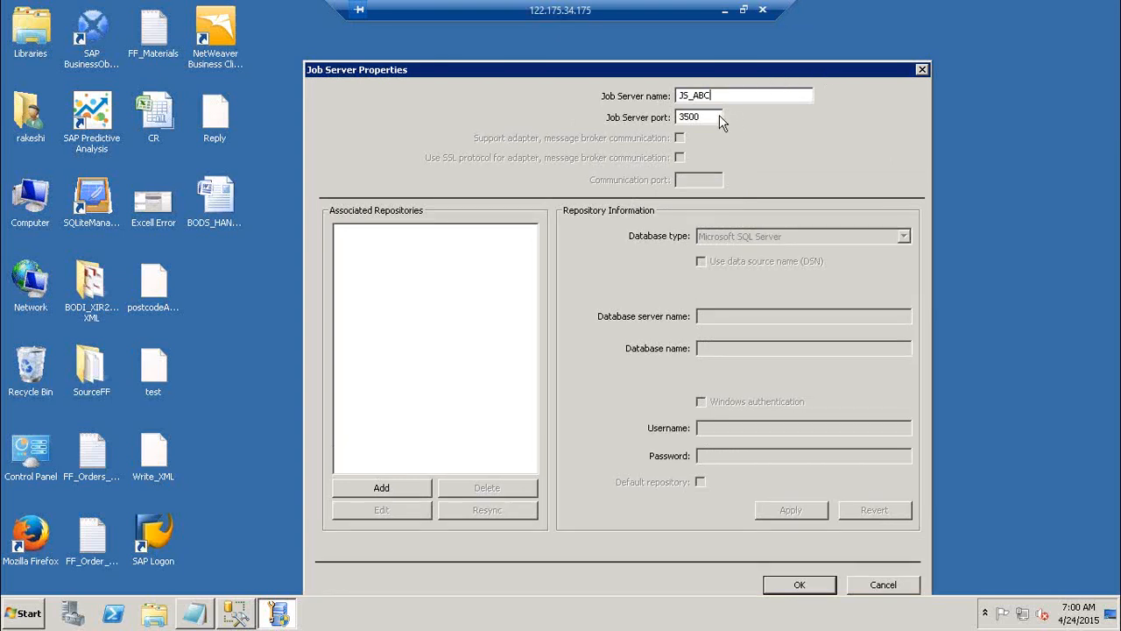
key("BackSpace")
type("2")
left_click_drag(621, 70, 857, 373)
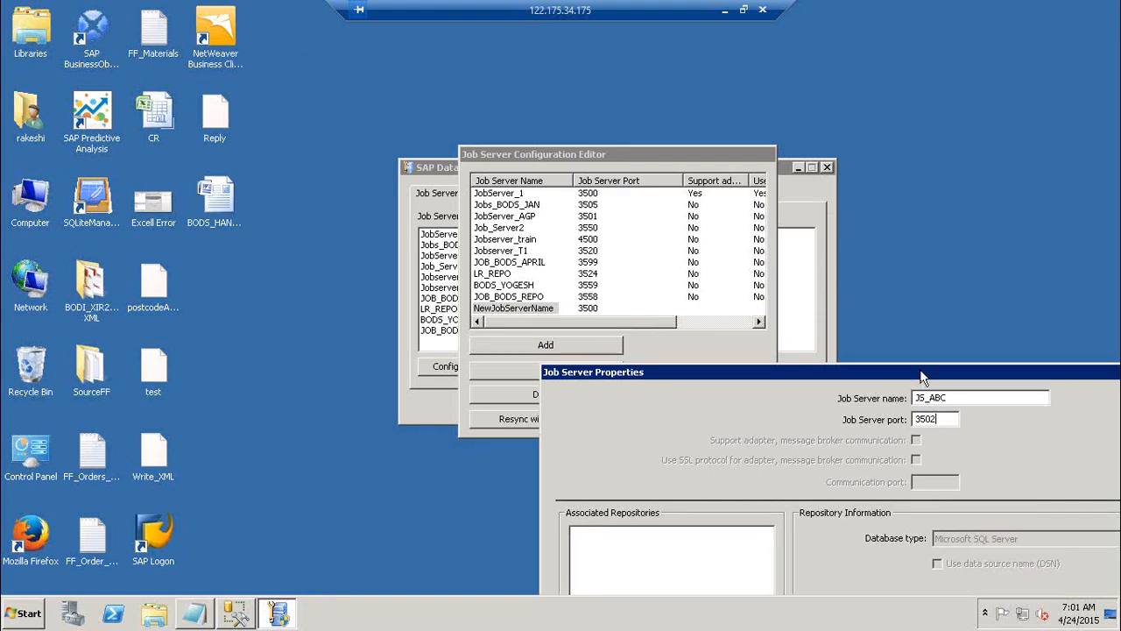
left_click_drag(921, 370, 691, 10)
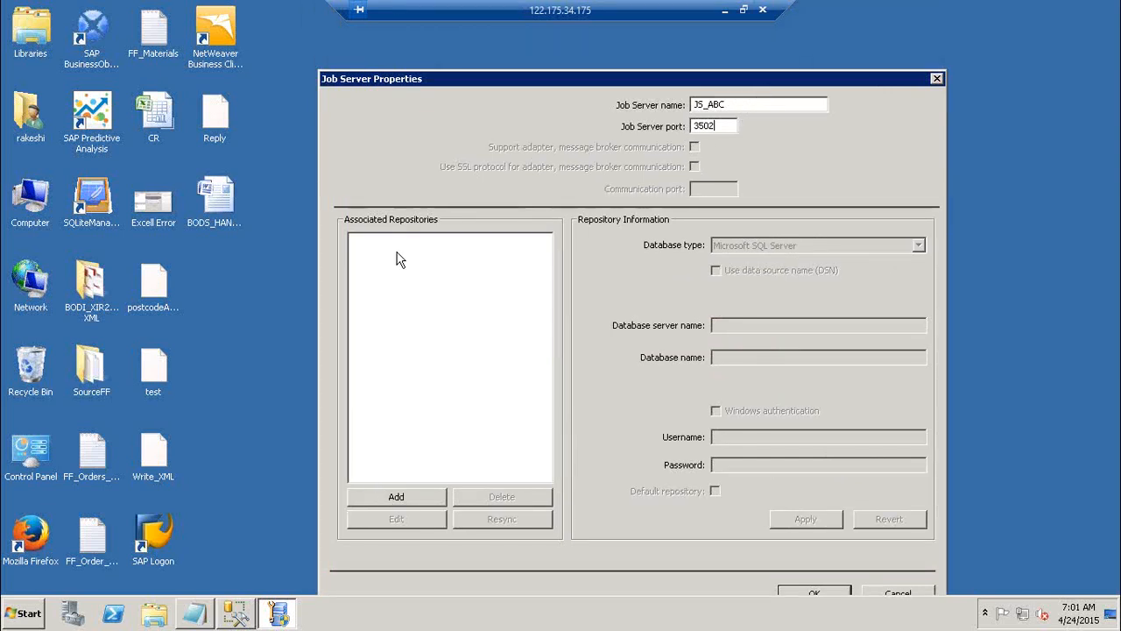
Add an associated repository to JS_ABC with database type Microsoft SQL Server, server BO41 and database DB_LR1
left_click(424, 496)
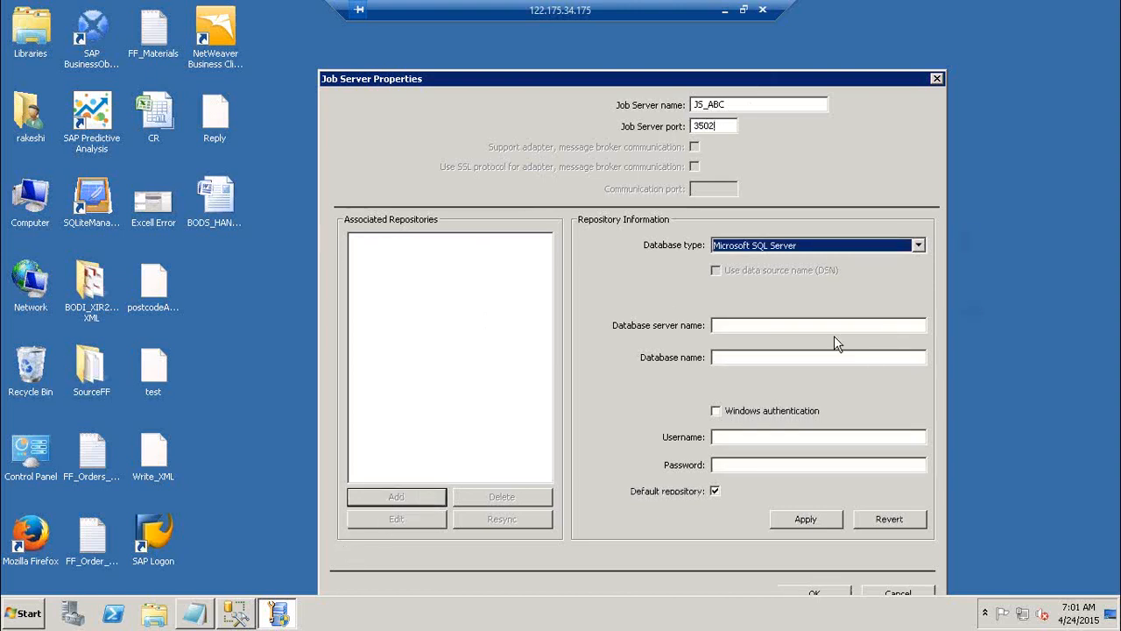
left_click_drag(852, 75, 844, 58)
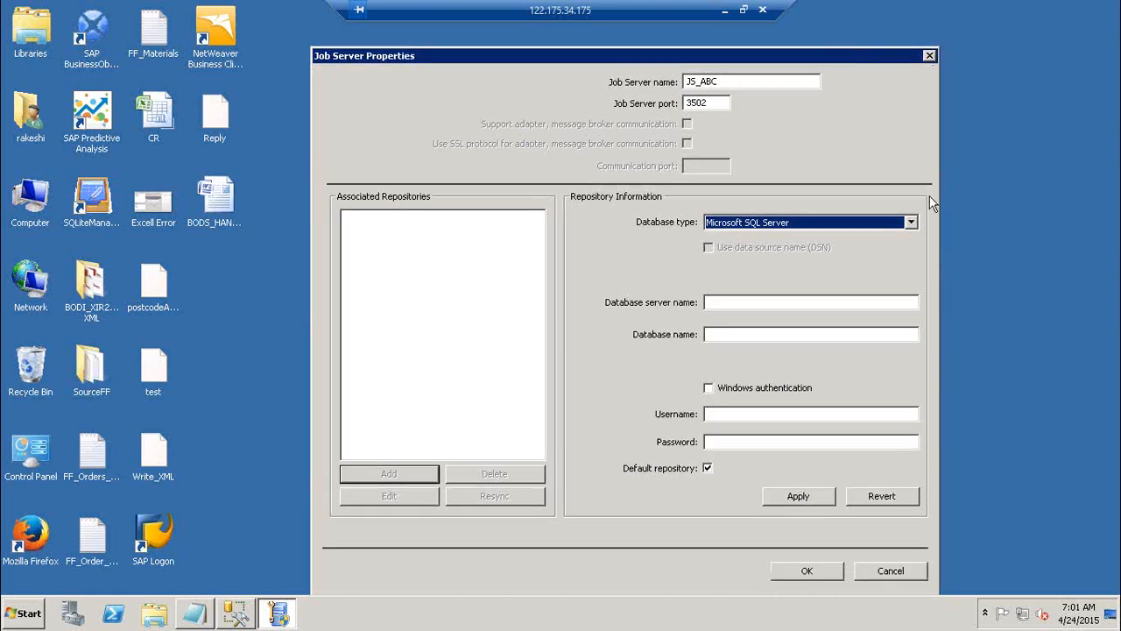
left_click(910, 224)
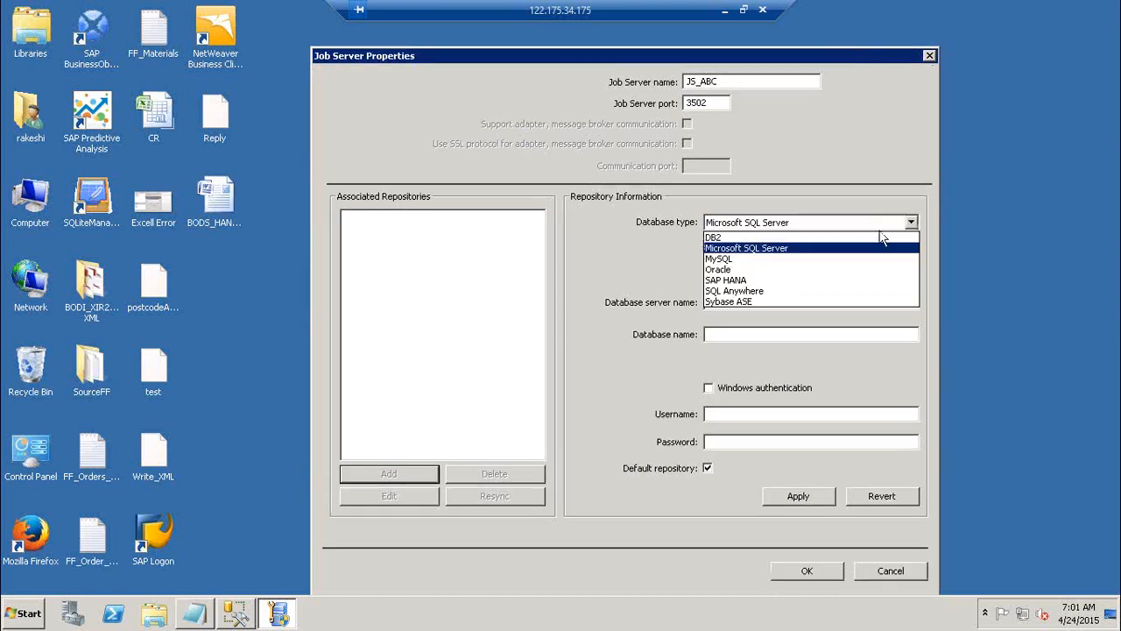
left_click(819, 256)
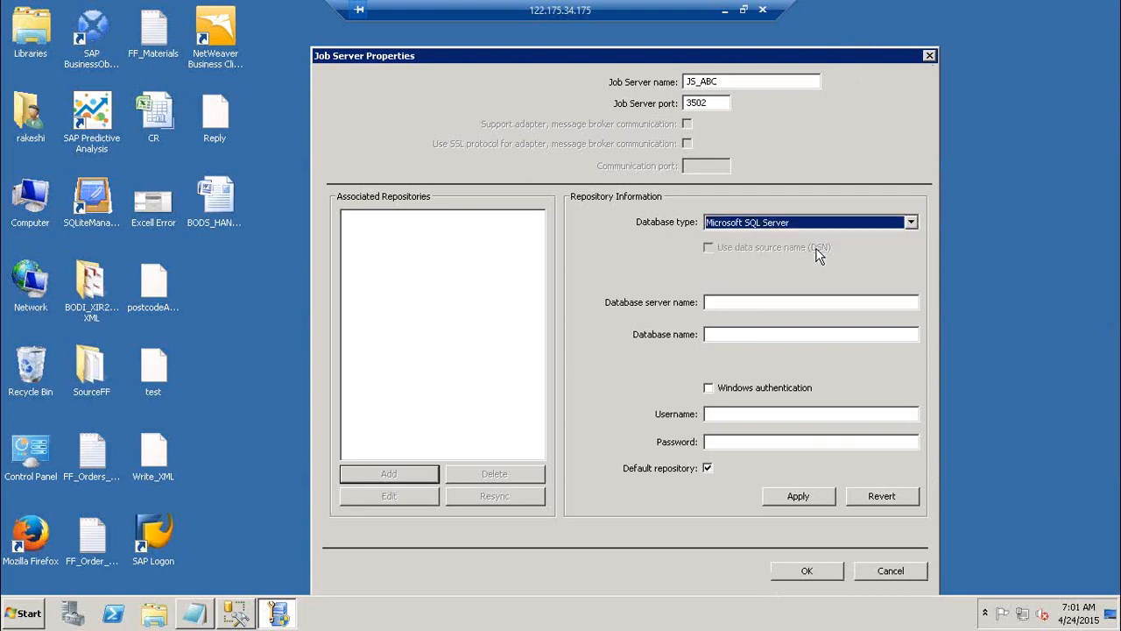
left_click(736, 306)
type("BO41")
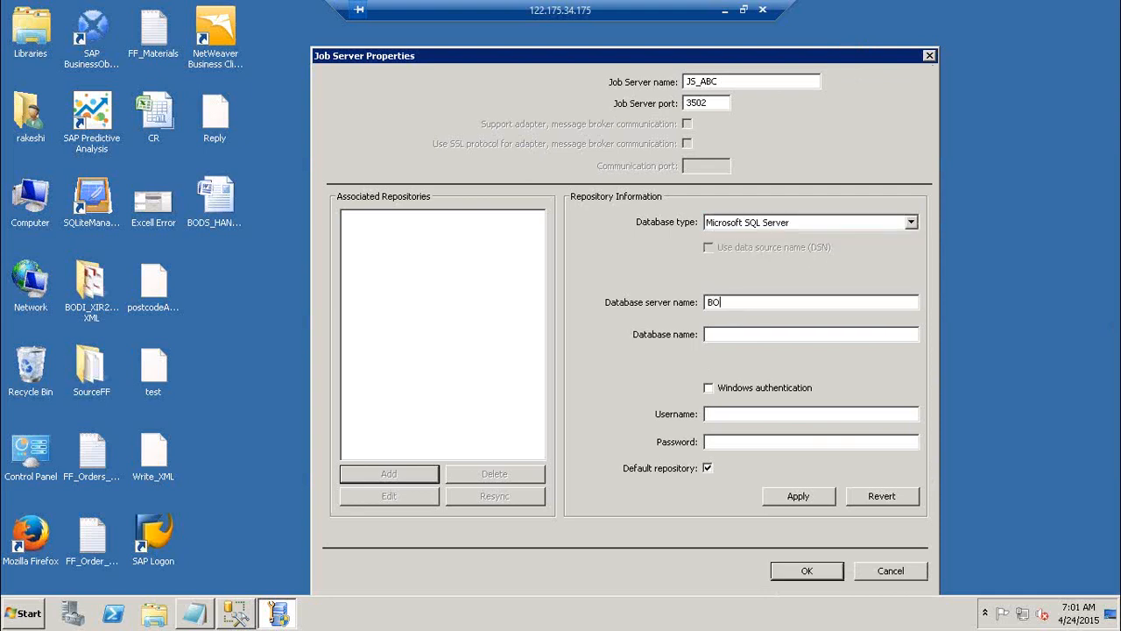
key("Tab")
type("DB_LR1")
Fill in the repository's user name and password for JS_ABC, and cancel the new job server
key("Tab")
type("user")
key("BackSpace")
key("BackSpace")
key("BackSpace")
key("BackSpace")
type("dsrep")
key("Tab")
type("*****")
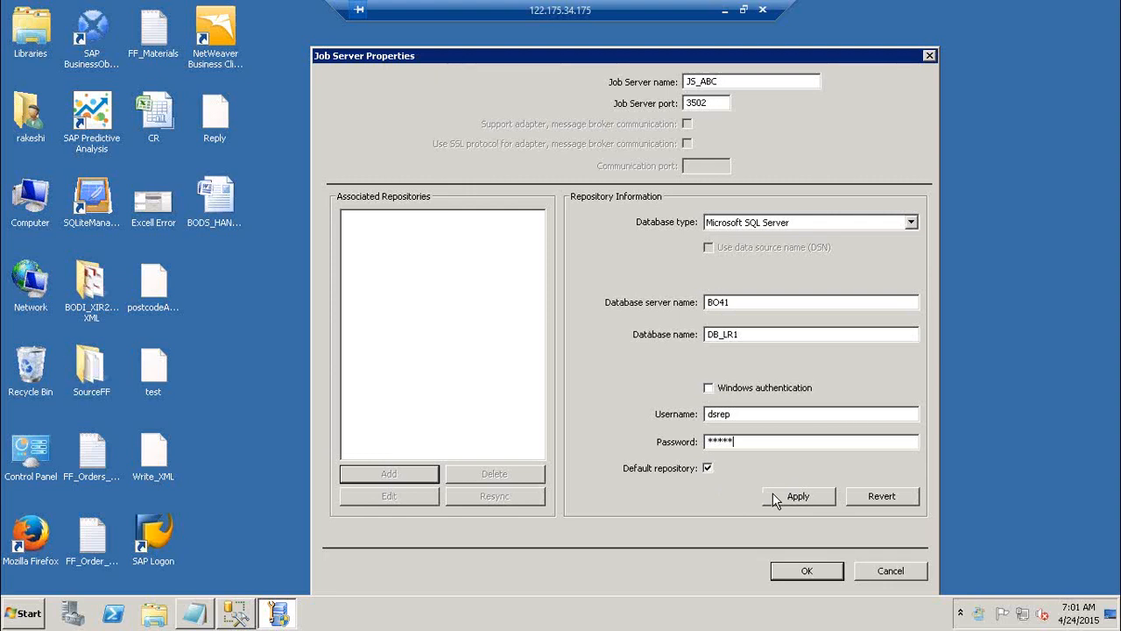
left_click_drag(751, 334, 698, 341)
left_click(886, 571)
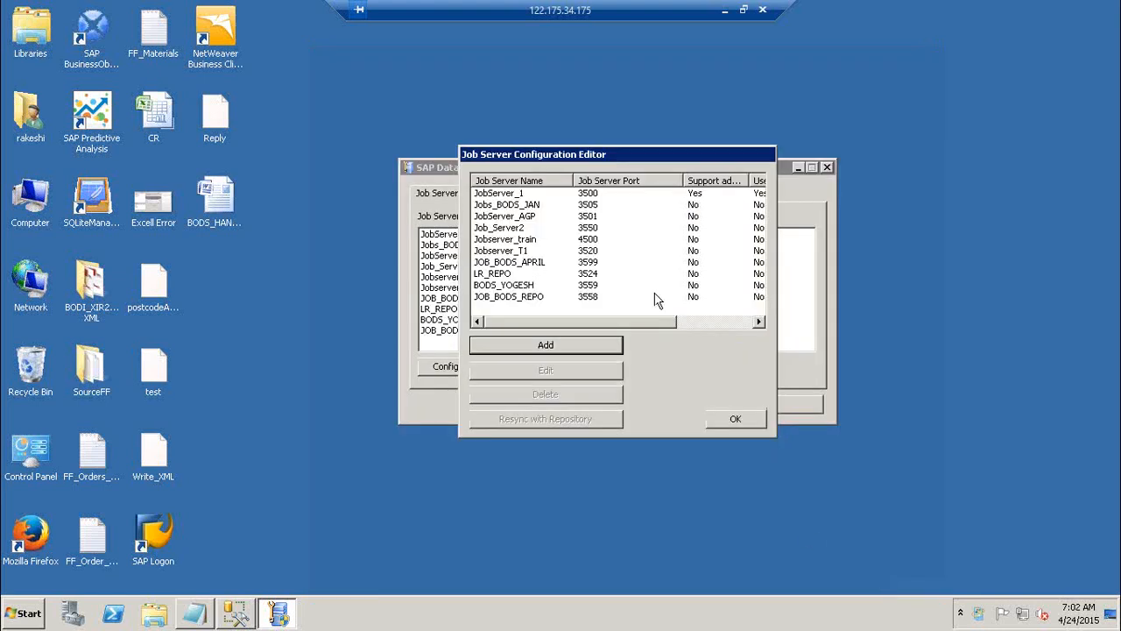
Edit JobServer_1 and add an associated repository with database server BO41 and database DB_LR1
left_click(507, 196)
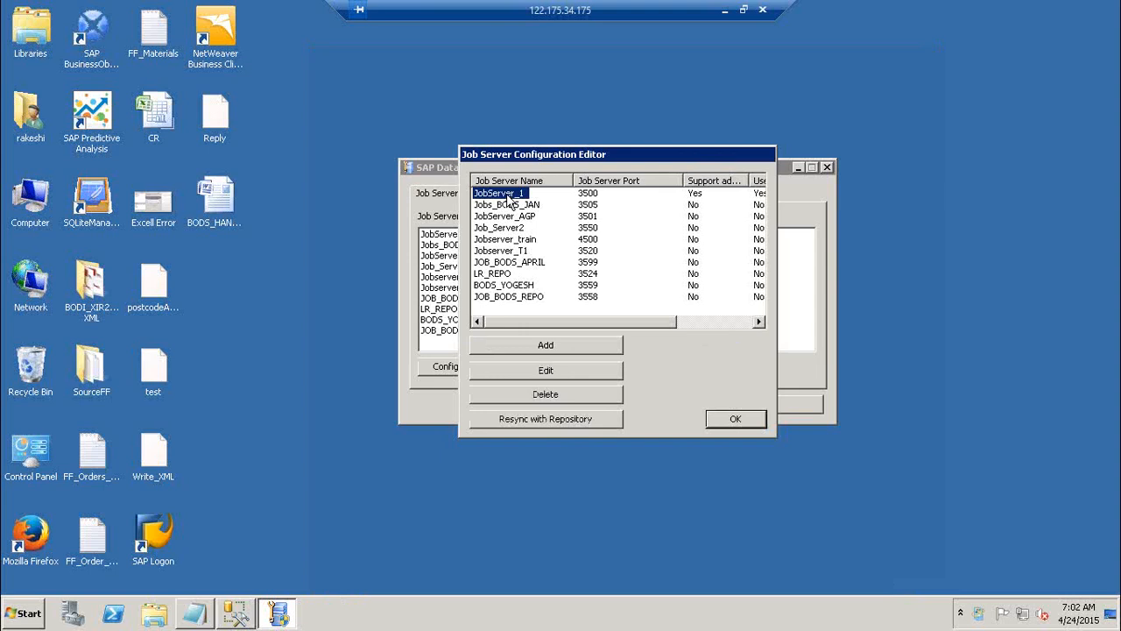
left_click(545, 369)
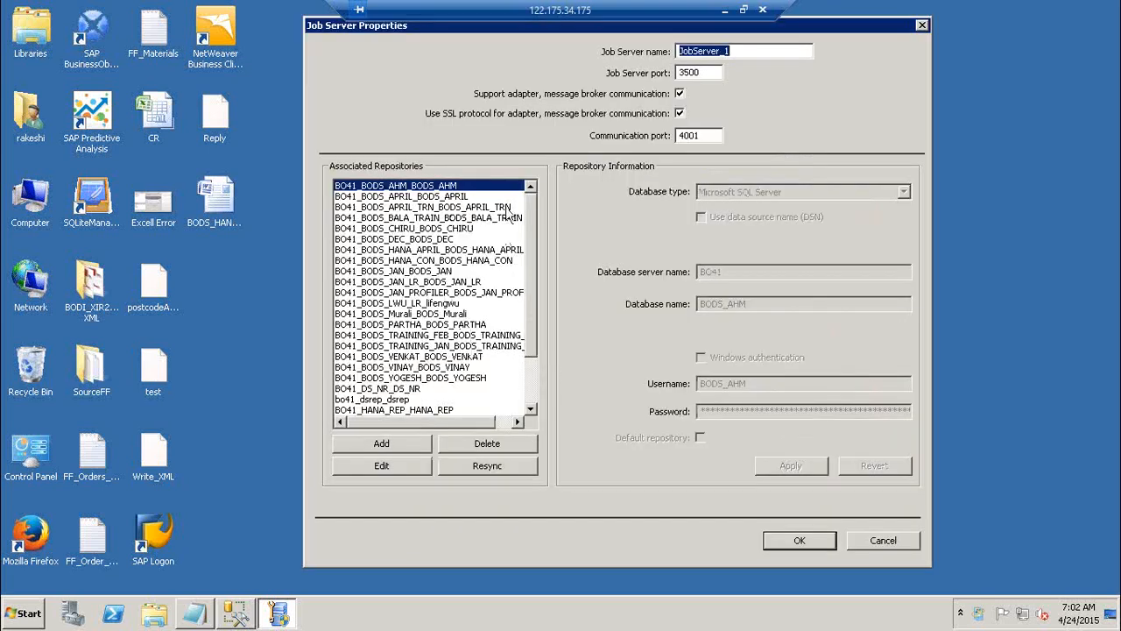
left_click_drag(529, 240, 529, 418)
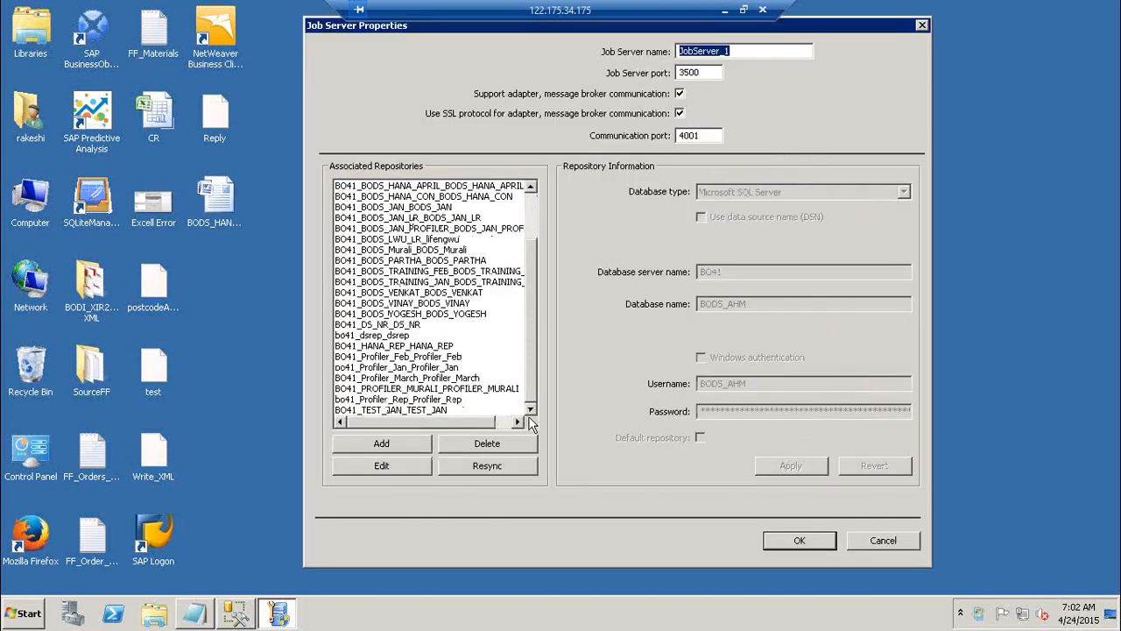
left_click(398, 450)
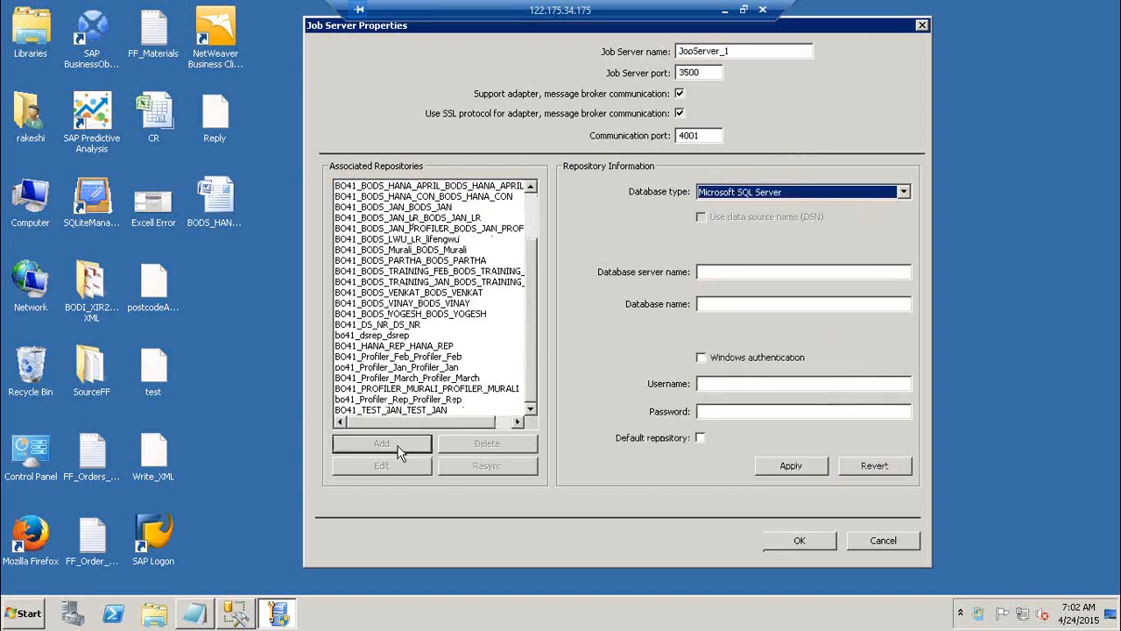
left_click(723, 273)
type("BO")
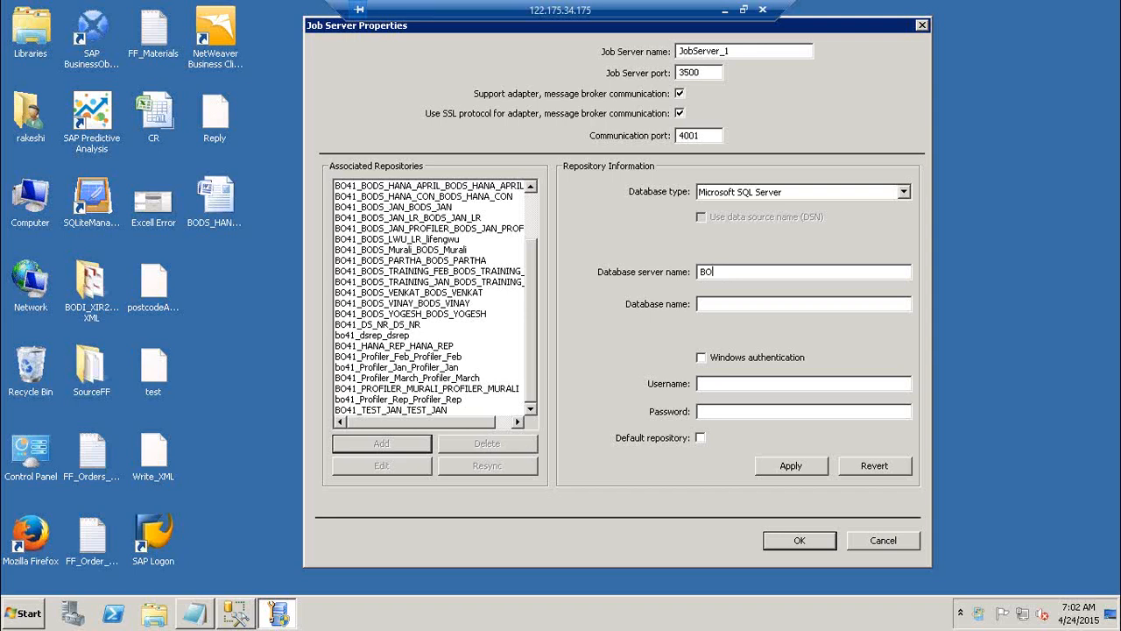
type("41DB_LR1")
Enter the database user name and password for the DB_LR1 repository and apply the repository information
key("Tab")
key("Tab")
type("dsre")
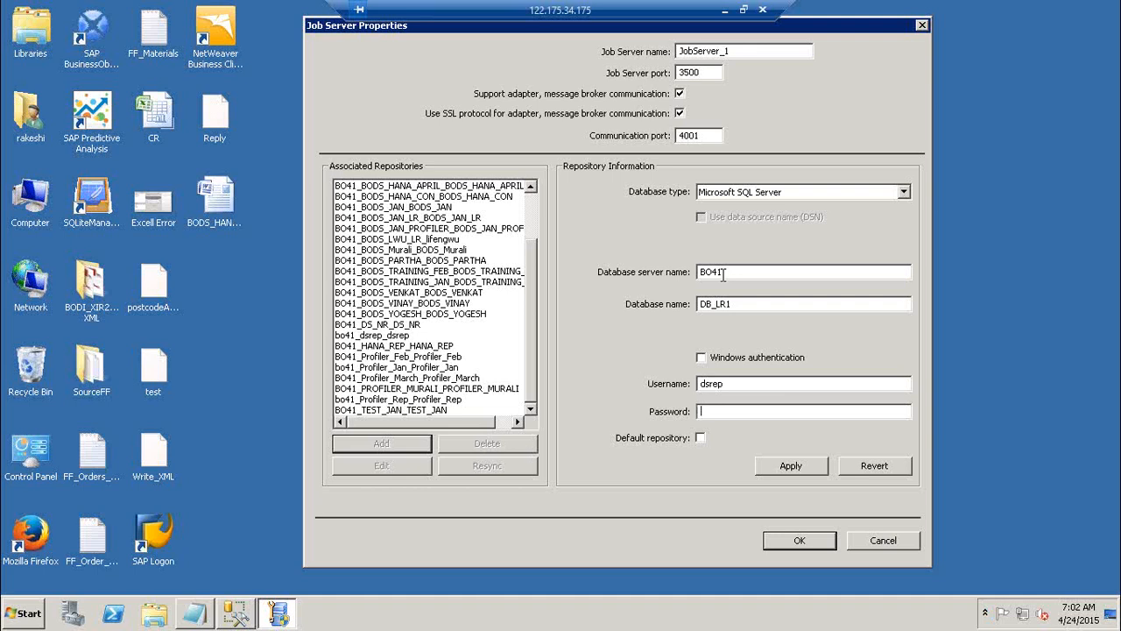
left_click(806, 468)
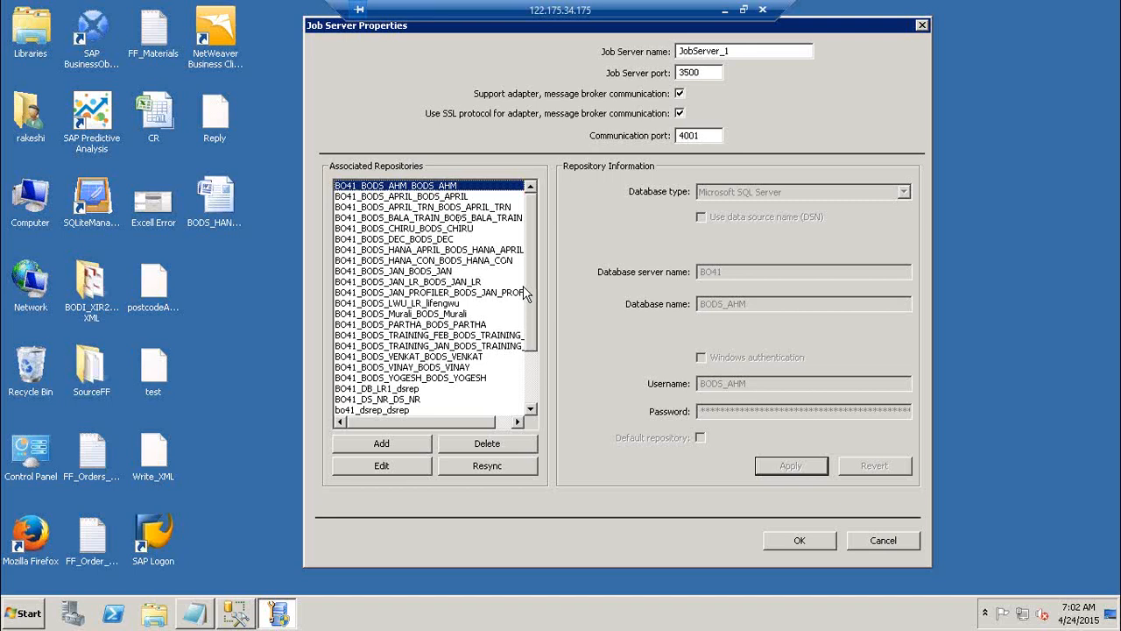
Select the newly associated DB_LR1 repository to check its details and accept the JobServer_1 properties
scroll(531, 342, "down", 1)
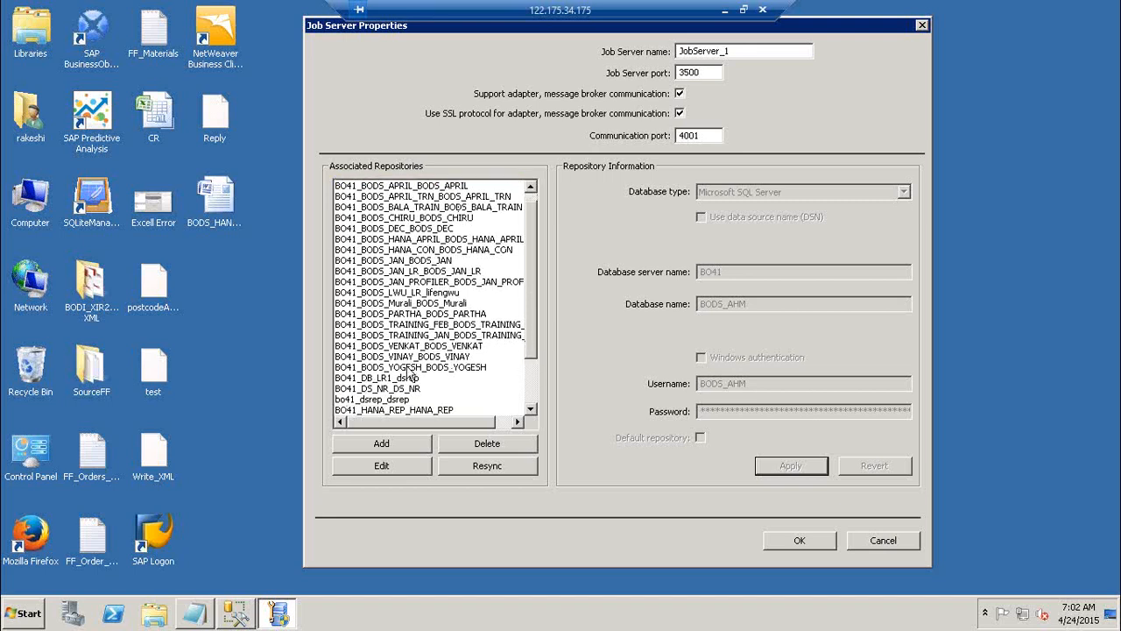
left_click(408, 378)
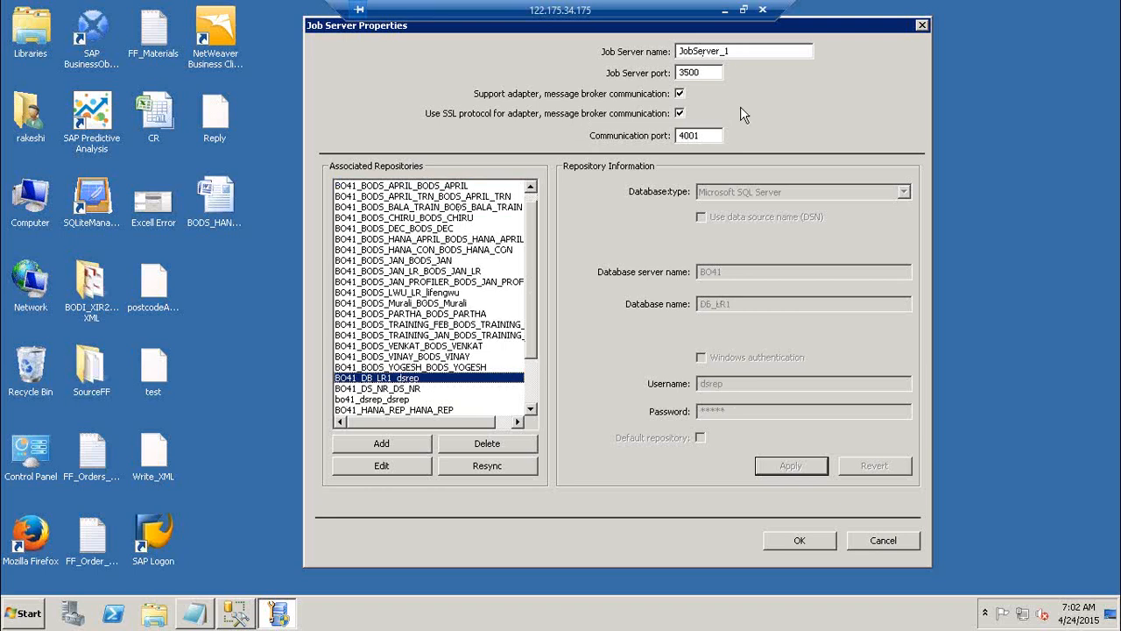
left_click(819, 540)
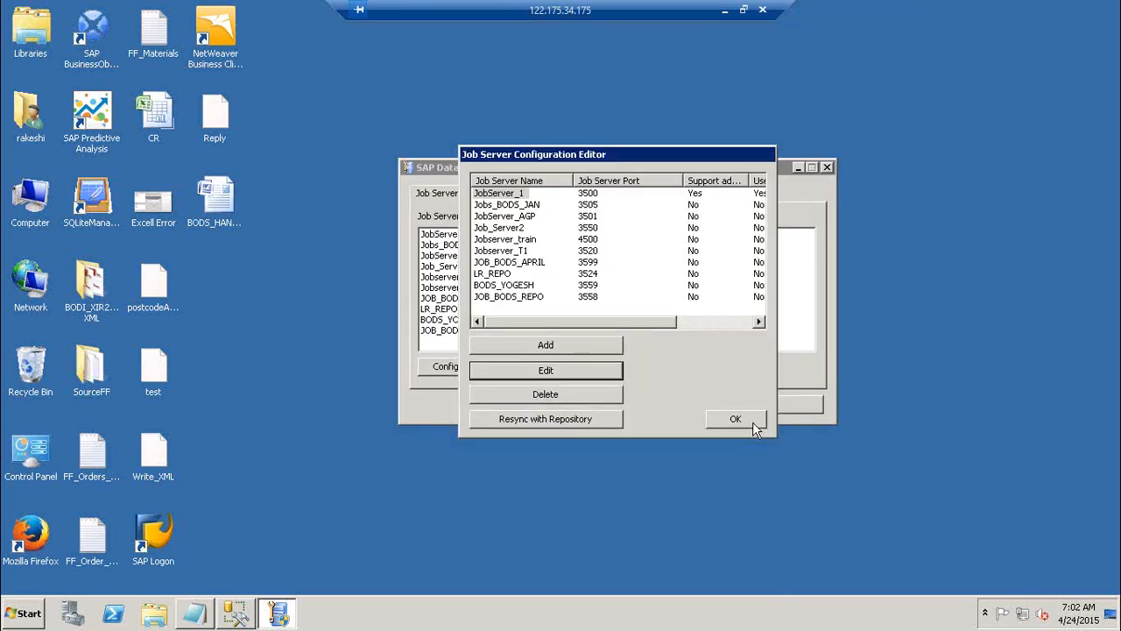
Finish the job server configuration and request closing the Server Manager with a service restart
left_click(735, 419)
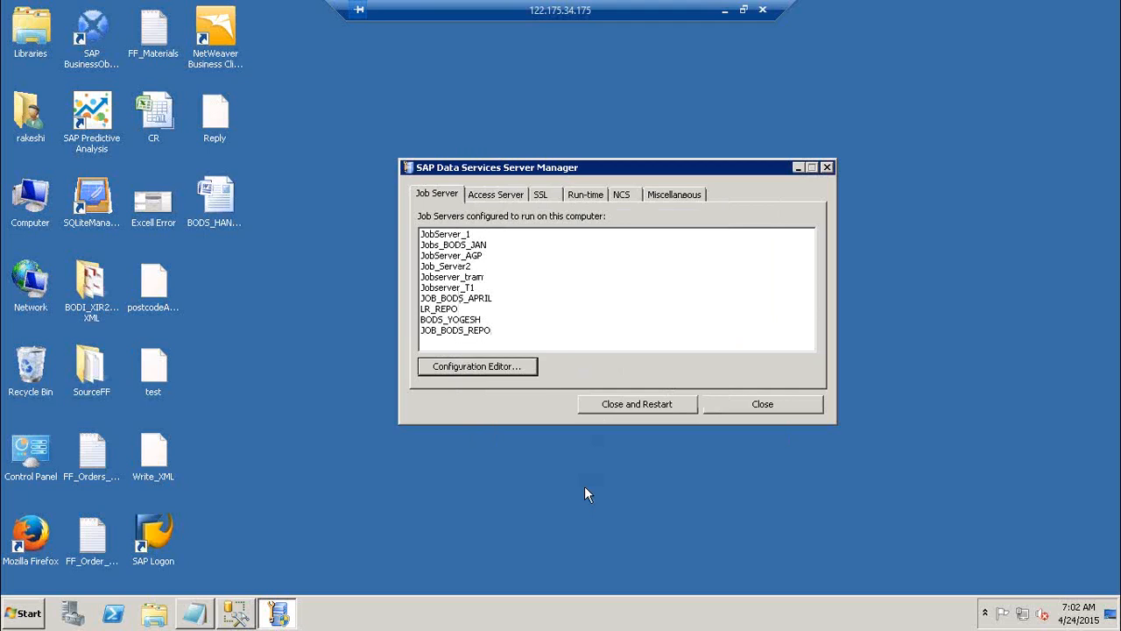
left_click(653, 407)
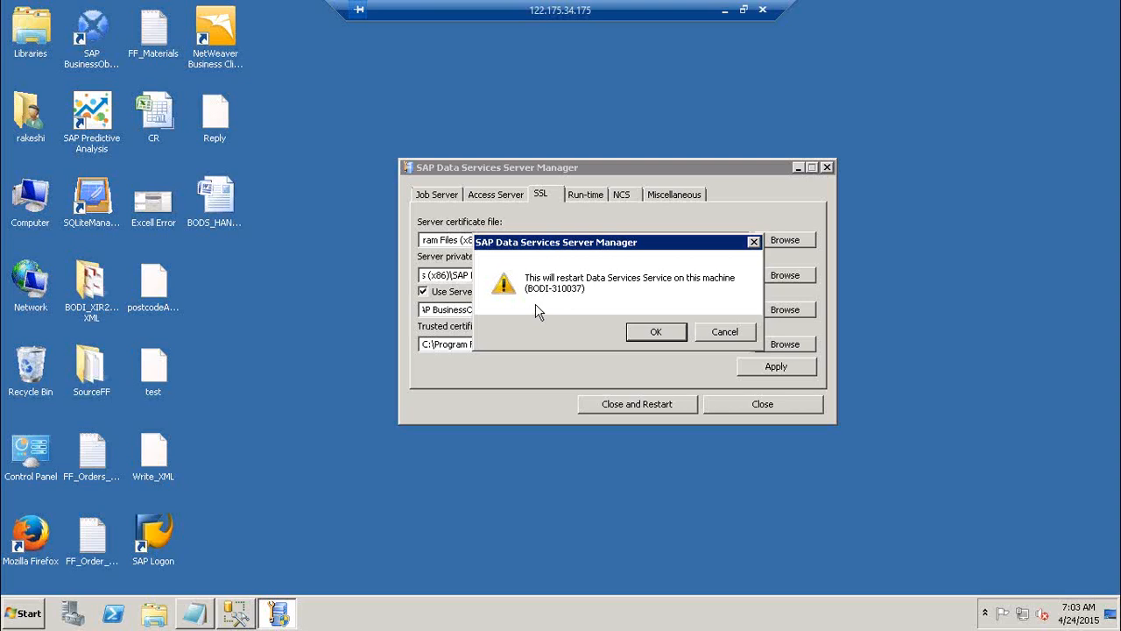
Open the Windows Services console from the Control Panel's Administrative Tools and locate the SAP Data Services service
left_click(25, 613)
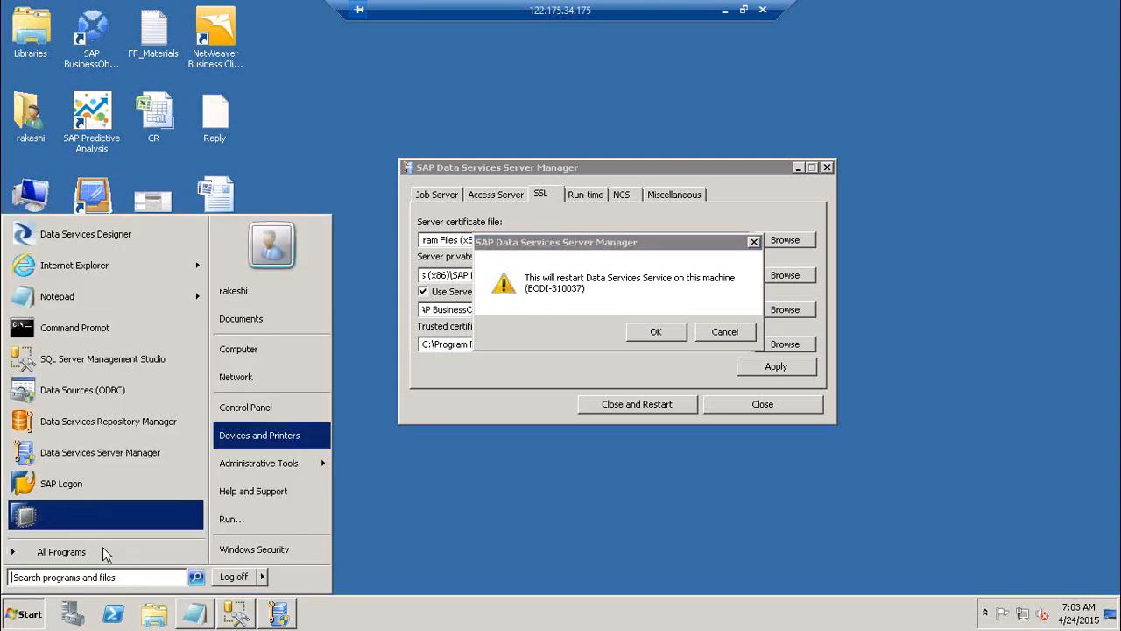
left_click(261, 412)
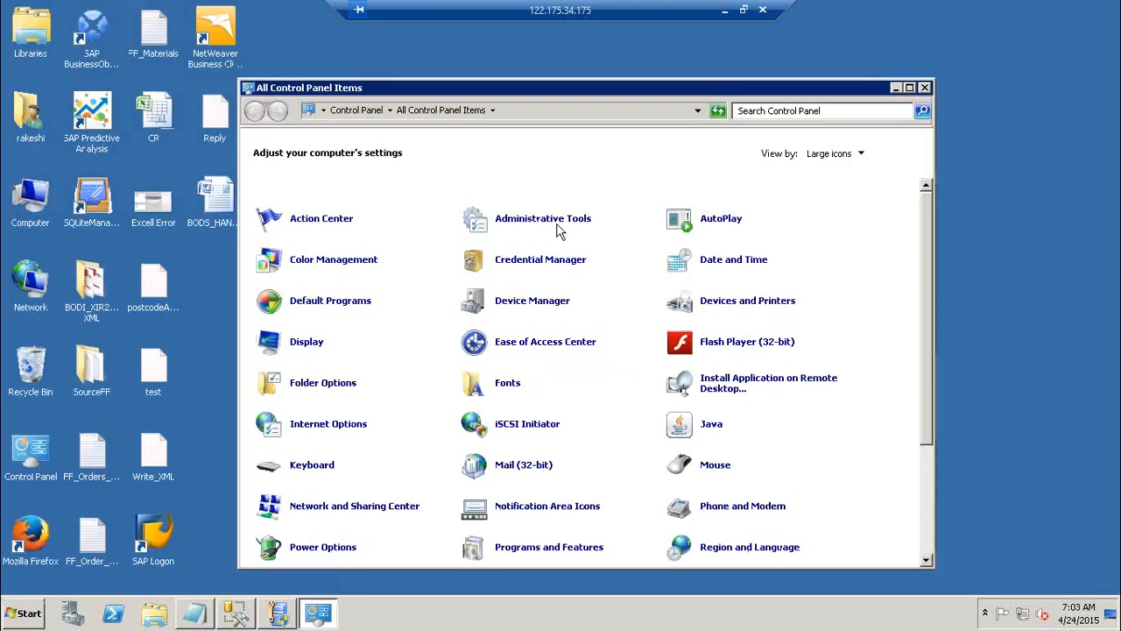
left_click(553, 219)
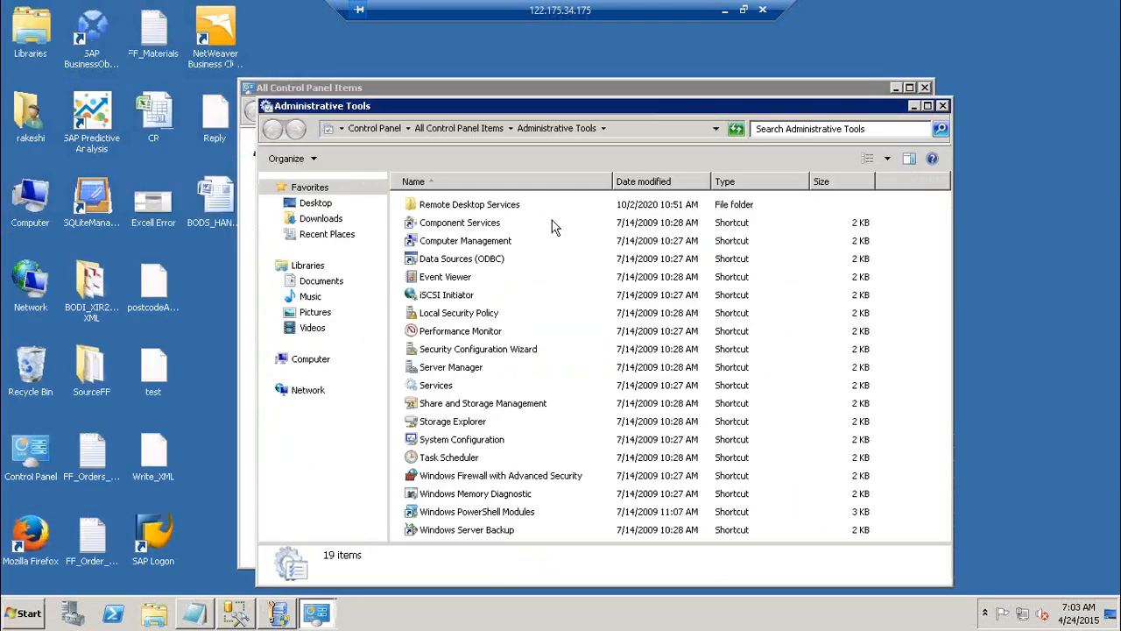
left_click(438, 390)
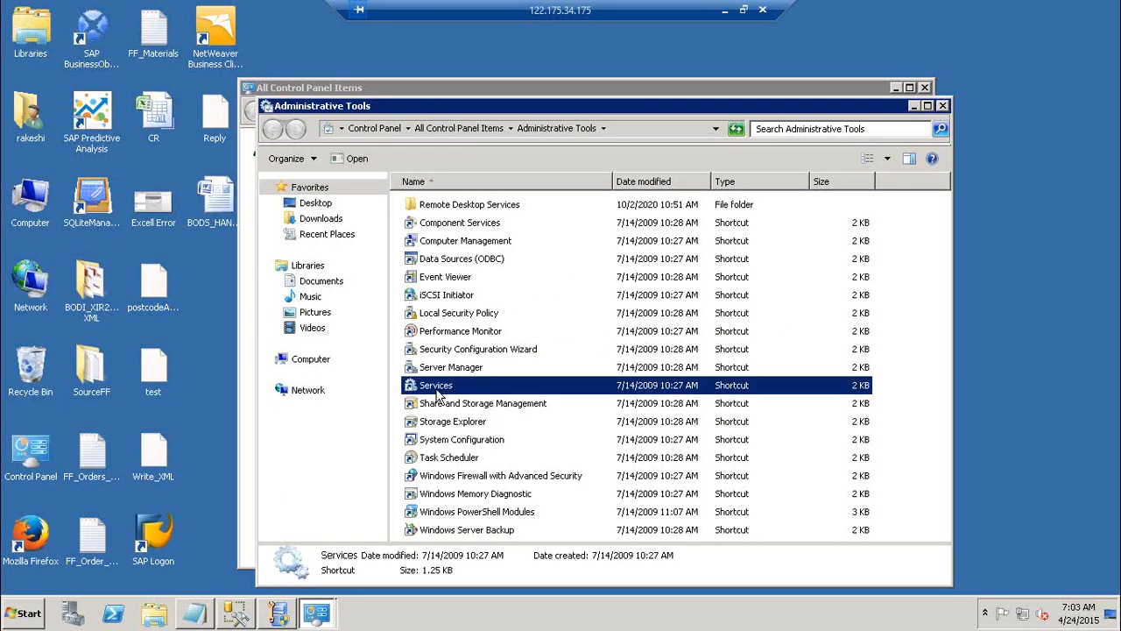
double_click(438, 396)
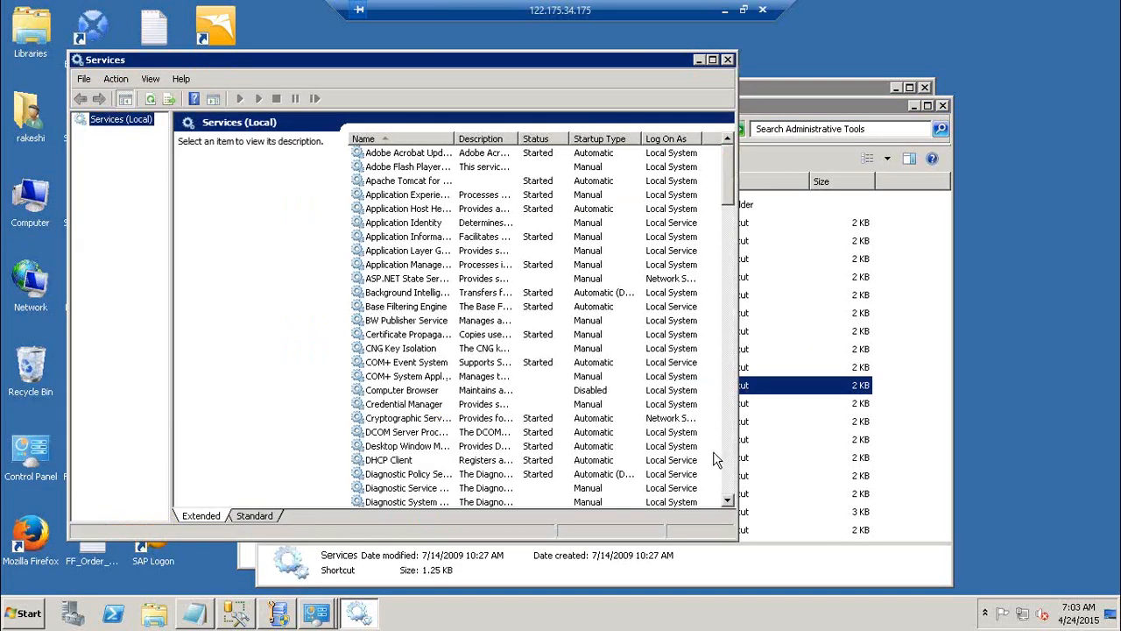
scroll(732, 490, "down", 20)
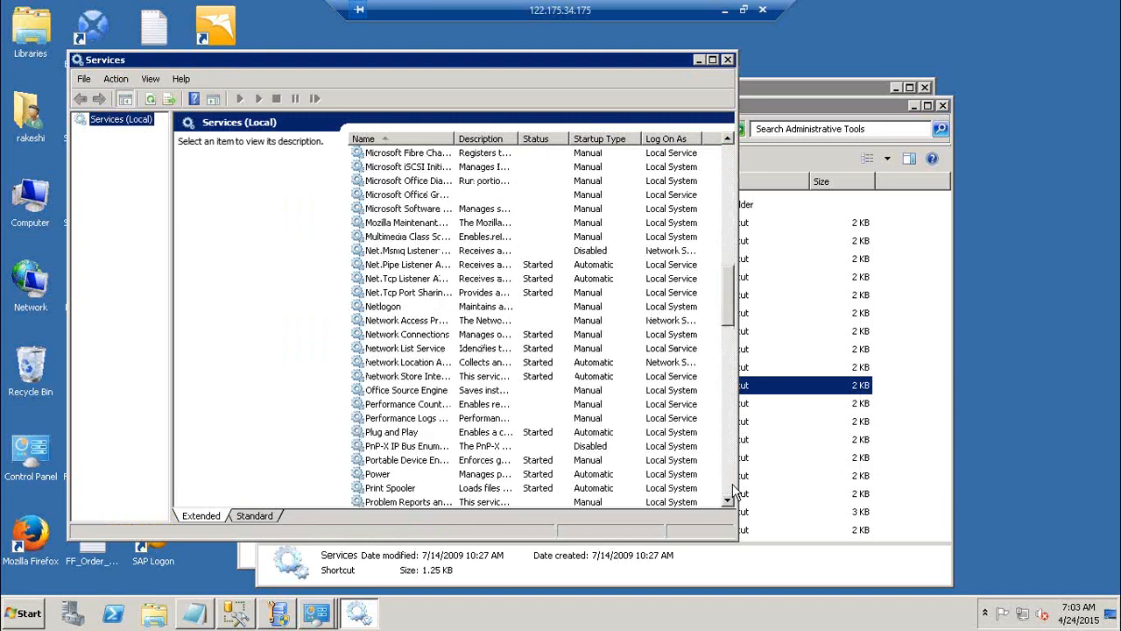
left_click(733, 488)
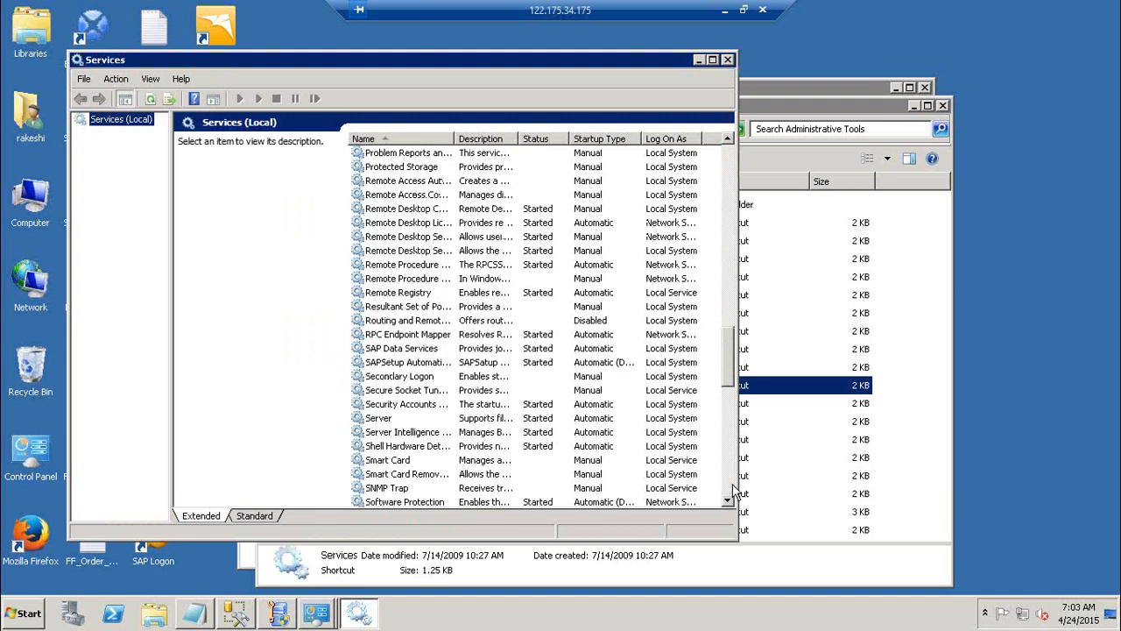
left_click(416, 350)
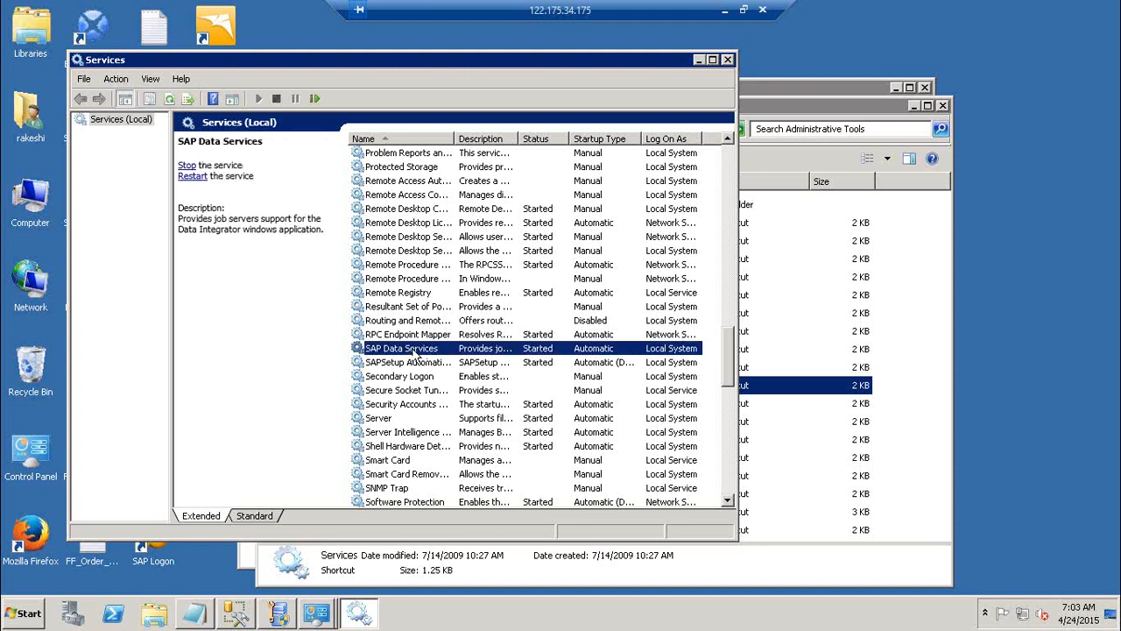
Switch back to the Data Services Server Manager and confirm restarting the Data Services service on this machine
left_click(287, 617)
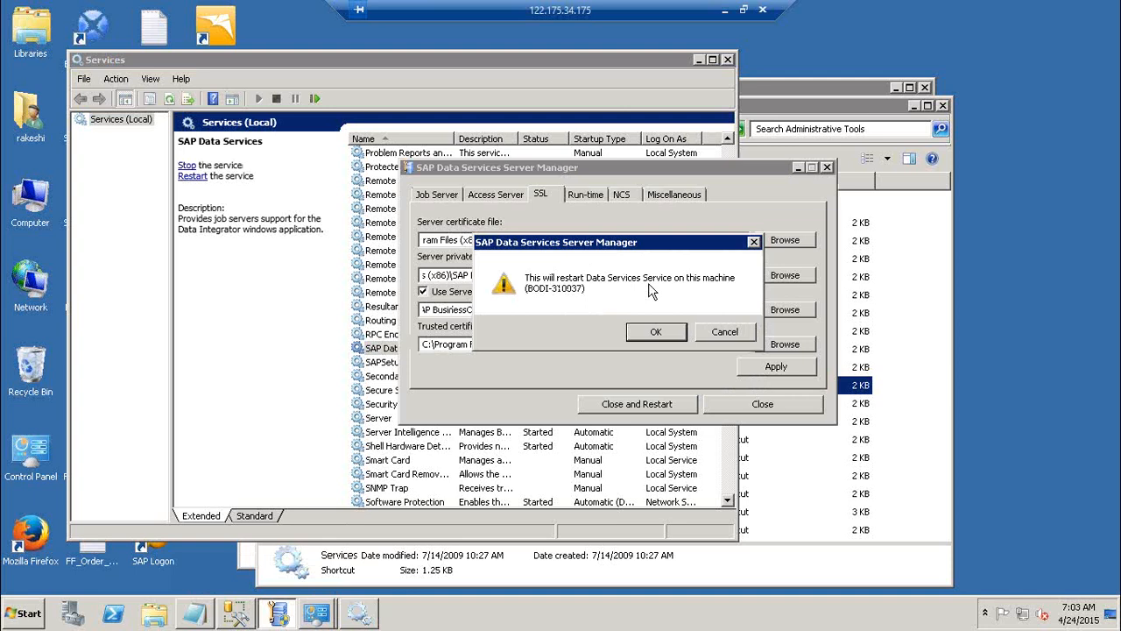
left_click(374, 354)
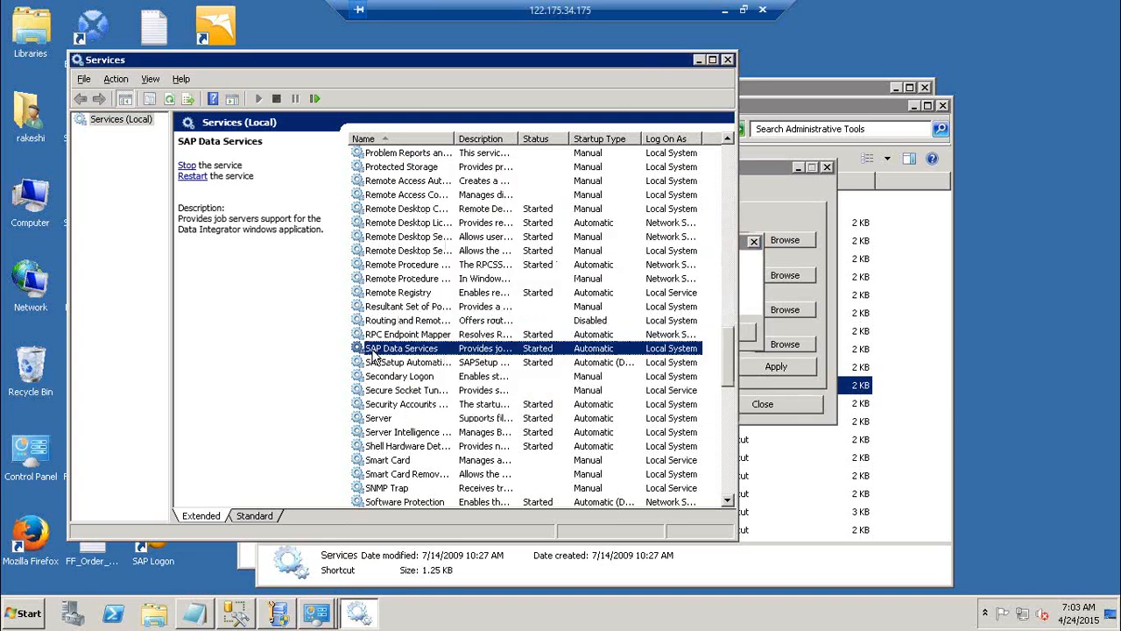
key("alt+Tab")
left_click(654, 332)
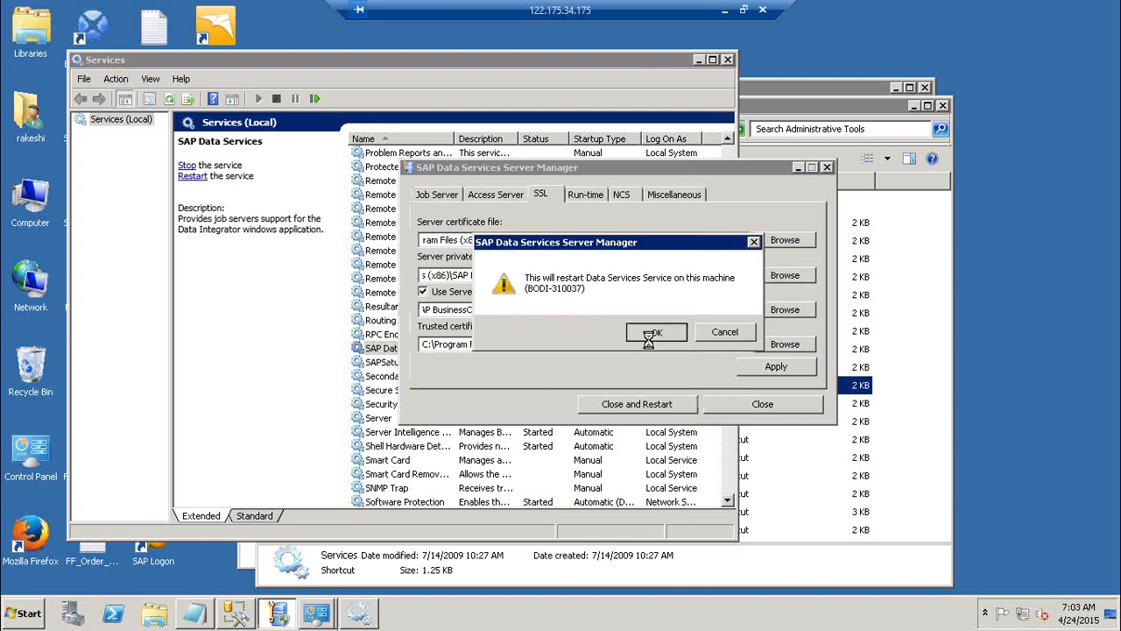
Refresh the Services list repeatedly to monitor the status of SAP Data Services during the restart
key("alt+Tab")
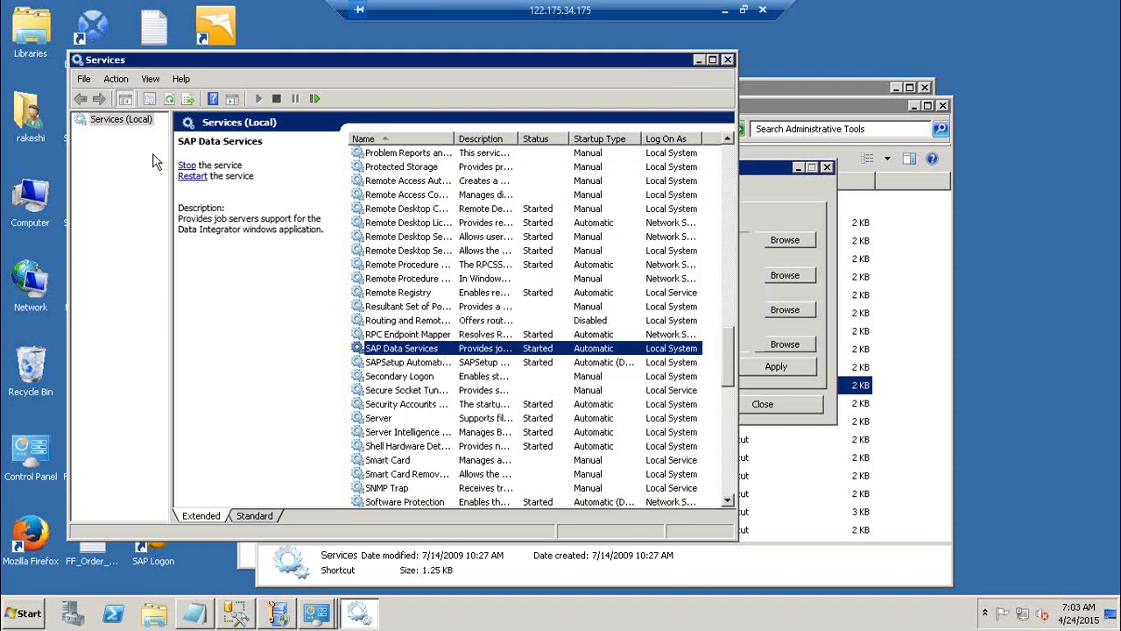
left_click(169, 99)
left_click(167, 100)
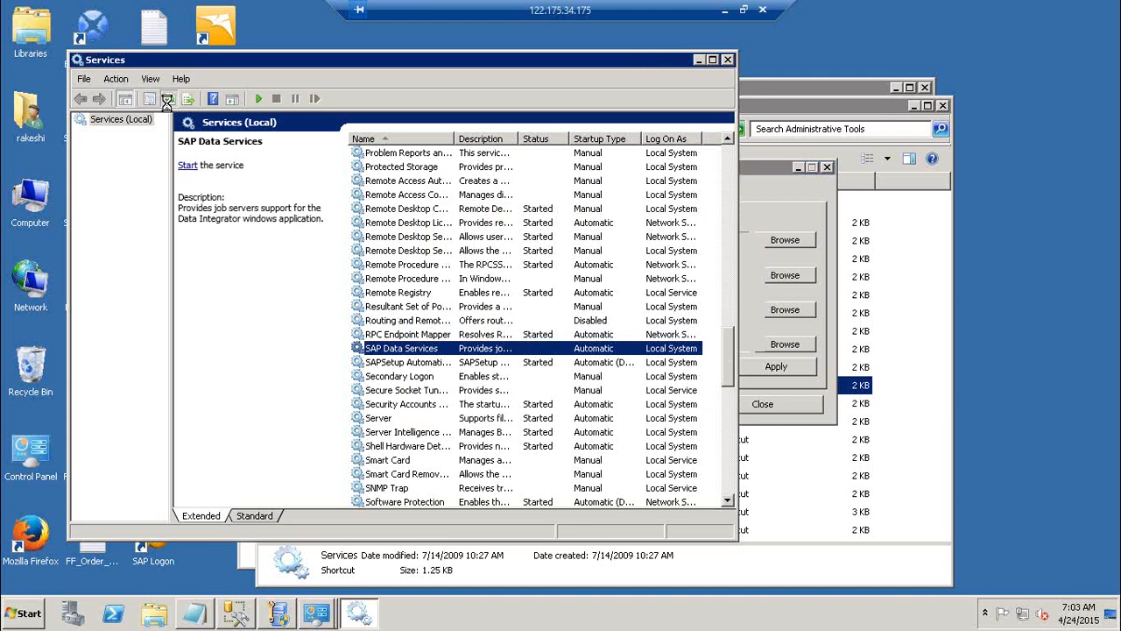
left_click(167, 104)
left_click(167, 103)
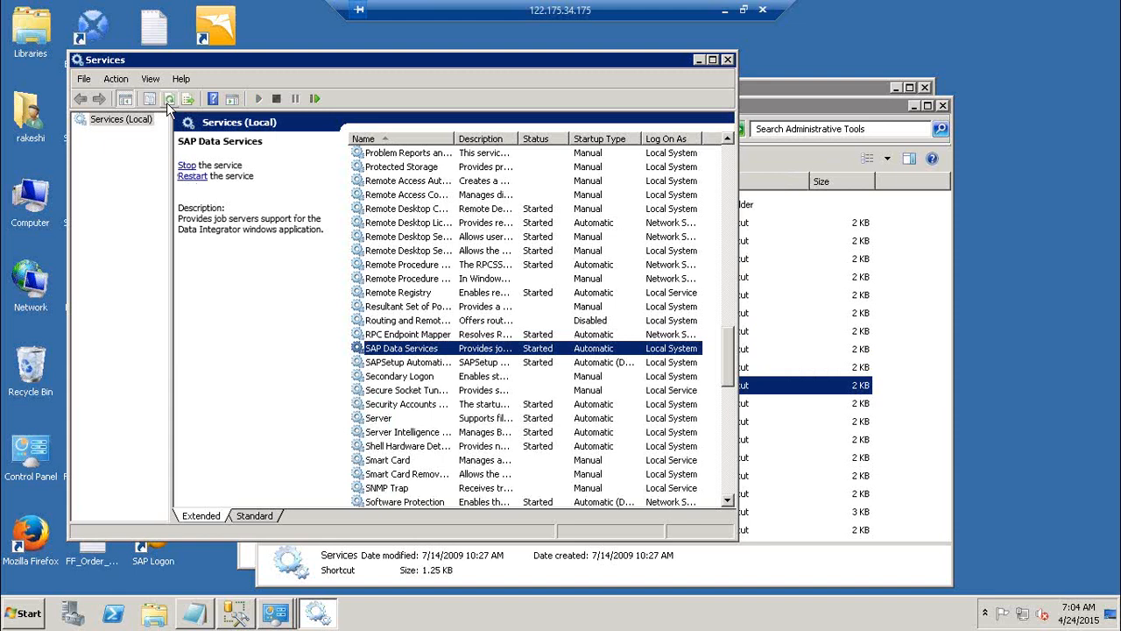
Close the Services, Administrative Tools and Control Panel windows
left_click(731, 59)
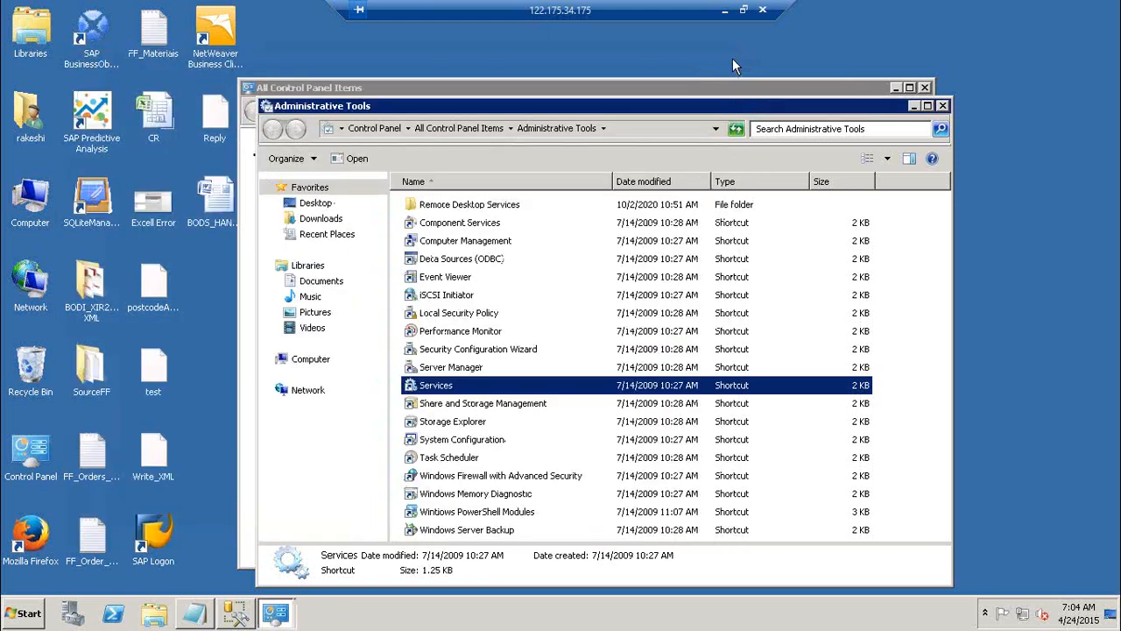
left_click(944, 106)
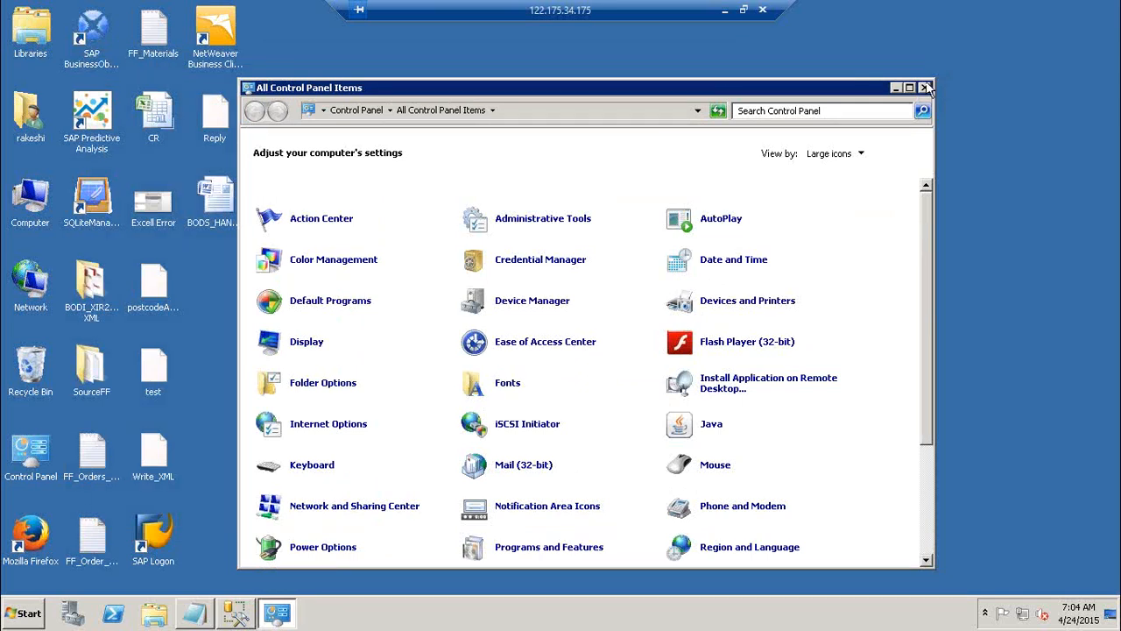
left_click(925, 87)
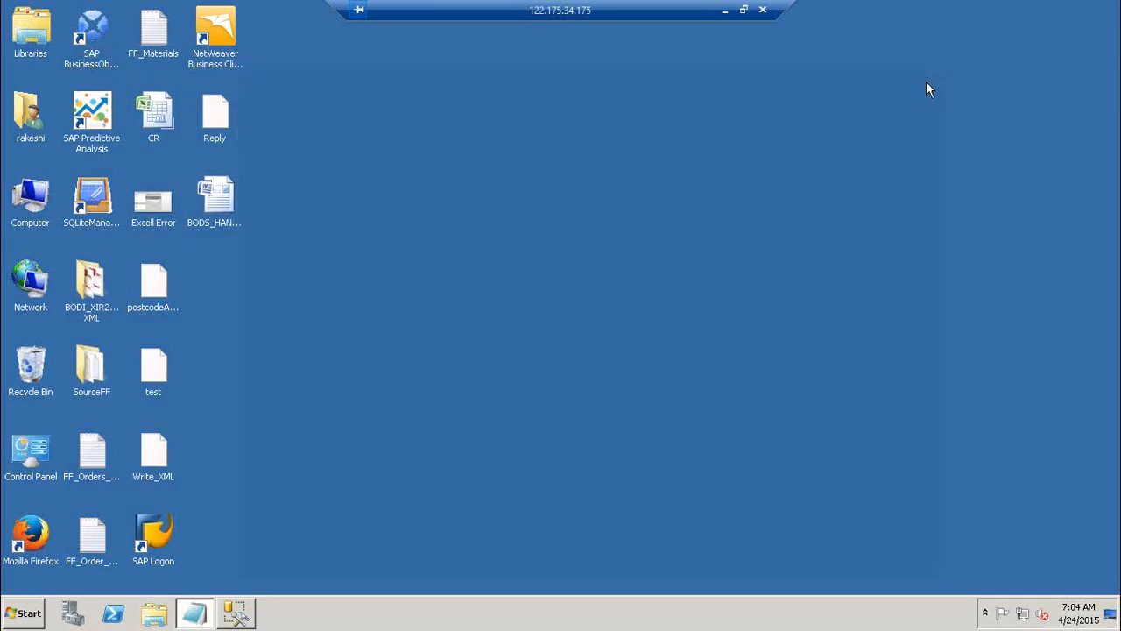
In the Notepad notes, mark item 3 with "--> Done" and add "-->" after item 4 about registering in the MMC
left_click(194, 613)
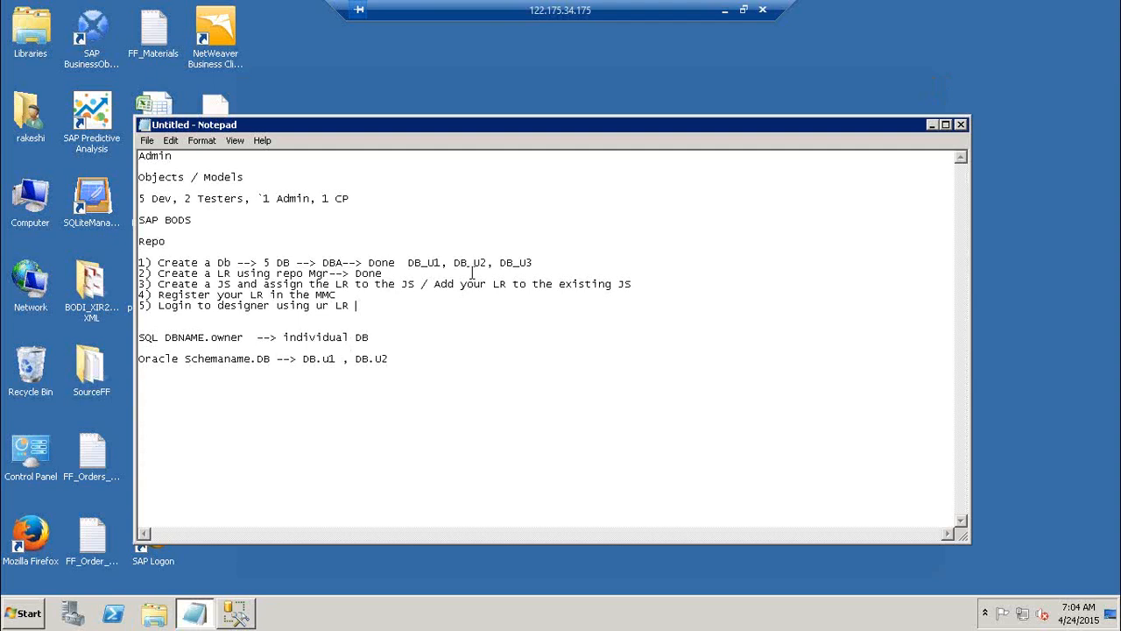
left_click(645, 284)
type("--> Done")
left_click(377, 294)
type("-->")
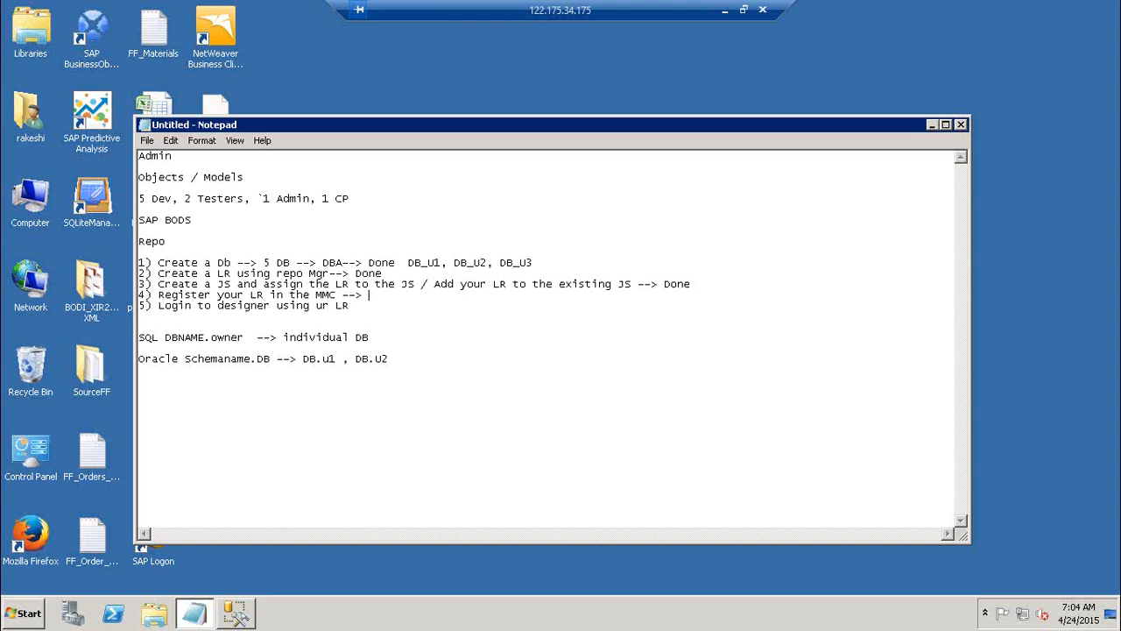
left_click(932, 126)
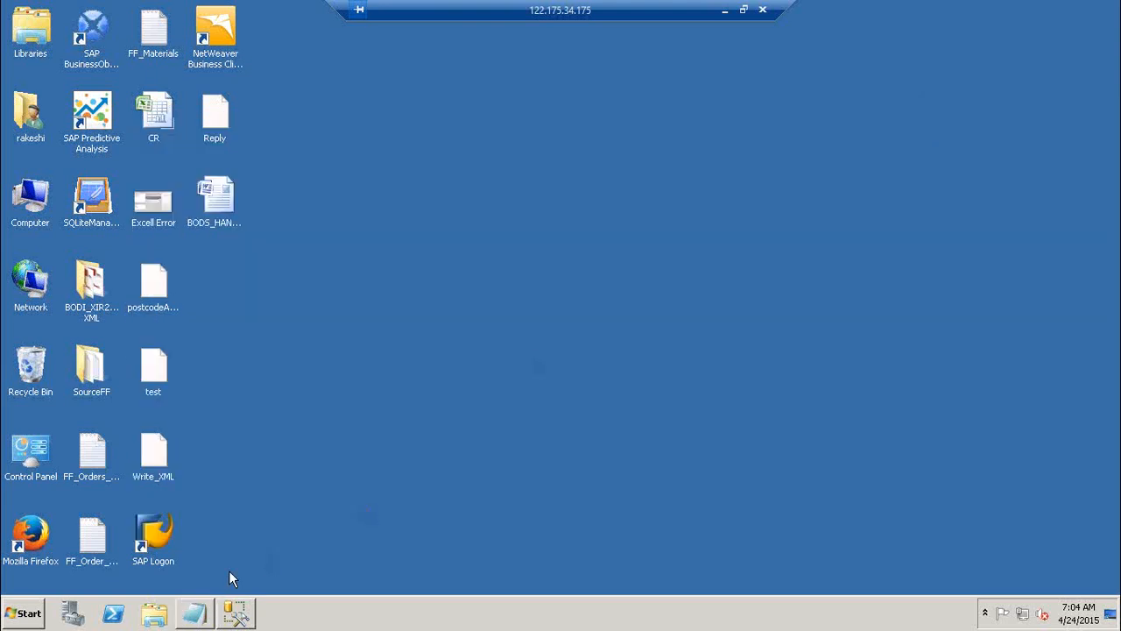
Add the line "BODS 3.x --> DMC" below the Oracle schema line in the Notepad notes
left_click(195, 612)
left_click(434, 358)
key("Return")
key("Return")
key("Return")
type("BODS 3.x")
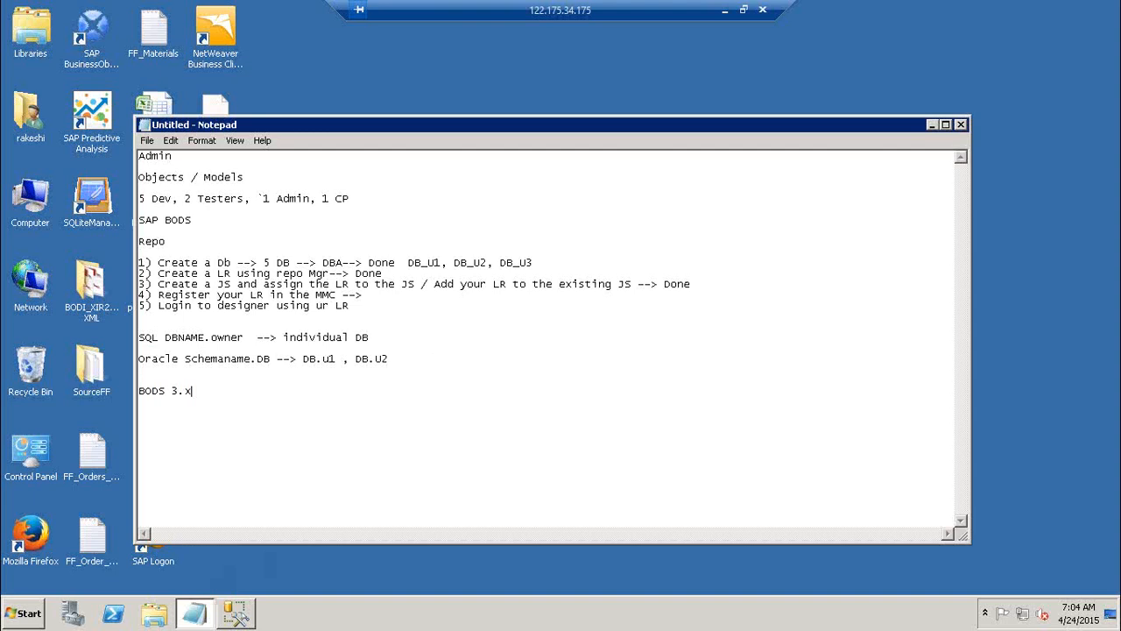
type(" --")
type("> ")
type("DMC ")
type("BO 4.")
type("x")
Add the line "BODS 4.x --> CMC" directly below the BODS 3.x line
key("BackSpace")
key("BackSpace")
key("BackSpace")
key("BackSpace")
key("BackSpace")
type("ODS 4.x --> CMC")
left_click(258, 391)
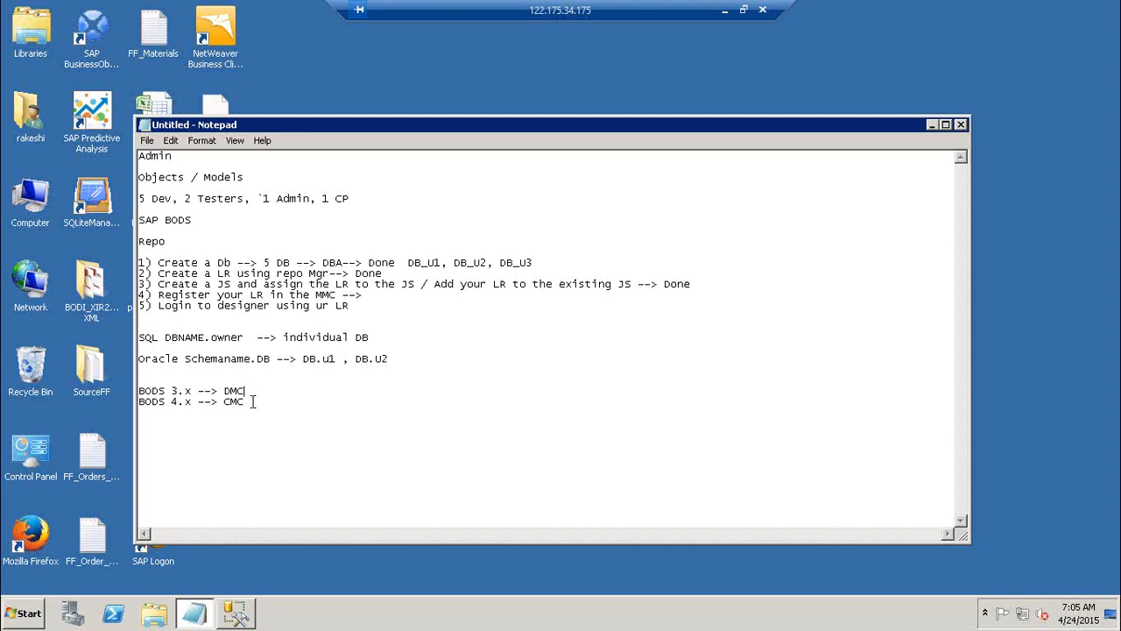
Minimize the notes and open the SAP BusinessObjects Central Management Console maximized, postponing the Internet Explorer 11 setup
left_click_drag(253, 400, 44, 394)
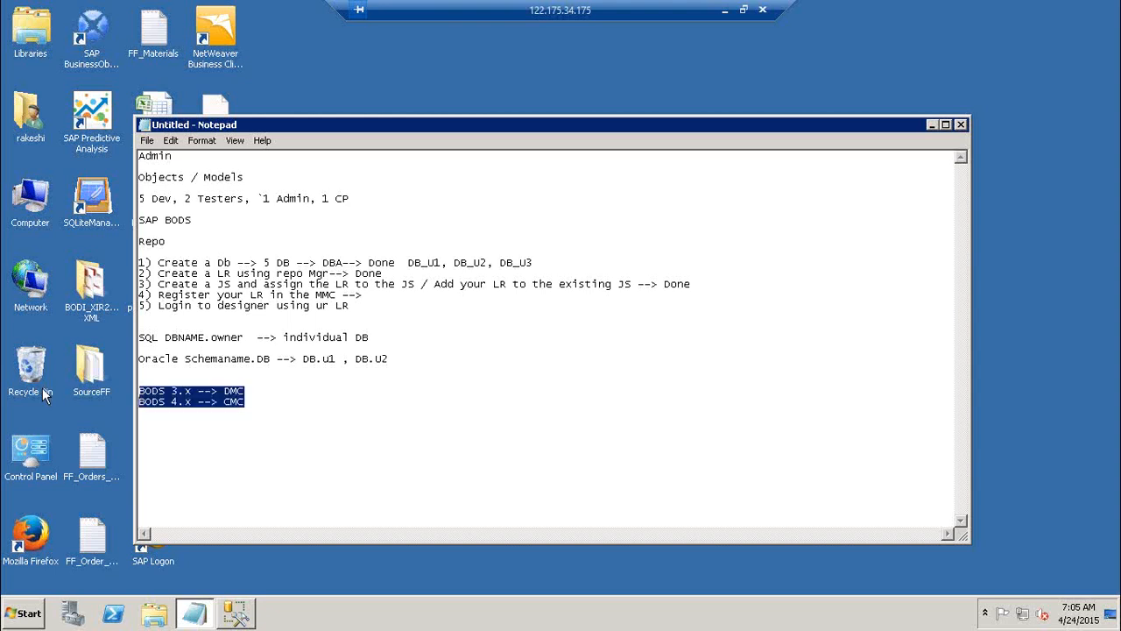
left_click(932, 125)
left_click(24, 613)
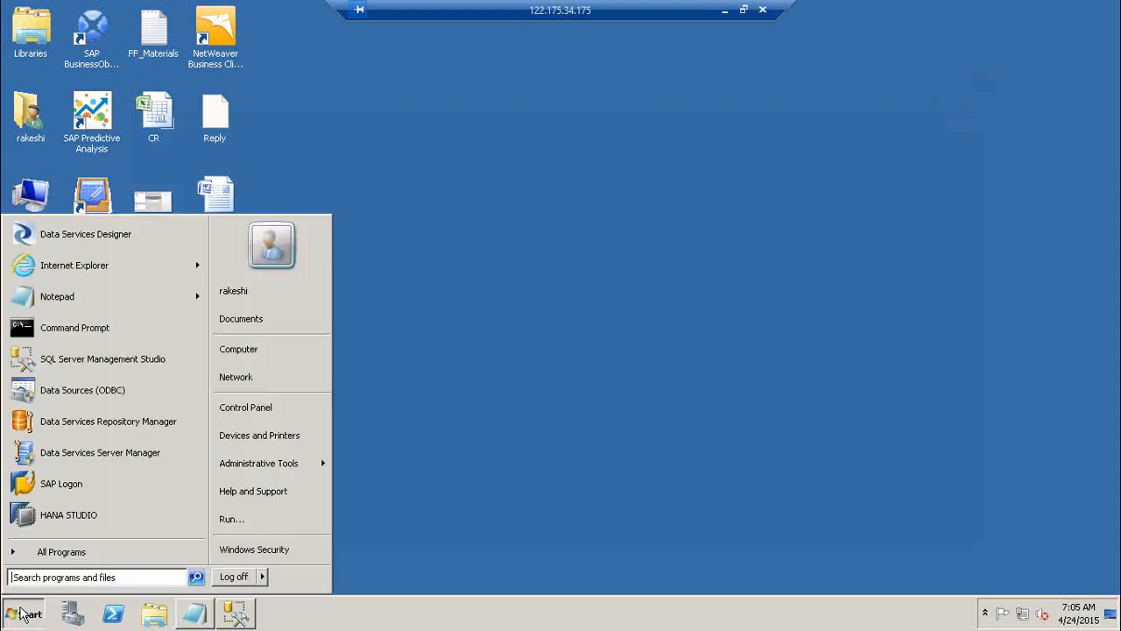
left_click(92, 552)
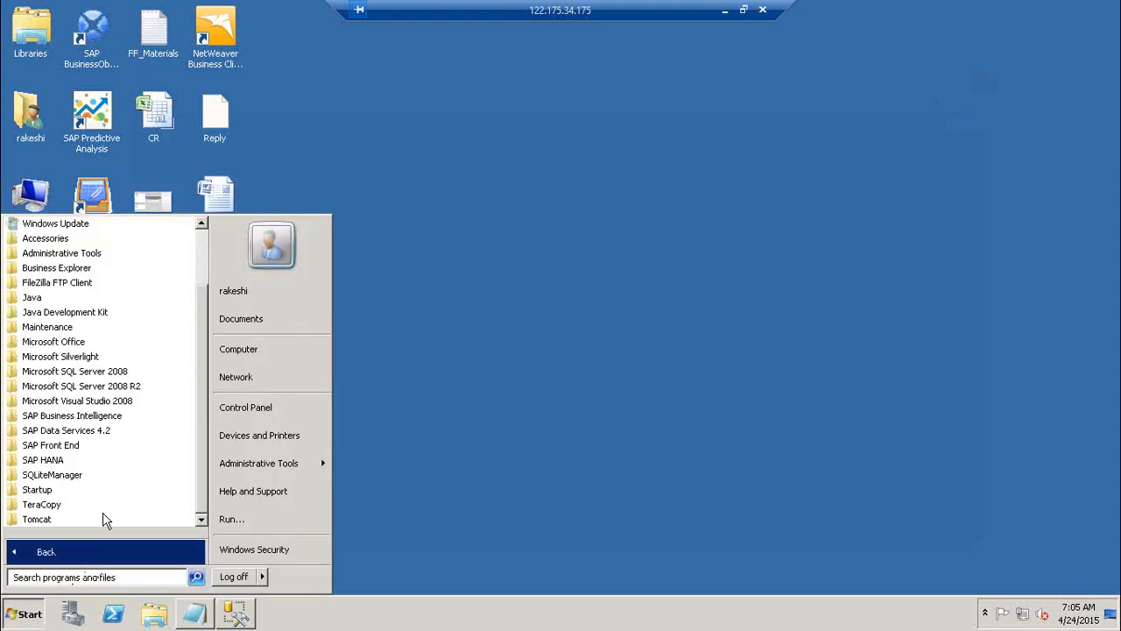
left_click(92, 418)
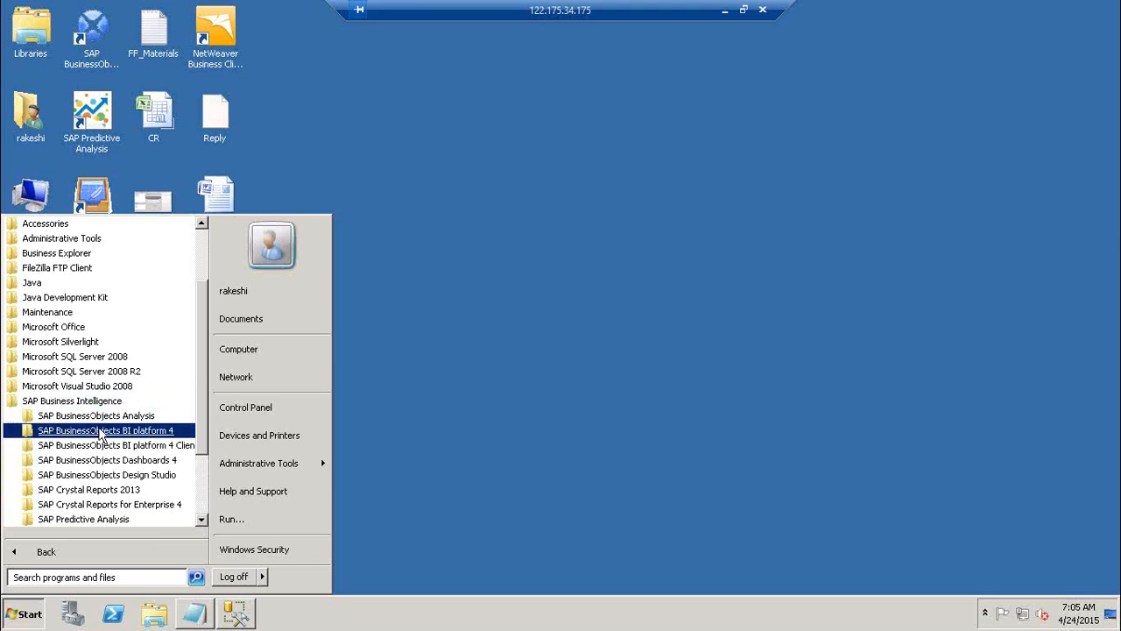
left_click(101, 432)
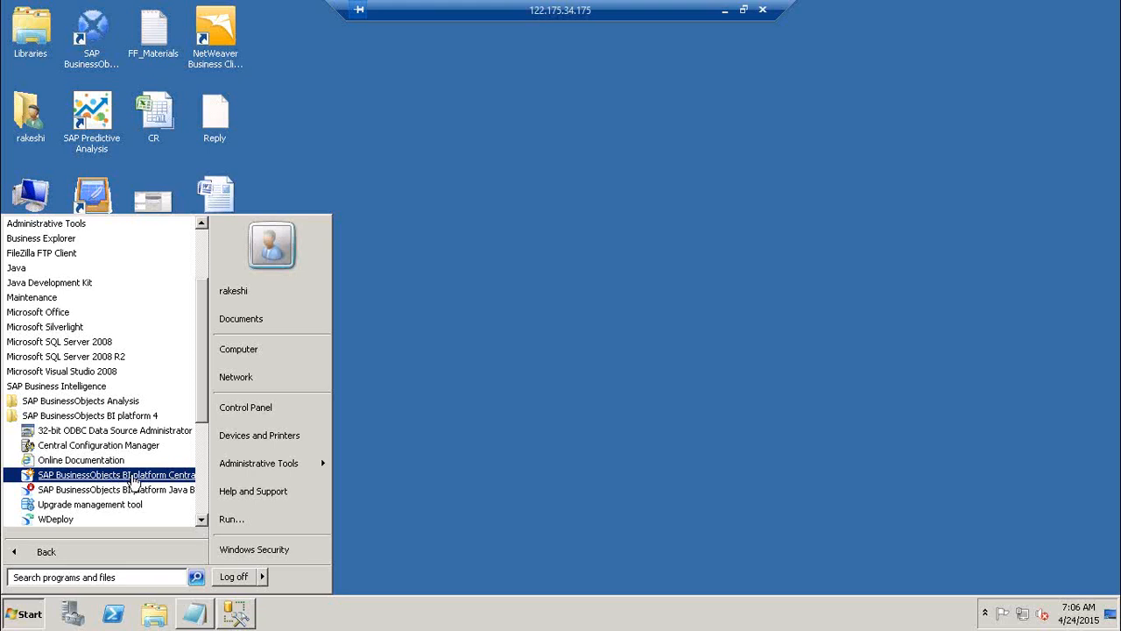
left_click(133, 477)
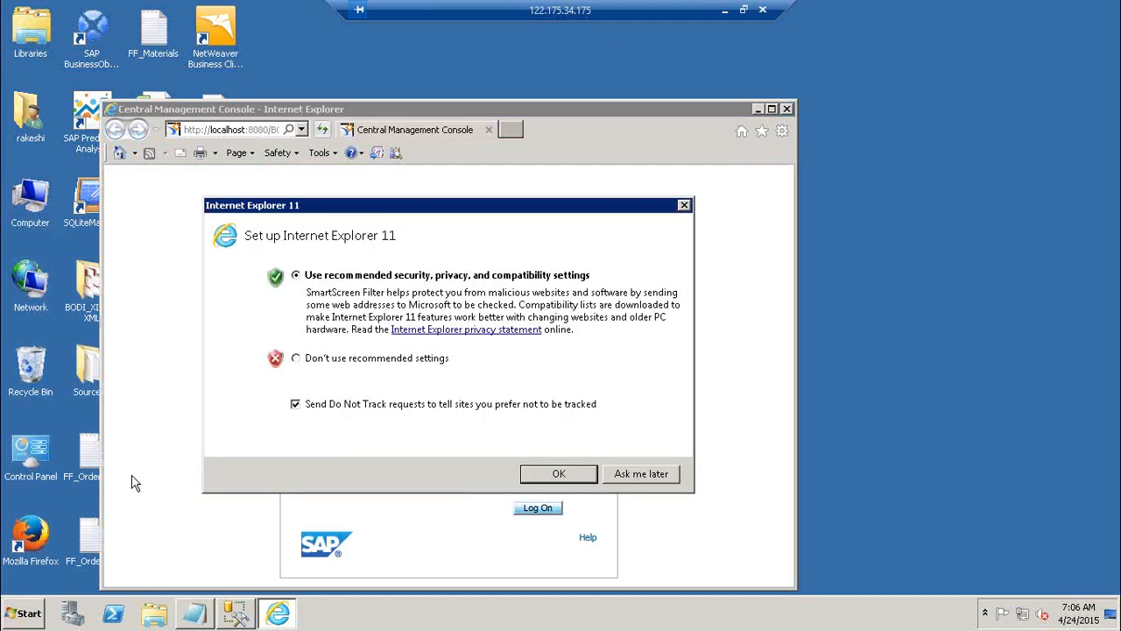
left_click(636, 479)
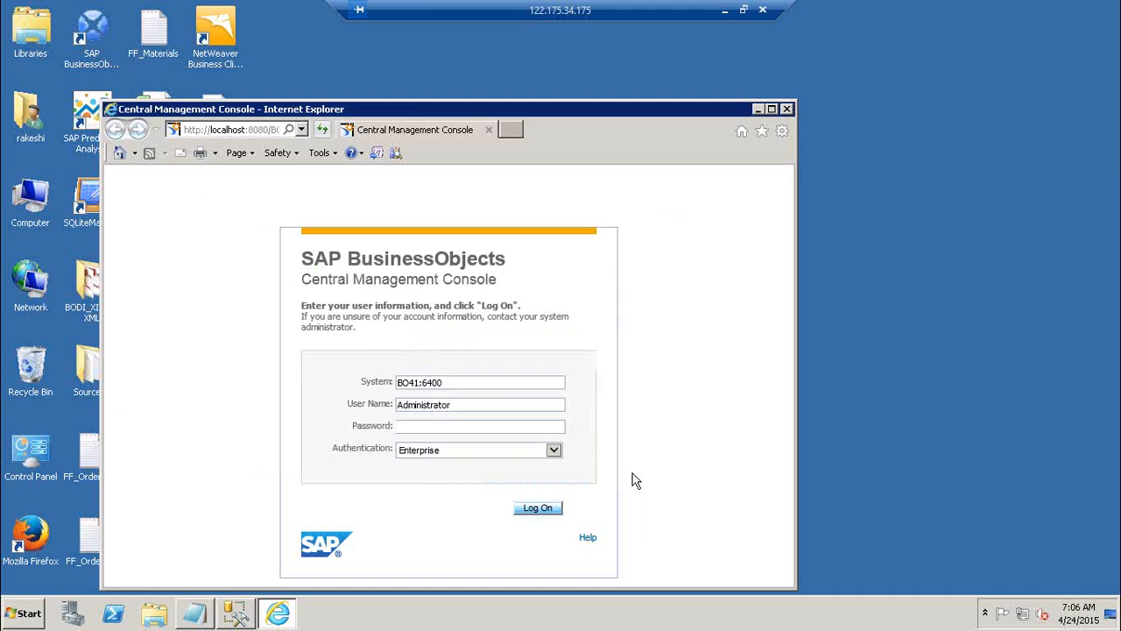
left_click(772, 110)
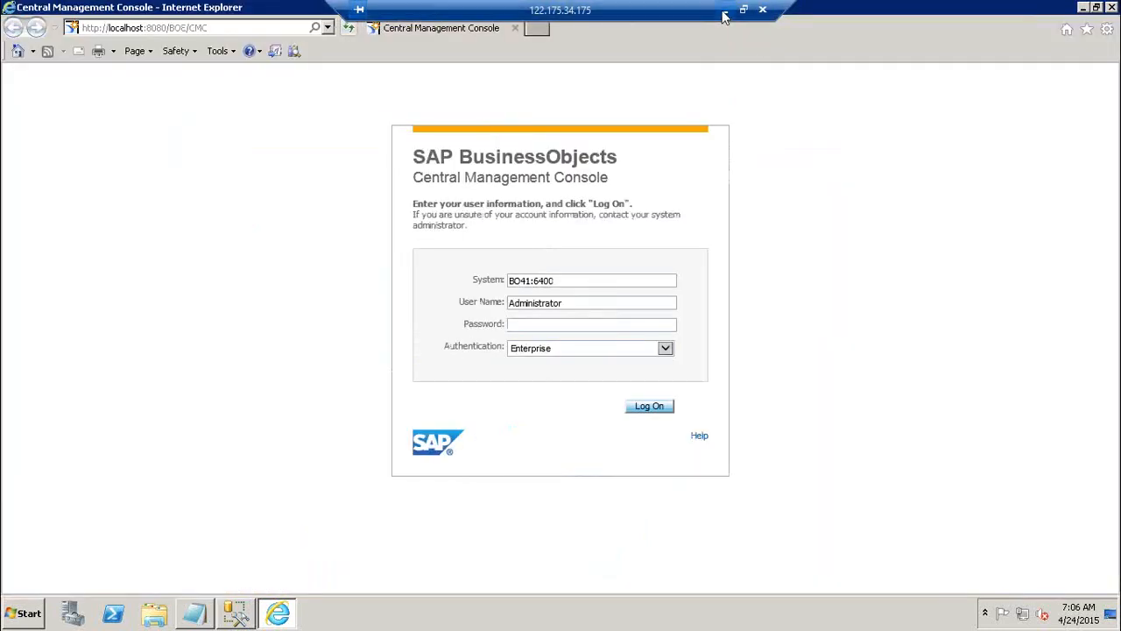
Switch to the BUSINESS OBJECTS_DATA SERVICES 4.1 presentation in PowerPoint, look through its Data Services slides and return to the remote desktop
left_click(724, 15)
left_click(110, 241)
key("Up")
key("Up")
key("Up")
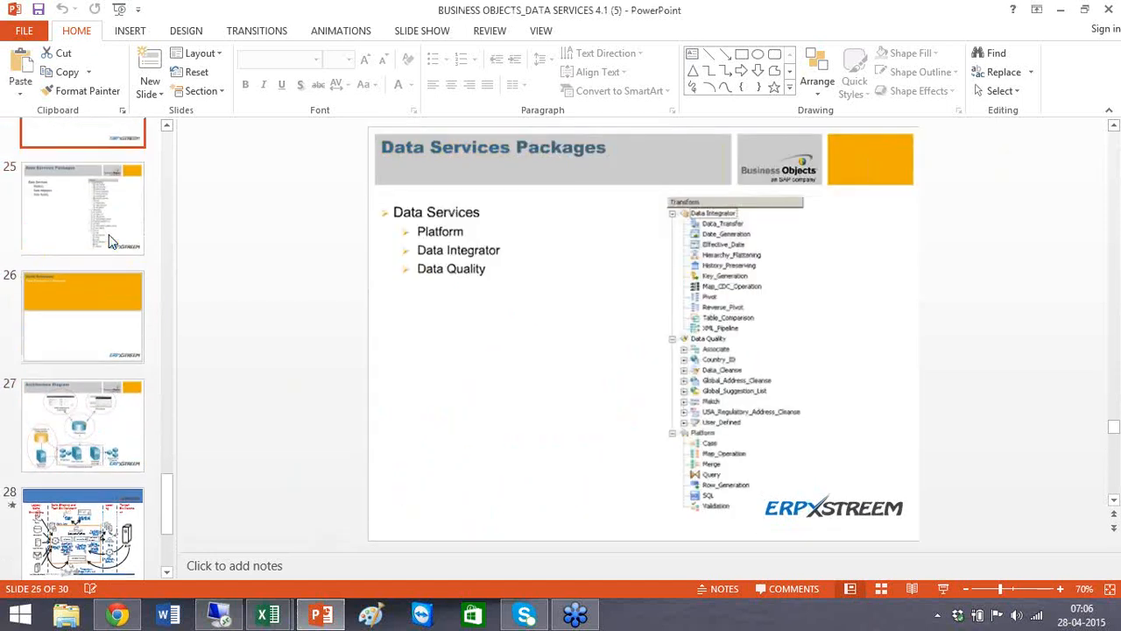
key("Up")
key("Up")
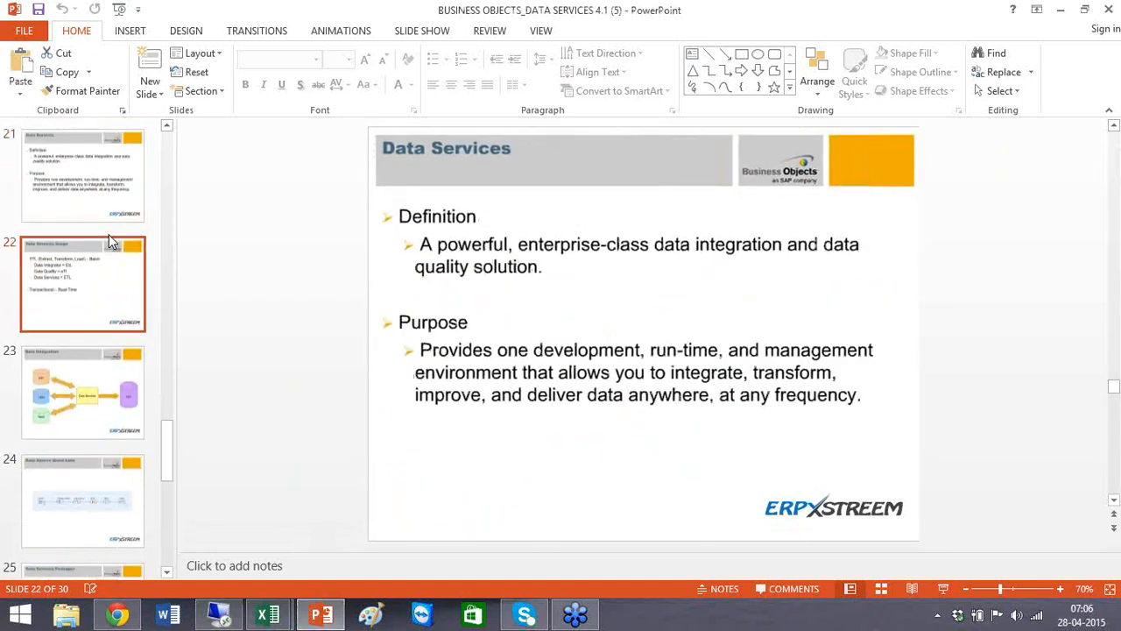
key("Down")
key("Down")
key("Down")
key("Down")
key("Down")
key("Down")
key("Down")
key("Down")
key("Down")
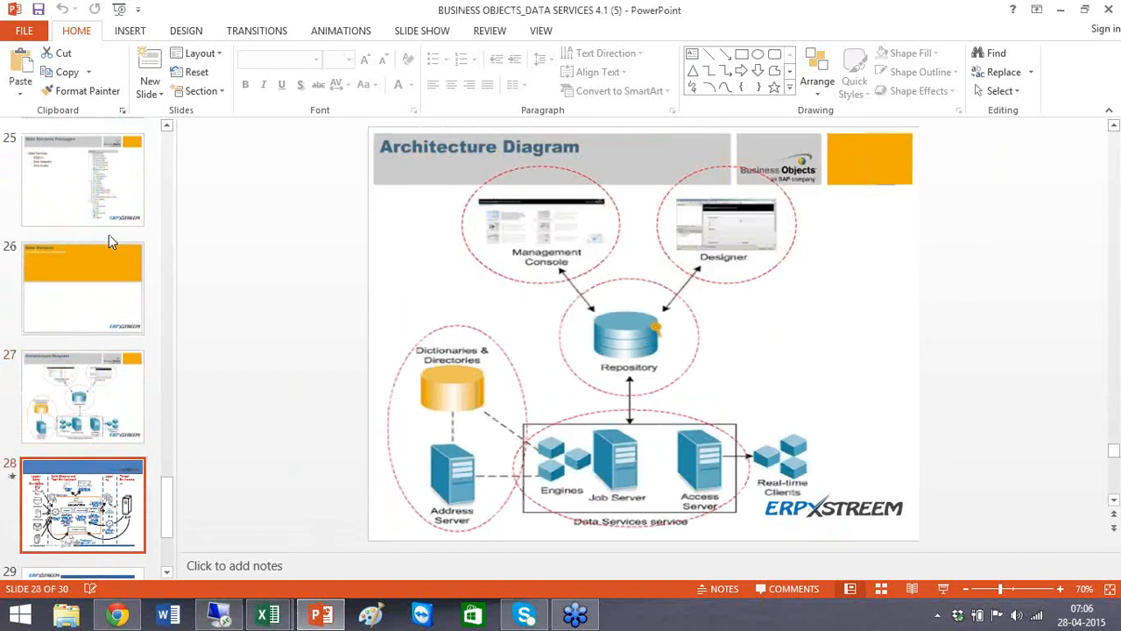
key("Up")
key("Up")
key("Up")
key("Up")
key("Up")
key("Up")
key("Up")
key("Up")
key("Up")
key("Up")
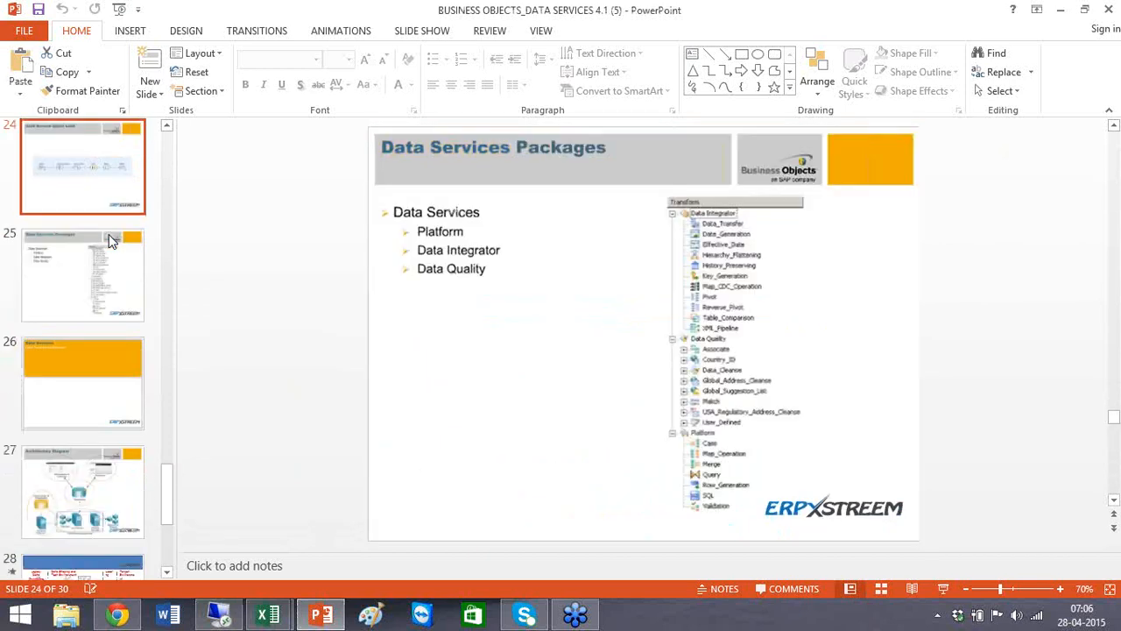
key("Up")
key("Up")
key("Up")
key("Up")
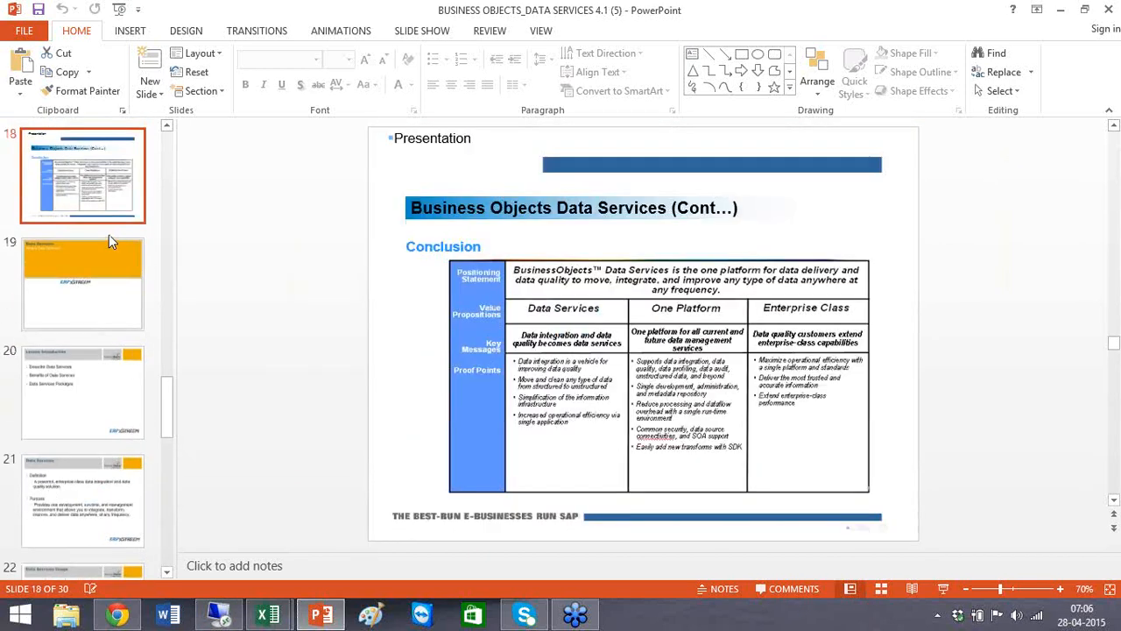
key("Up")
key("Down")
key("Down")
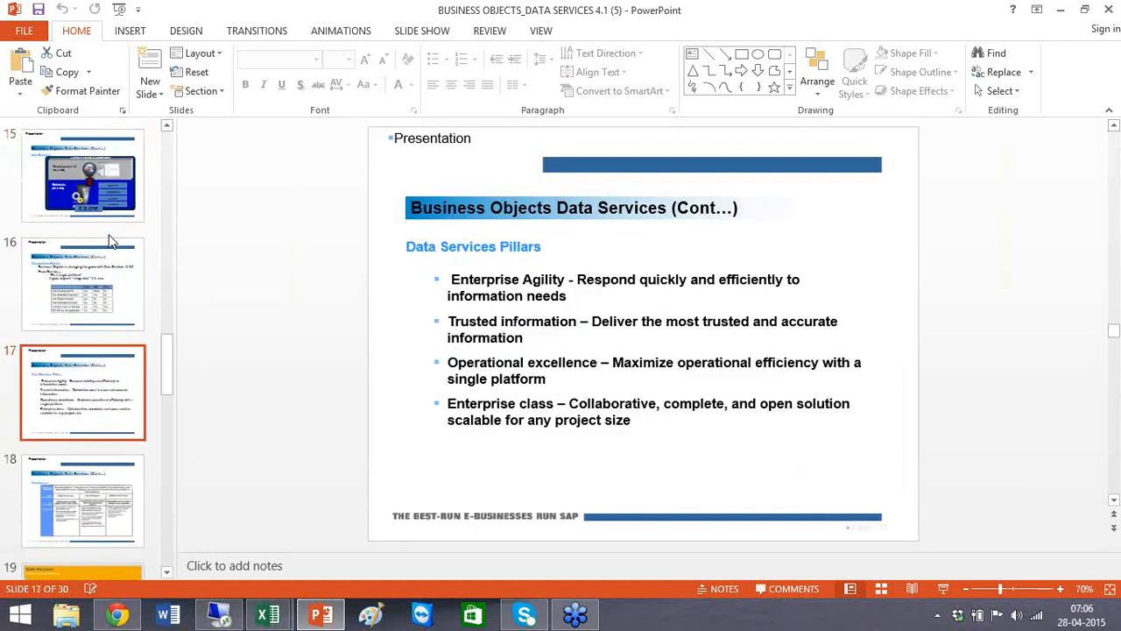
key("Up")
key("Up")
key("Up")
key("Up")
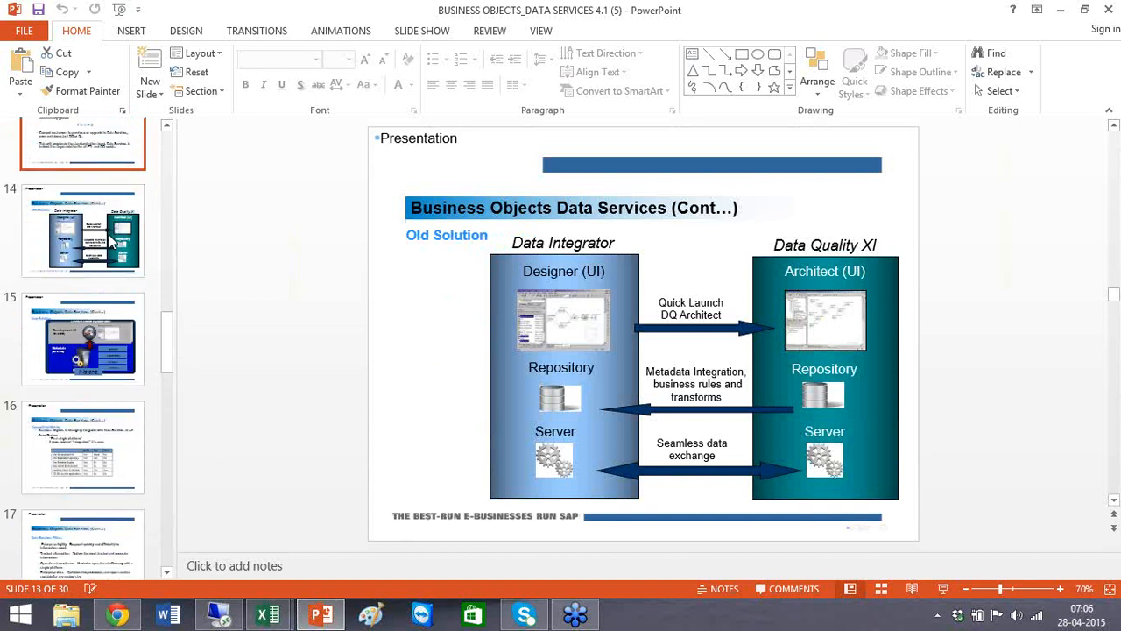
key("Up")
key("Up")
key("Up")
key("Up")
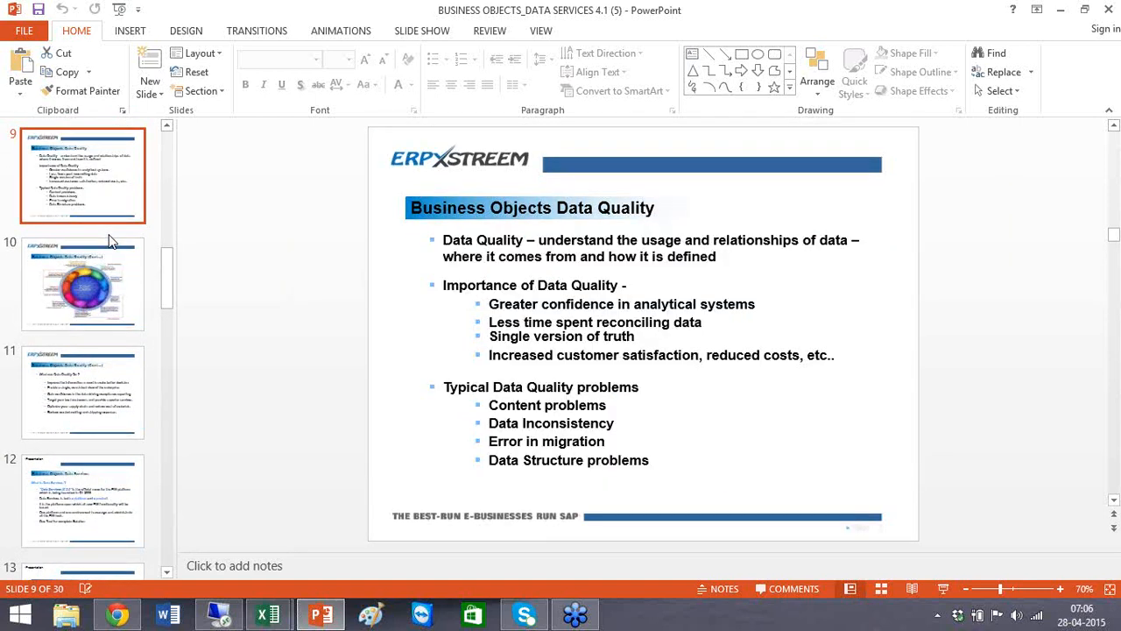
key("Up")
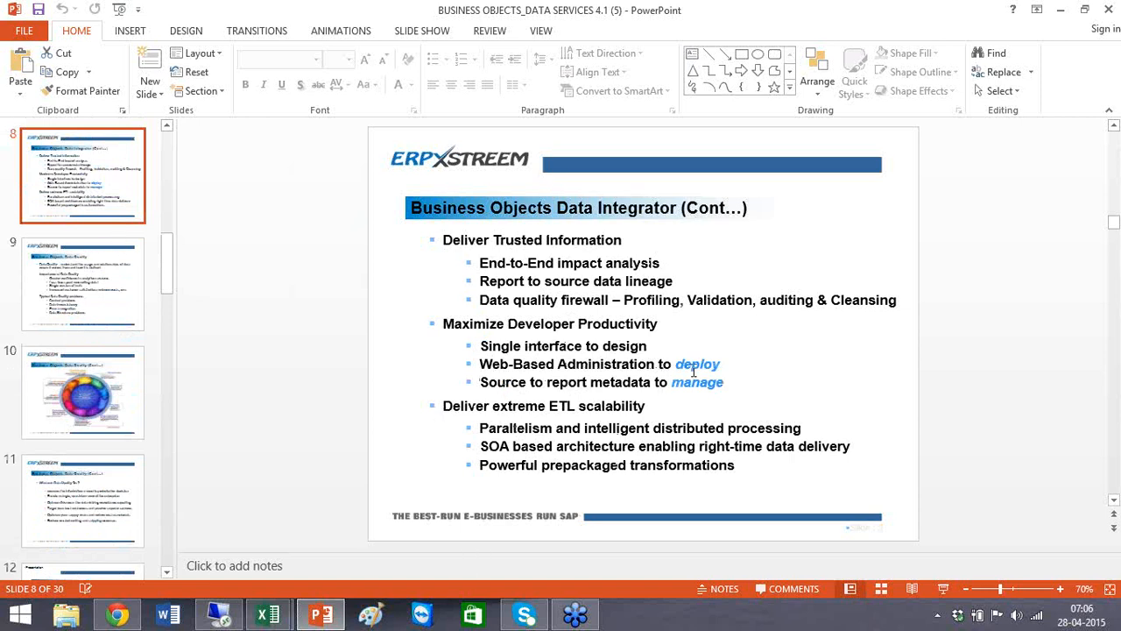
left_click(1065, 9)
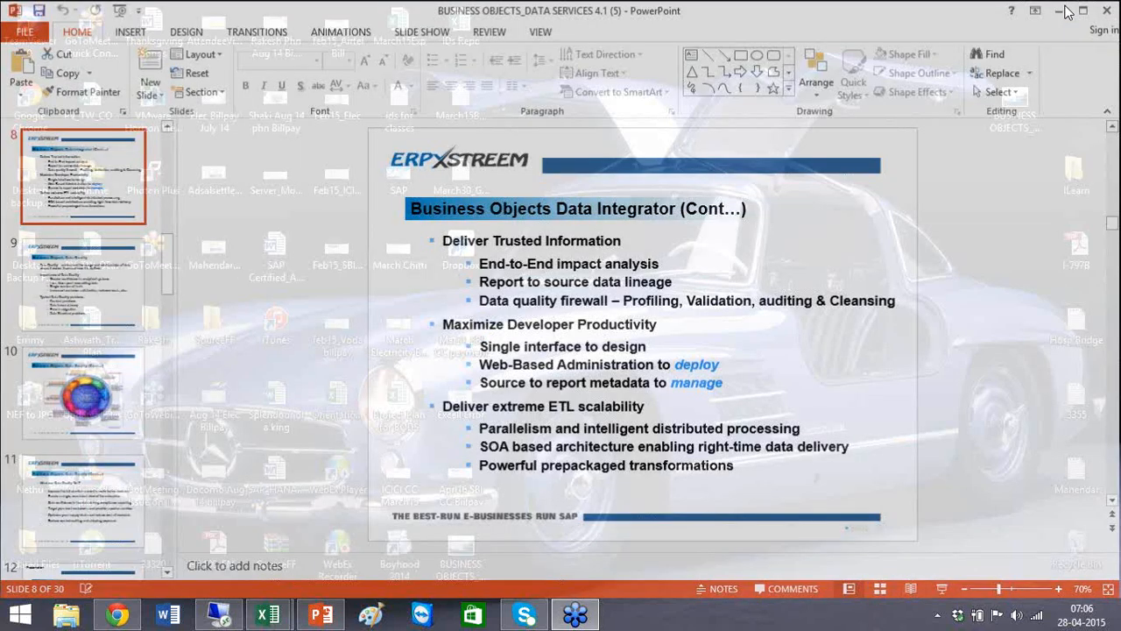
left_click(218, 621)
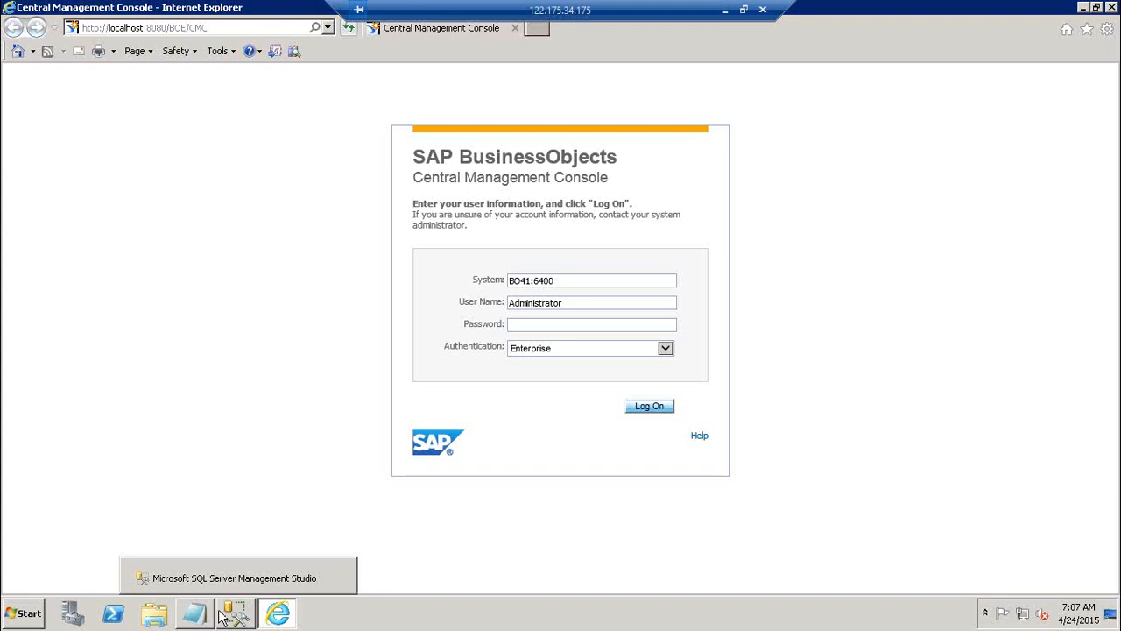
Log on to the Central Management Console by entering the administrator account's password, and dismiss the blocked-content warning
left_click(591, 280)
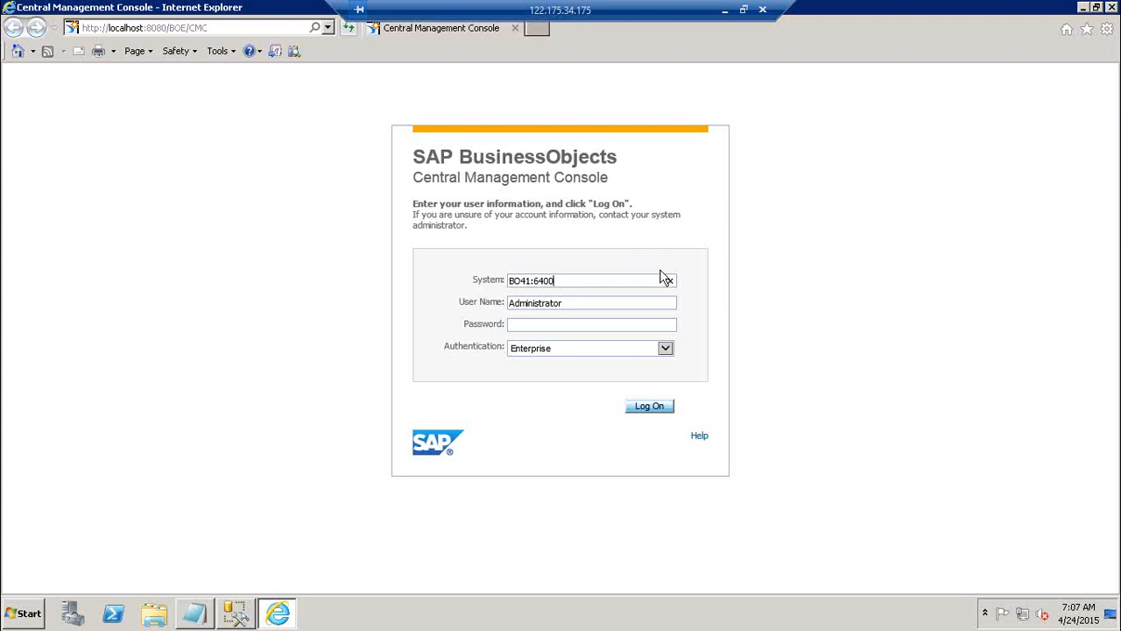
left_click(596, 302)
left_click(523, 325)
left_click(668, 415)
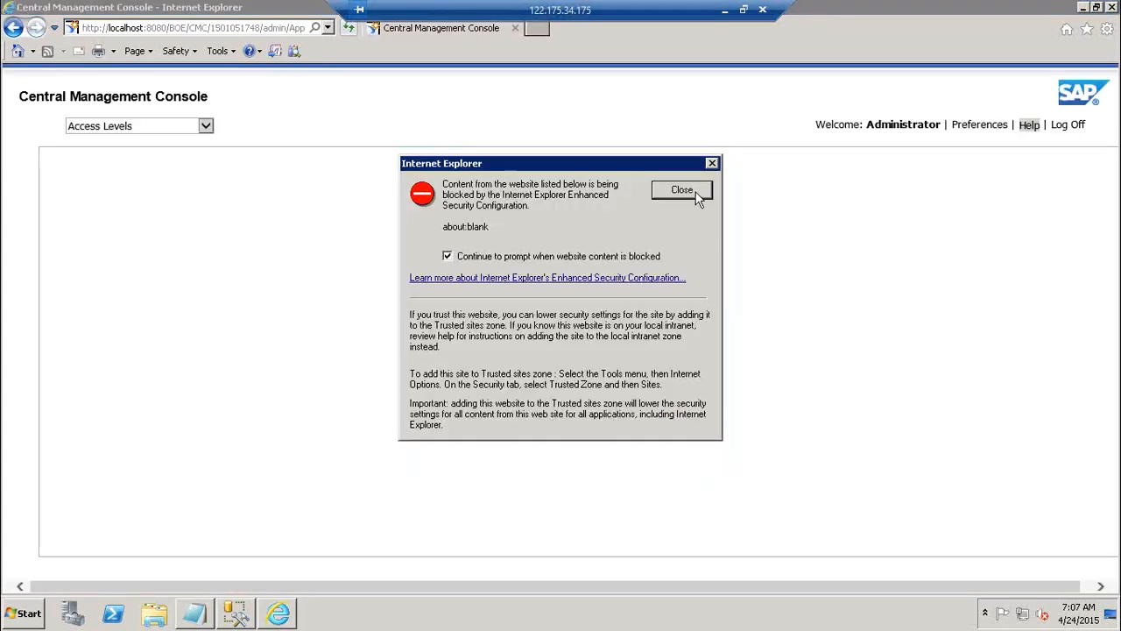
left_click(696, 192)
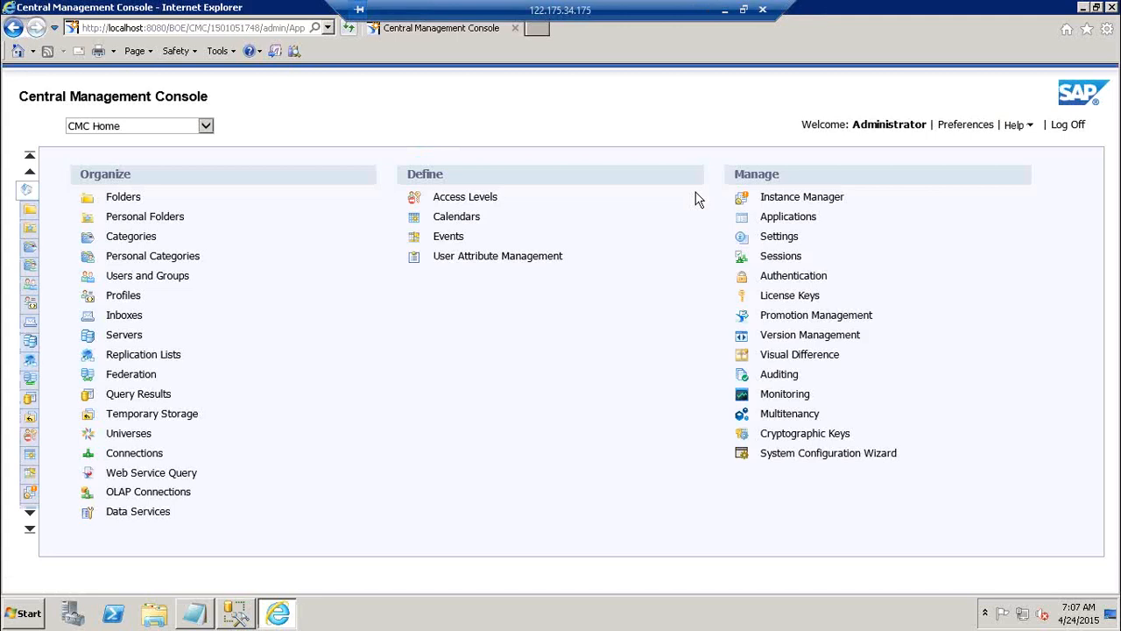
Switch to the Book1 workbook in Excel, examine the CMC cell above the Reporting and ETL blocks, and return to the remote desktop
left_click(729, 12)
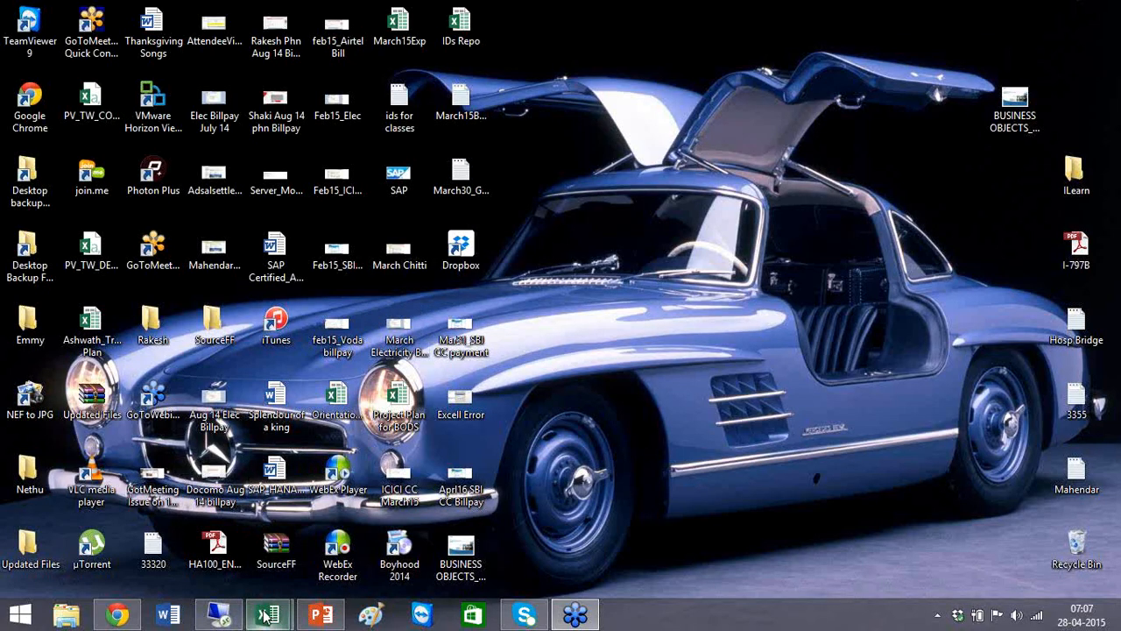
mouse_move(269, 615)
left_click(377, 525)
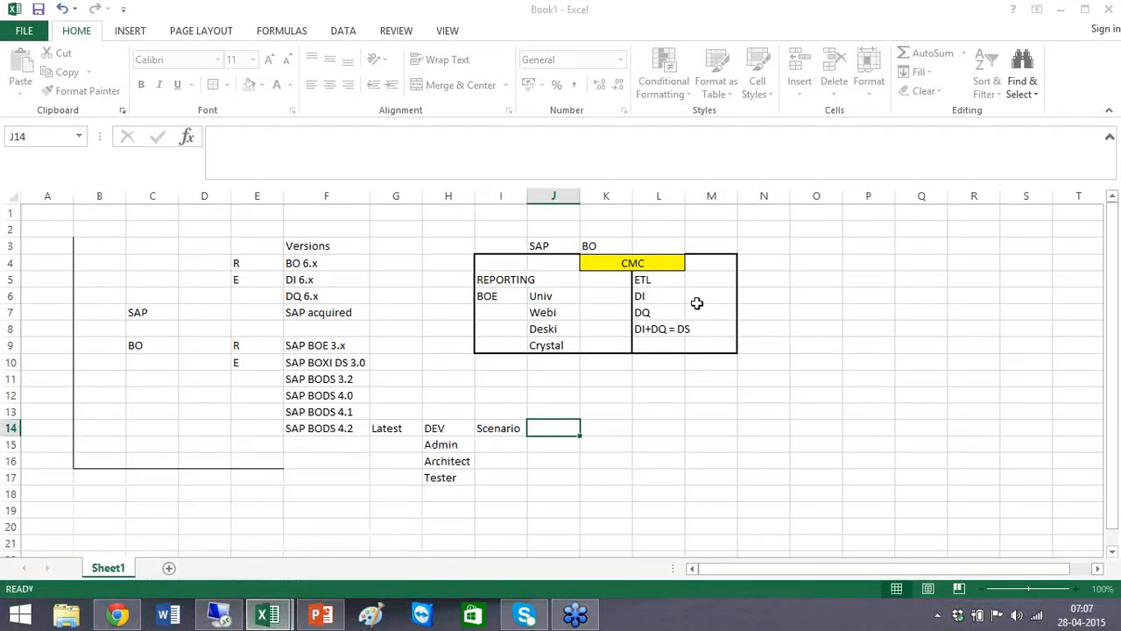
left_click(619, 263)
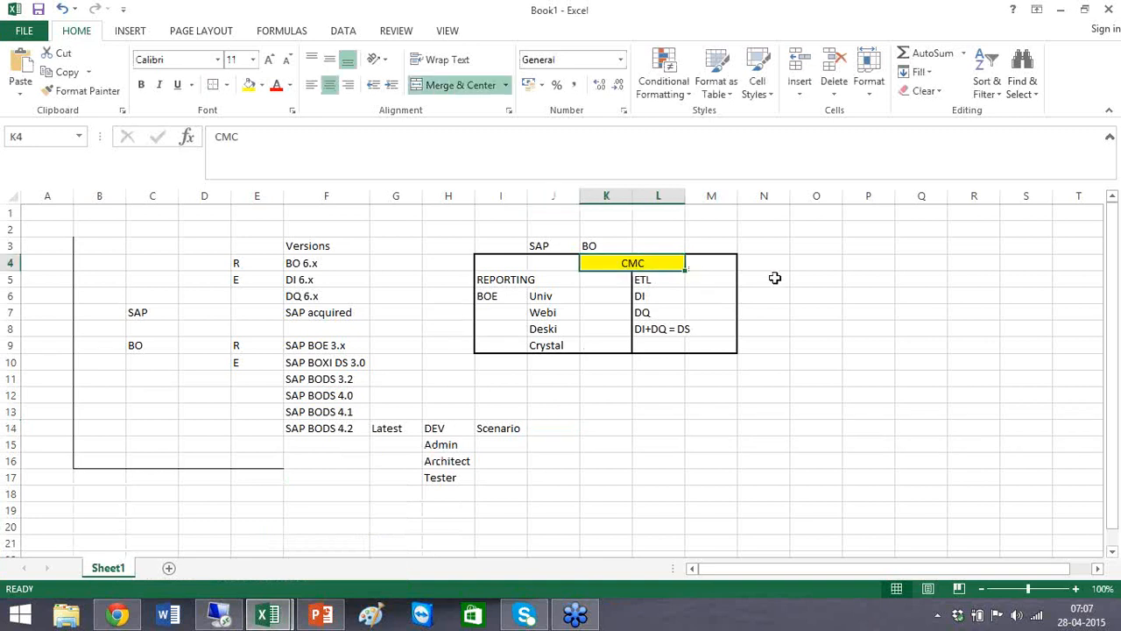
left_click(225, 620)
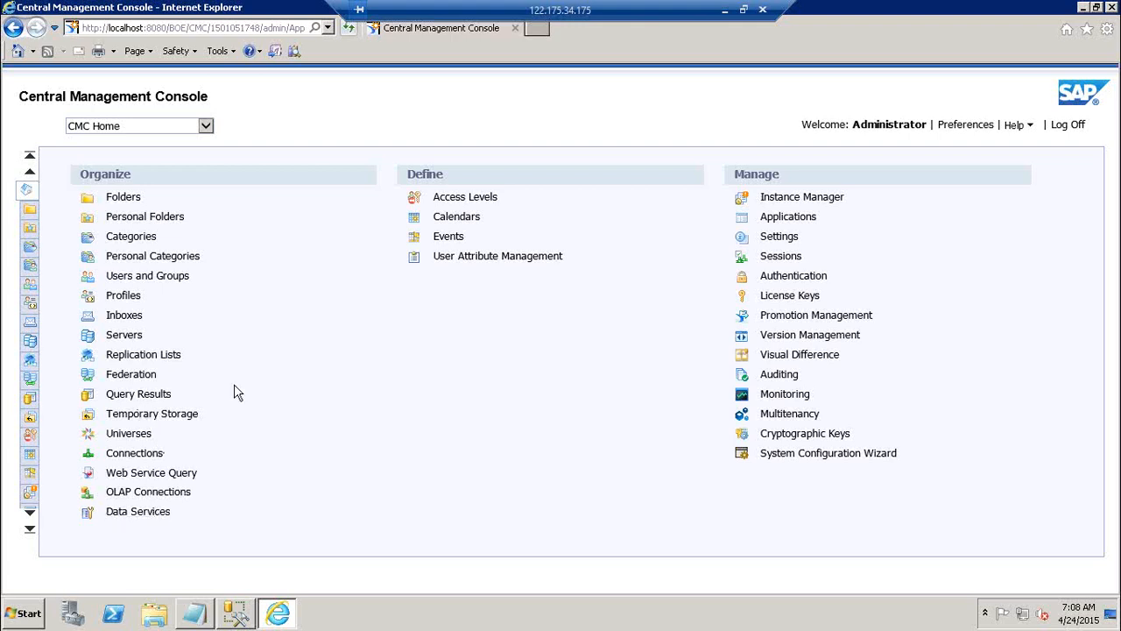
View the Users and Groups area of the console, dismissing the blocked-content warning, and return to CMC Home
left_click(178, 279)
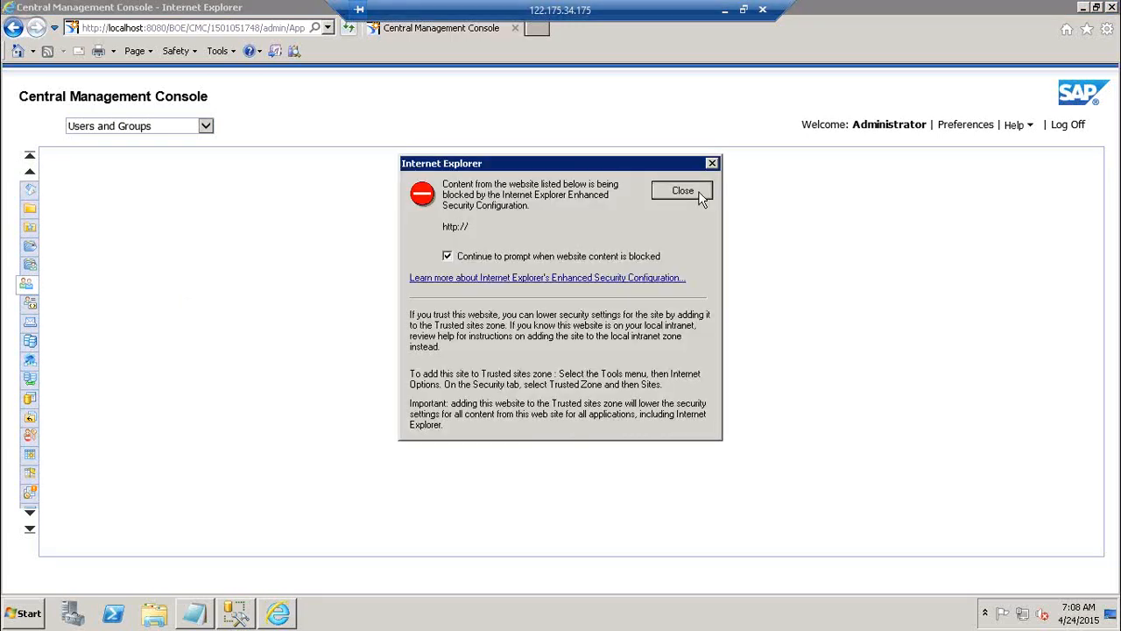
left_click(683, 191)
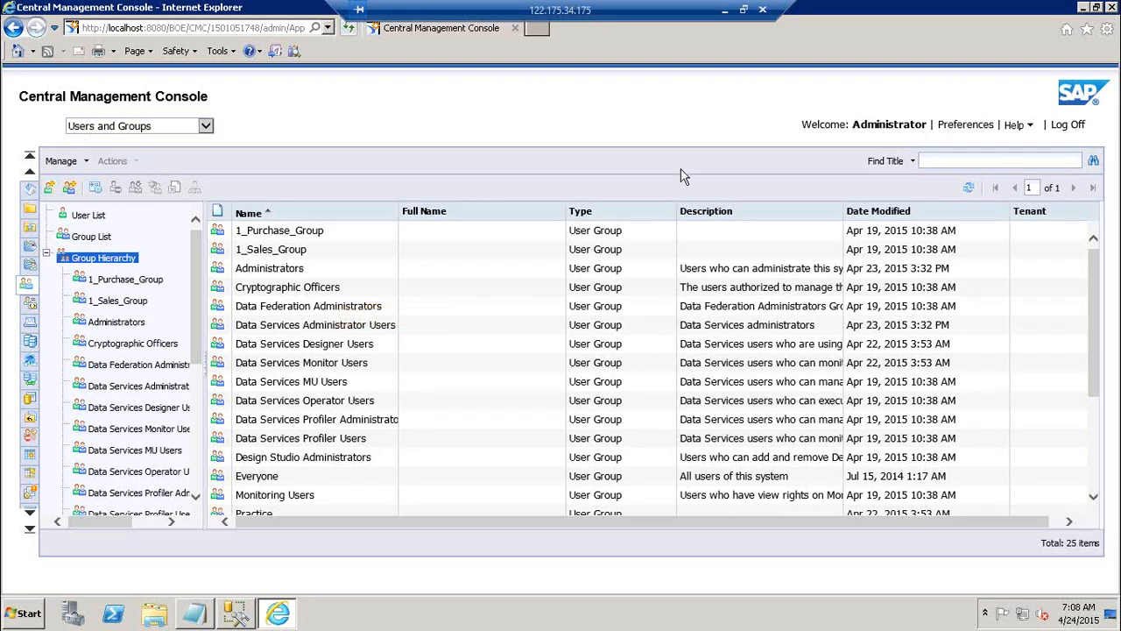
left_click(30, 193)
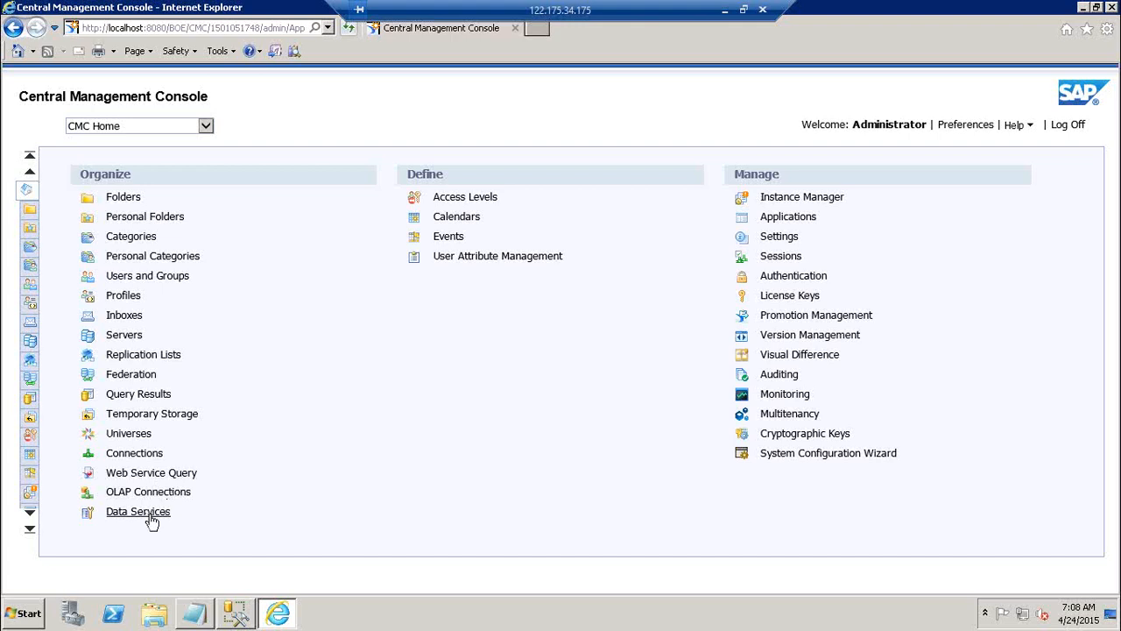
Start configuring a new Data Services repository named LR1 with the description "LR1, User 1"
left_click(140, 512)
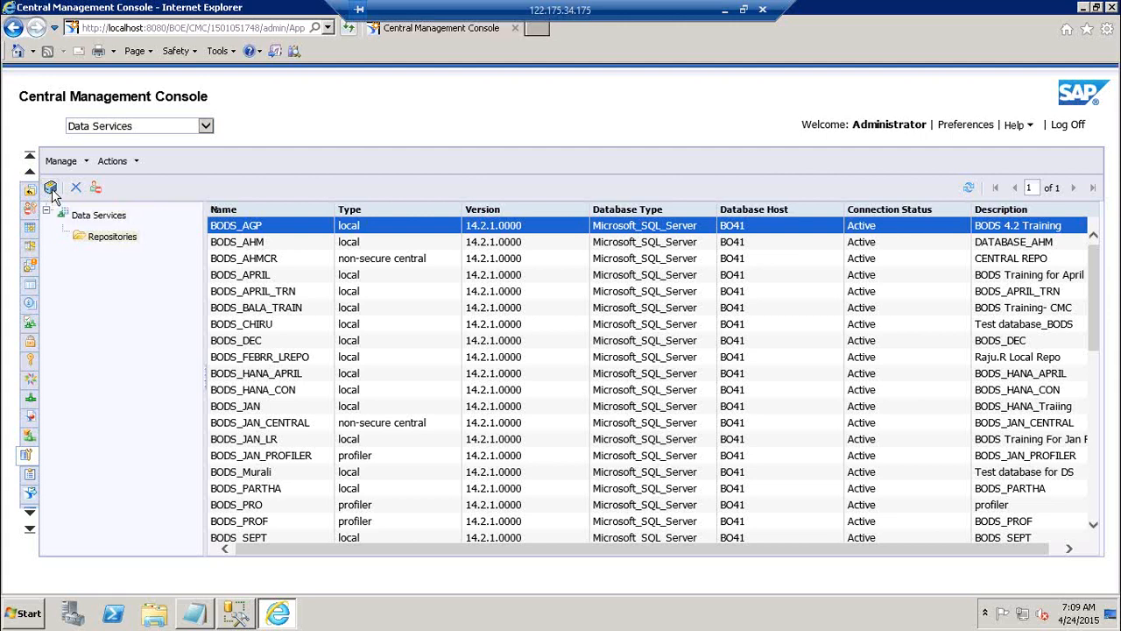
left_click(51, 189)
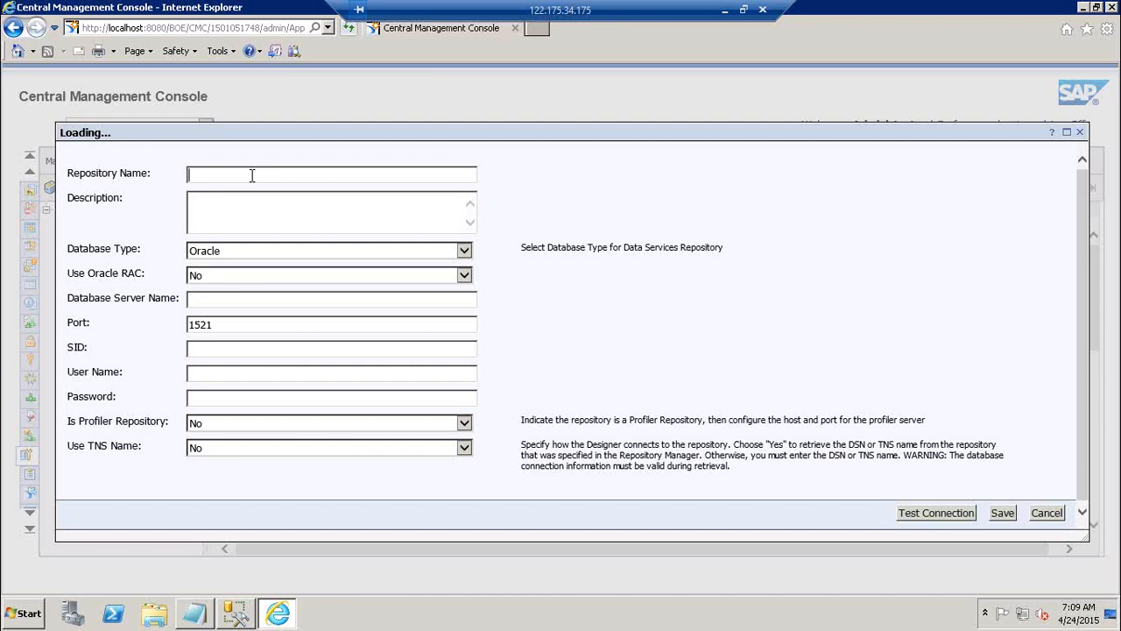
type("LR1")
key("Tab")
type("LR1, User 1")
Set the repository's database type to Microsoft SQL Server and its database server name to BO41
left_click(258, 252)
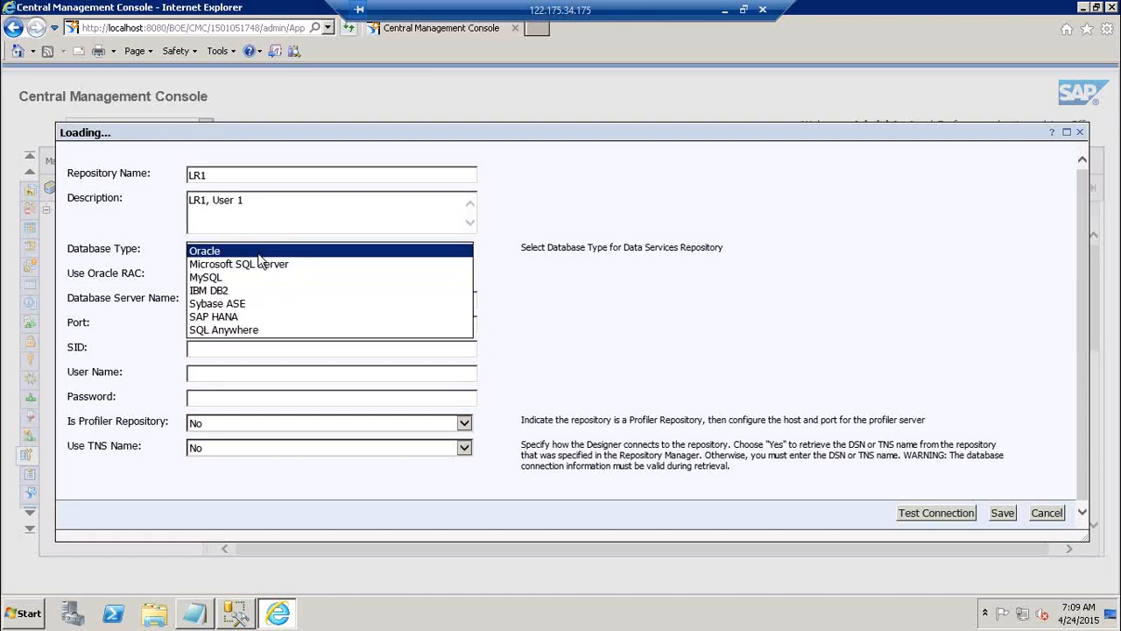
left_click(260, 262)
left_click(250, 274)
type("BO")
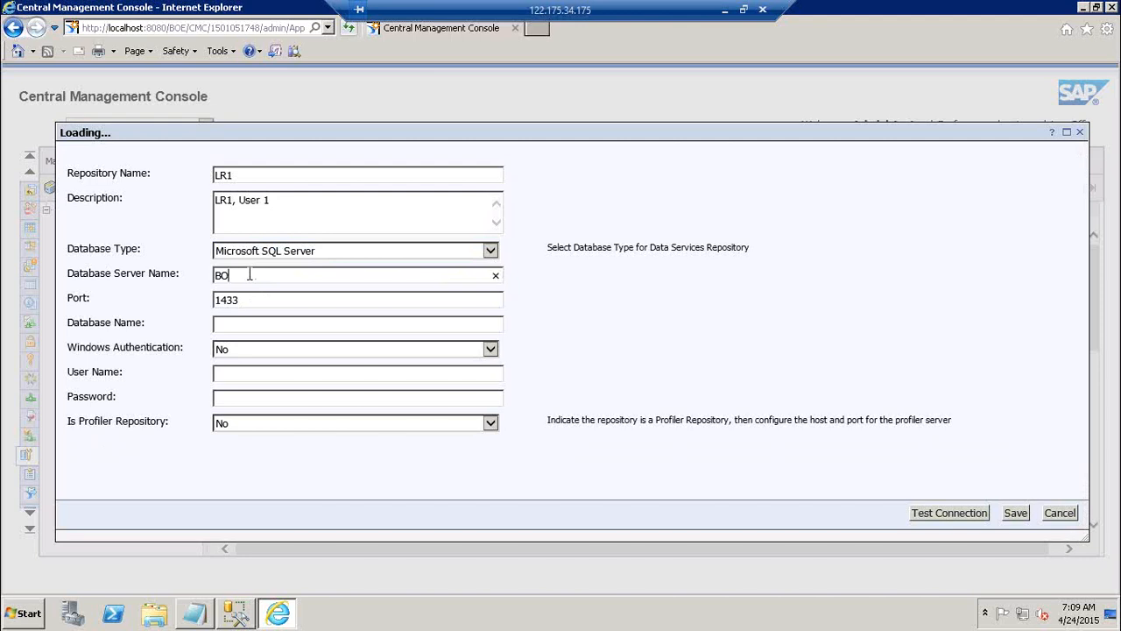
type("41")
key("Tab")
Enter DB_LR1 as the repository's database name and choose No for Windows Authentication
left_click(271, 300)
left_click(243, 324)
type("DB_LR1")
left_click(257, 348)
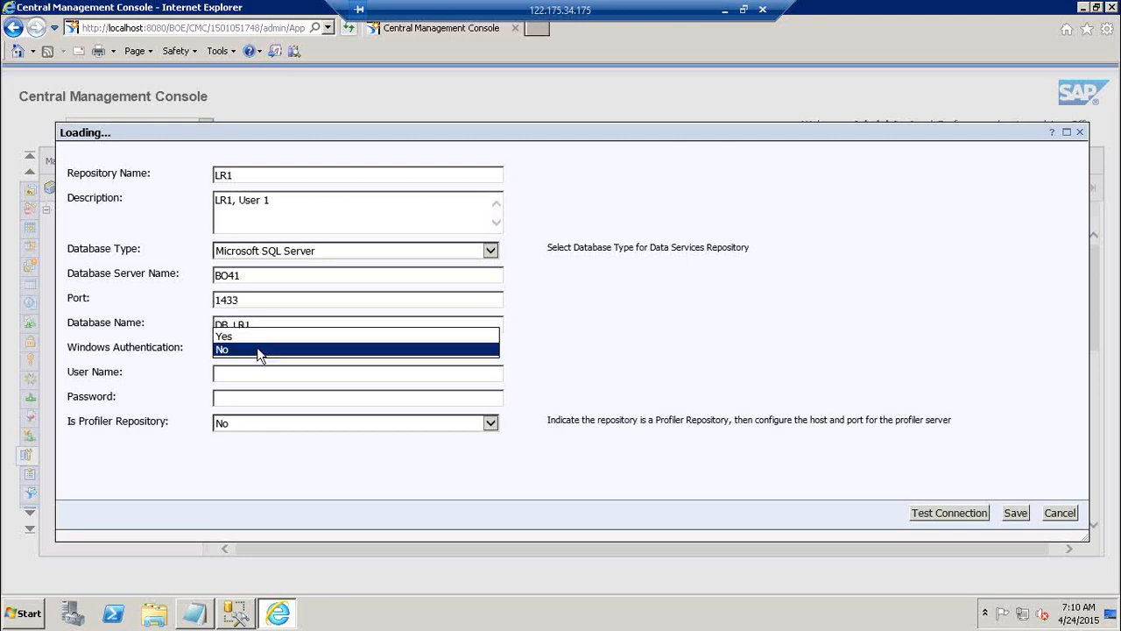
left_click(257, 349)
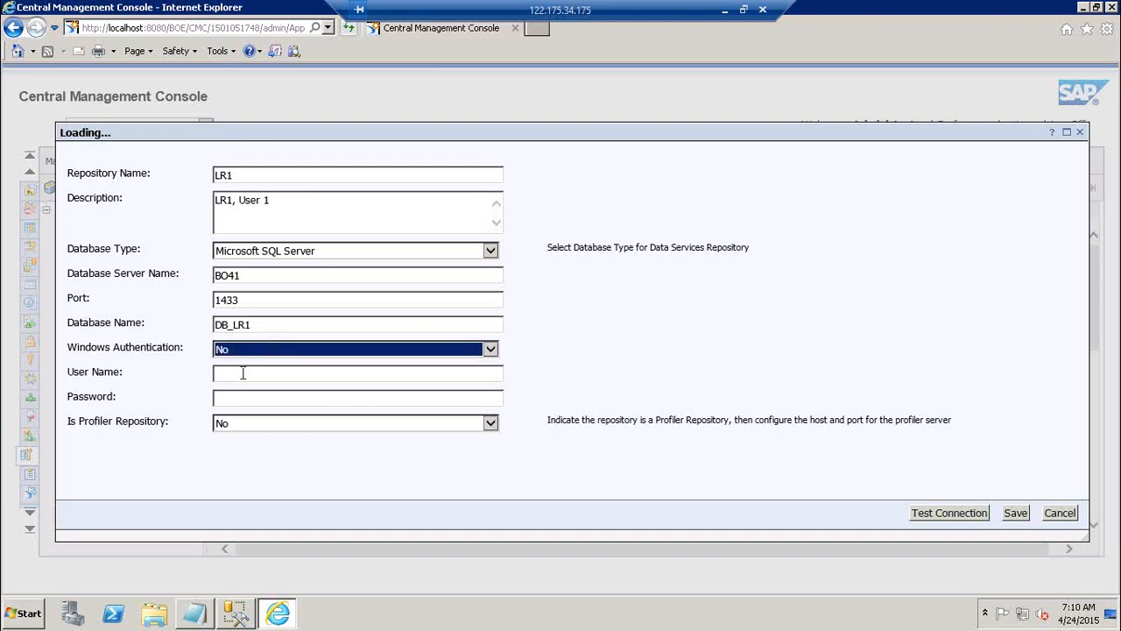
Enter the database user name and password for the LR1 repository and test its connection
left_click(243, 374)
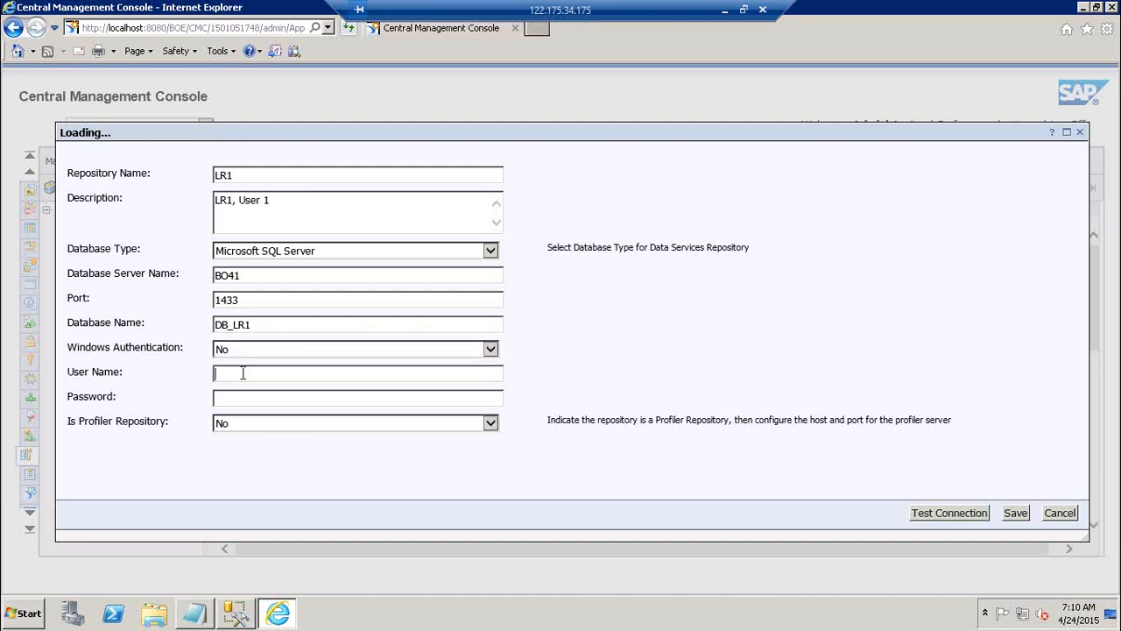
key("Tab")
left_click(947, 513)
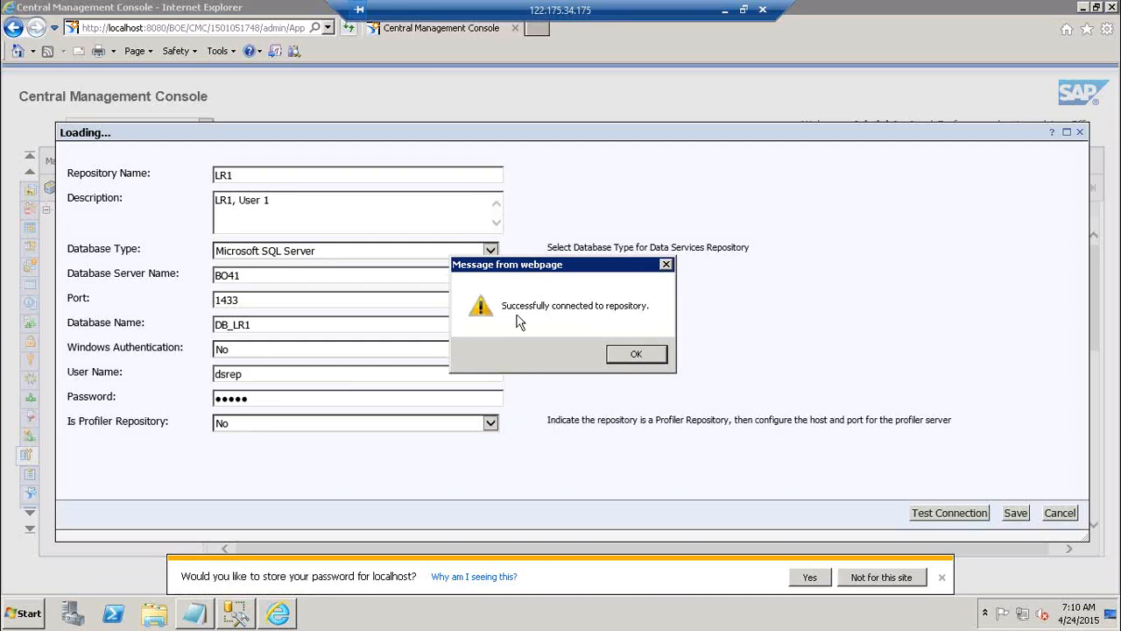
left_click(643, 356)
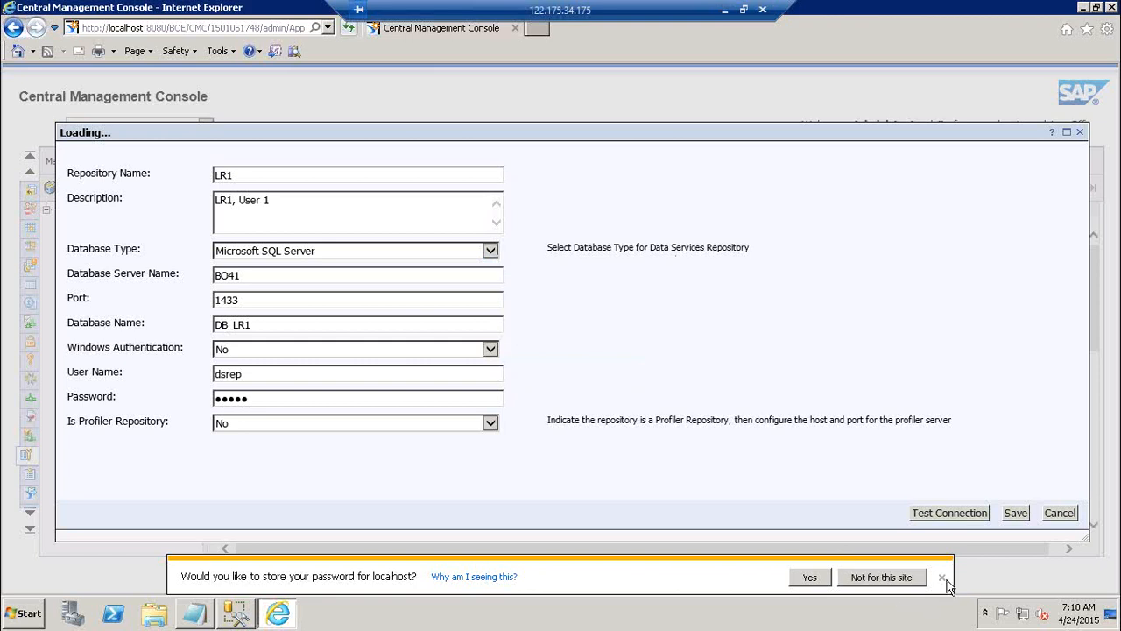
Save the LR1 repository registration, dismissing the password-storage prompt and the blocked-content warning
left_click(1023, 514)
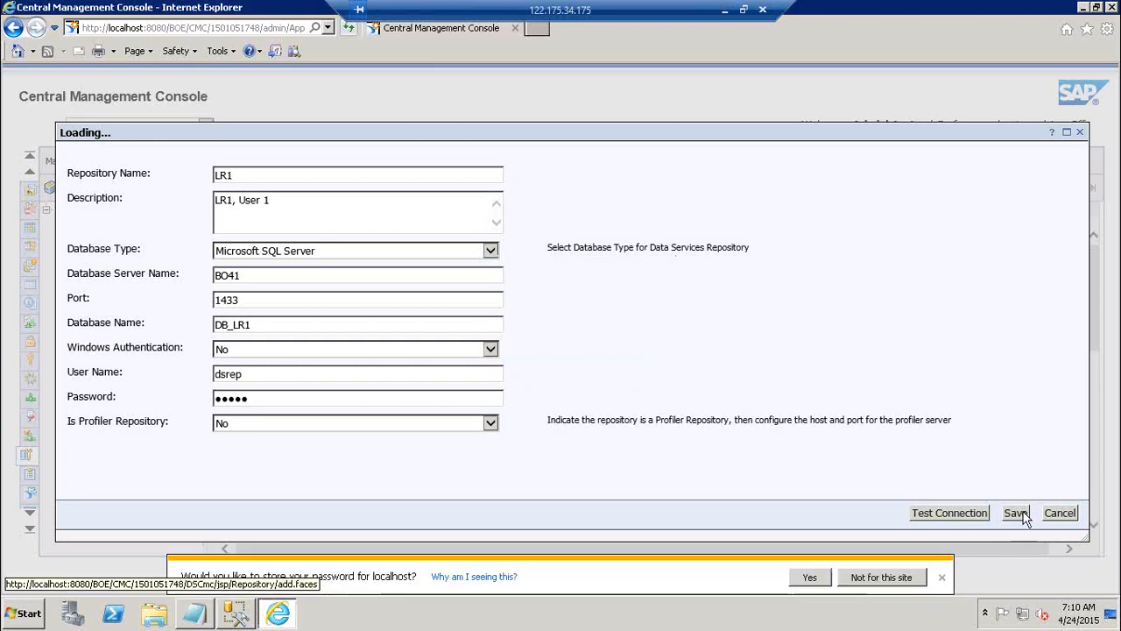
left_click(941, 579)
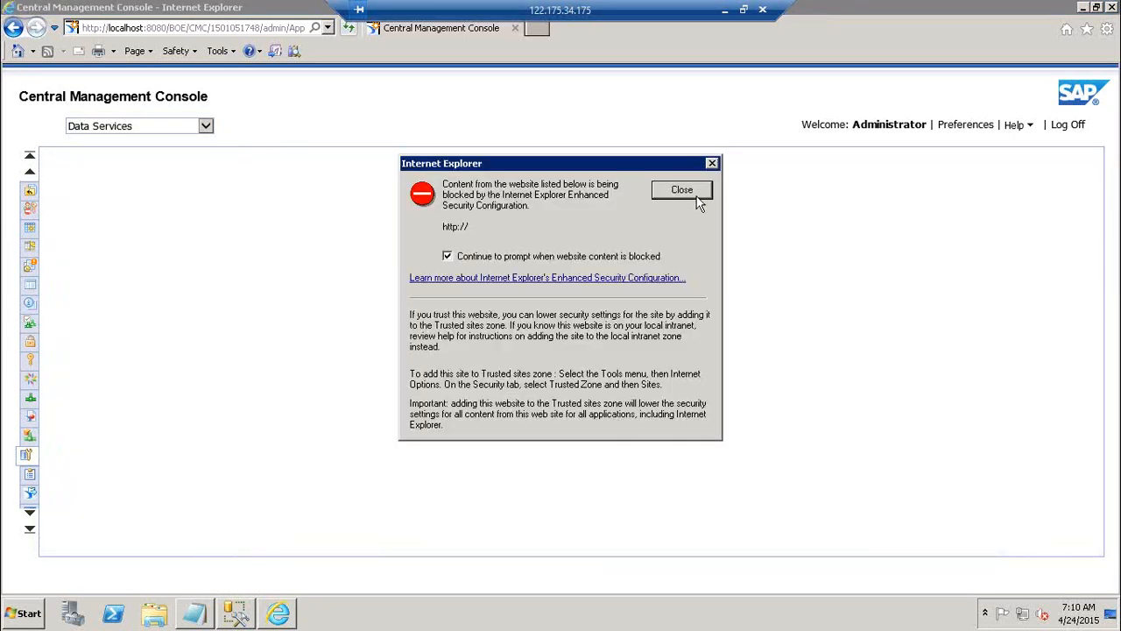
left_click(684, 191)
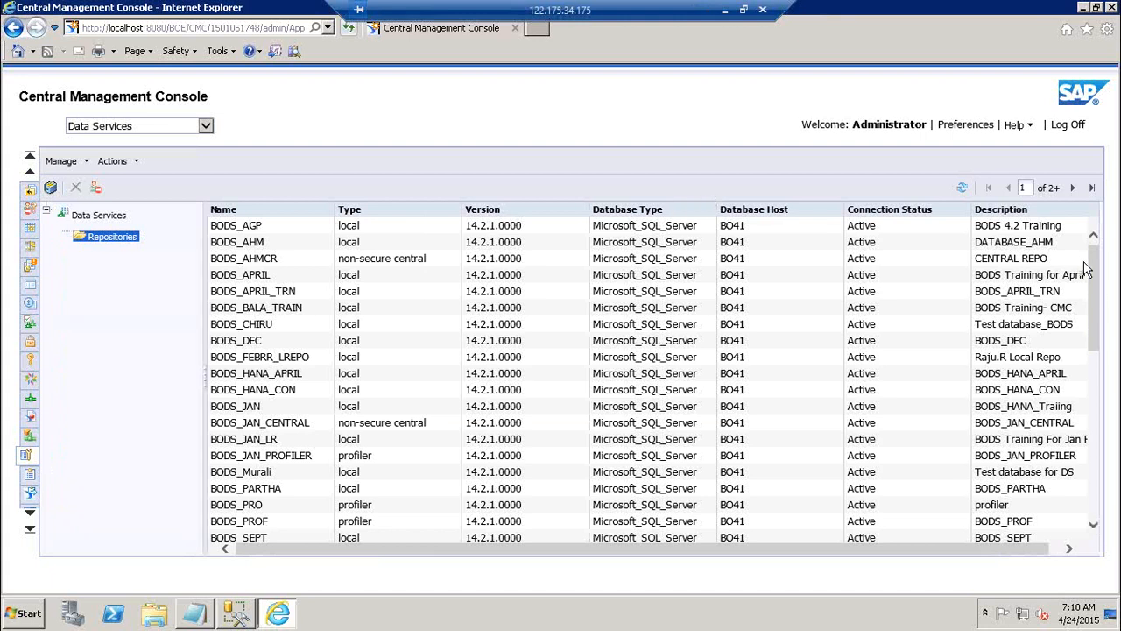
Find LR1 in the repository list and view its properties, closing them without changes
scroll(1096, 345, "down", 2)
left_click_drag(1097, 346, 1108, 436)
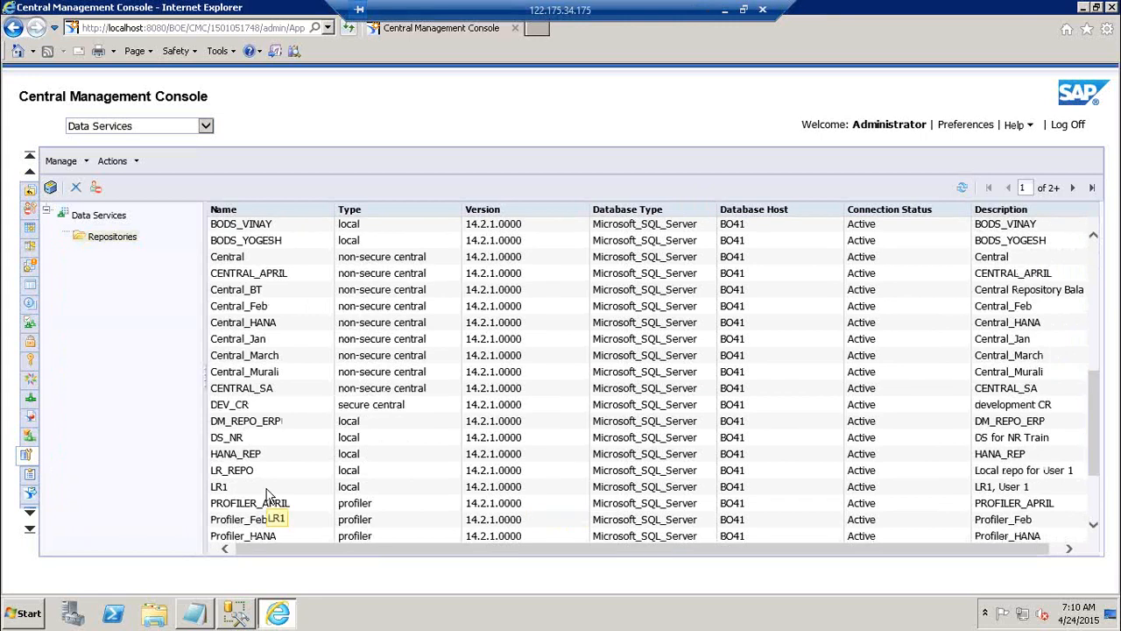
left_click(266, 488)
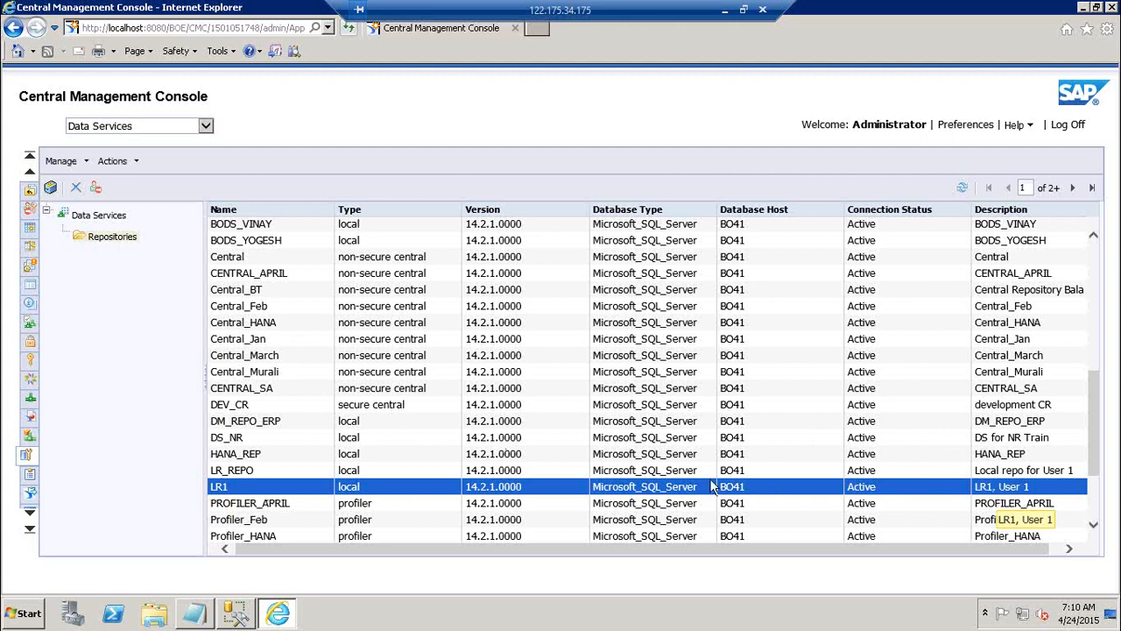
double_click(298, 491)
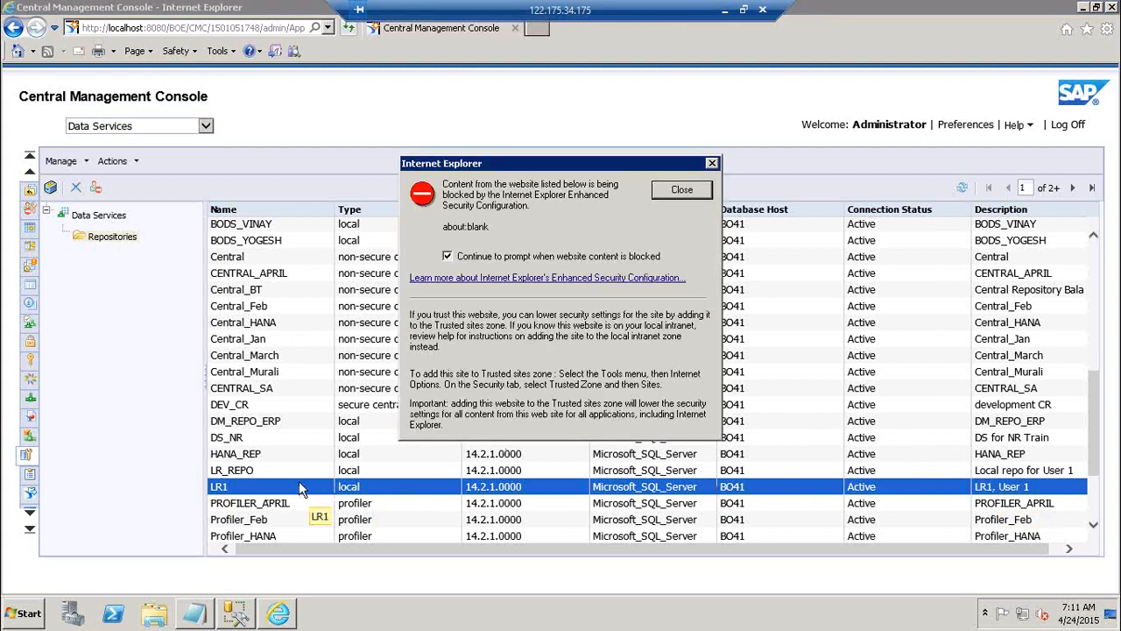
left_click(700, 194)
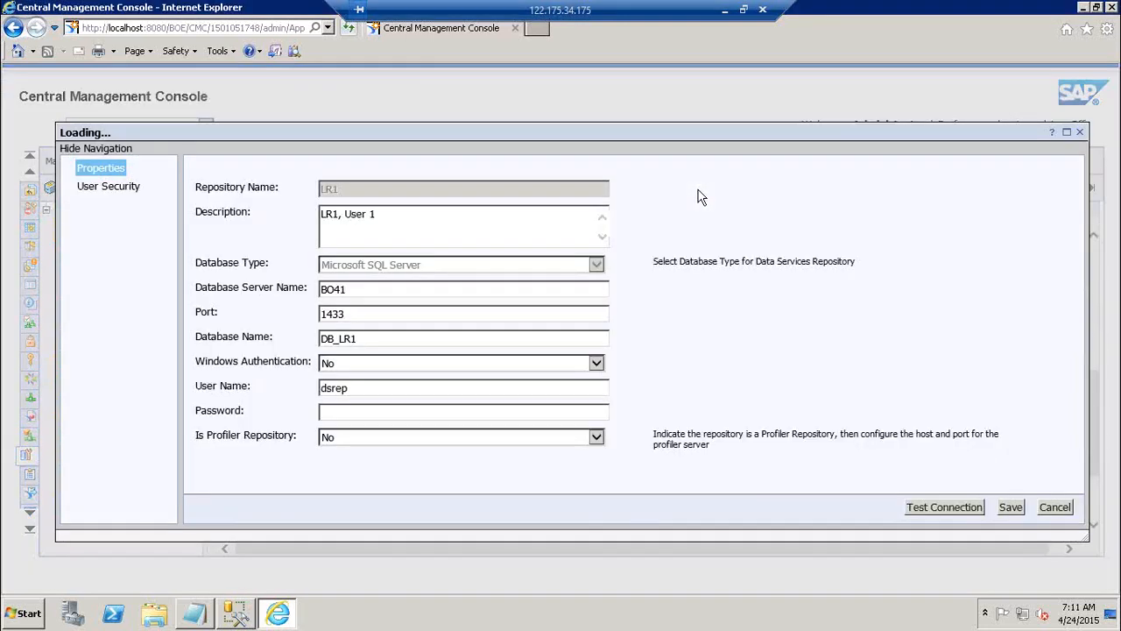
left_click(1056, 507)
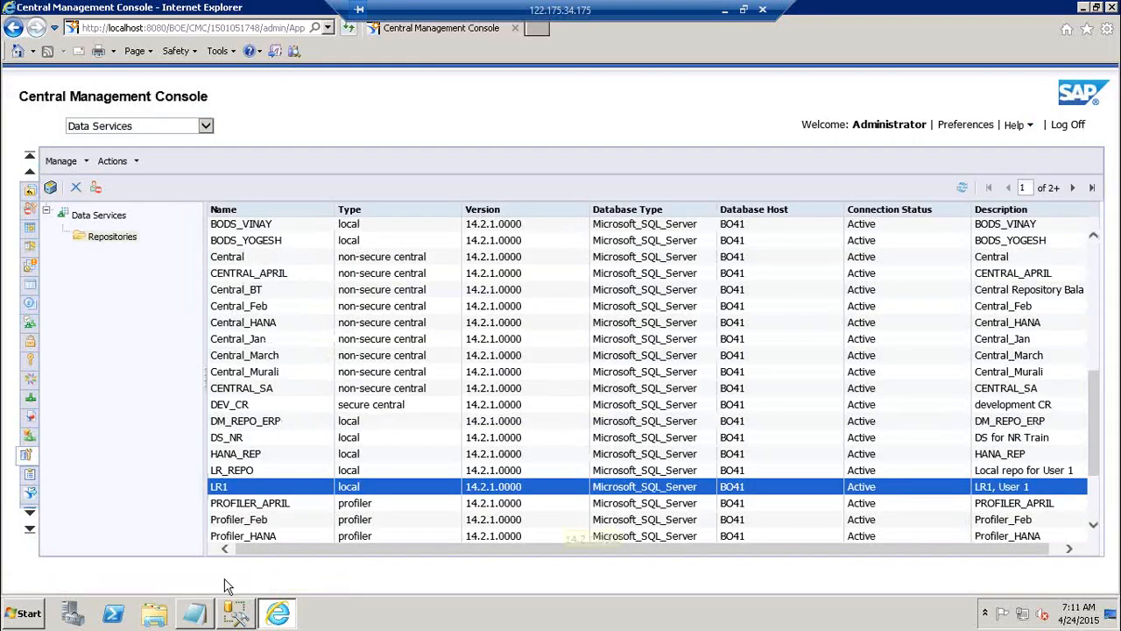
Switch to the Notepad checklist, mark the repository registration item "Done" and add "-->" after the Designer login item
left_click(196, 614)
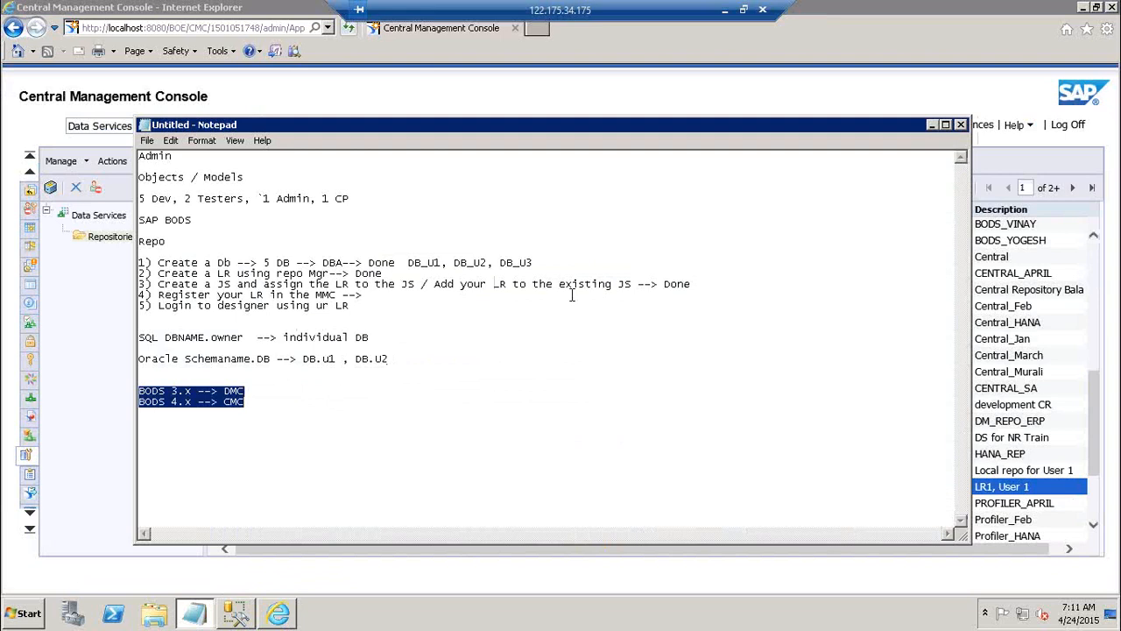
left_click(457, 295)
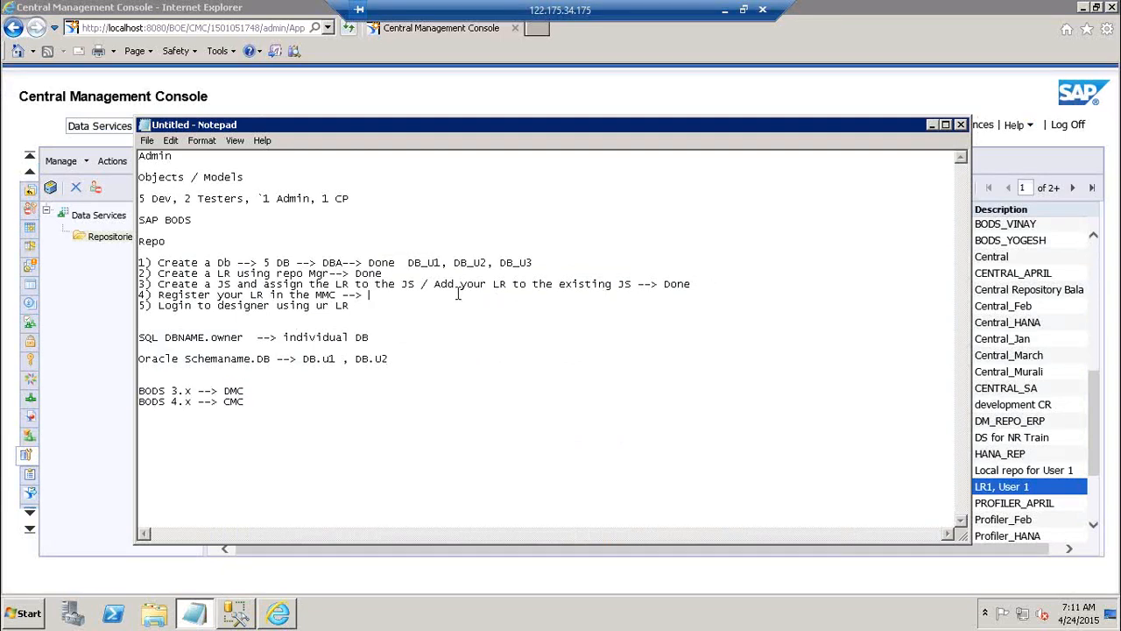
type("Done")
key("Down")
type("-->")
left_click(411, 291)
left_click(932, 125)
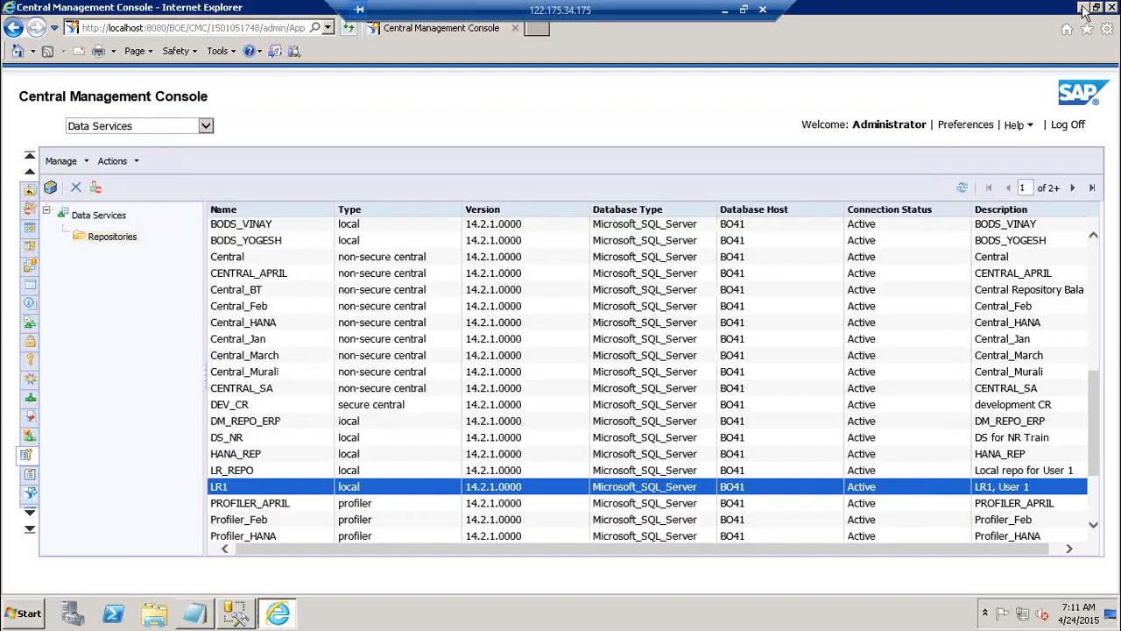
Minimize the browser and launch Data Services Designer from SAP Data Services 4.2
left_click(1084, 7)
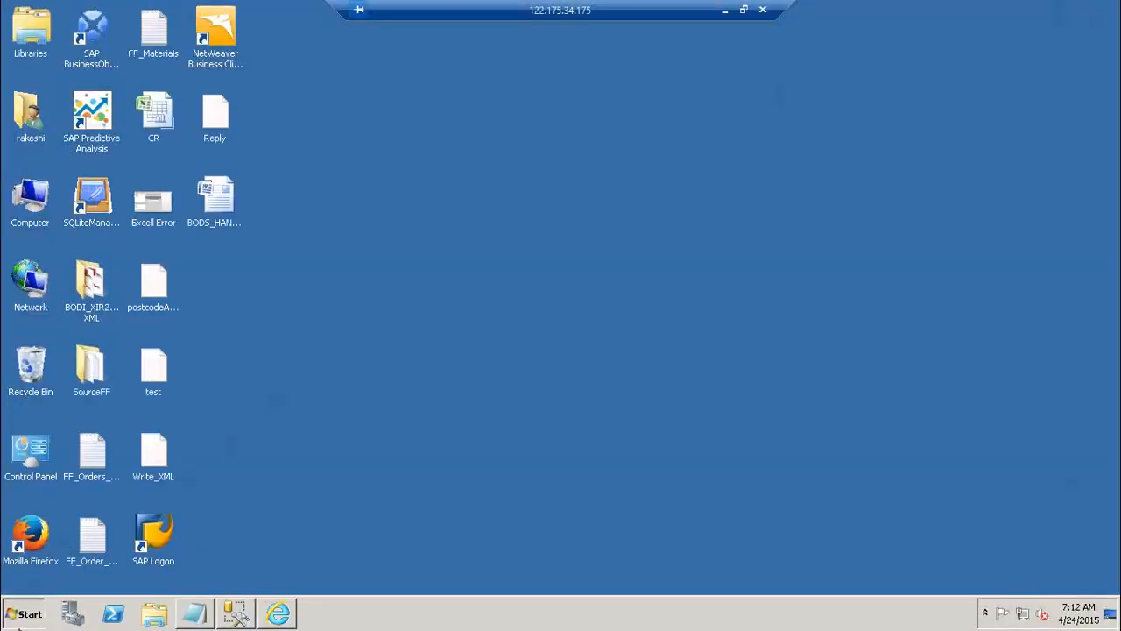
left_click(25, 613)
left_click(95, 550)
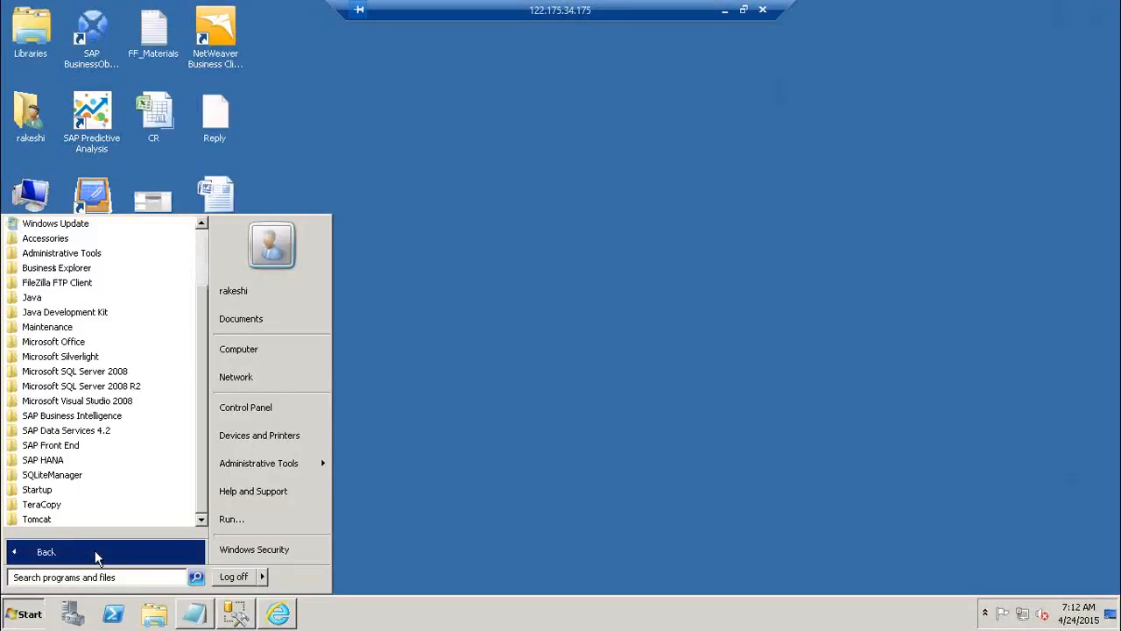
left_click(97, 435)
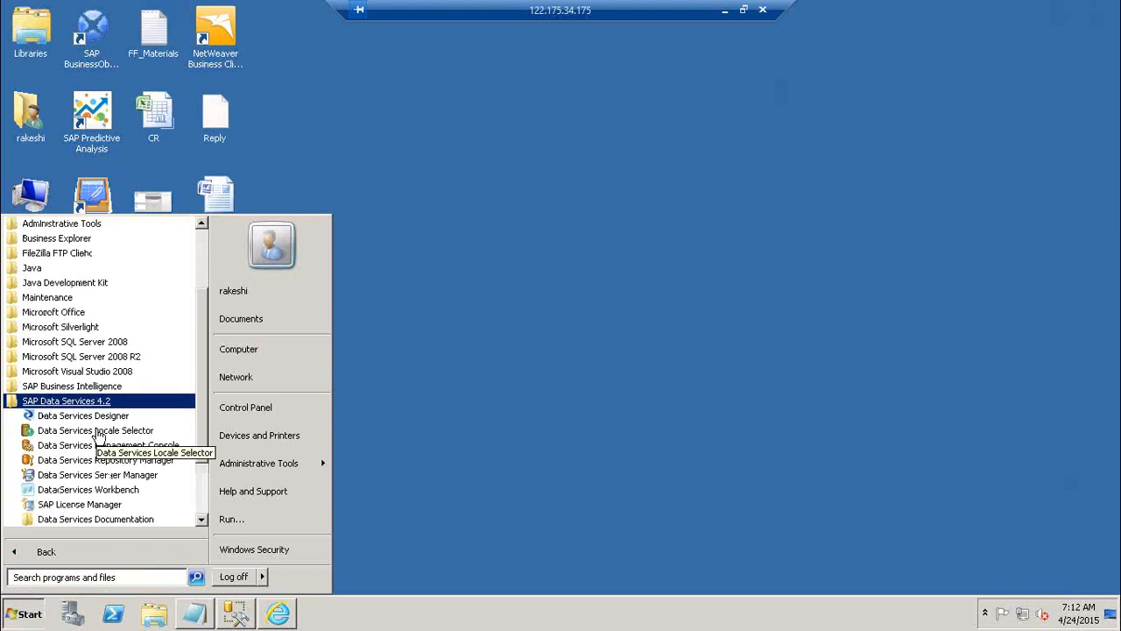
left_click(79, 417)
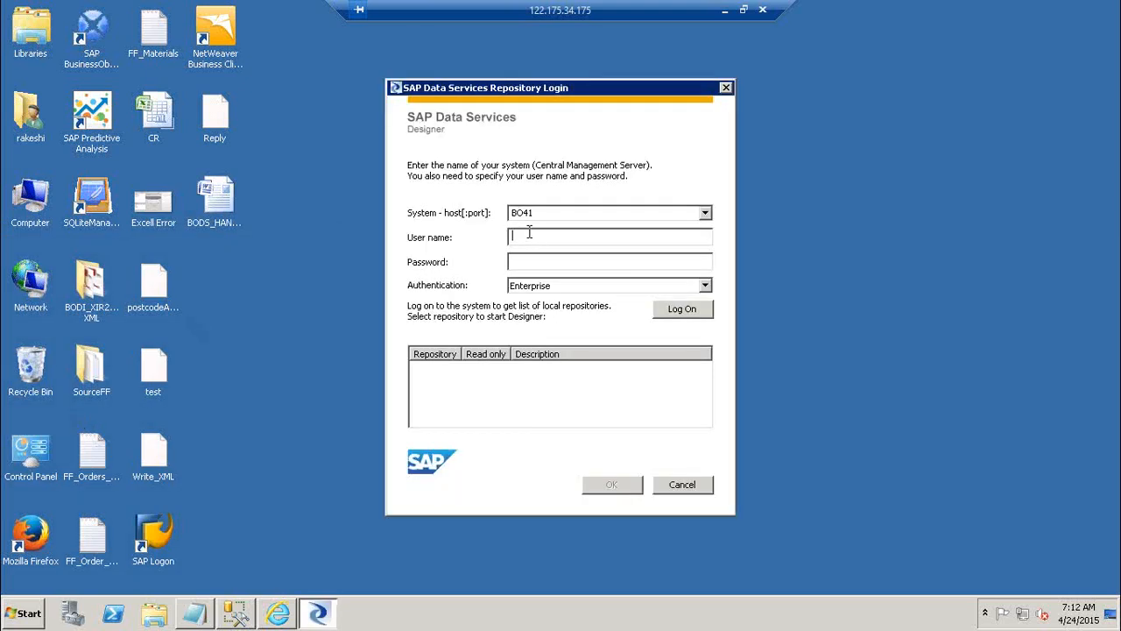
Log on to system BO41 as Administrator with the account password and Enterprise authentication
double_click(557, 212)
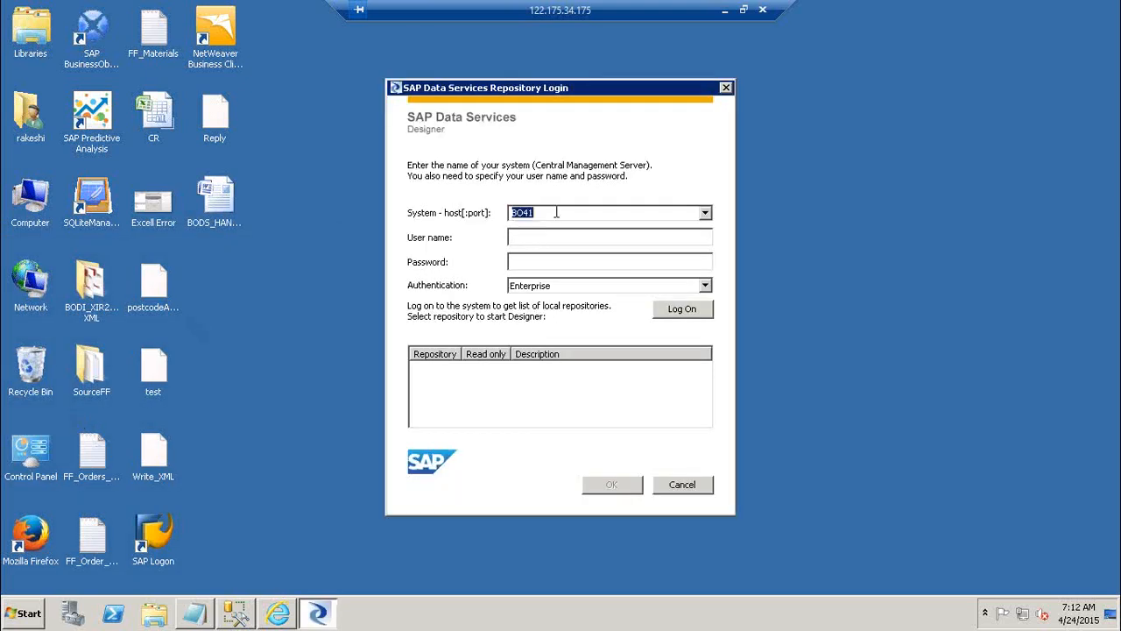
left_click(527, 237)
type("Administrator")
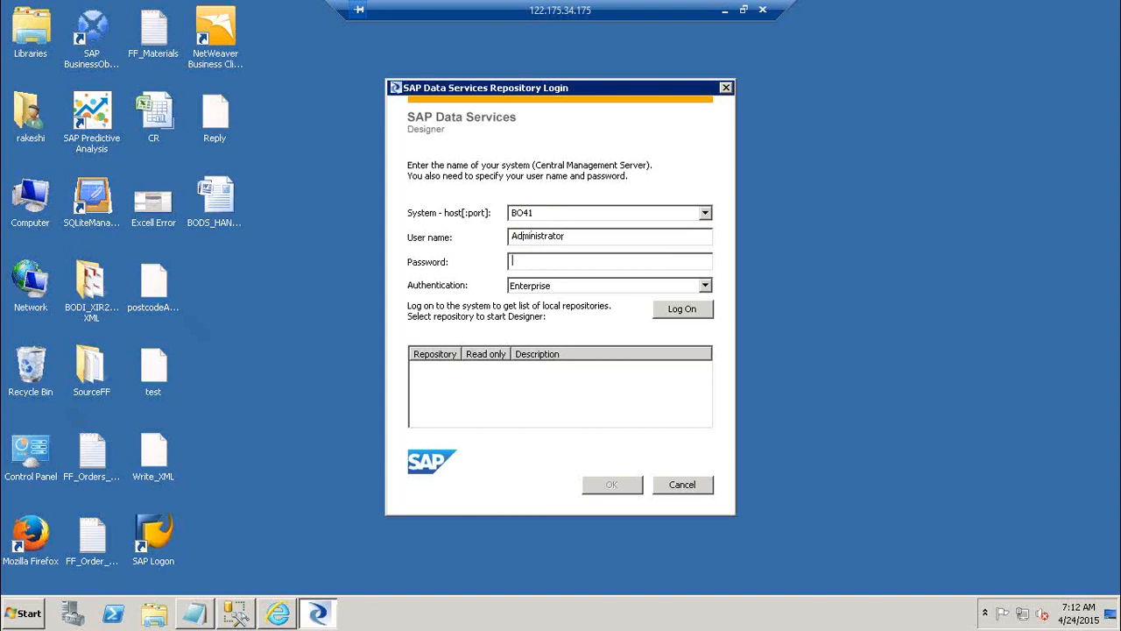
type("•••••••••")
left_click(542, 292)
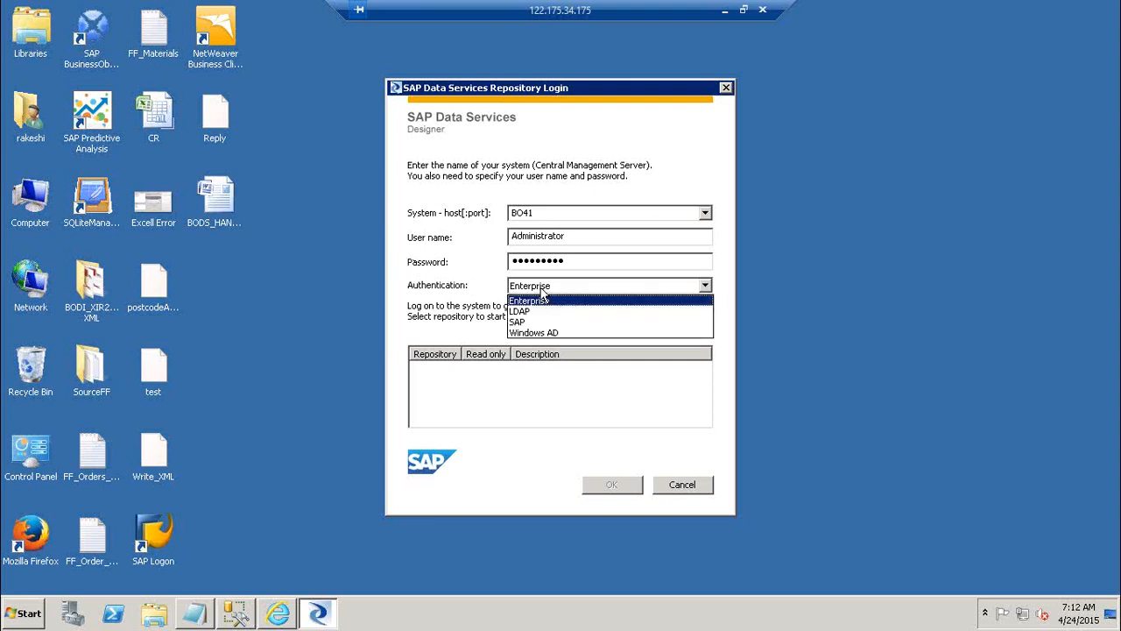
left_click(542, 303)
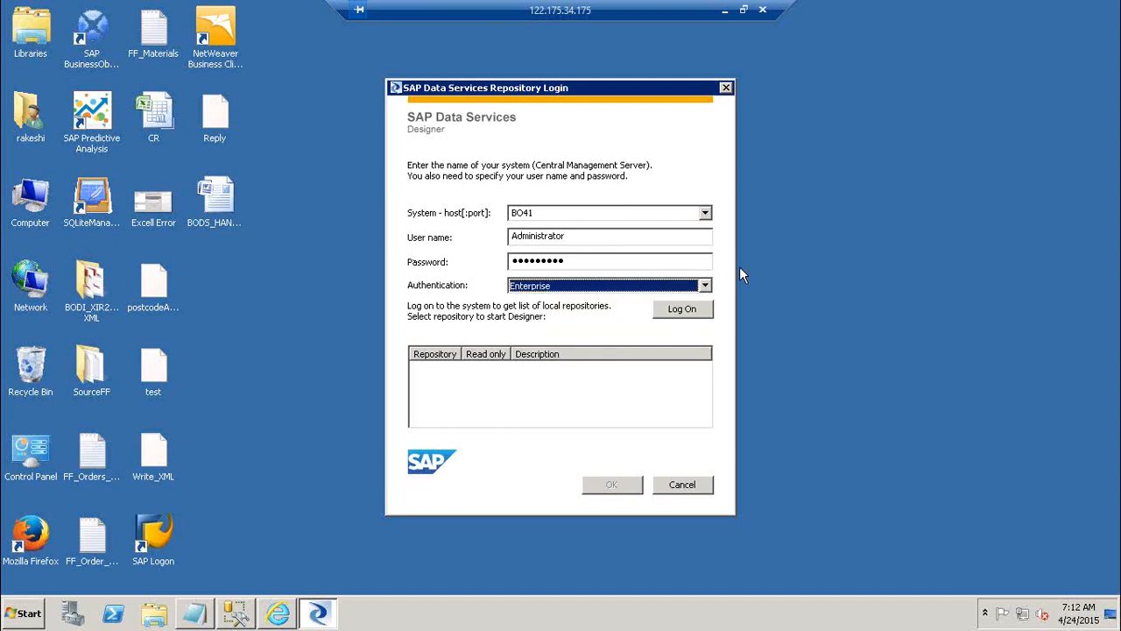
left_click(691, 309)
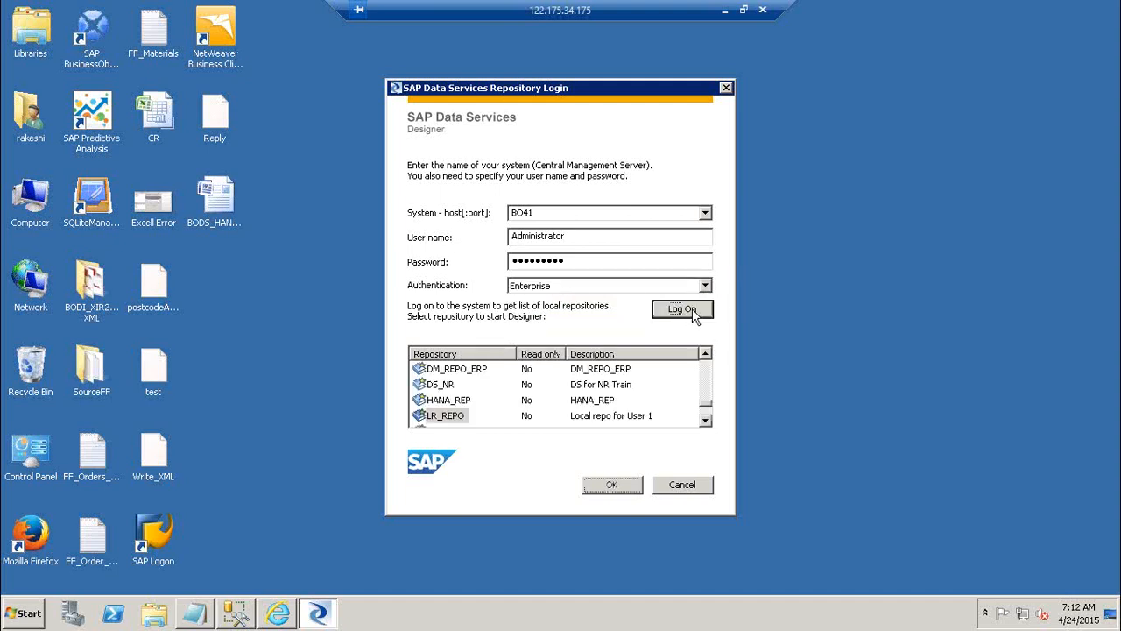
Choose LR1 as the repository to start Designer with and fill in the repository password
left_click(705, 420)
left_click(705, 421)
left_click(705, 420)
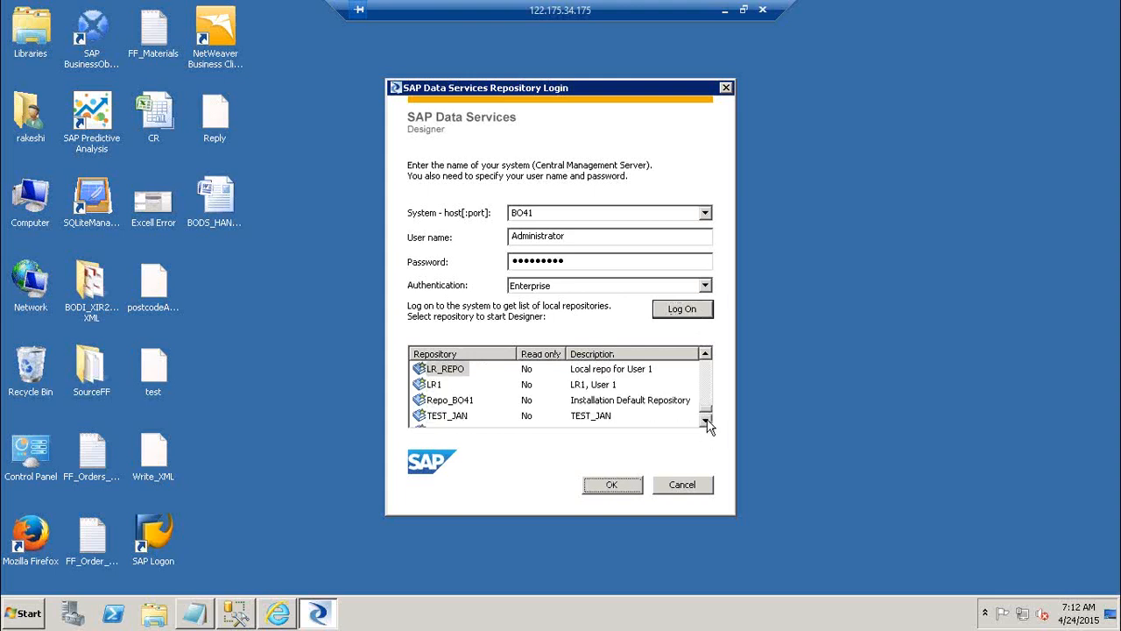
left_click(435, 385)
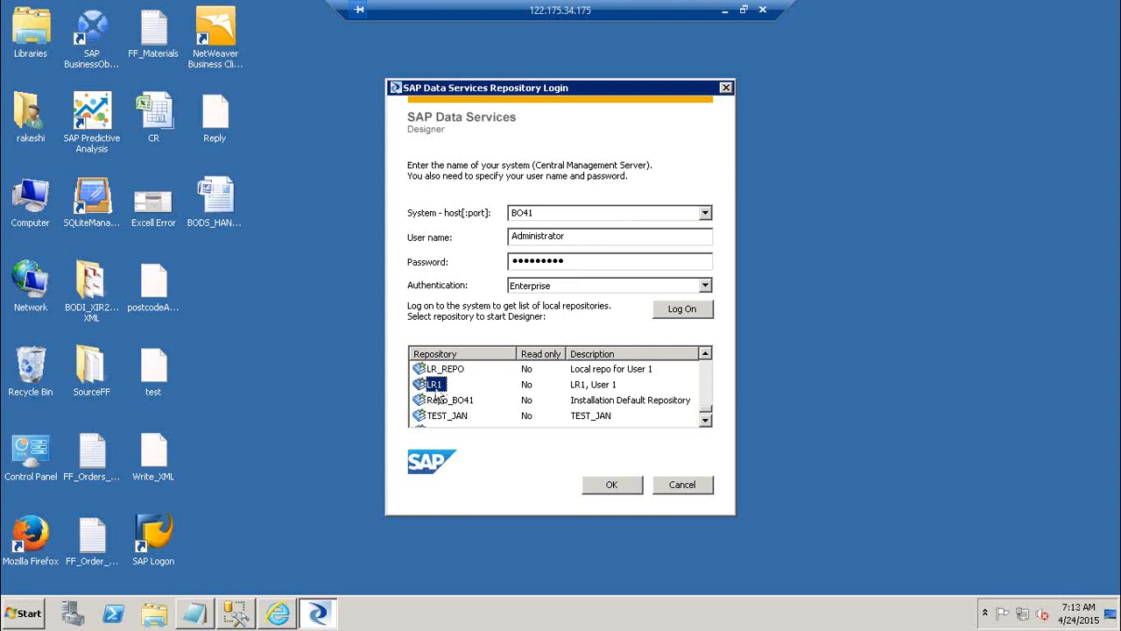
left_click(613, 486)
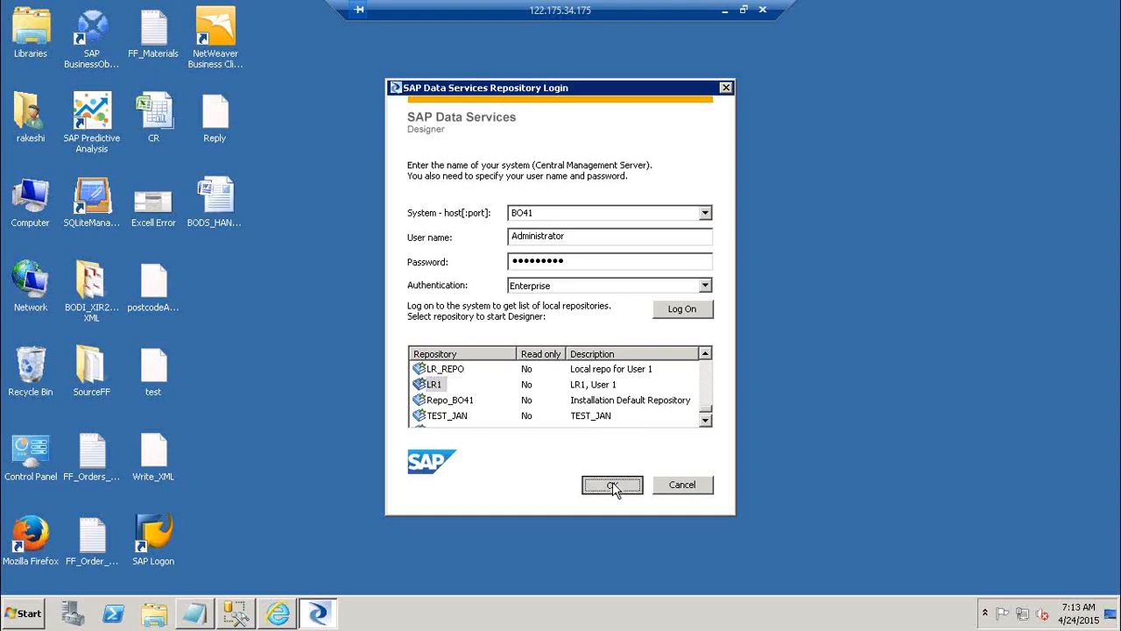
type("•••••")
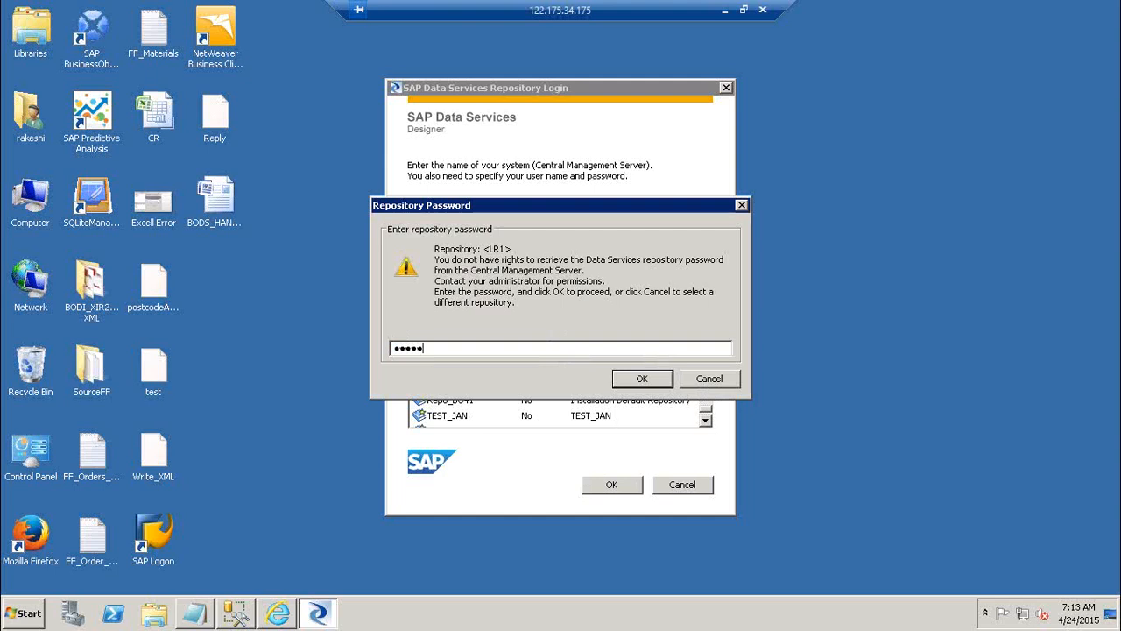
Switch to SQL Server Management Studio, examine the users under DB_LR1's Security folder, and return to the repository password prompt
left_click(237, 615)
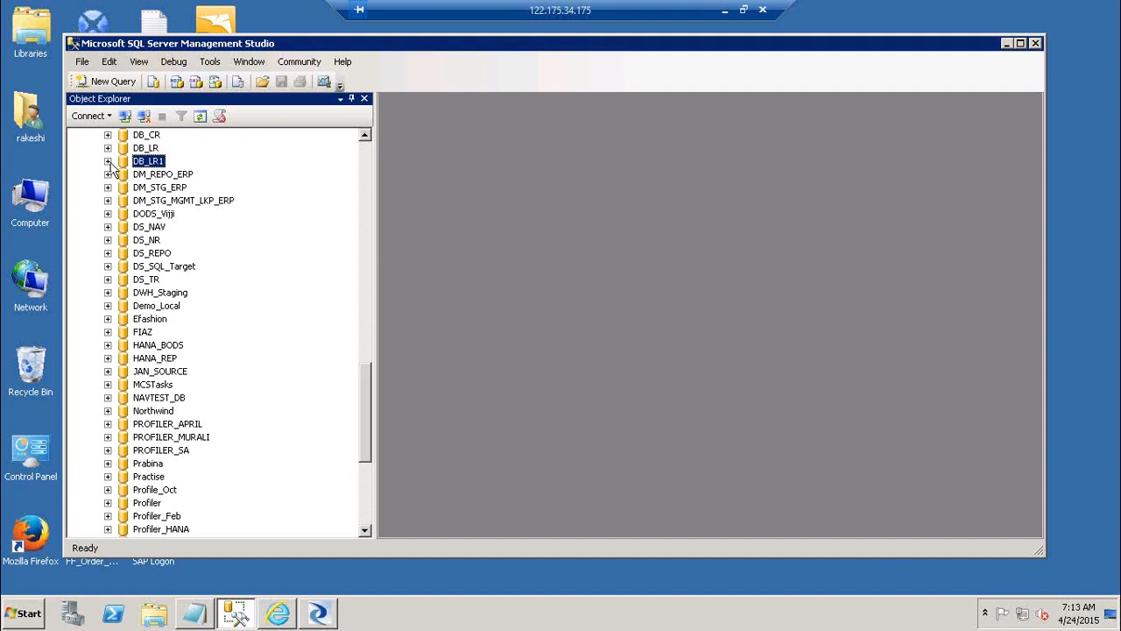
left_click(107, 161)
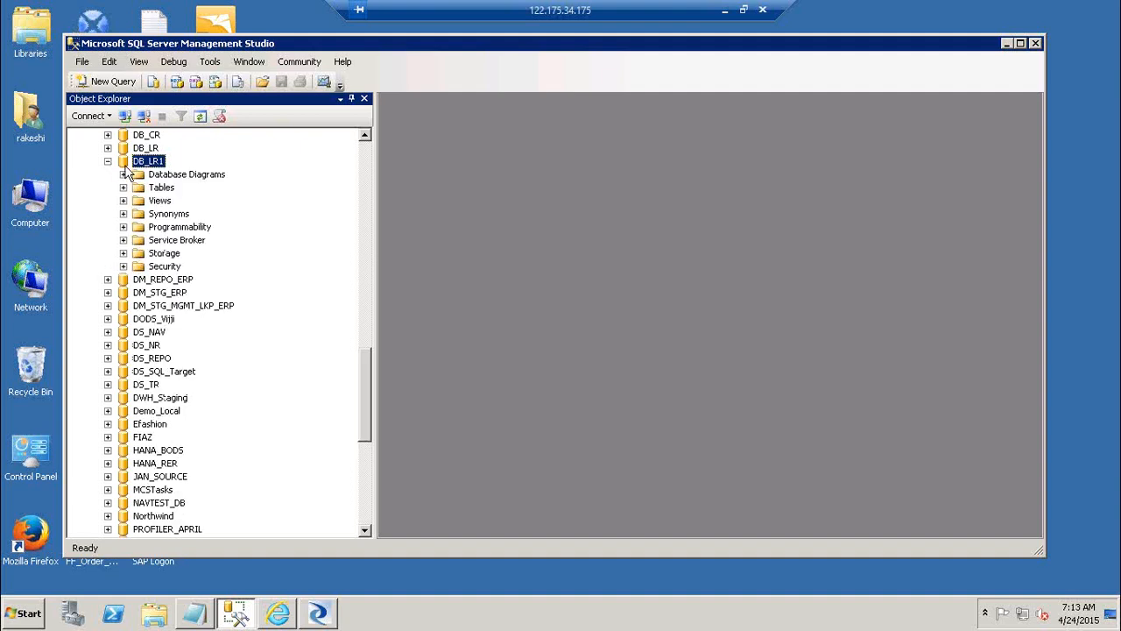
left_click(124, 267)
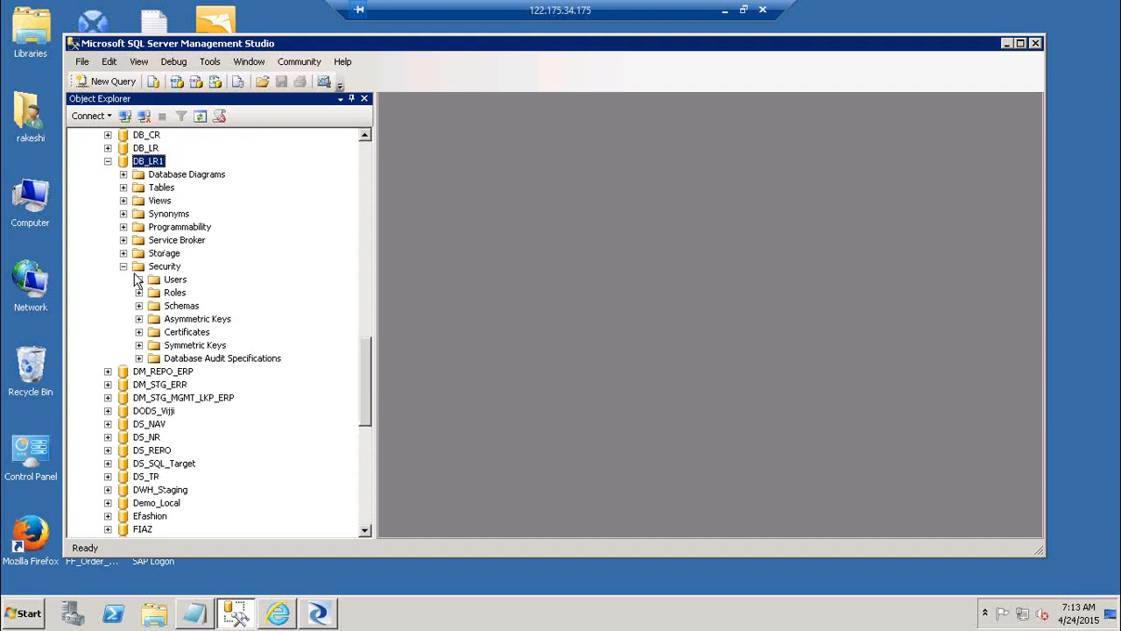
left_click(138, 279)
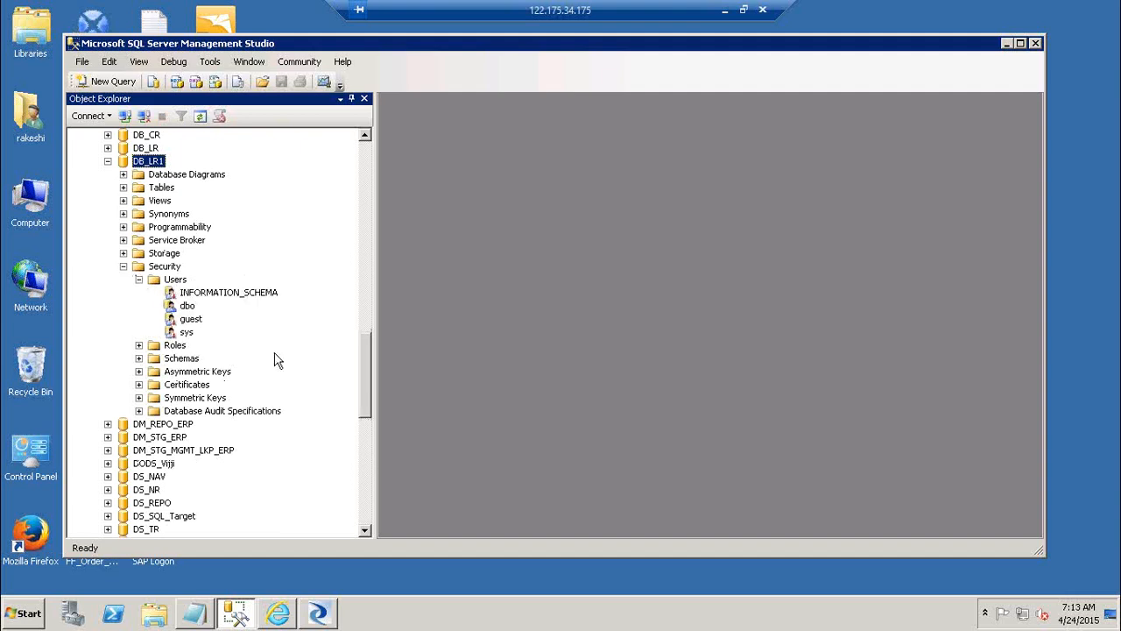
right_click(176, 281)
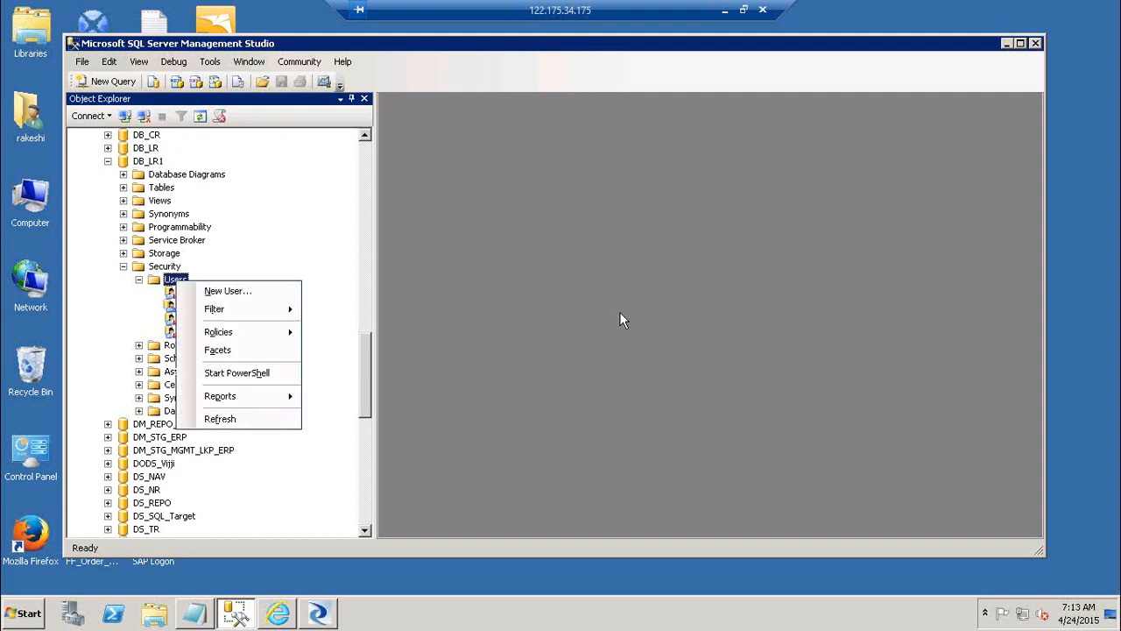
key("alt+Tab")
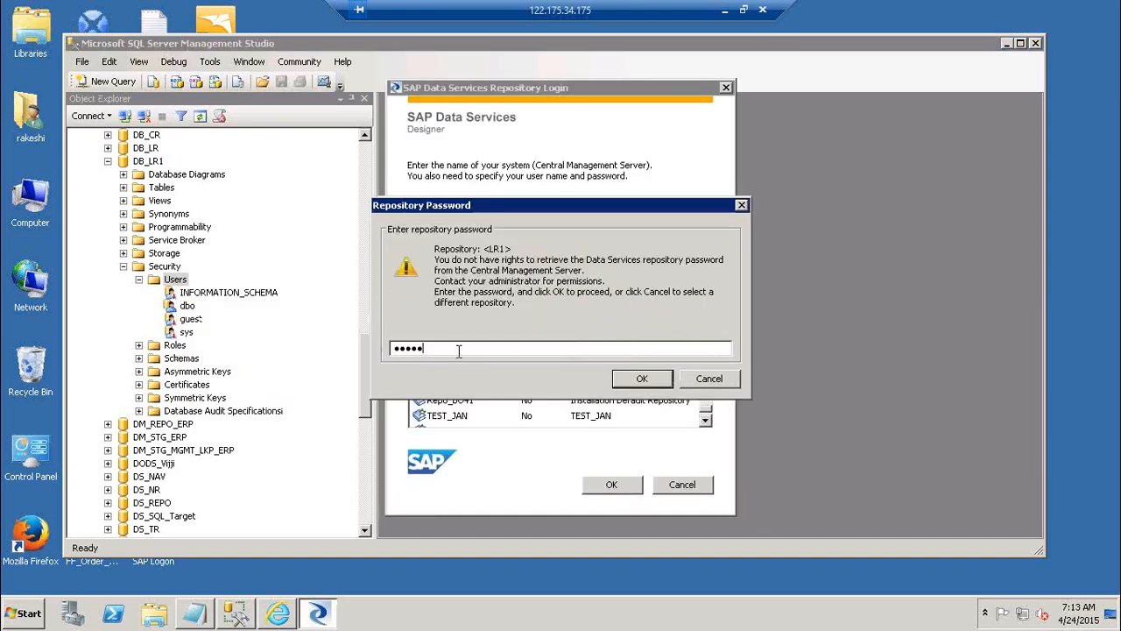
Re-enter the LR1 repository password to open Designer, minimize Management Studio and maximize the Designer window
key("BackSpace")
key("BackSpace")
key("BackSpace")
key("BackSpace")
key("BackSpace")
type("•••••")
left_click(635, 382)
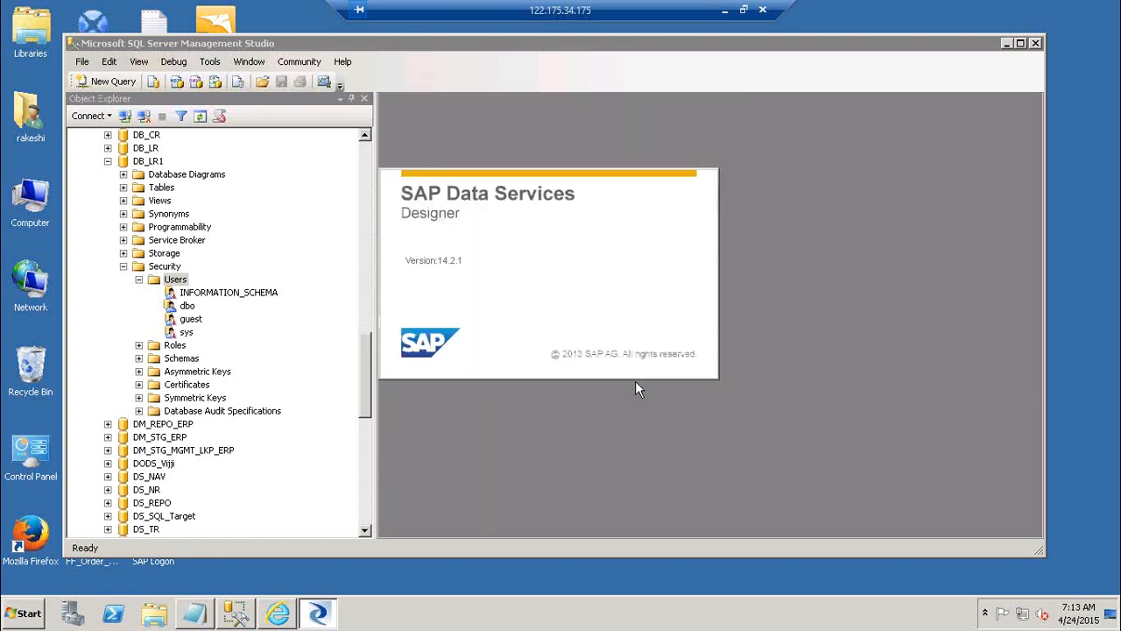
left_click(1007, 43)
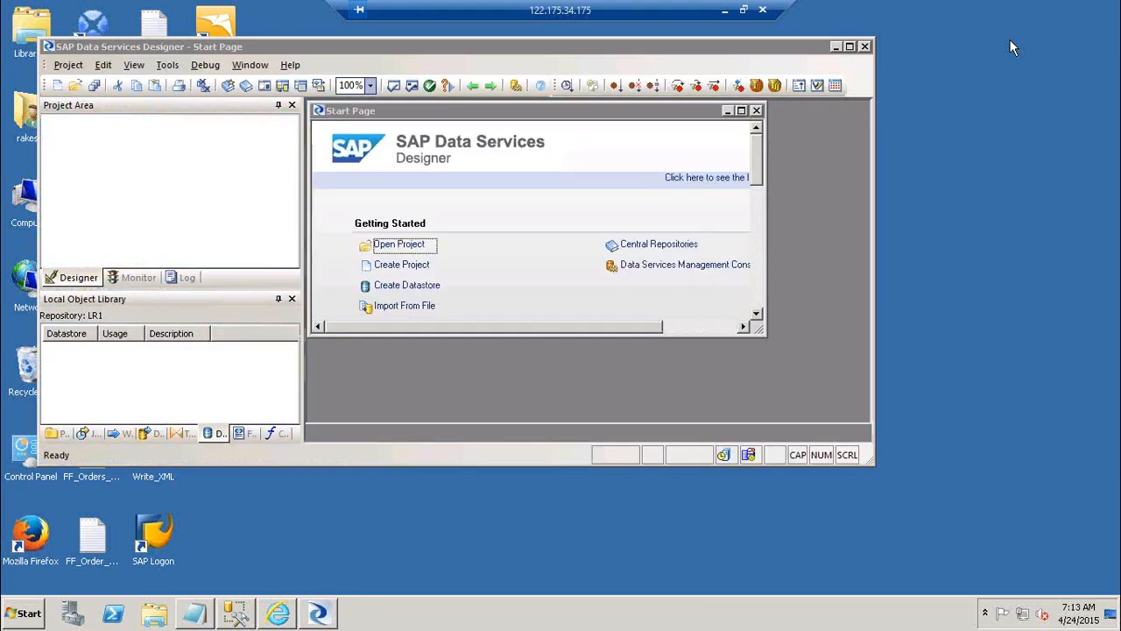
left_click(853, 48)
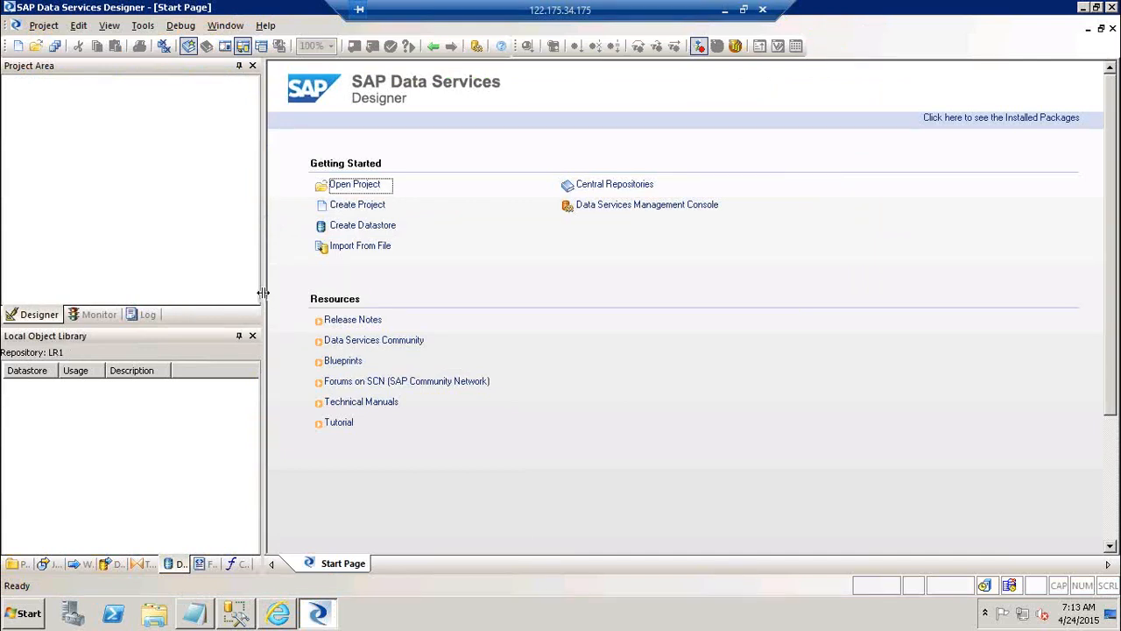
Widen the Project Area pane, and mark step 5, login to Designer, as Done in the Notepad checklist before minimizing it
left_click_drag(263, 292, 363, 294)
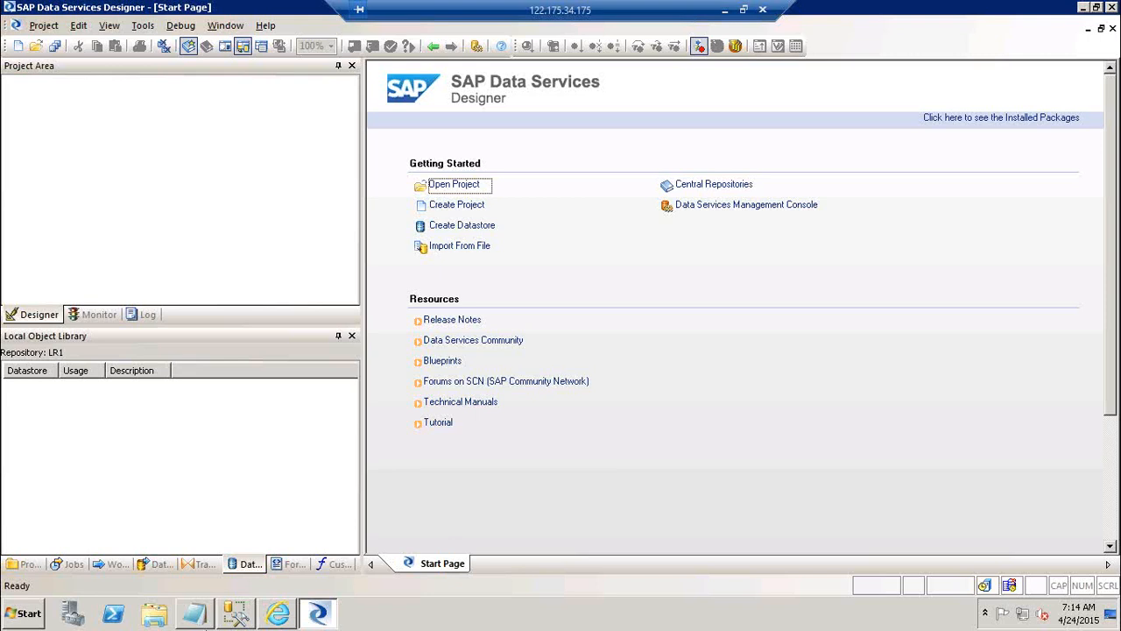
left_click(194, 617)
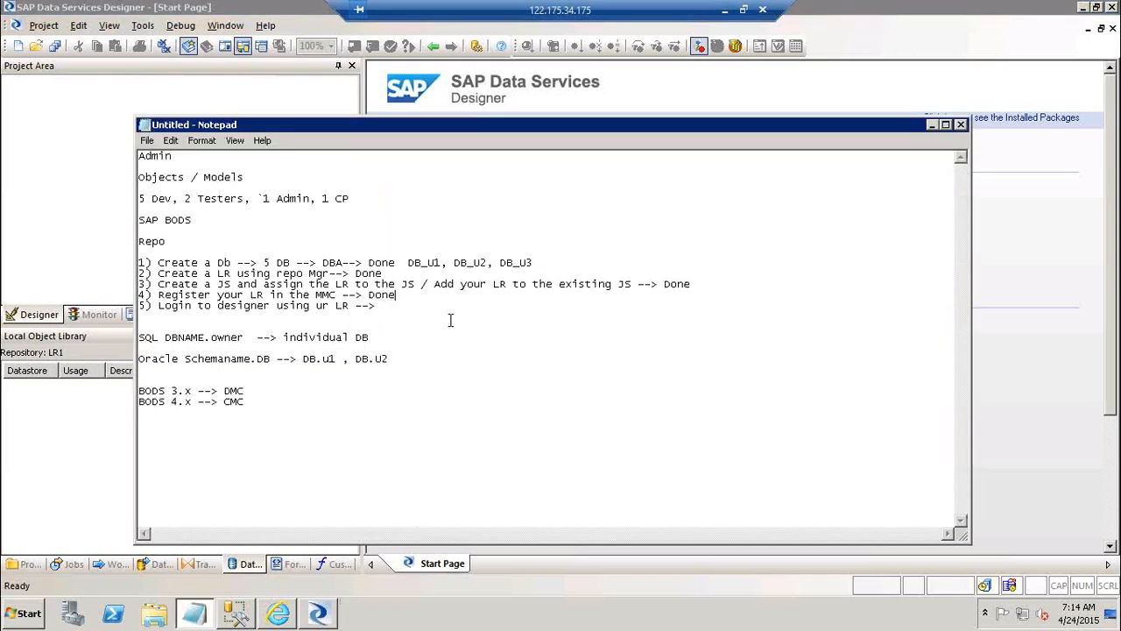
type("Done")
left_click(933, 125)
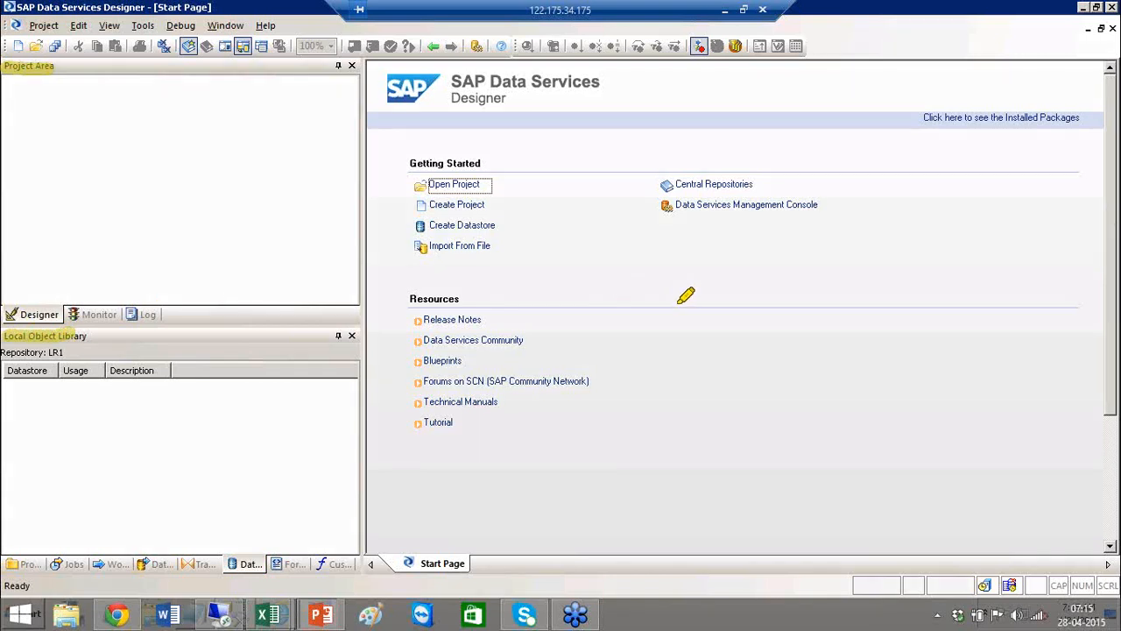
Look through the Monitor, Log and Designer views of the empty Project Area
mouse_move(684, 296)
left_mouse_down()
mouse_move(706, 328)
mouse_move(857, 228)
left_mouse_up()
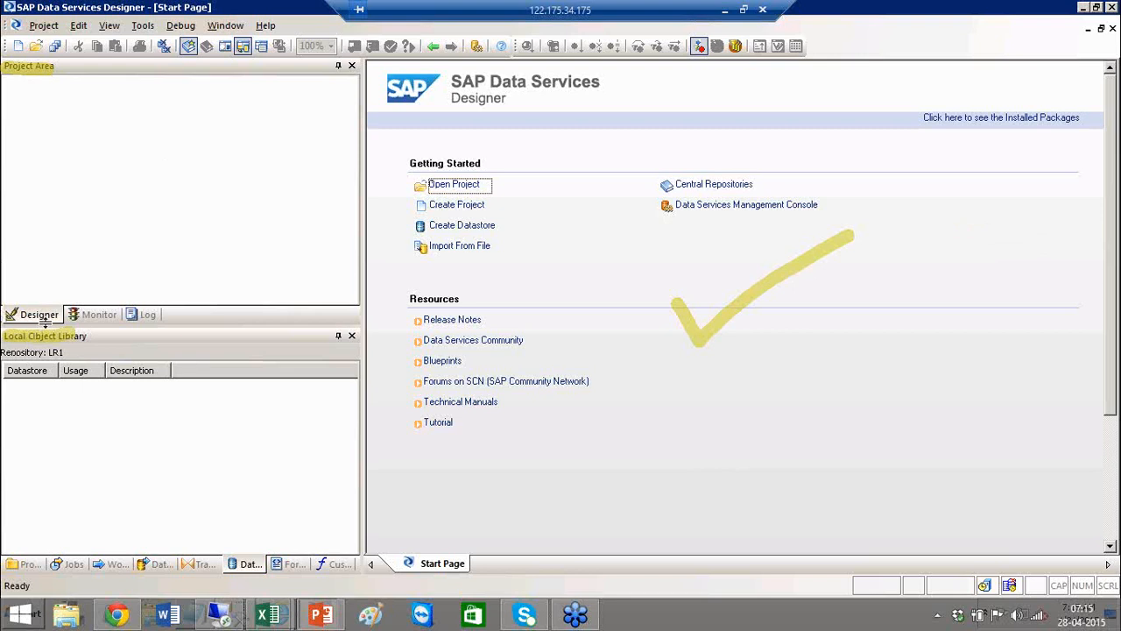
left_click(95, 315)
left_click(136, 317)
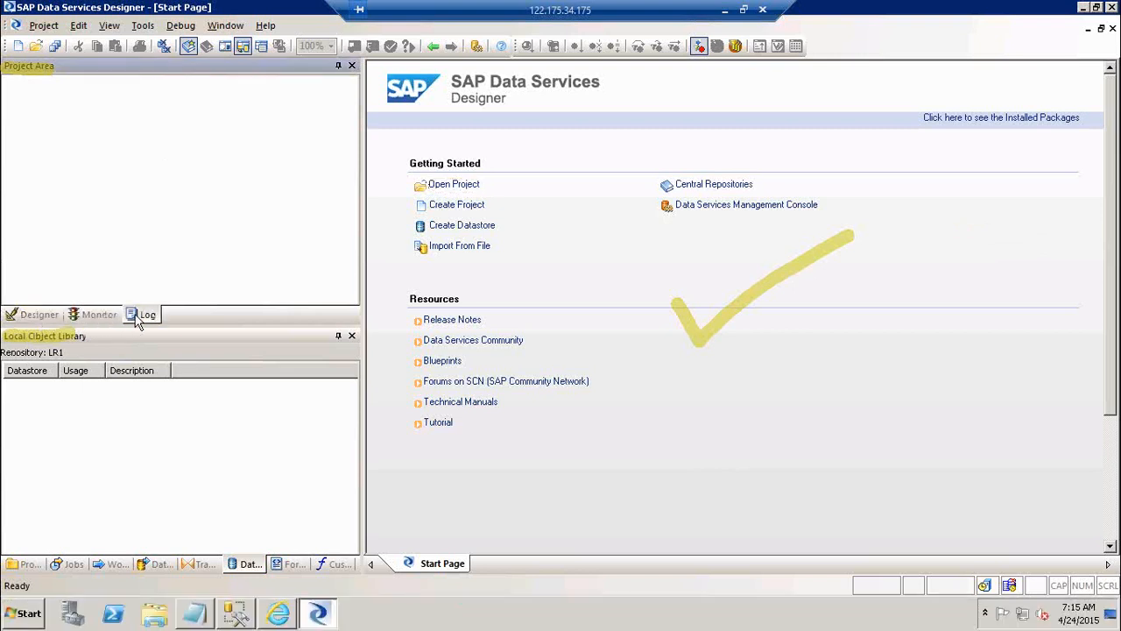
left_click(37, 317)
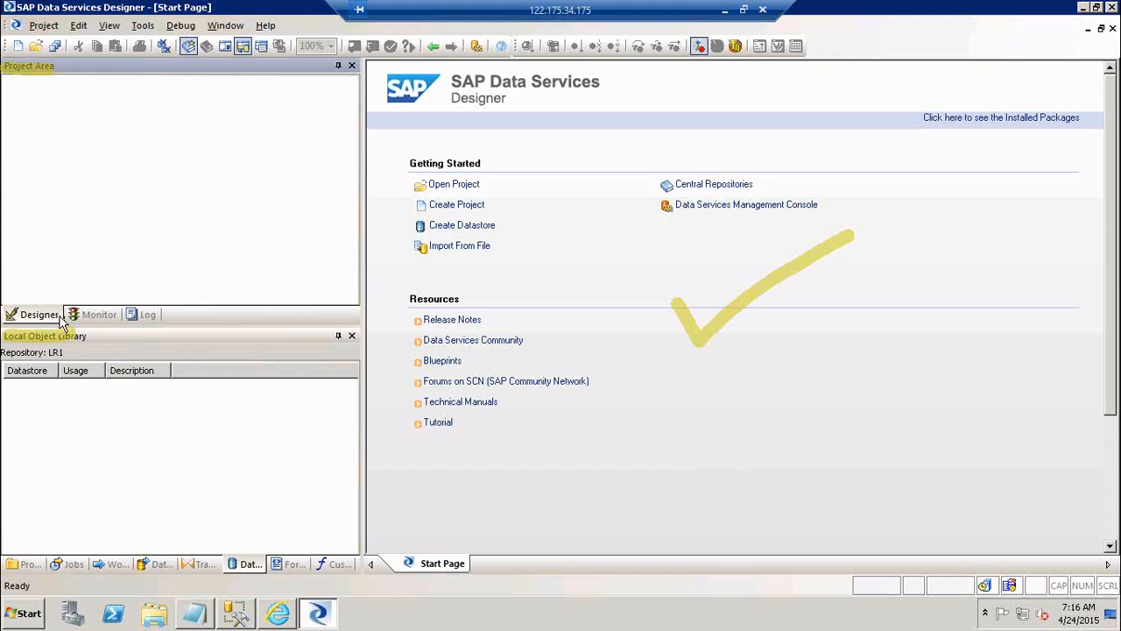
left_click(101, 319)
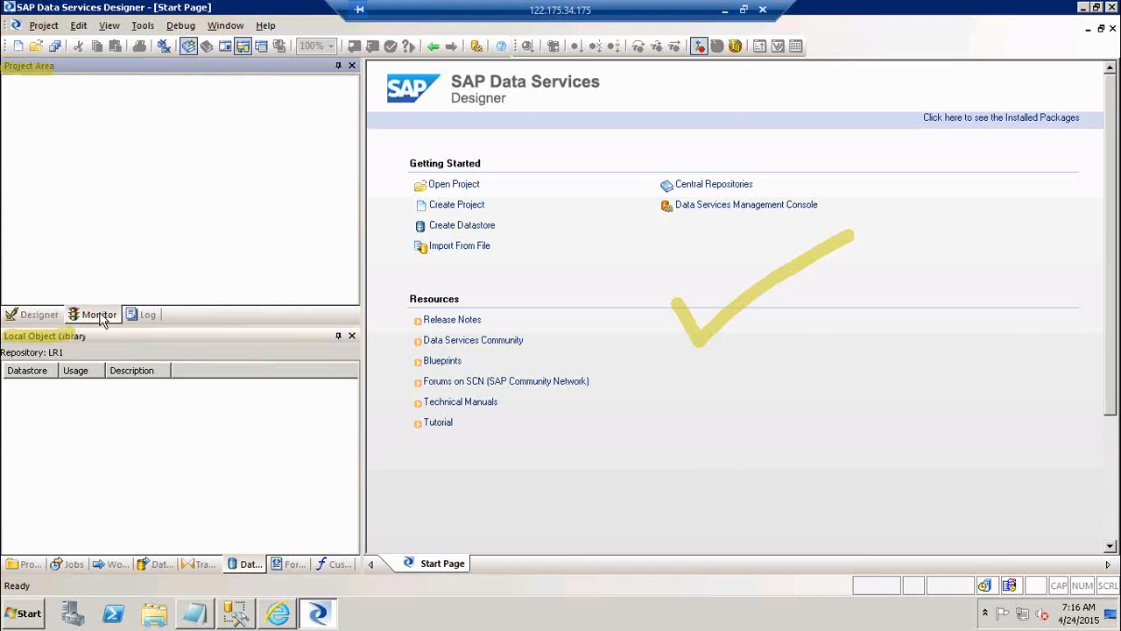
left_click(144, 318)
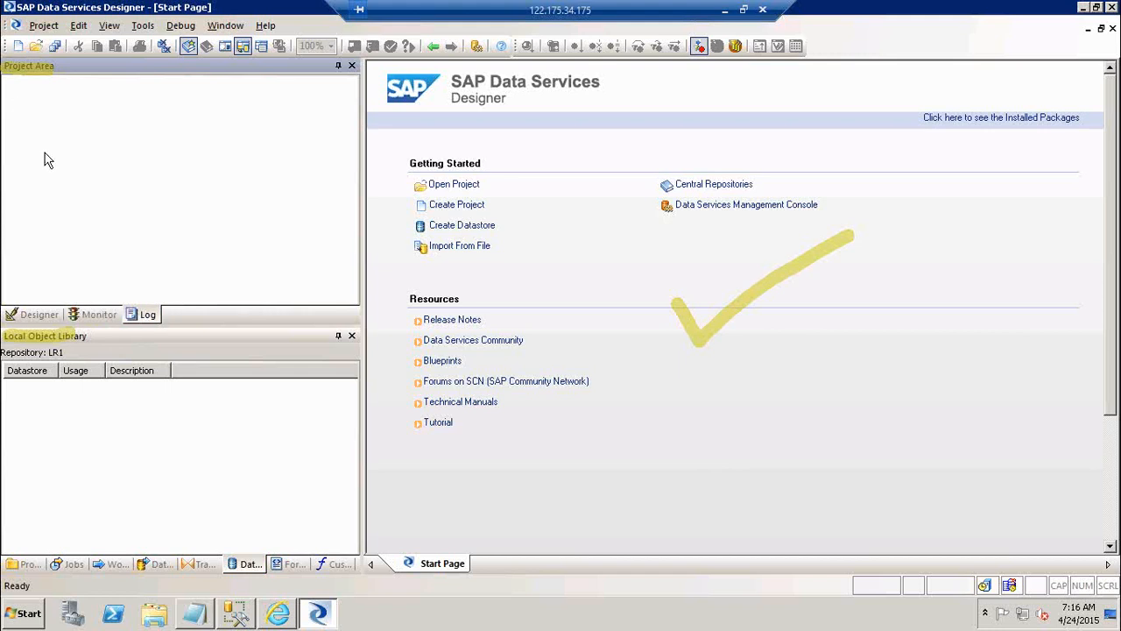
Exit Designer and start Data Services Designer again from the SAP Data Services 4.2 program group
left_click(44, 25)
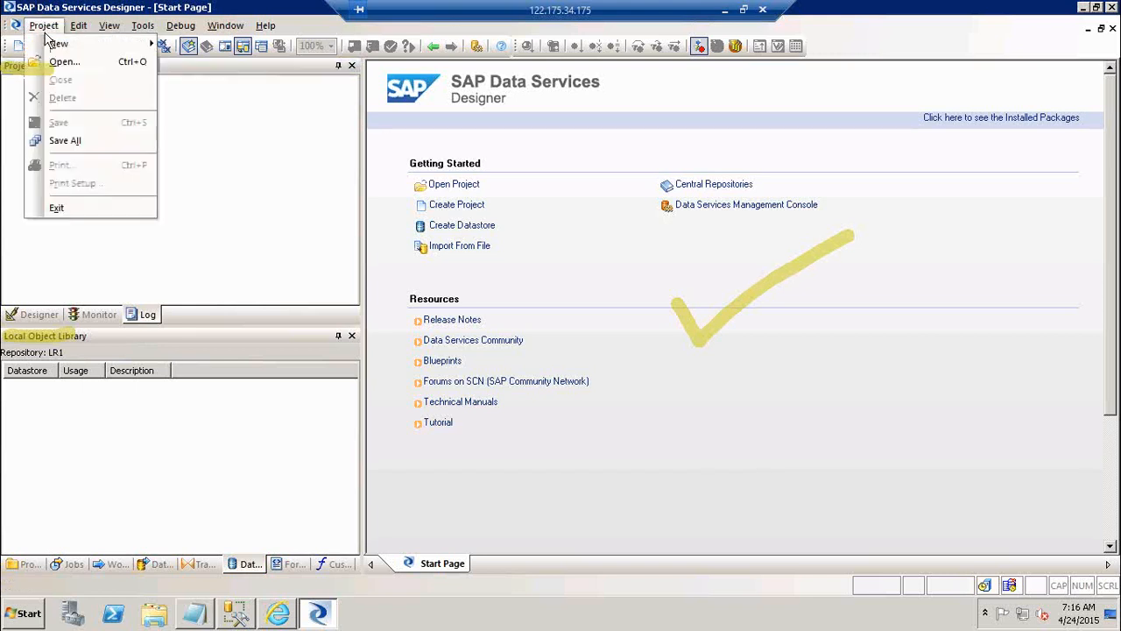
left_click(69, 207)
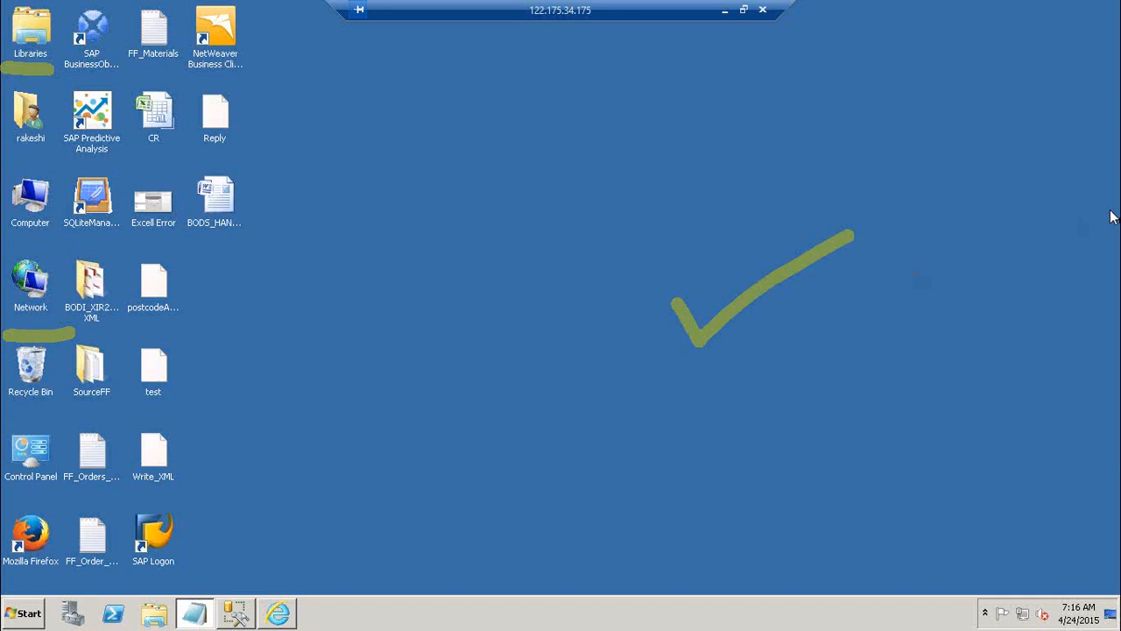
left_click(1032, 313)
left_click(401, 515)
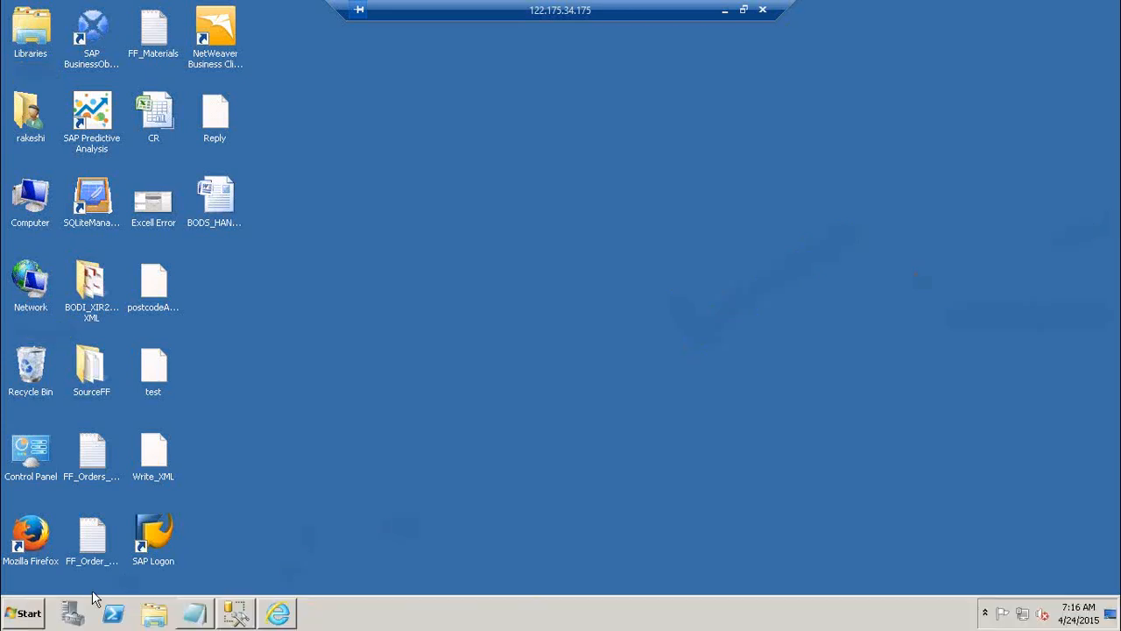
left_click(16, 619)
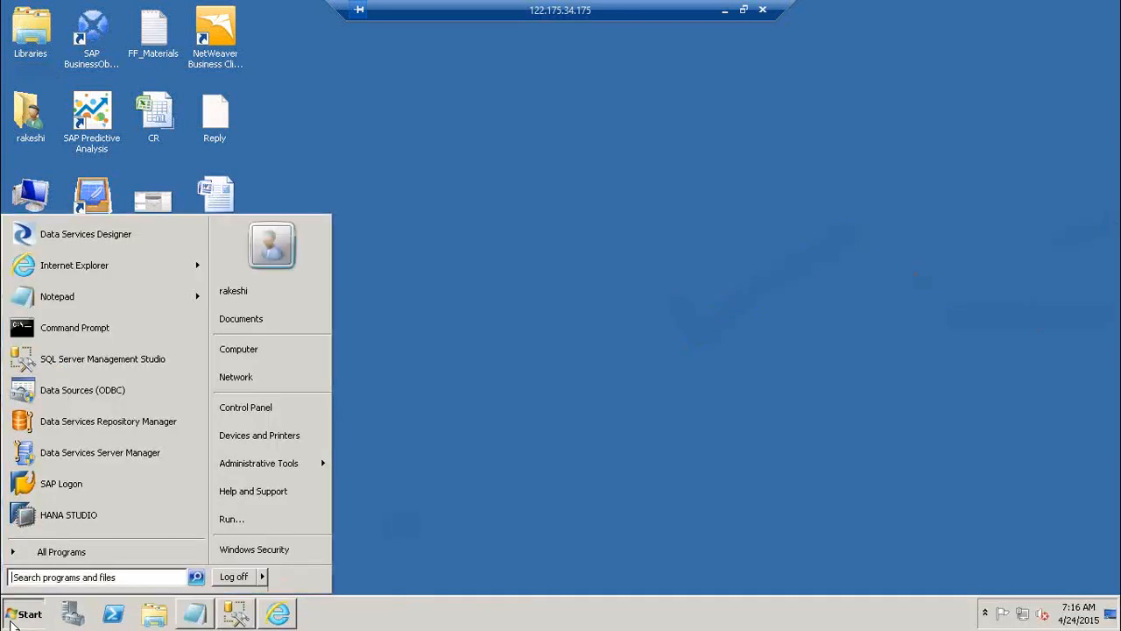
left_click(112, 558)
left_click(112, 438)
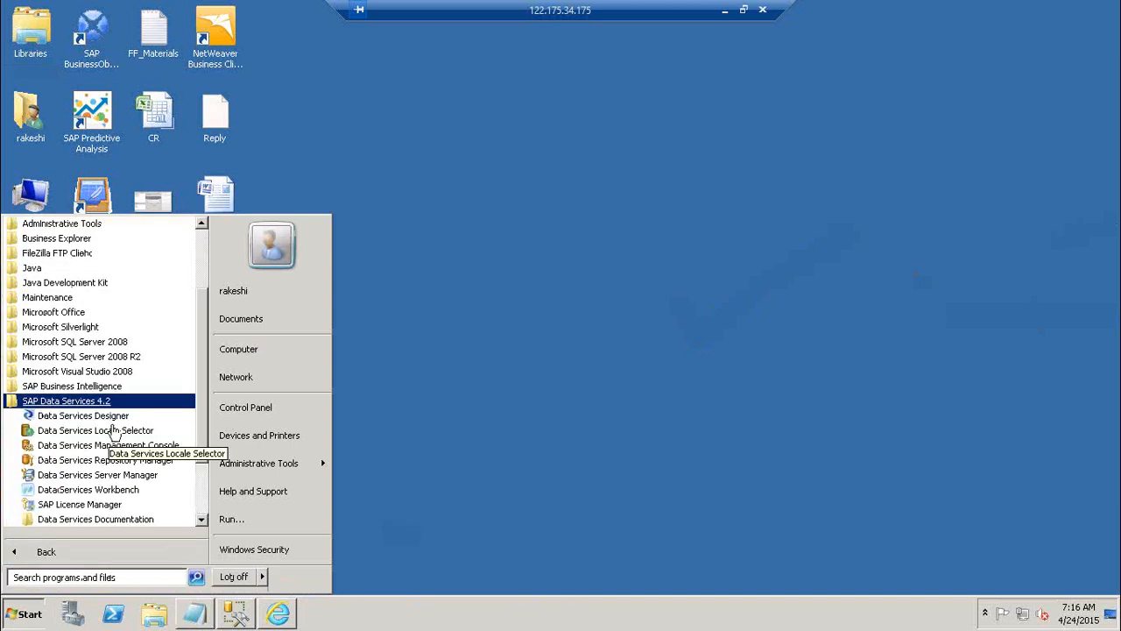
left_click(126, 425)
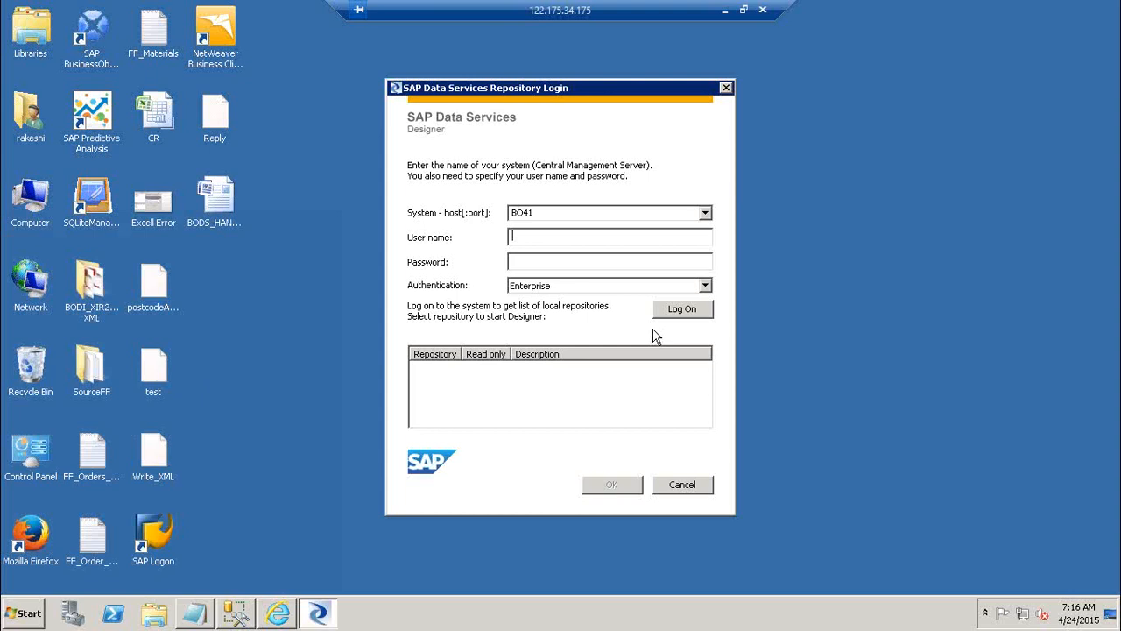
Log on to system BO41 as Administrator with the account password to list the local repositories
type("Admini")
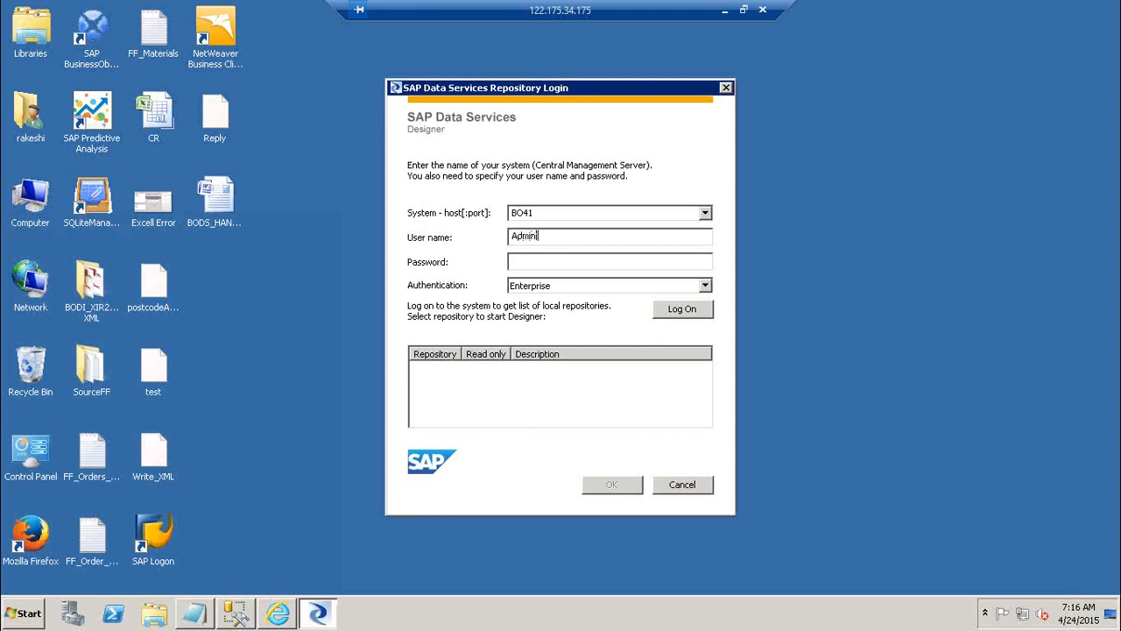
type("strato**********")
key("Return")
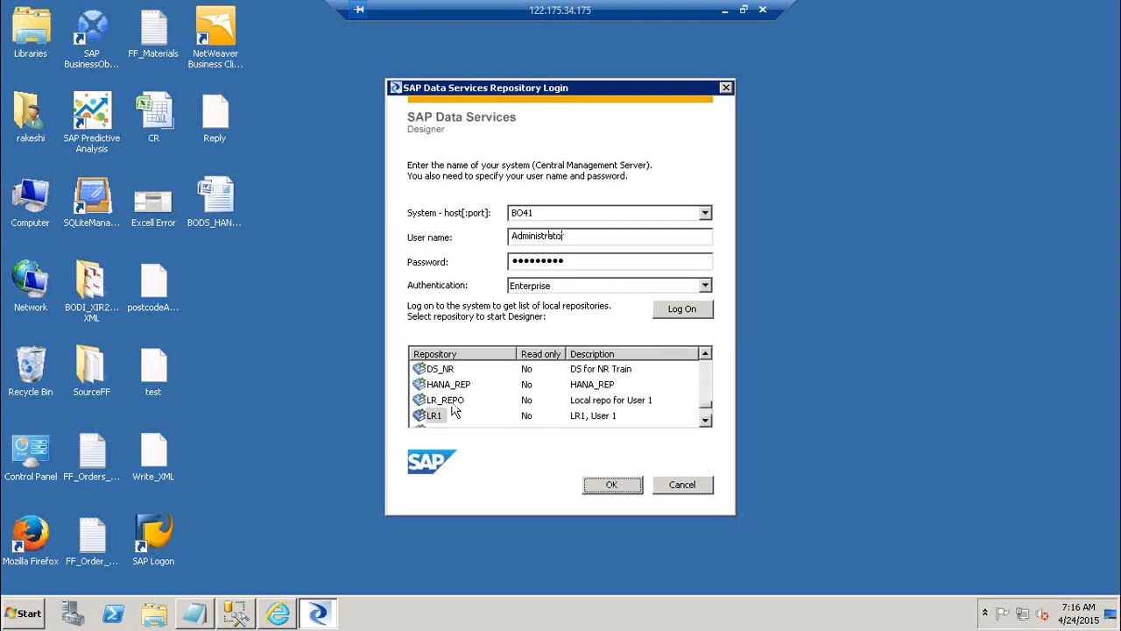
Start Designer with the LR_REPO repository, entering the repository passwords for LR_REPO and DEV_CR
left_click(436, 401)
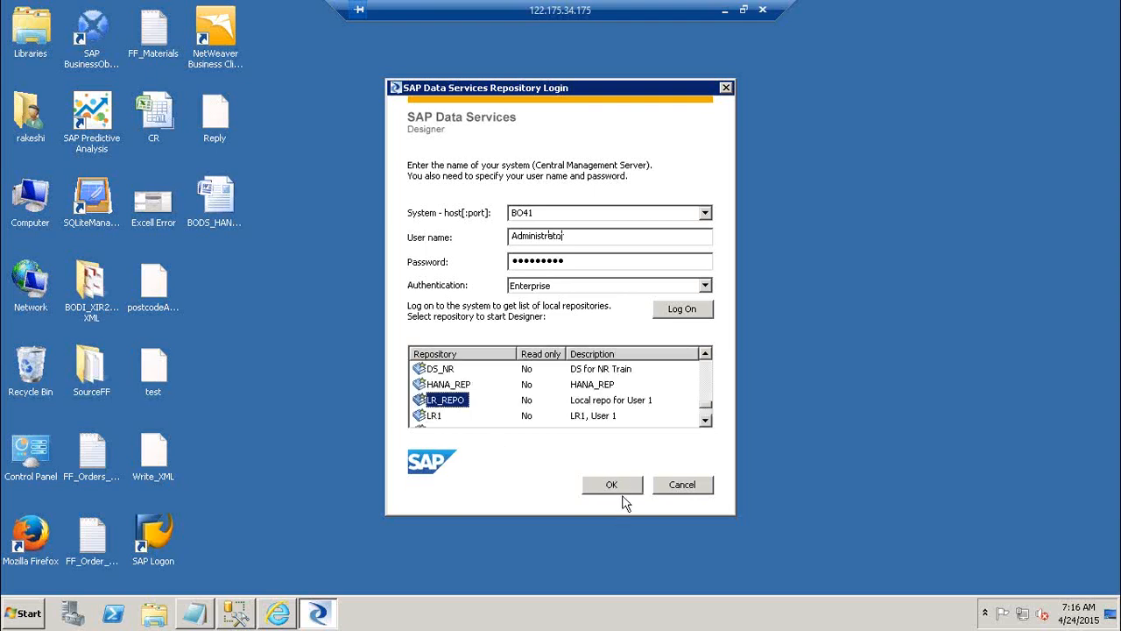
left_click(624, 489)
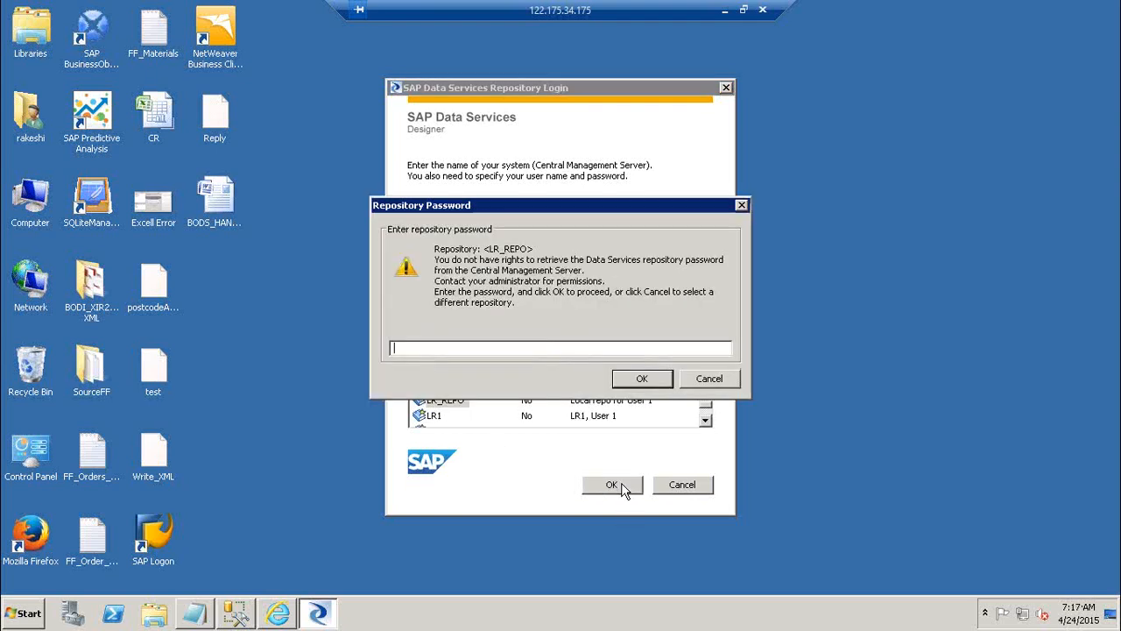
type("******")
key("Return")
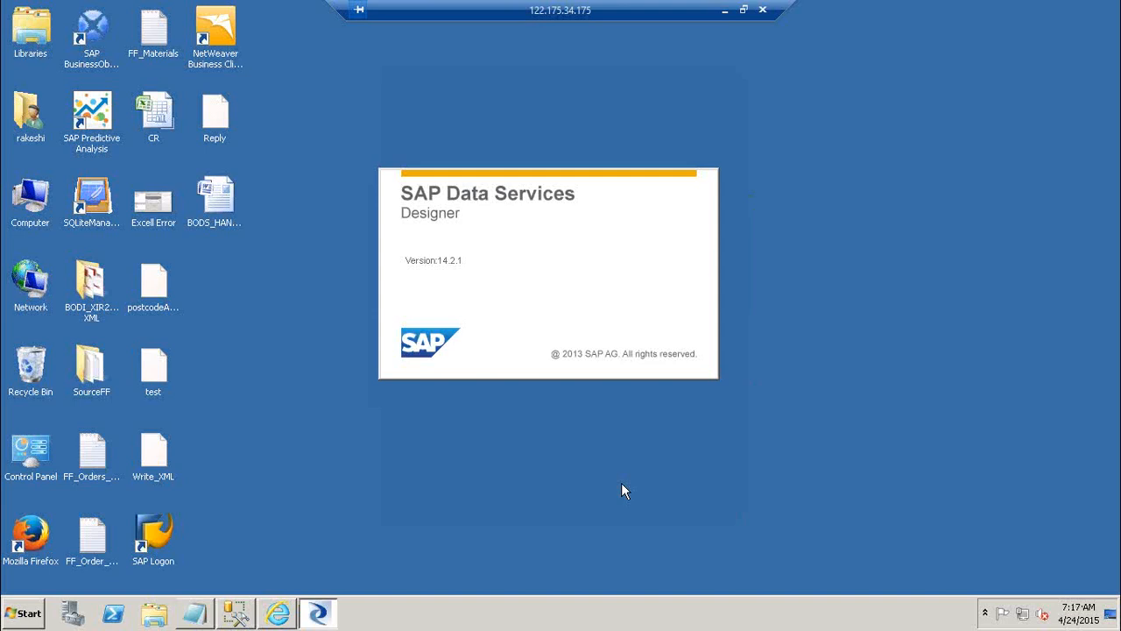
type("******")
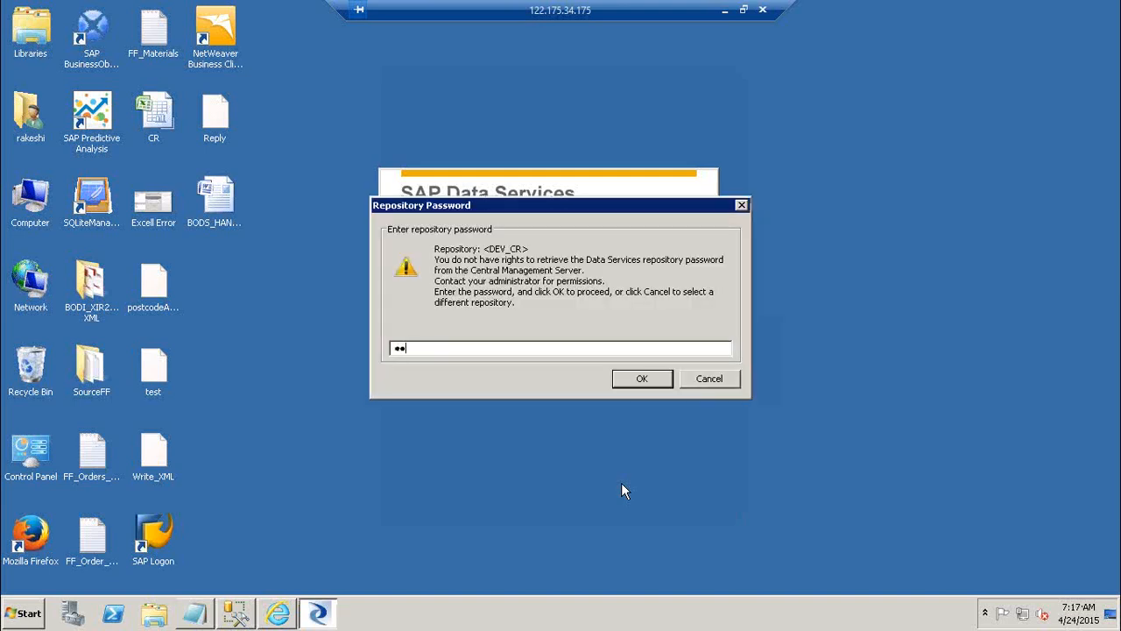
key("Return")
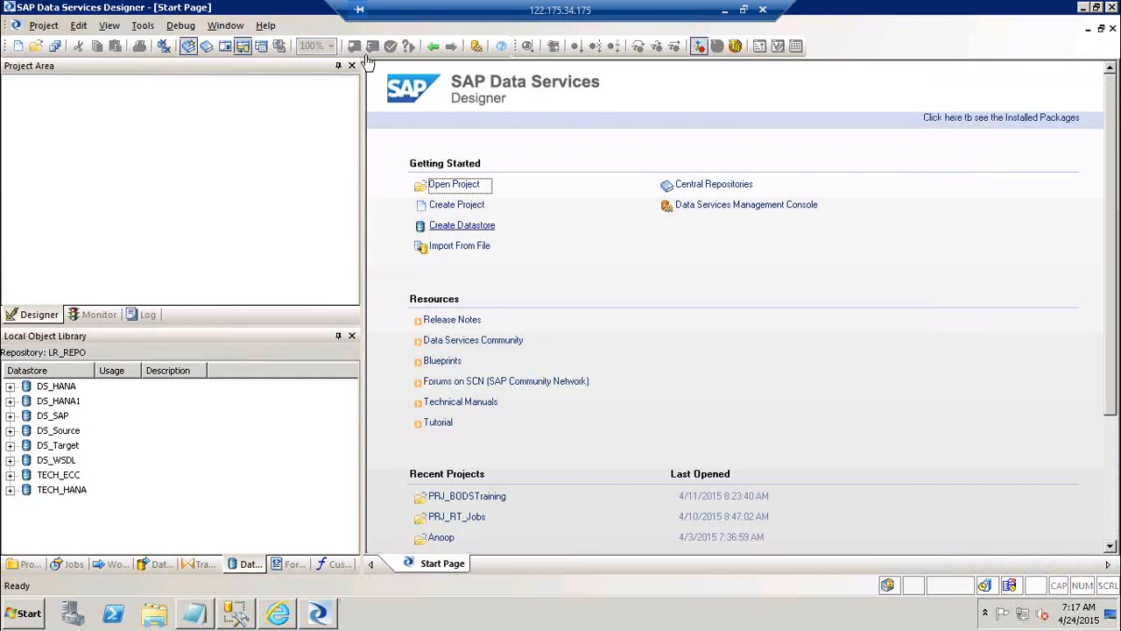
Open the PRJ_BODSTraining project from the object library, collapse it there, and make the Project Area taller
left_click(33, 564)
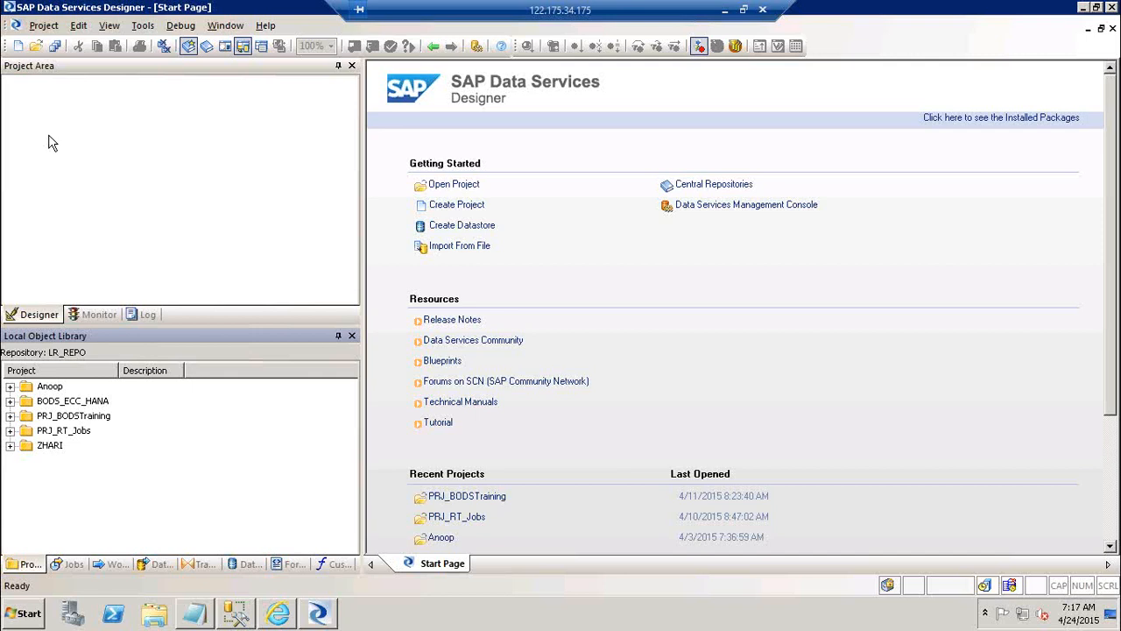
double_click(94, 419)
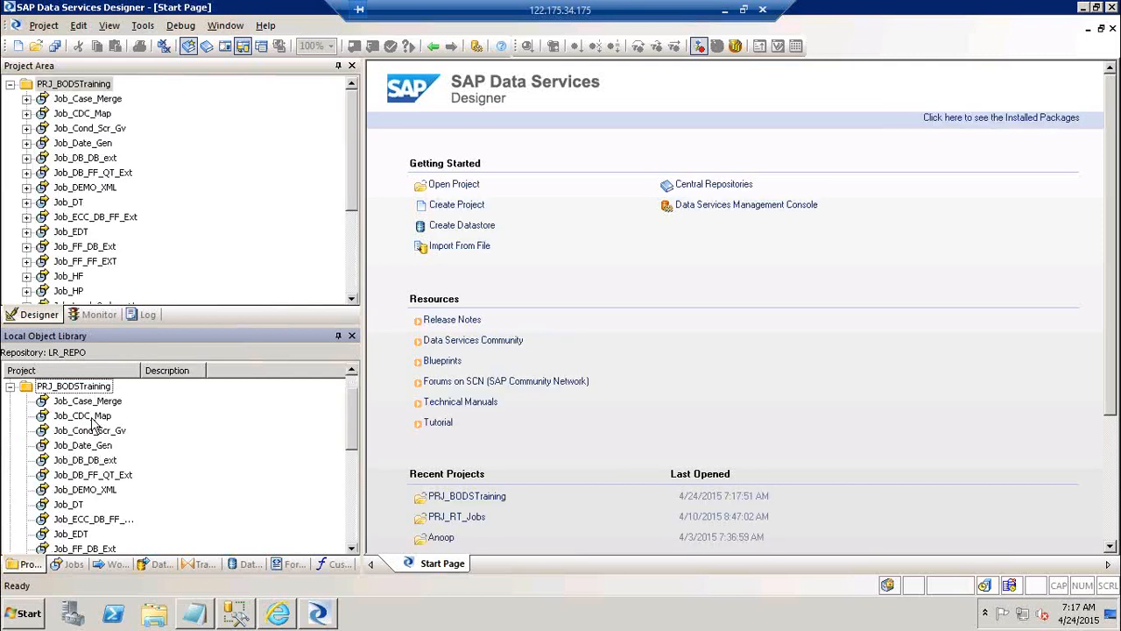
left_click(11, 387)
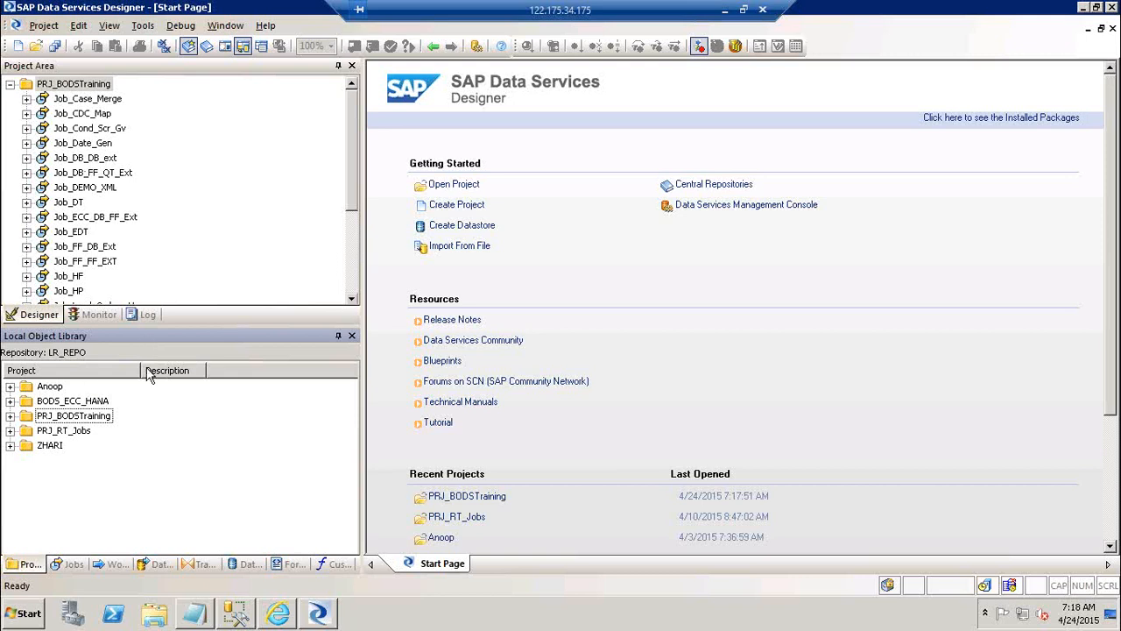
left_click_drag(163, 324, 163, 391)
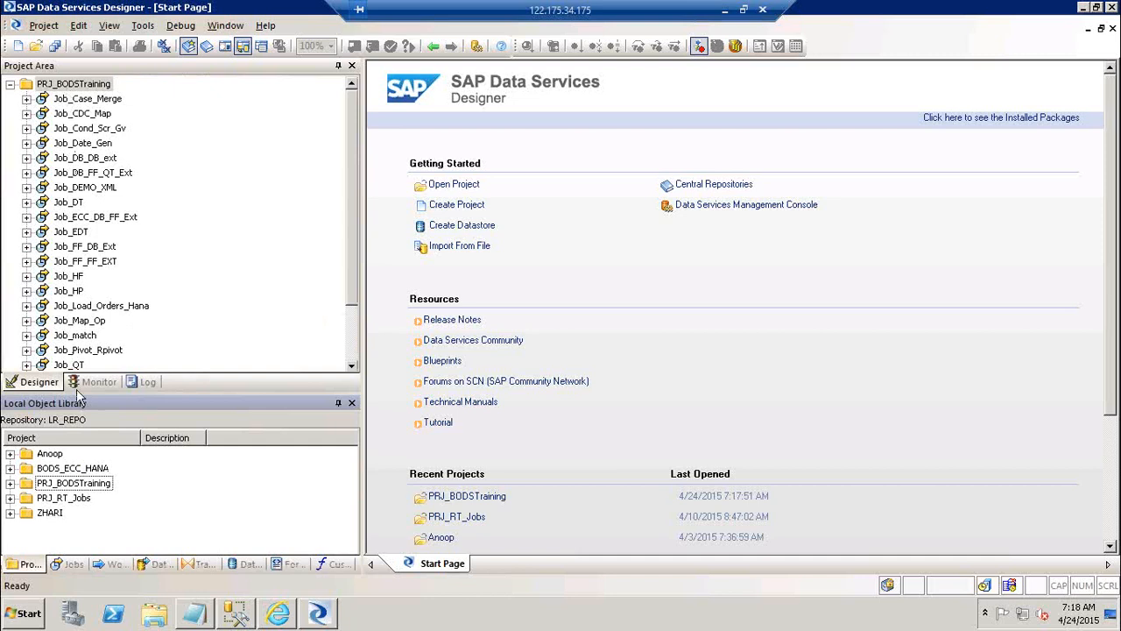
Check the Project Area's Monitor view for job servers and return to the Designer view of PRJ_BODSTraining
left_click(87, 88)
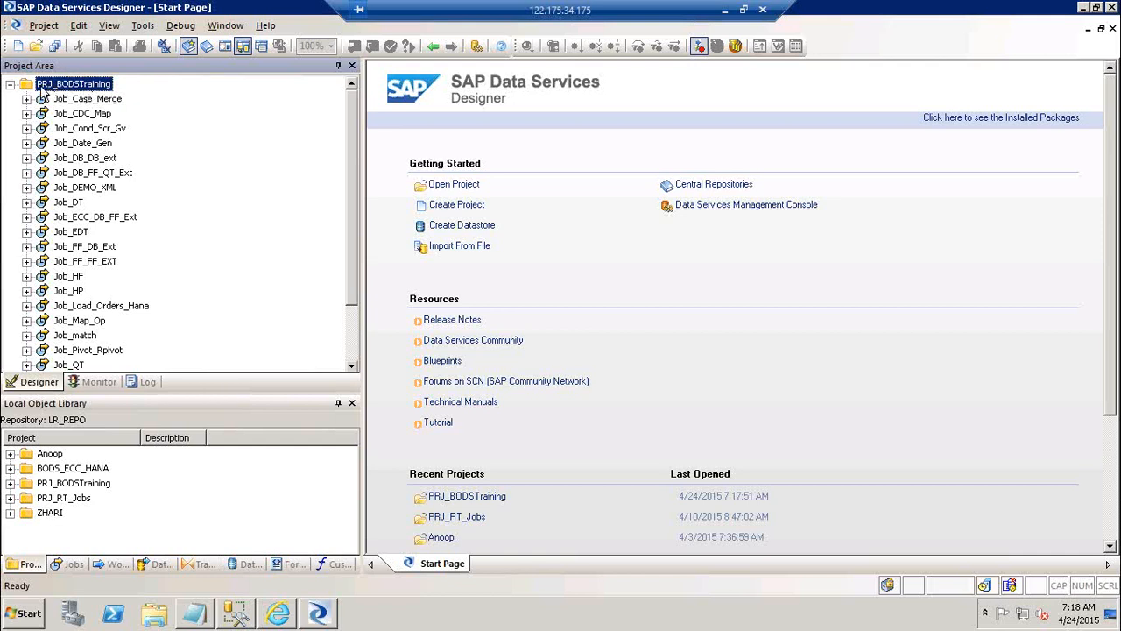
left_click(120, 386)
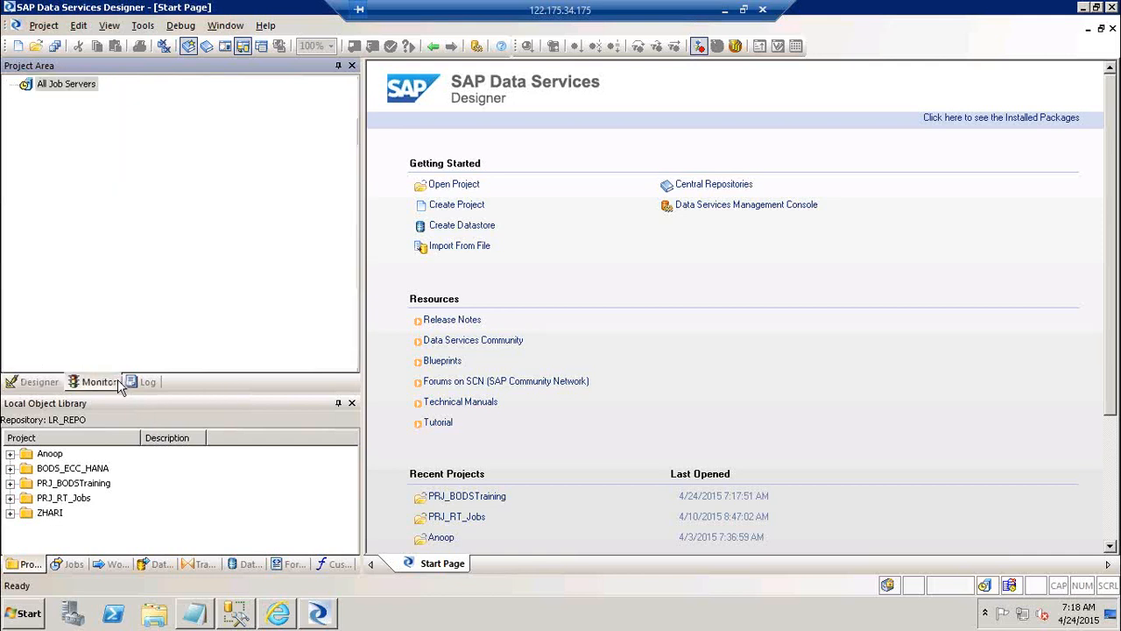
left_click(40, 382)
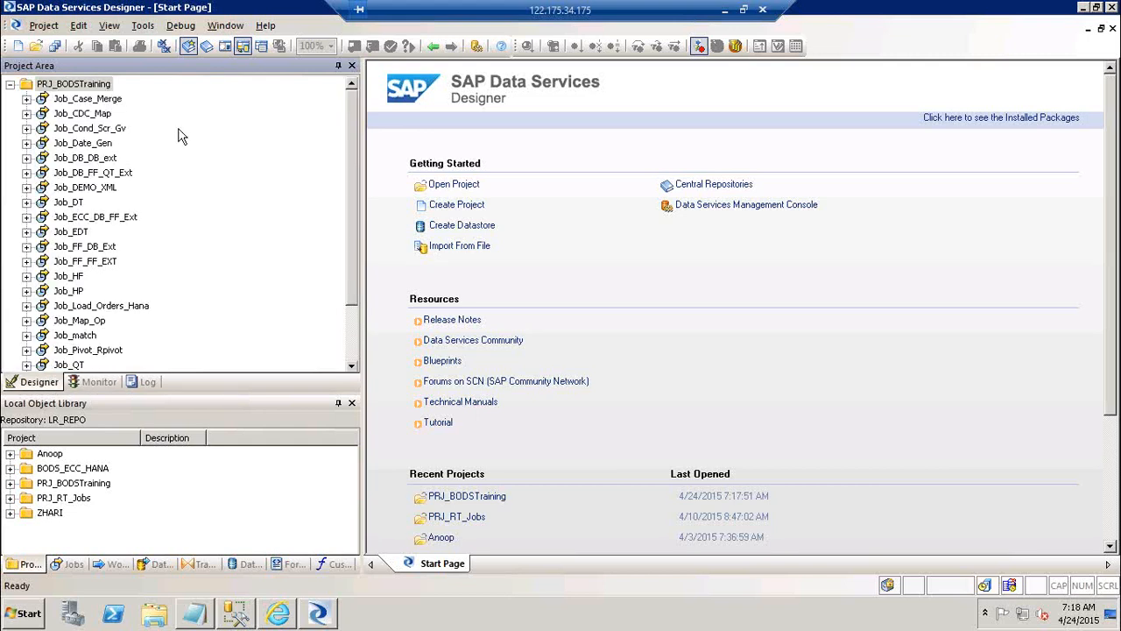
Execute Job_Case_Merge, saving all changes and accepting the execution properties
right_click(83, 101)
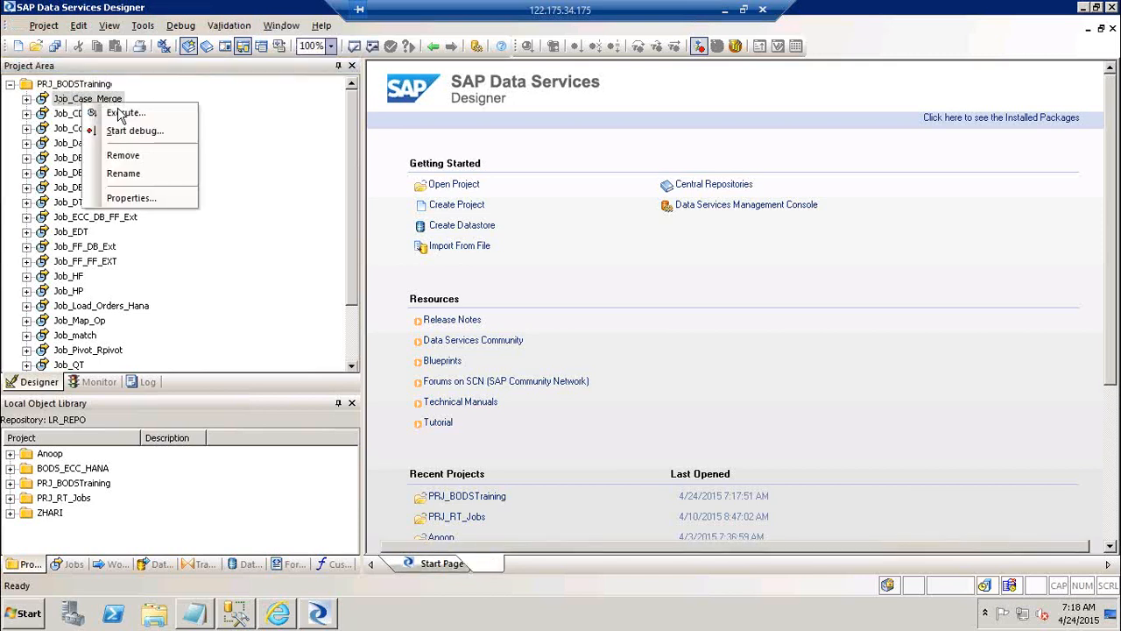
left_click(122, 113)
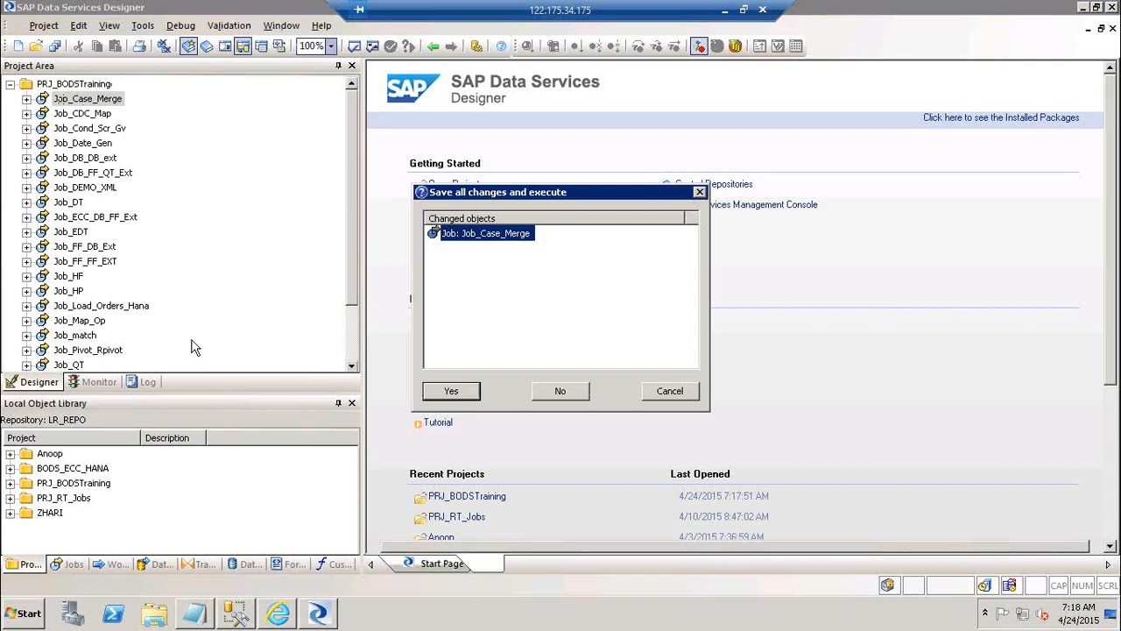
left_click(462, 393)
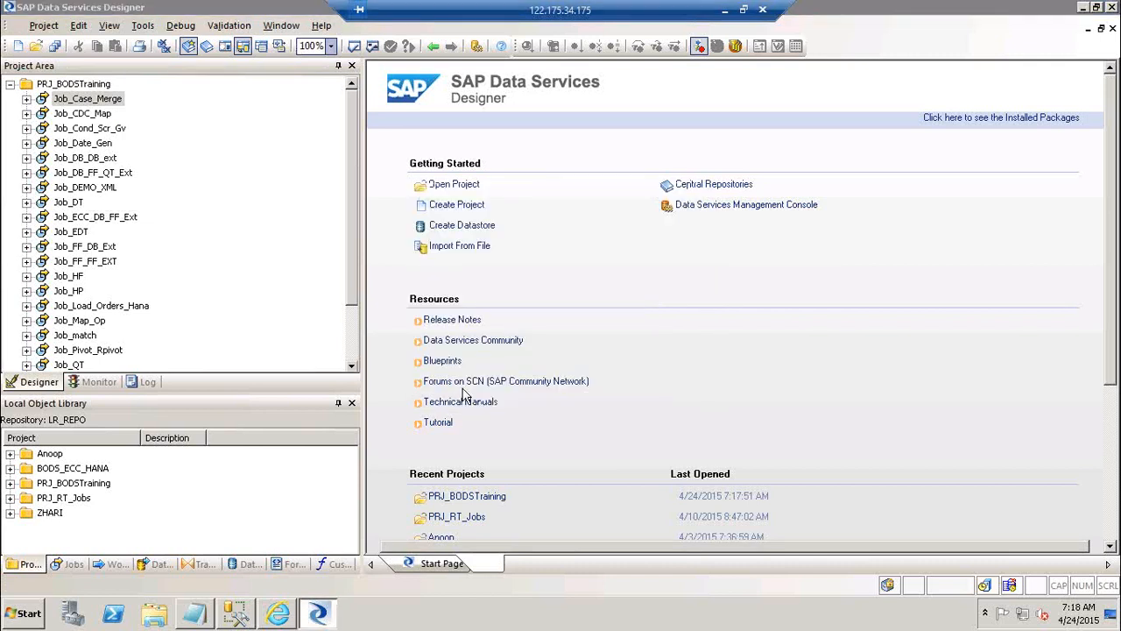
left_click(648, 499)
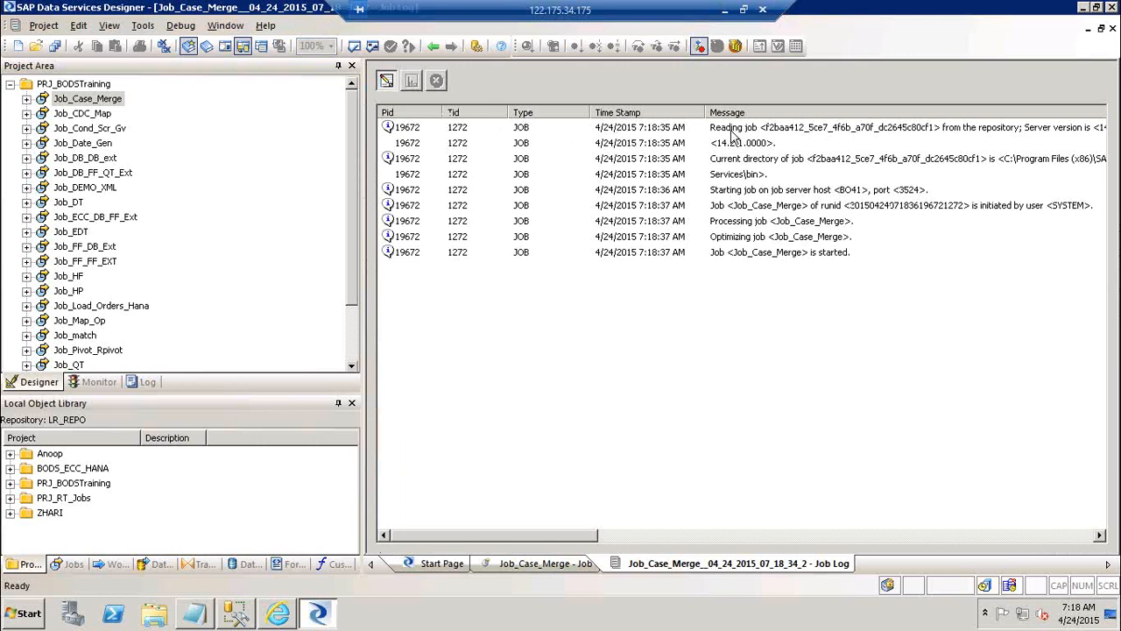
Examine the first and last messages in the Job_Case_Merge job log, and display the run in the Monitor view
left_click(732, 131)
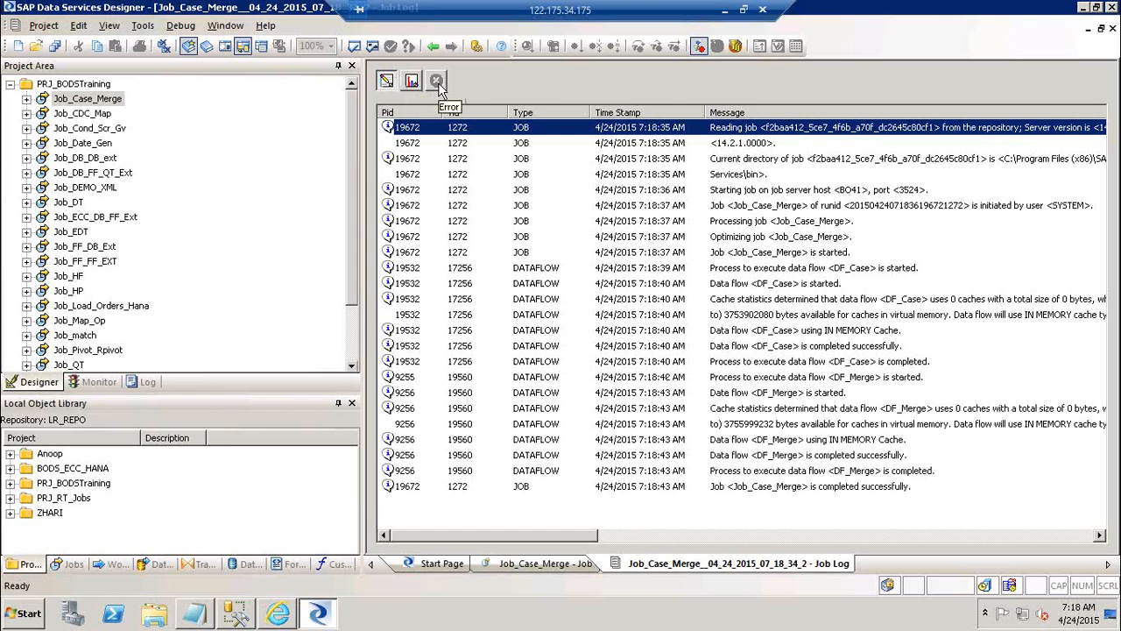
left_click(873, 489)
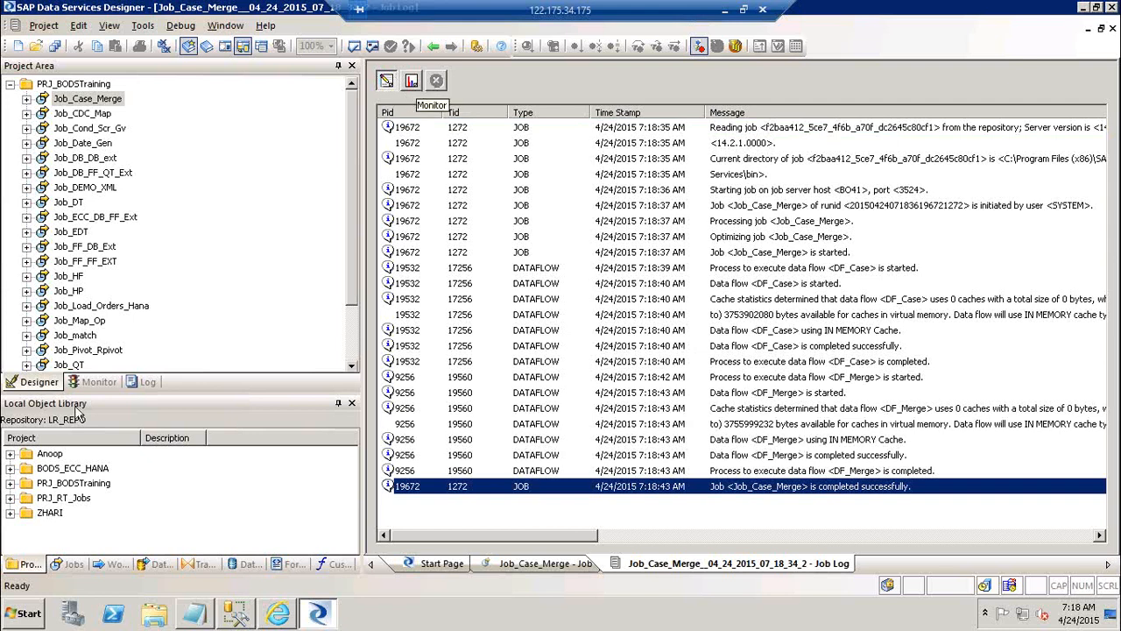
left_click(98, 387)
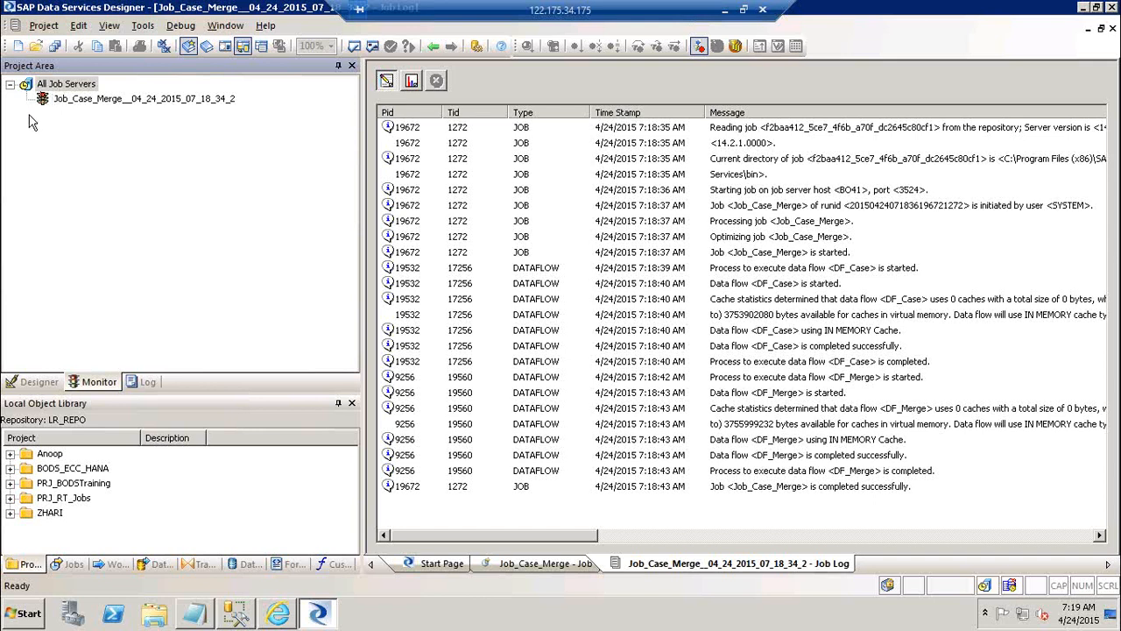
Execute Job_Case_Merge again from the Designer view with the default execution properties, and display its runs in the Monitor view
left_click(39, 382)
right_click(88, 99)
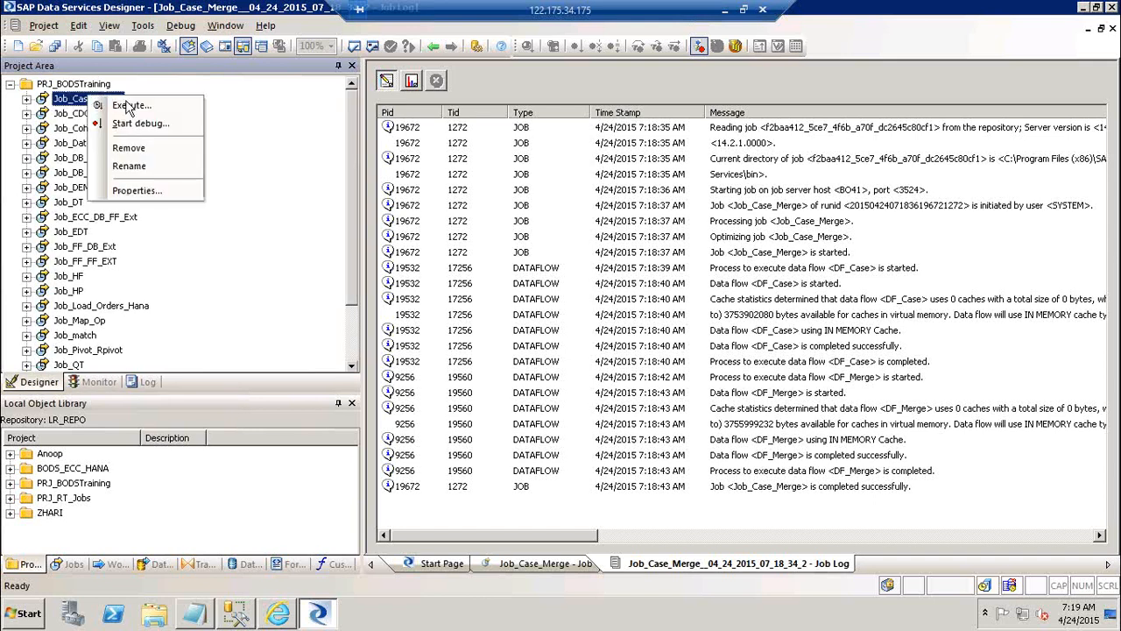
left_click(129, 106)
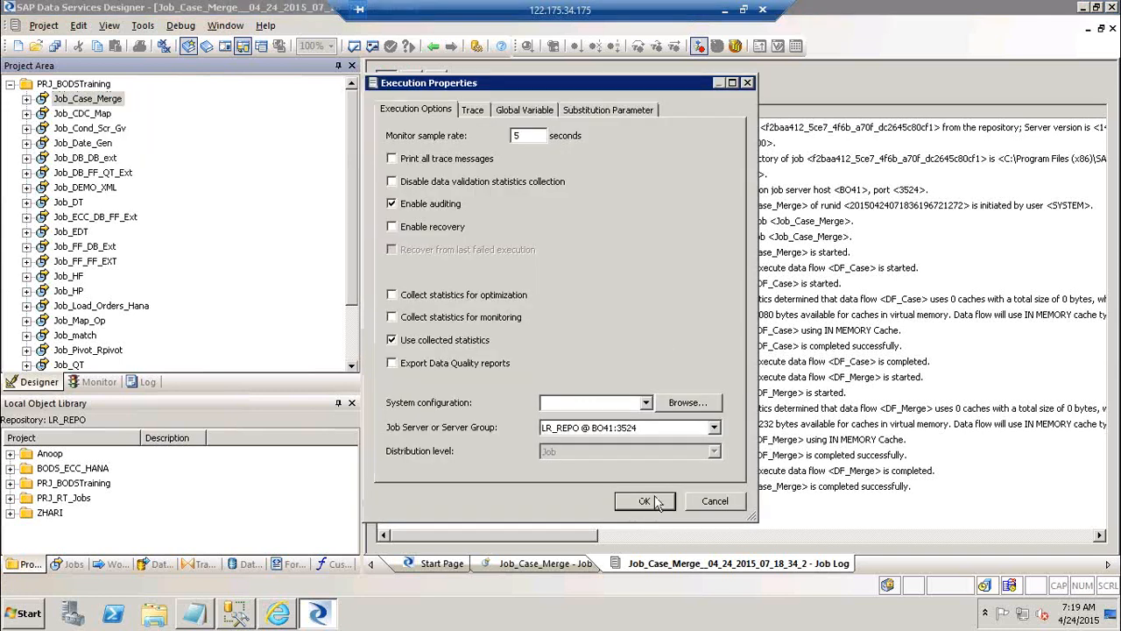
left_click(644, 499)
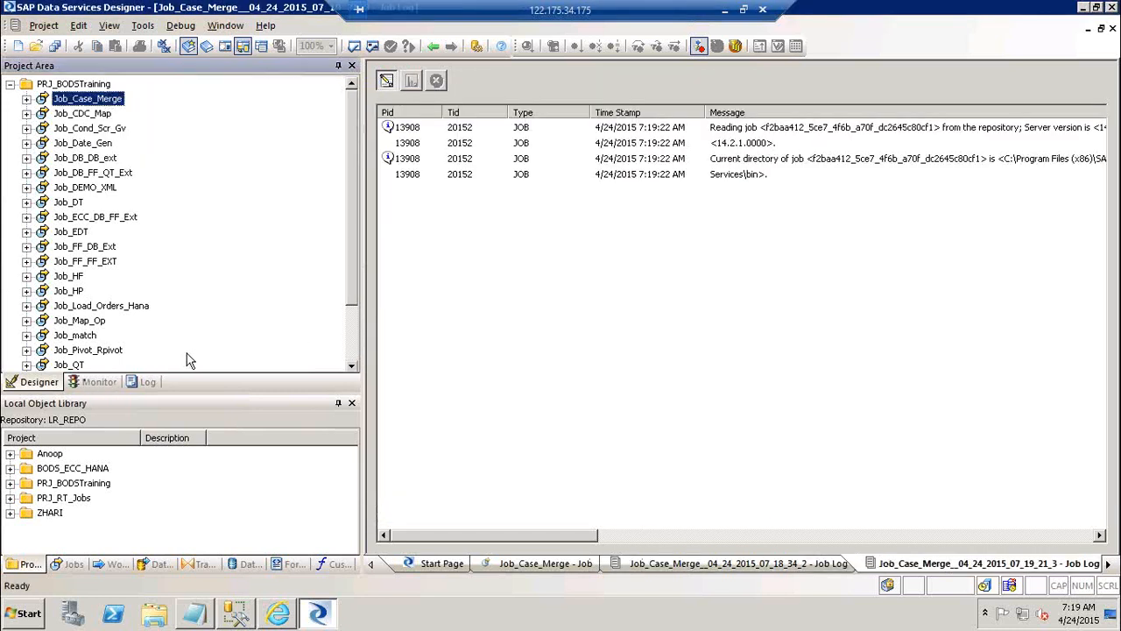
left_click(91, 384)
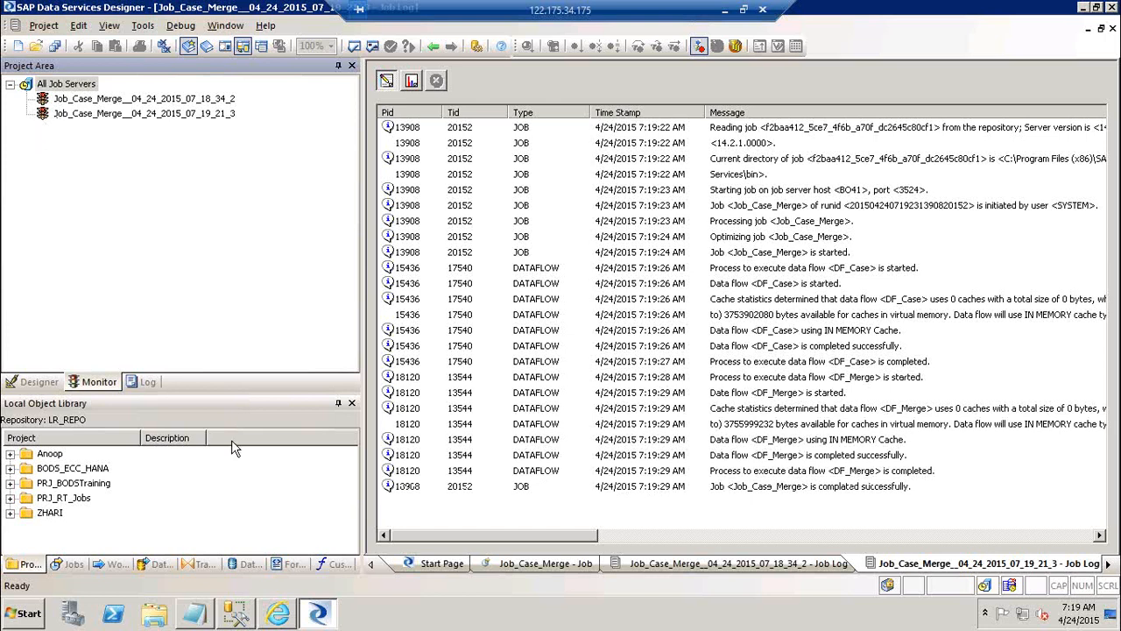
In the Project Area's Log view, examine the logged runs of Job_Case_Merge and check Job_CDC_Map, Job_Date_Gen and Job_Cond_Scr_Gv for runs
left_click(137, 388)
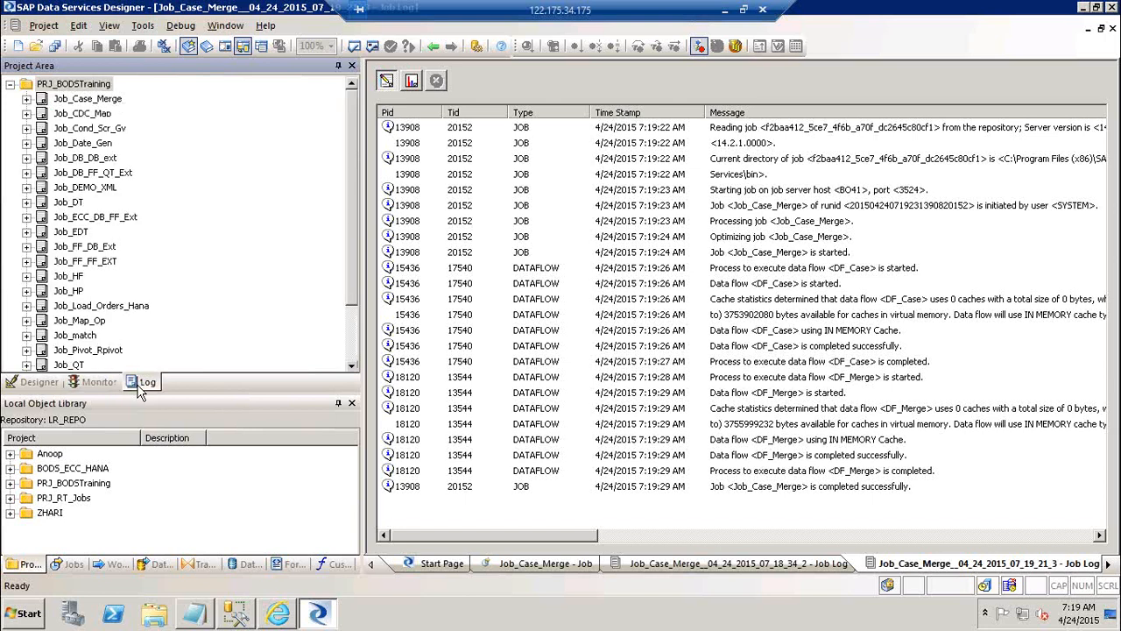
left_click(26, 99)
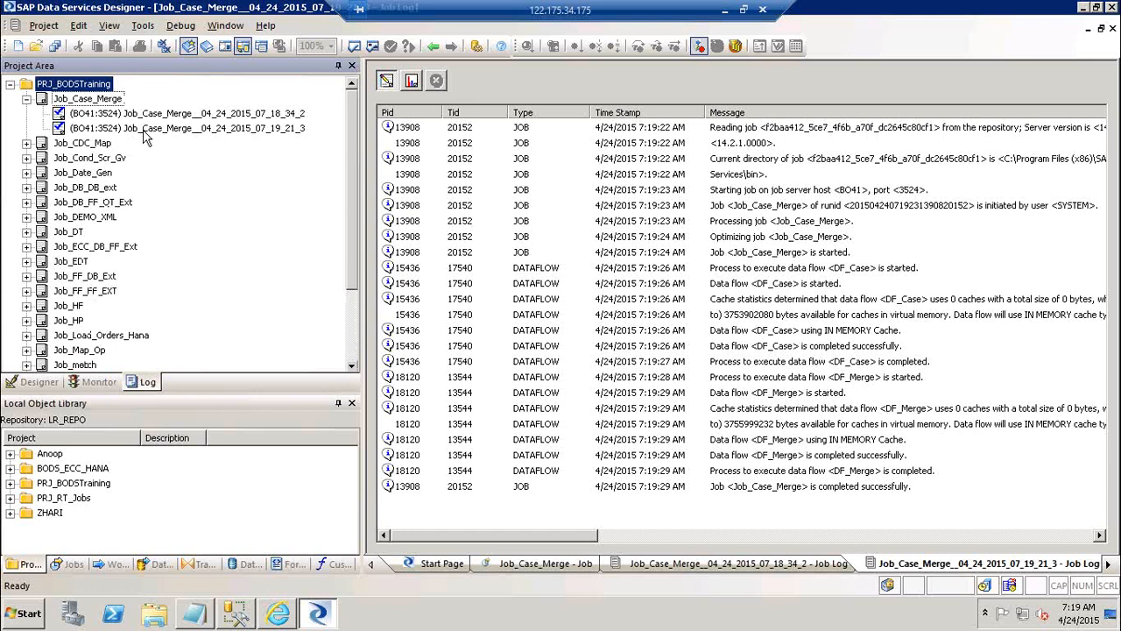
left_click(169, 117)
left_click(184, 129)
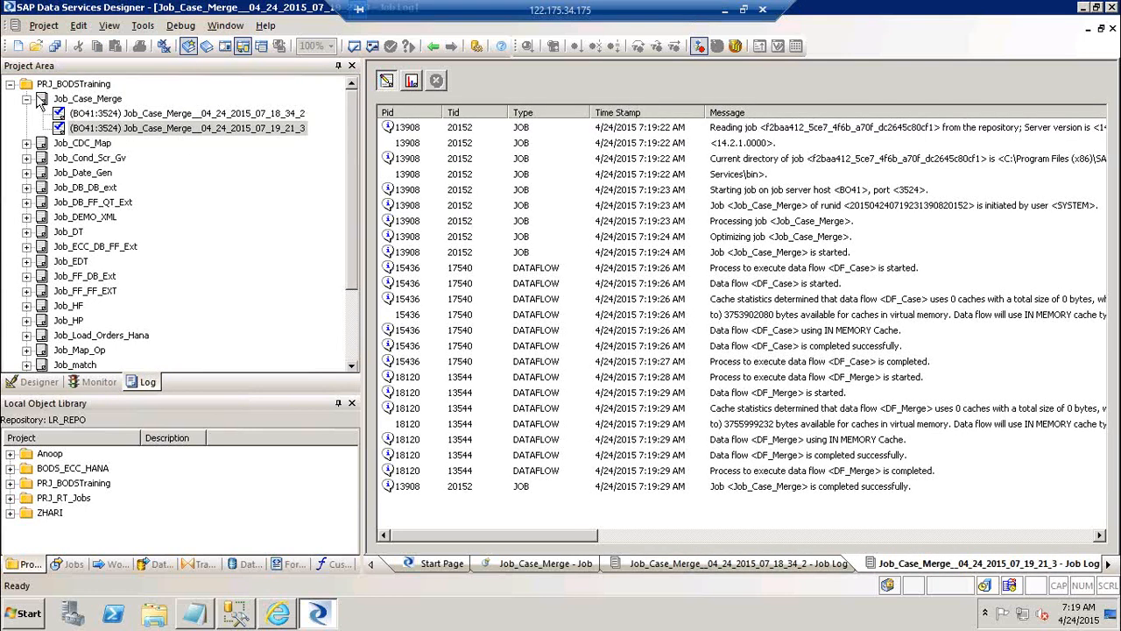
left_click(26, 99)
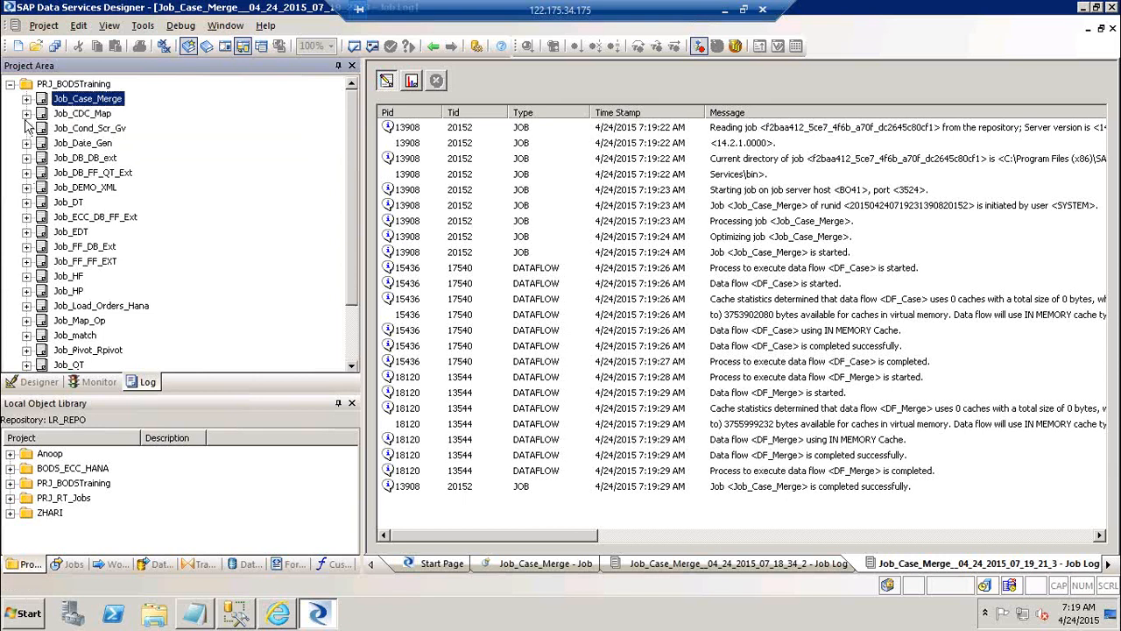
left_click(26, 143)
left_click(27, 174)
left_click(26, 158)
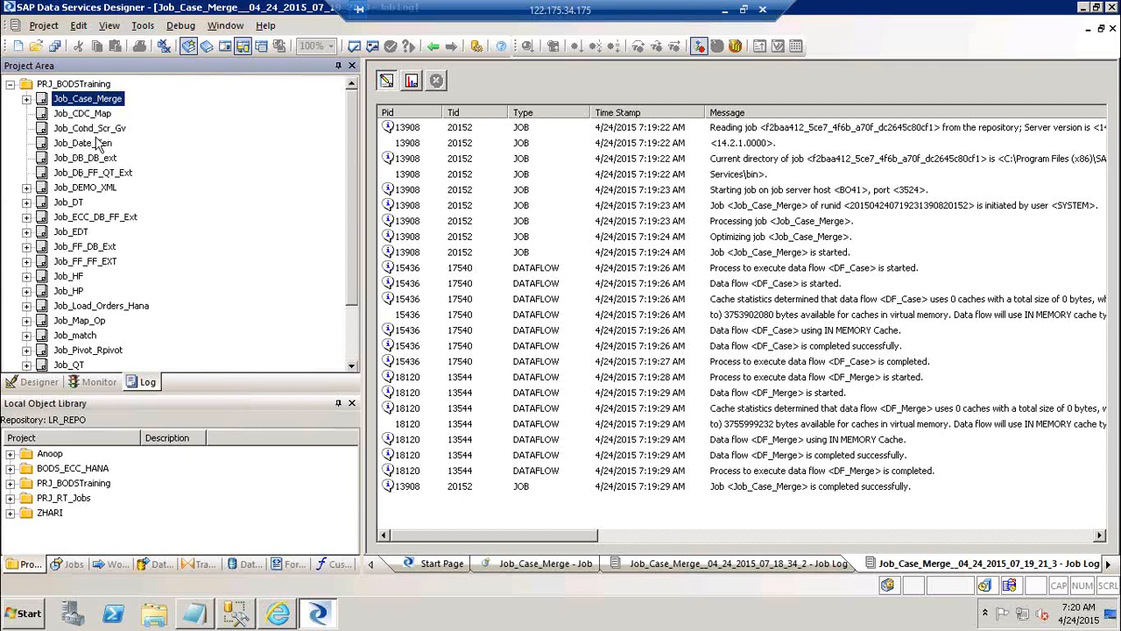
Display the first and then the second run's job log of Job_Case_Merge from the Log view
left_click(26, 99)
left_click(122, 113)
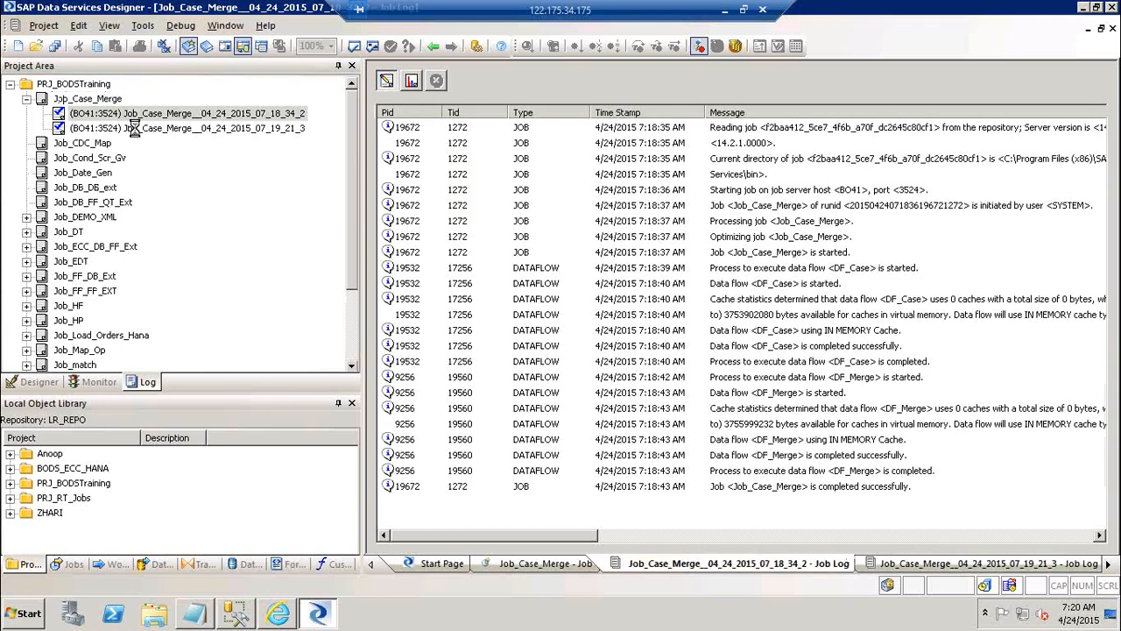
left_click(134, 128)
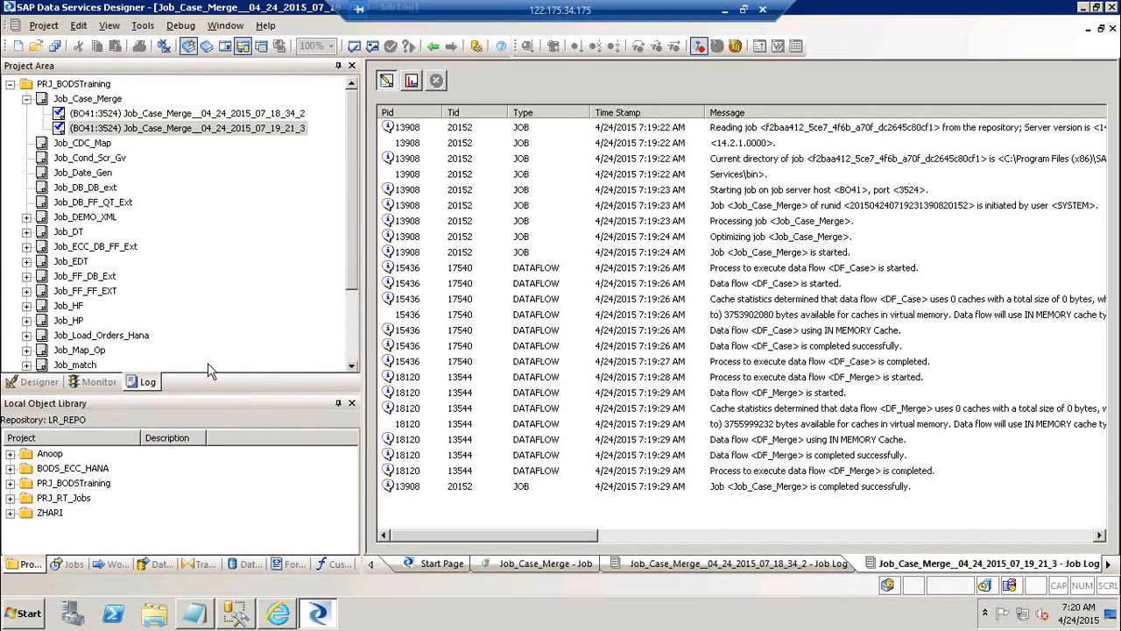
Make the Project Area shorter and review its Designer, Monitor and Log views, returning to the Designer view
left_click_drag(222, 393, 222, 300)
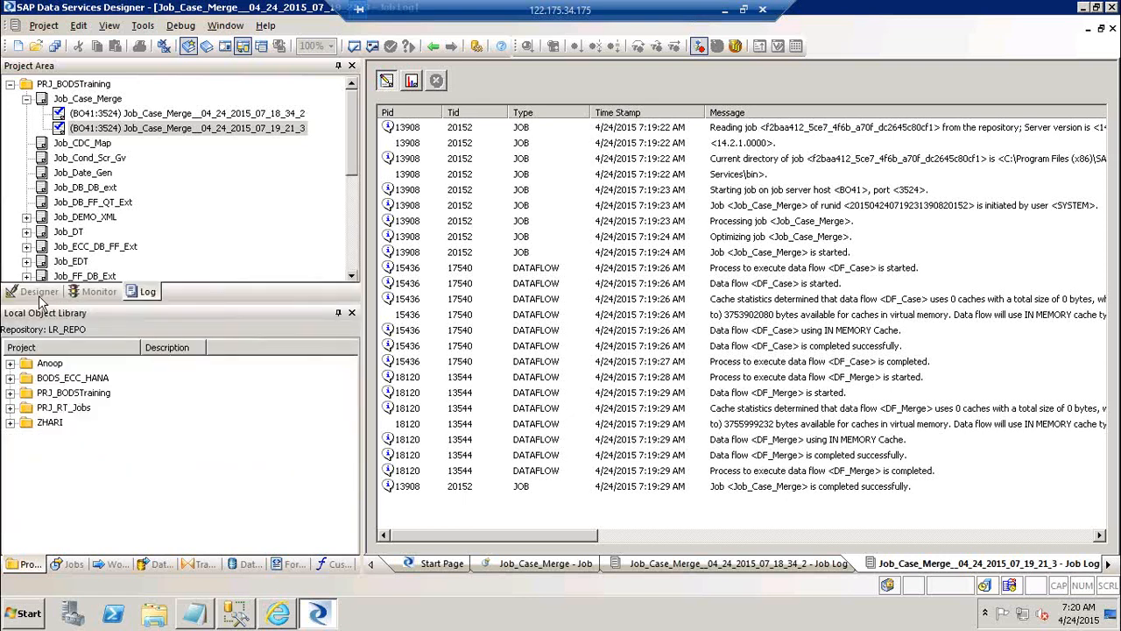
left_click(39, 296)
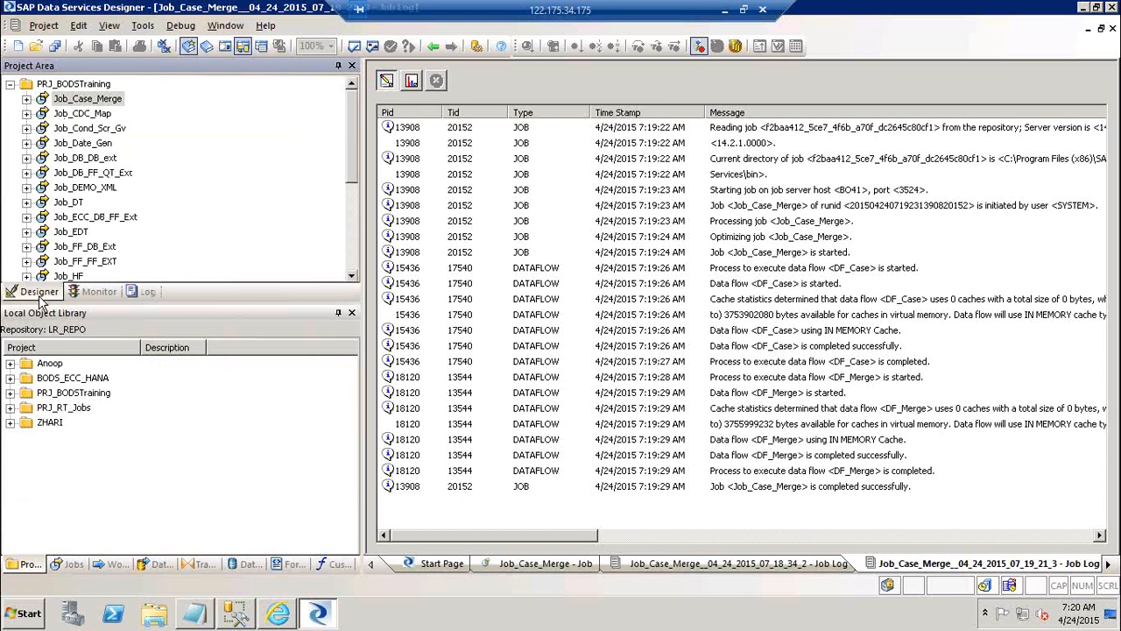
left_click(84, 296)
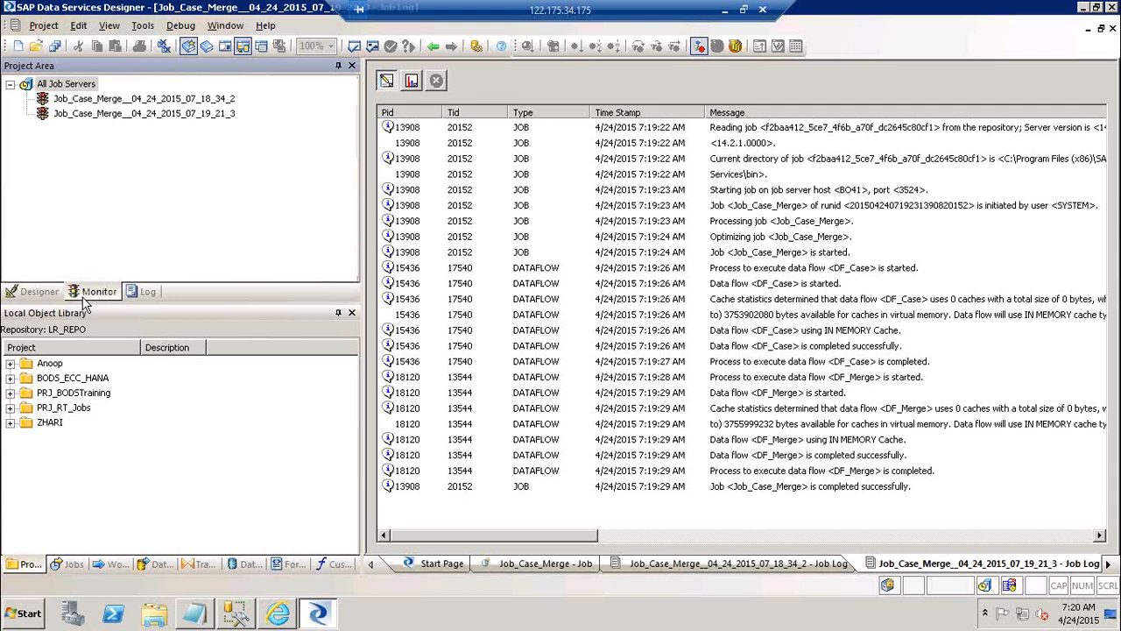
left_click(138, 298)
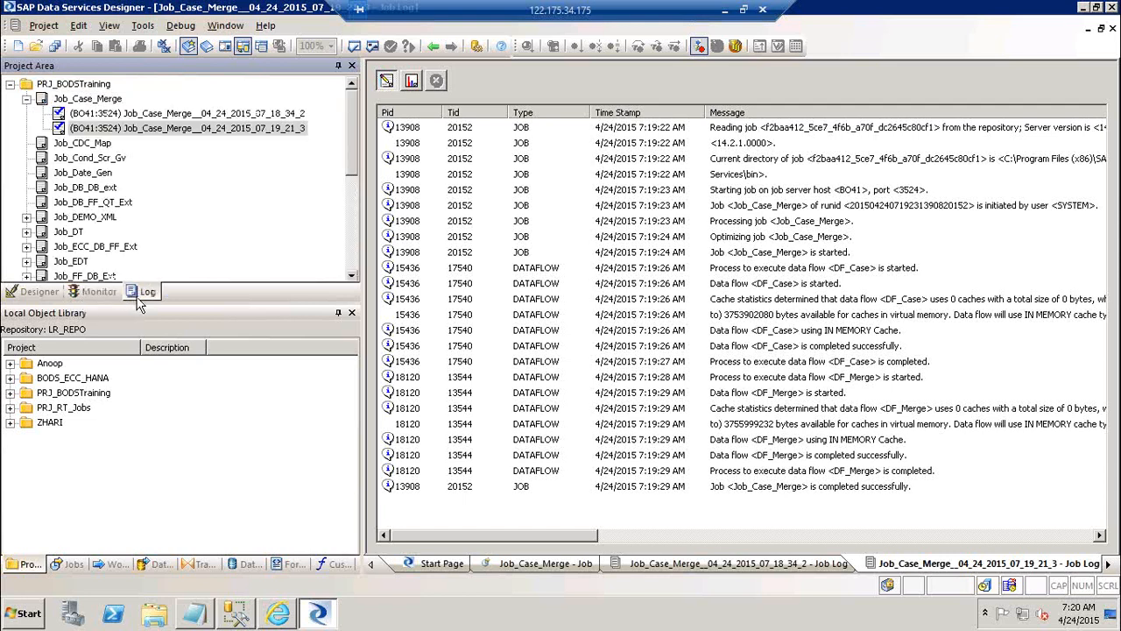
left_click(26, 296)
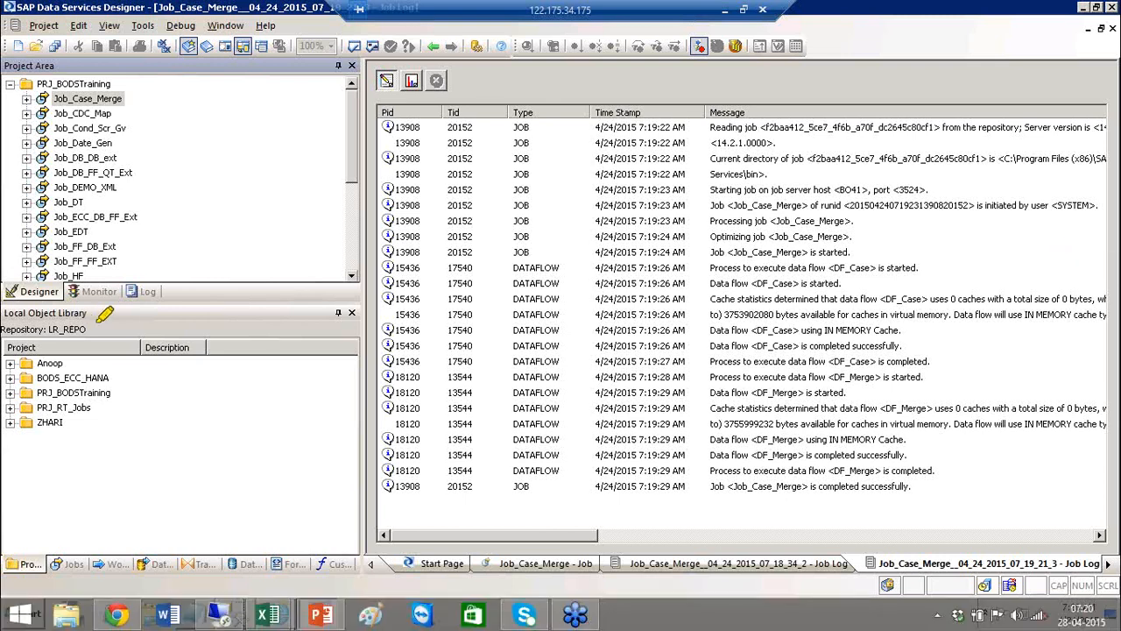
left_click_drag(103, 315, 5, 313)
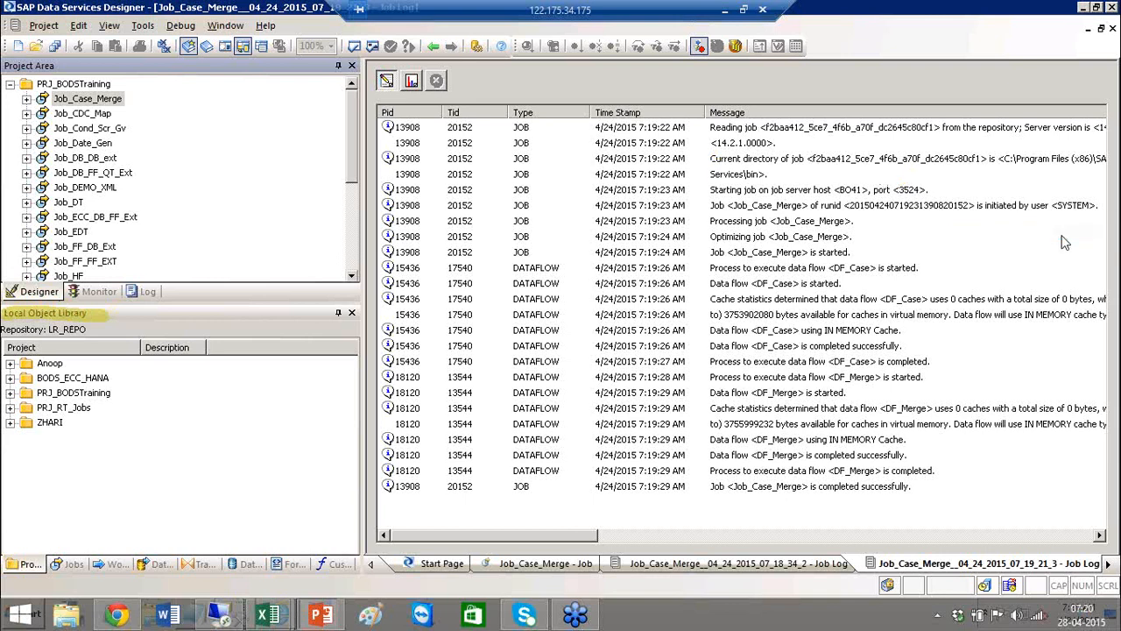
Auto-hide the Project Area and the Local Object Library, and pin the library back in place
left_click(341, 69)
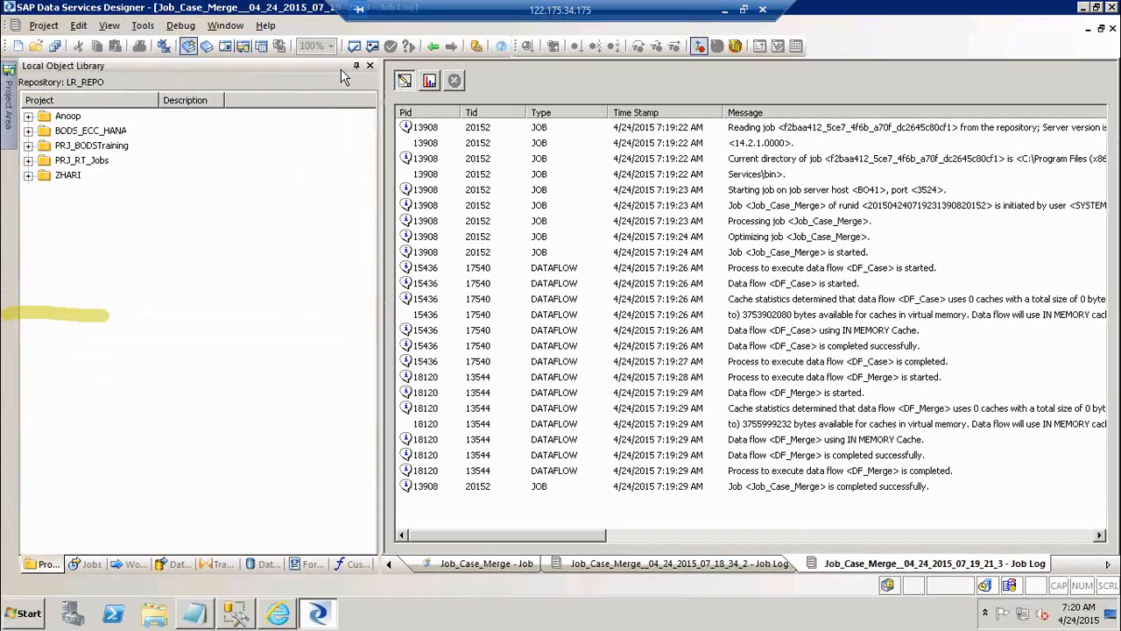
left_click(355, 67)
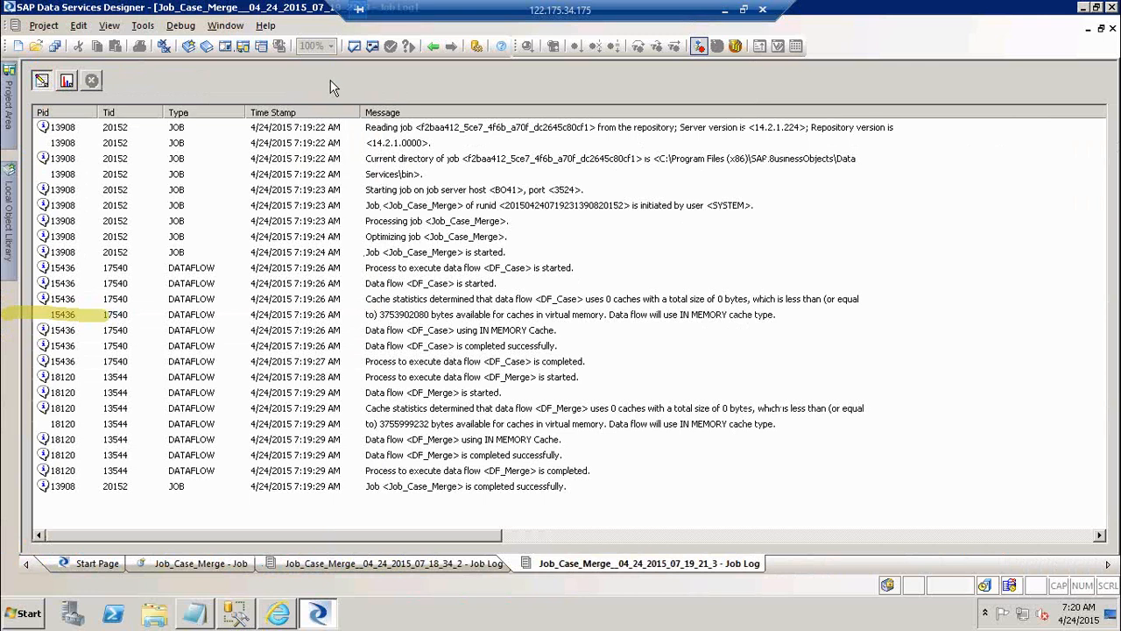
mouse_move(15, 233)
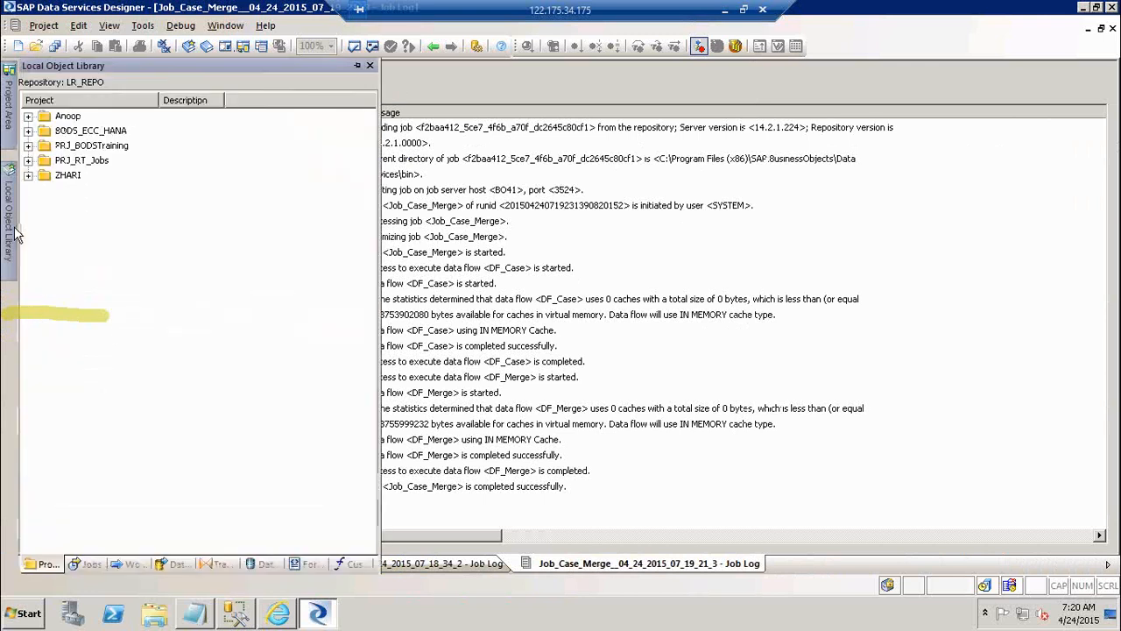
left_click(356, 66)
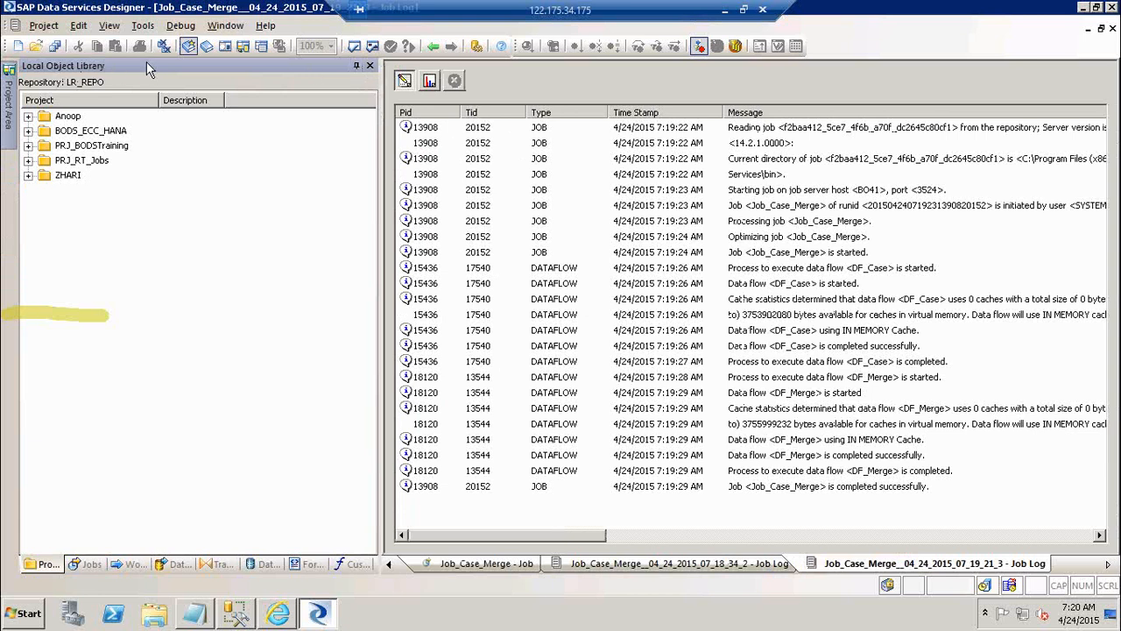
Apply the default window layout, and enlarge the Local Object Library in height and width until its category names are readable
left_click(110, 26)
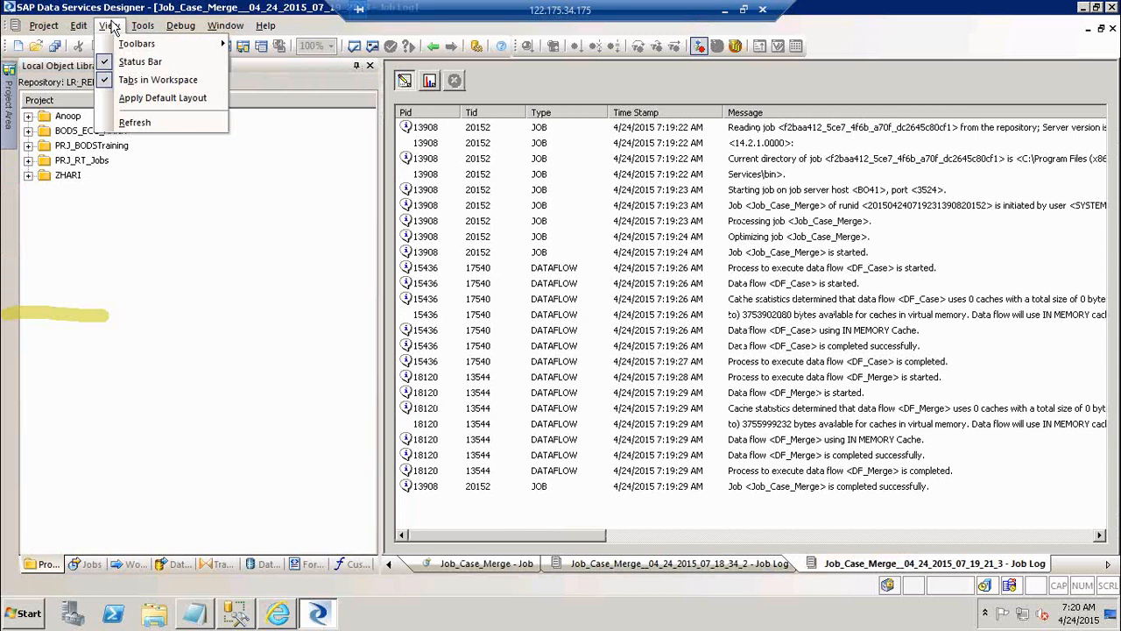
left_click(167, 111)
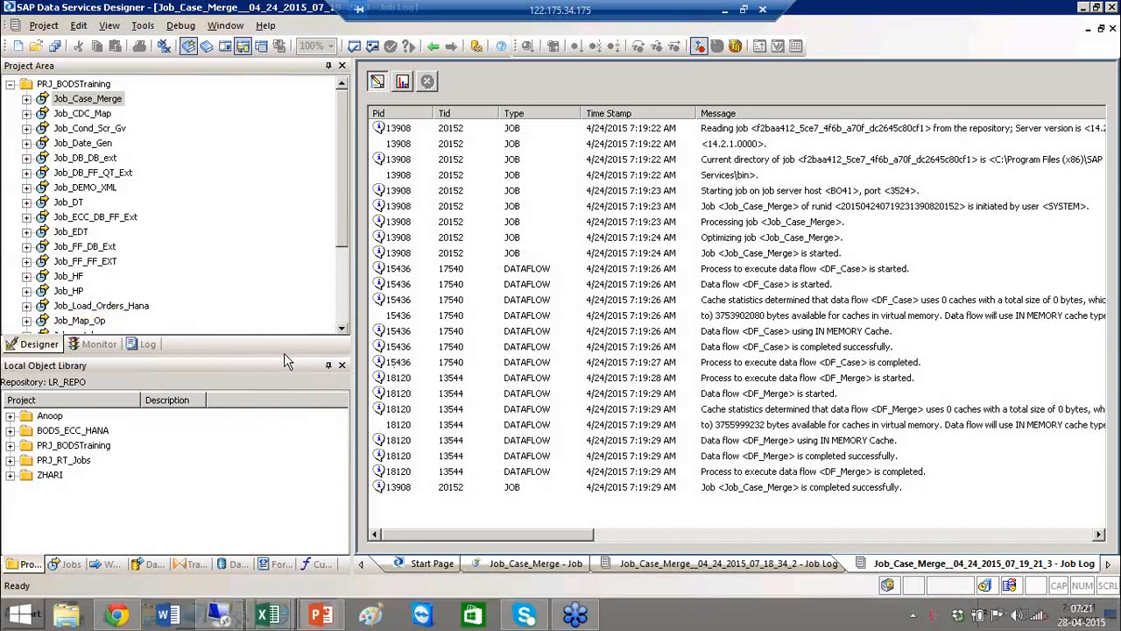
left_click_drag(284, 353, 289, 229)
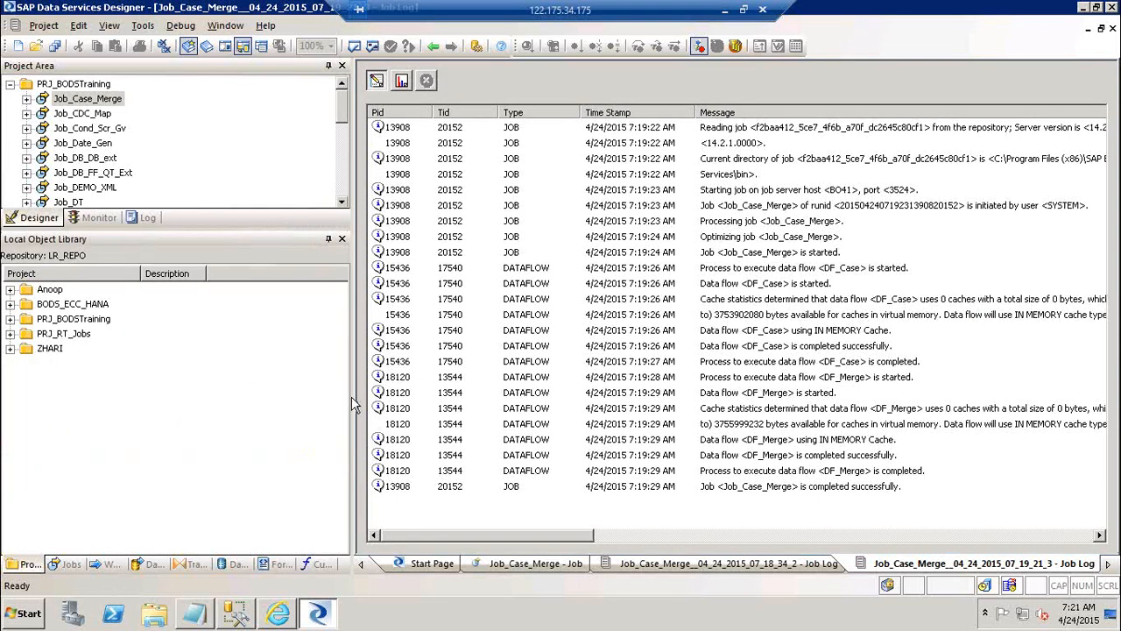
left_click_drag(354, 399, 532, 401)
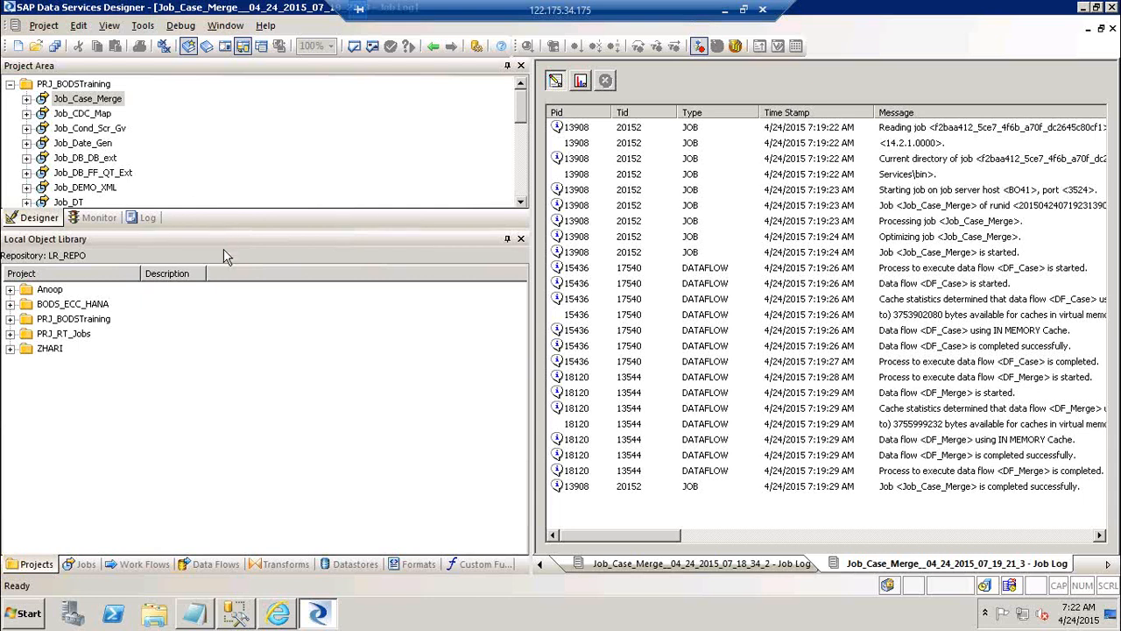
Open each project of the object library in turn, starting with PRJ_RT_Jobs and ending with the first listed one, and collapse them all
double_click(74, 335)
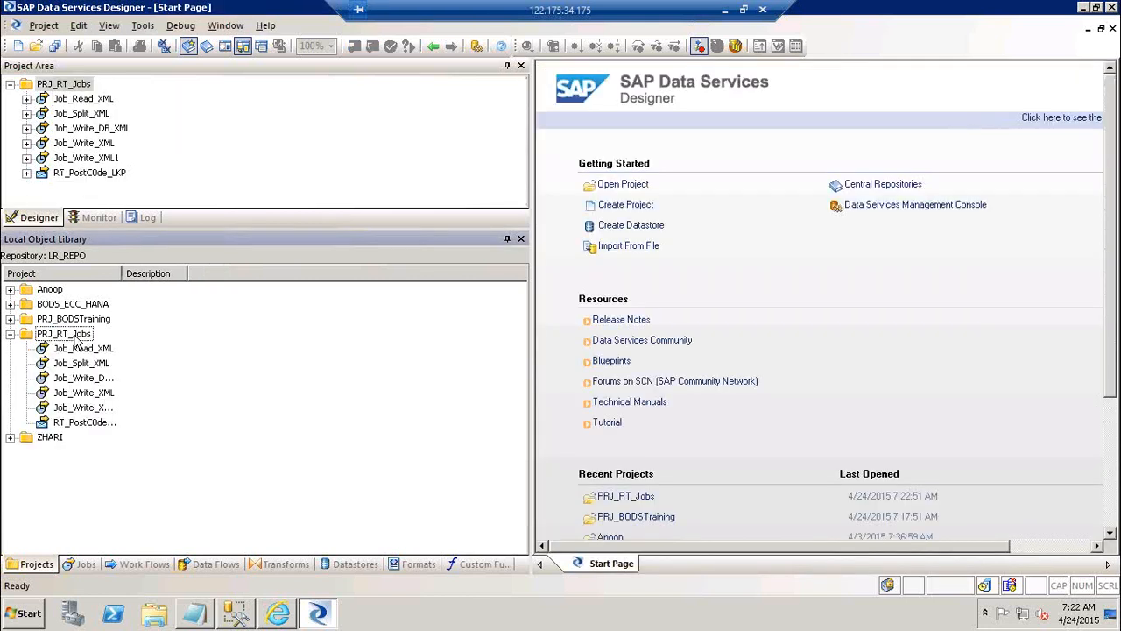
double_click(53, 438)
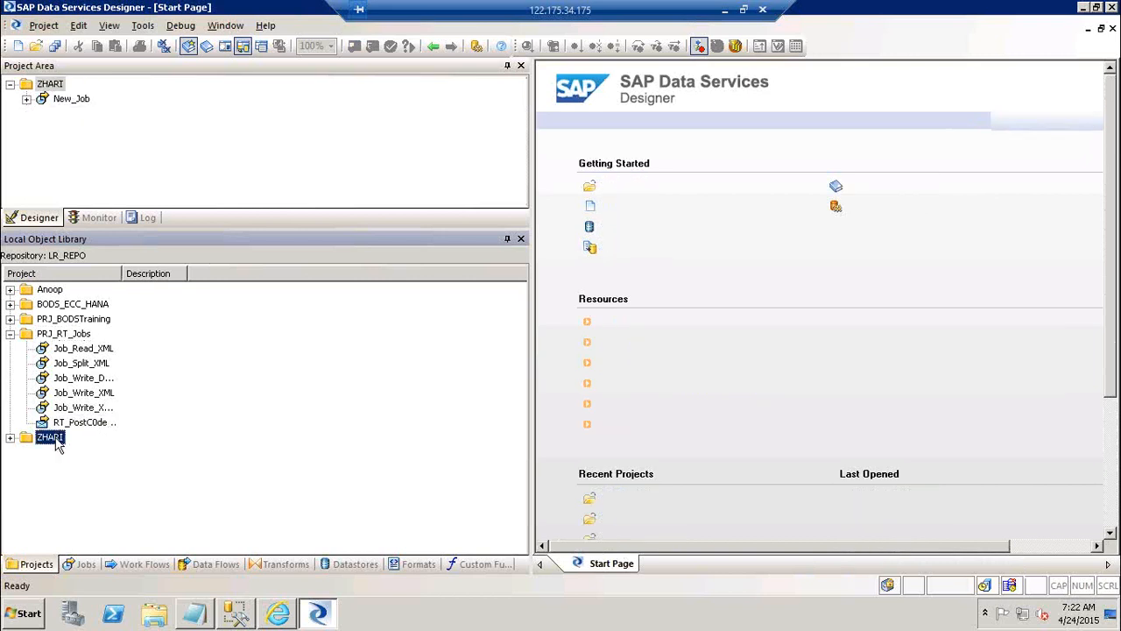
double_click(73, 319)
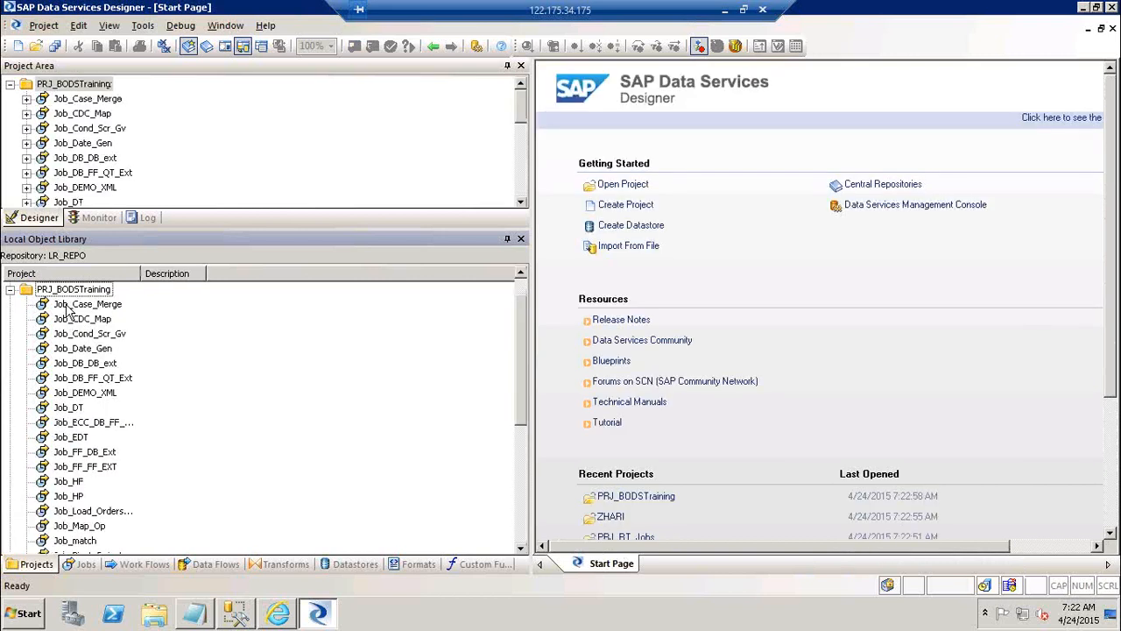
left_click(11, 290)
left_click(61, 304)
double_click(61, 305)
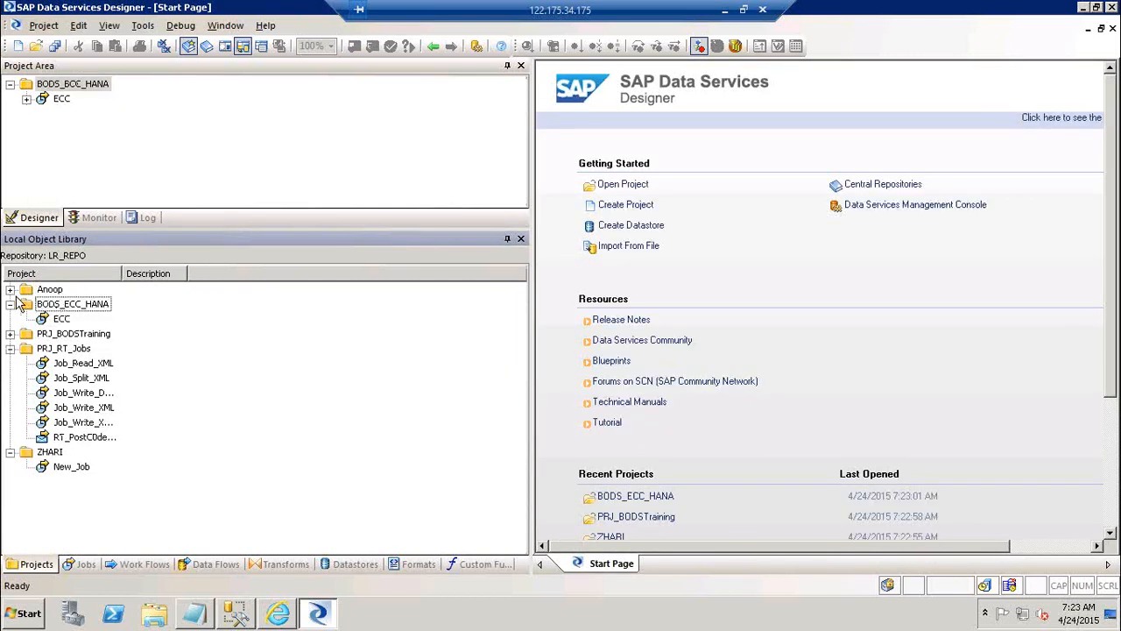
double_click(49, 290)
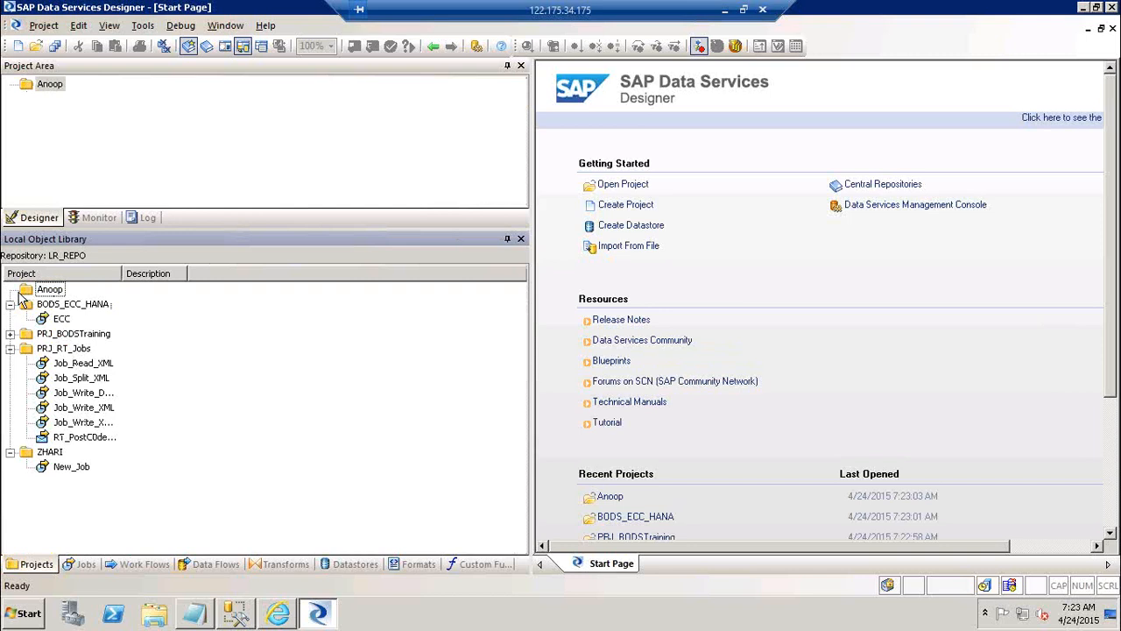
left_click(9, 305)
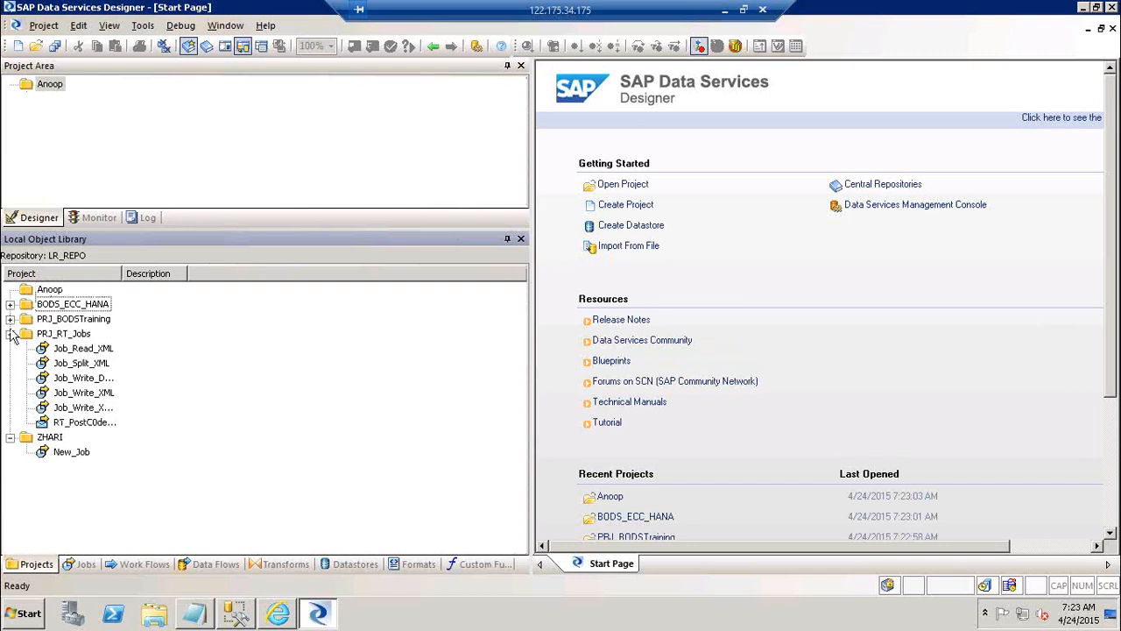
left_click(10, 334)
left_click(10, 349)
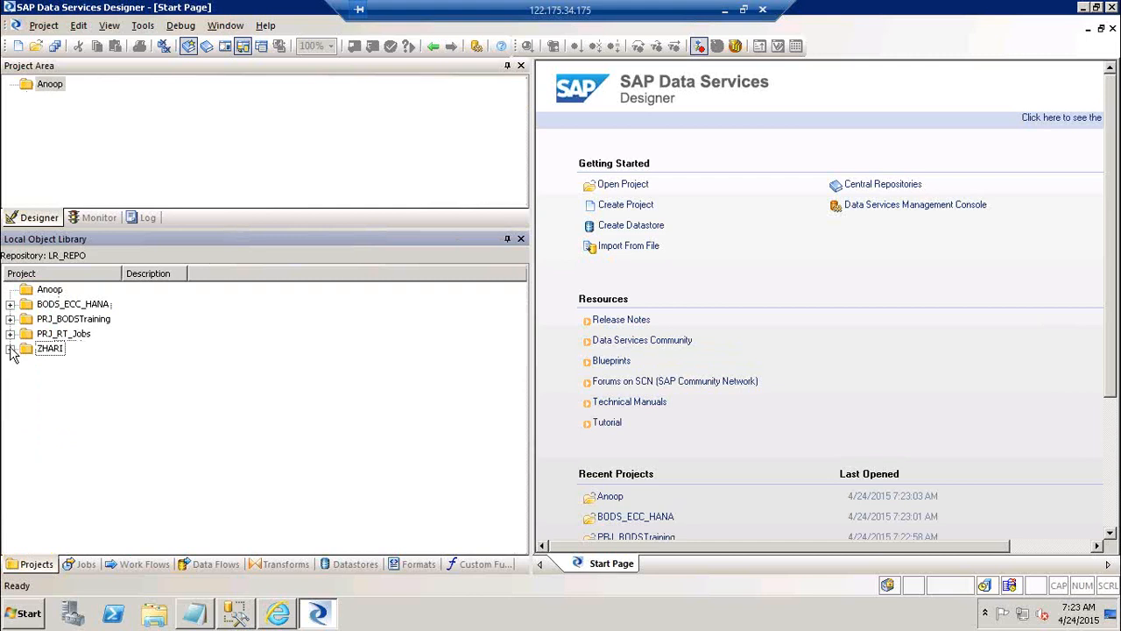
Review the object library's Batch Jobs and Real-time Jobs categories, and display the repository's work flows
left_click(87, 564)
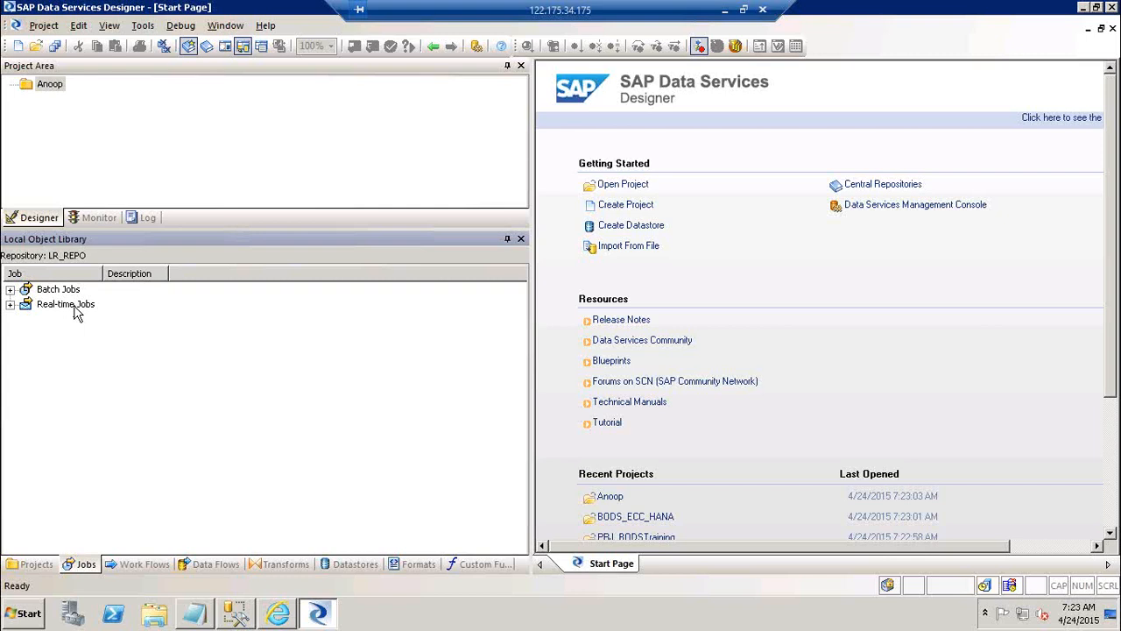
left_click(76, 313)
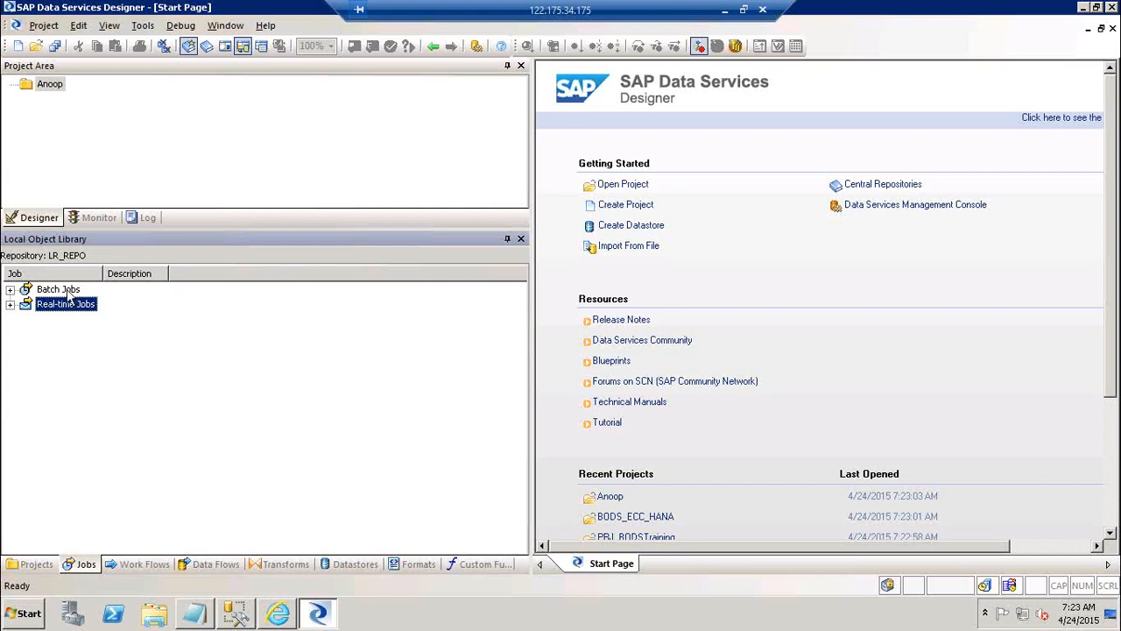
left_click(67, 293)
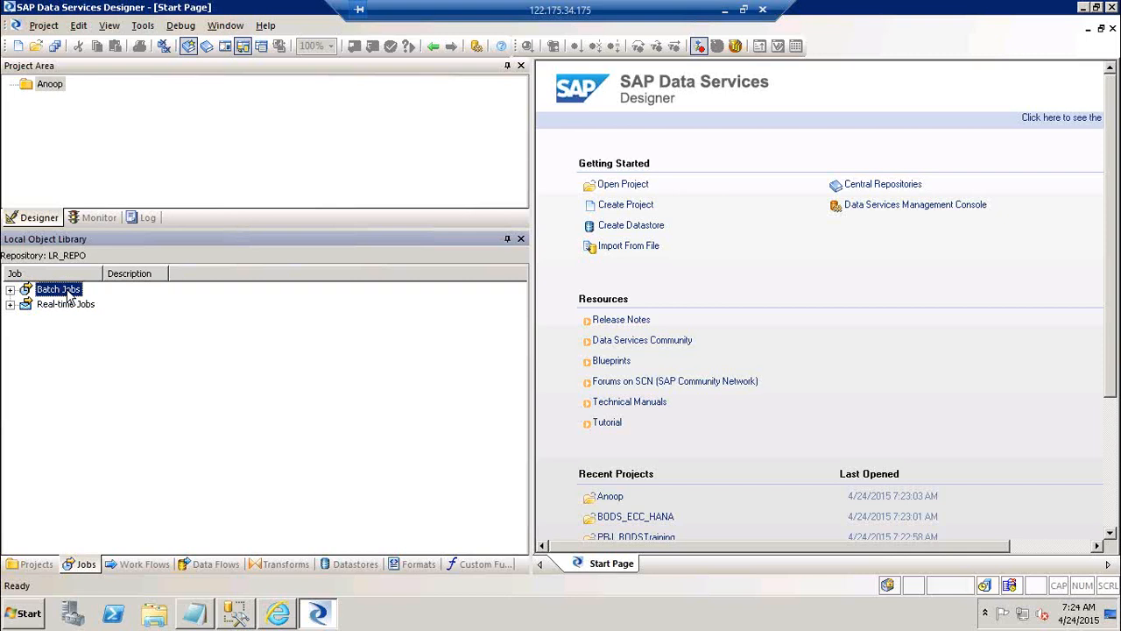
left_click(138, 566)
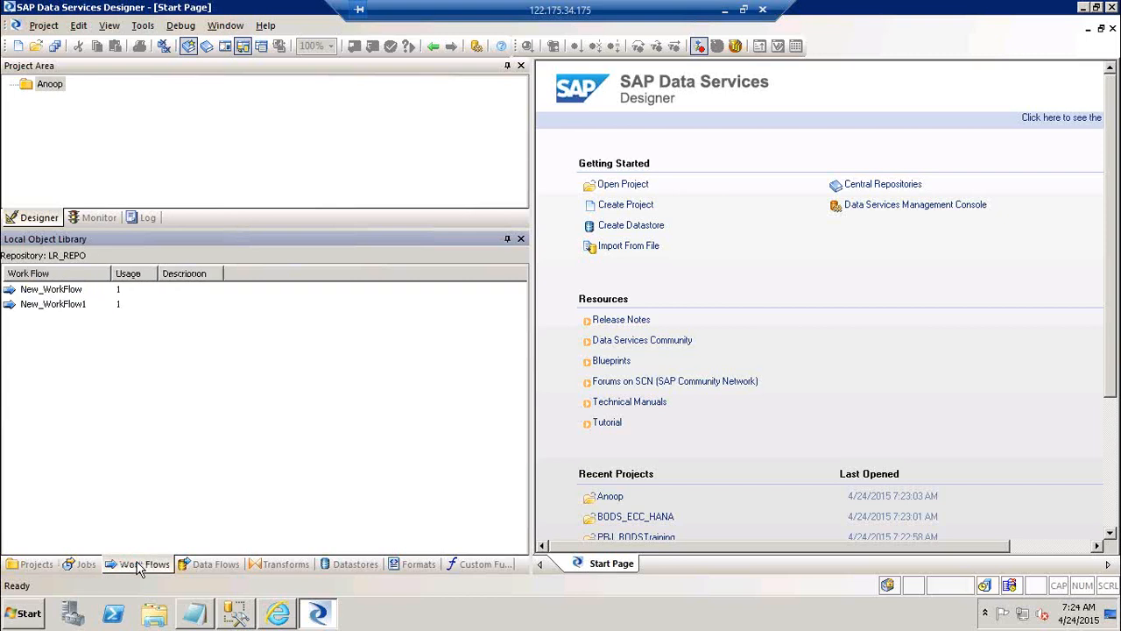
Open the New_WorkFlow1 work flow and place three more data flows below its existing one
double_click(52, 304)
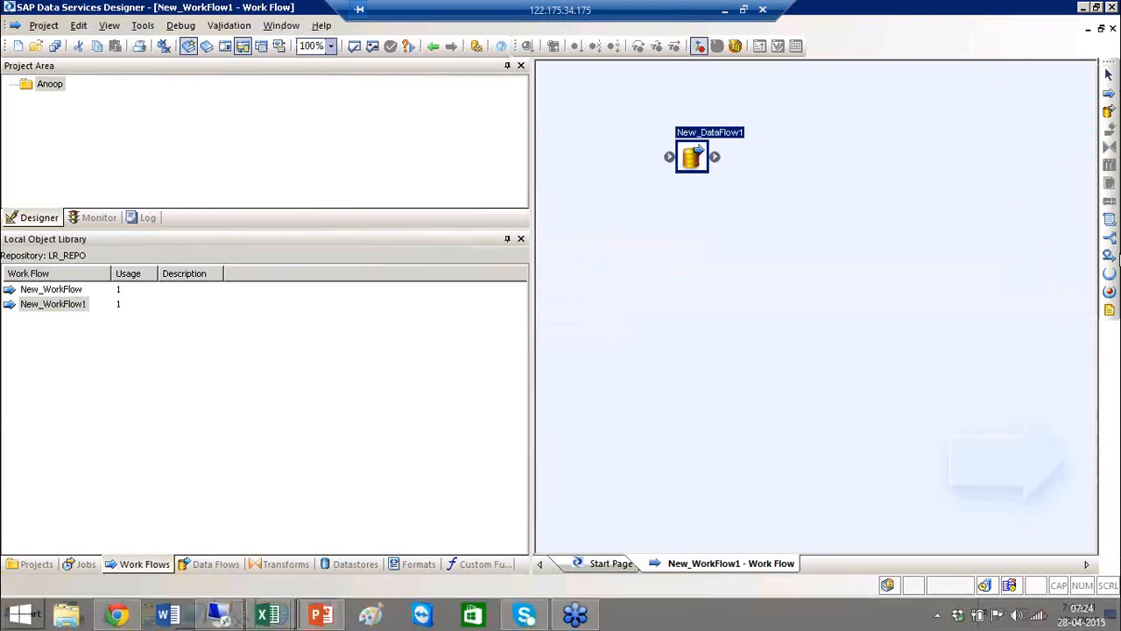
left_click(1109, 111)
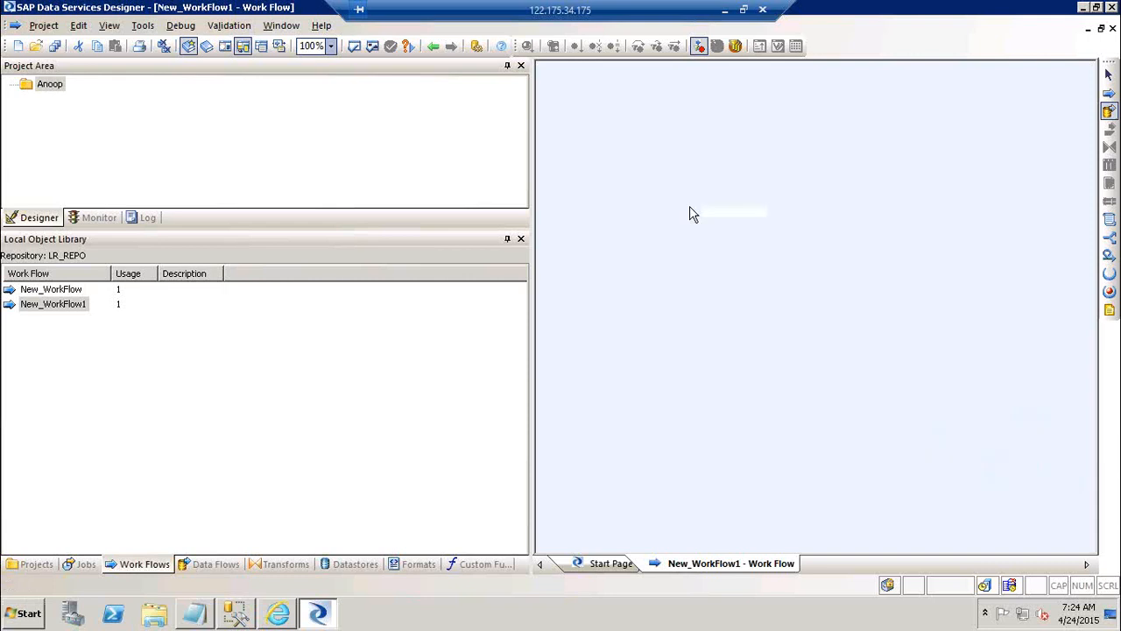
left_click(691, 210)
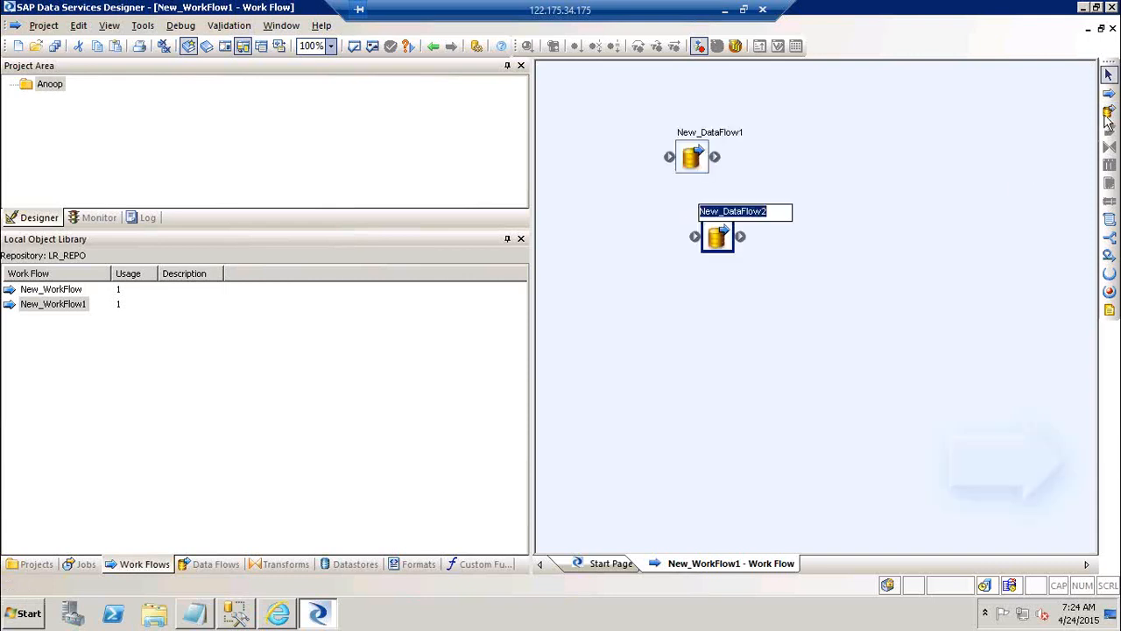
left_click(691, 293)
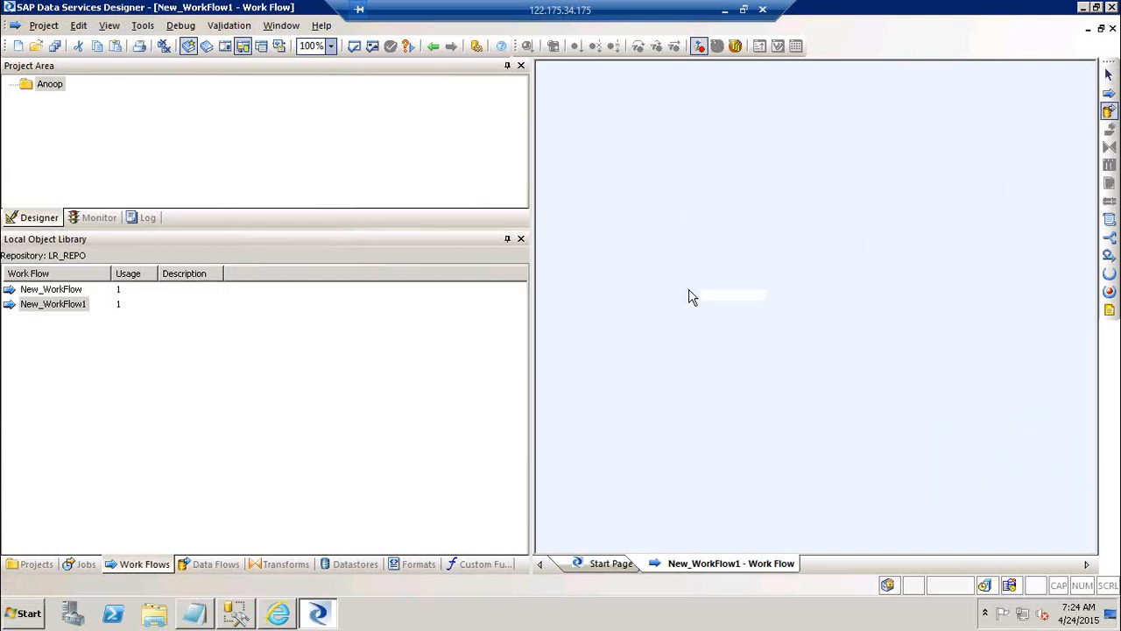
left_click(1109, 111)
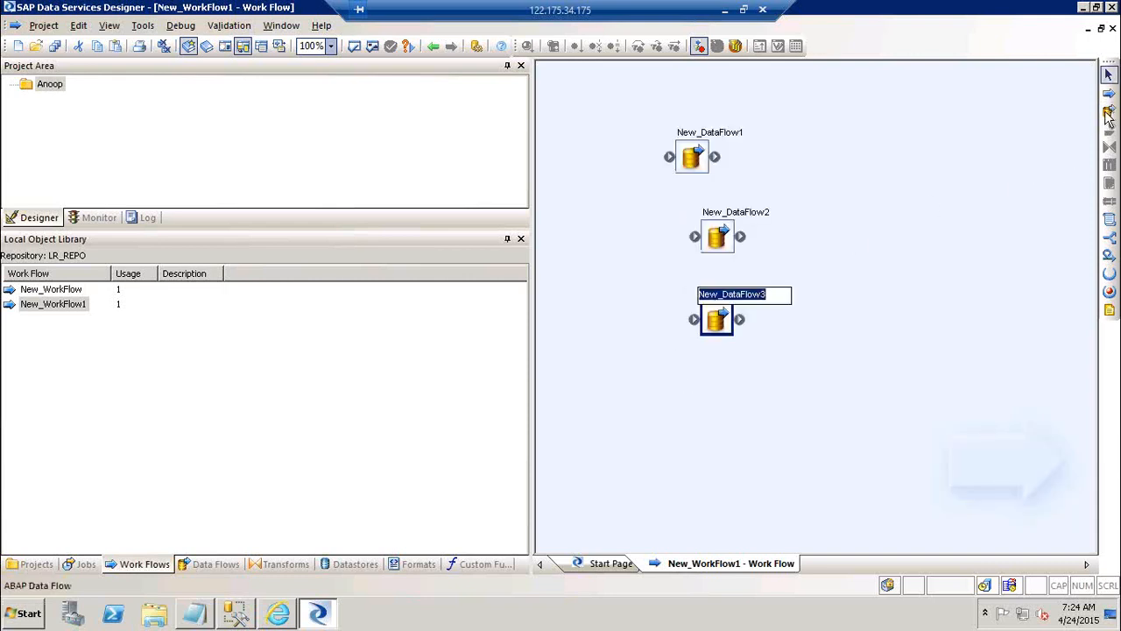
left_click(674, 395)
left_click(358, 380)
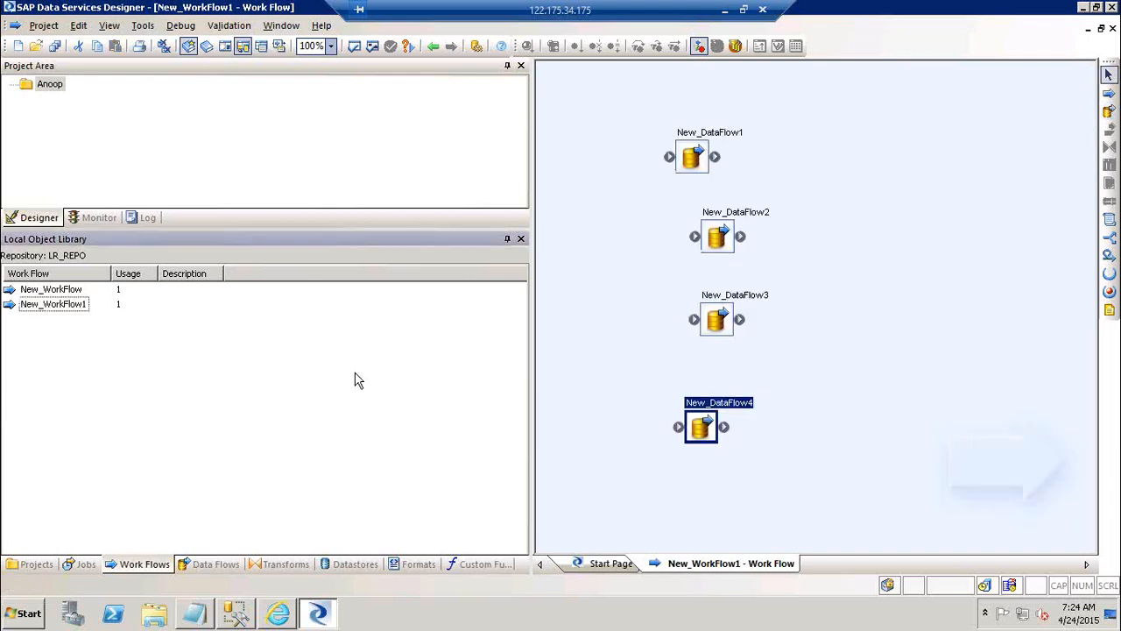
left_click(61, 293)
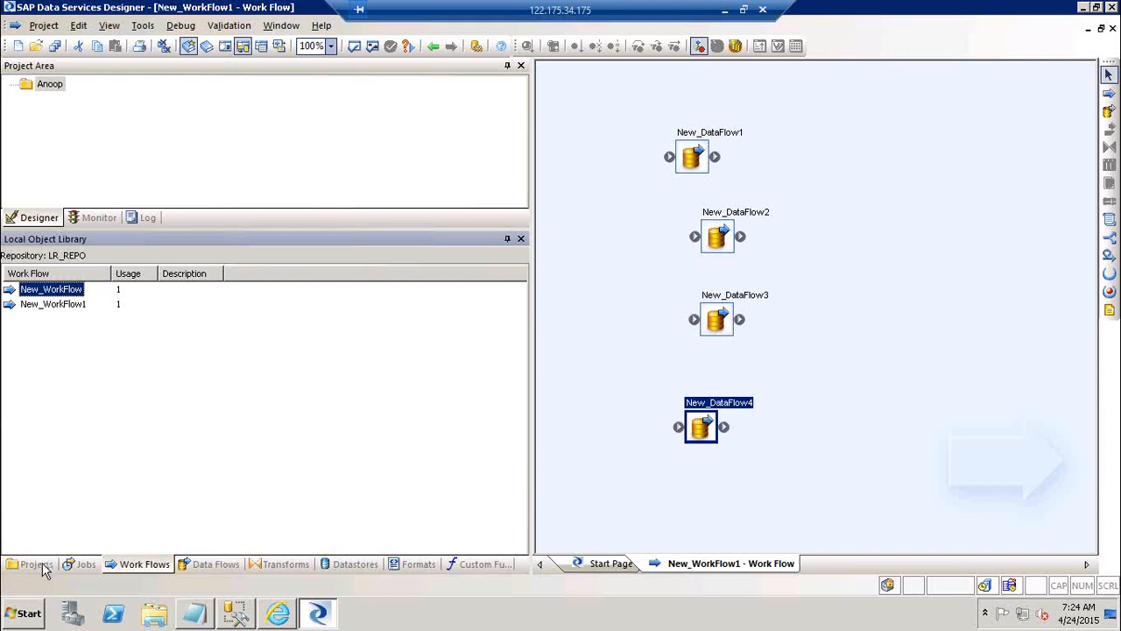
left_click(725, 10)
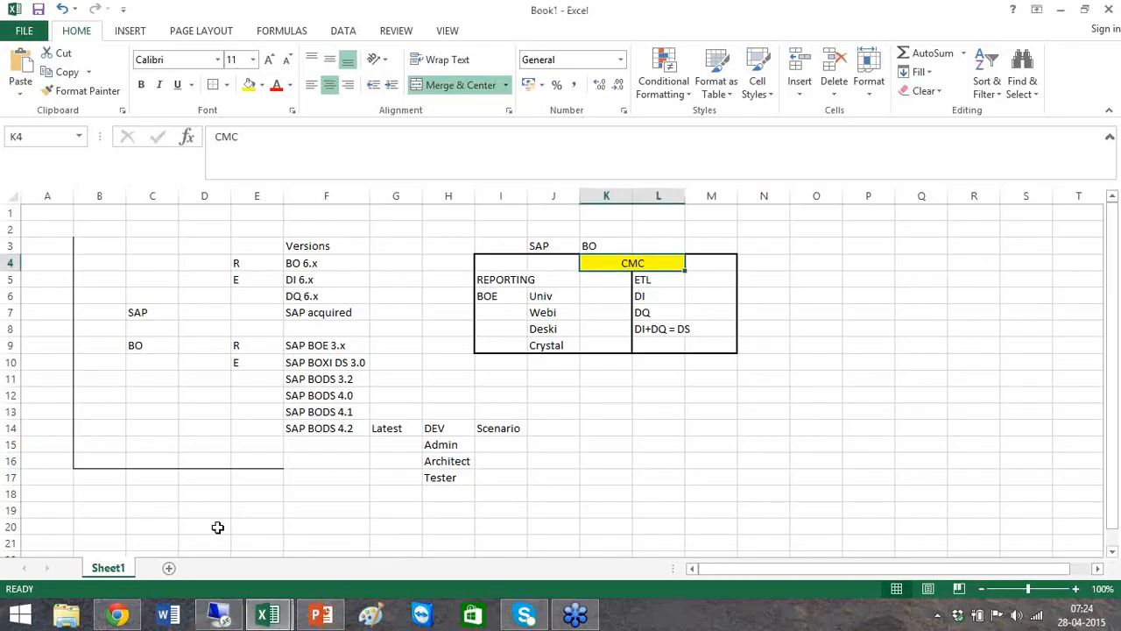
left_click(219, 613)
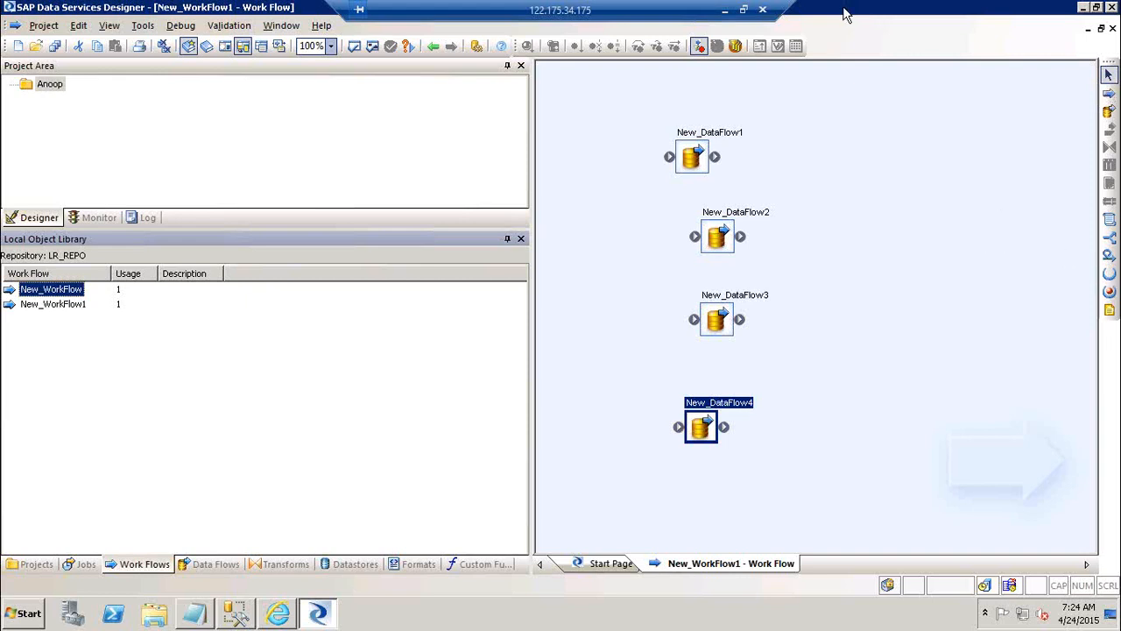
left_click(726, 11)
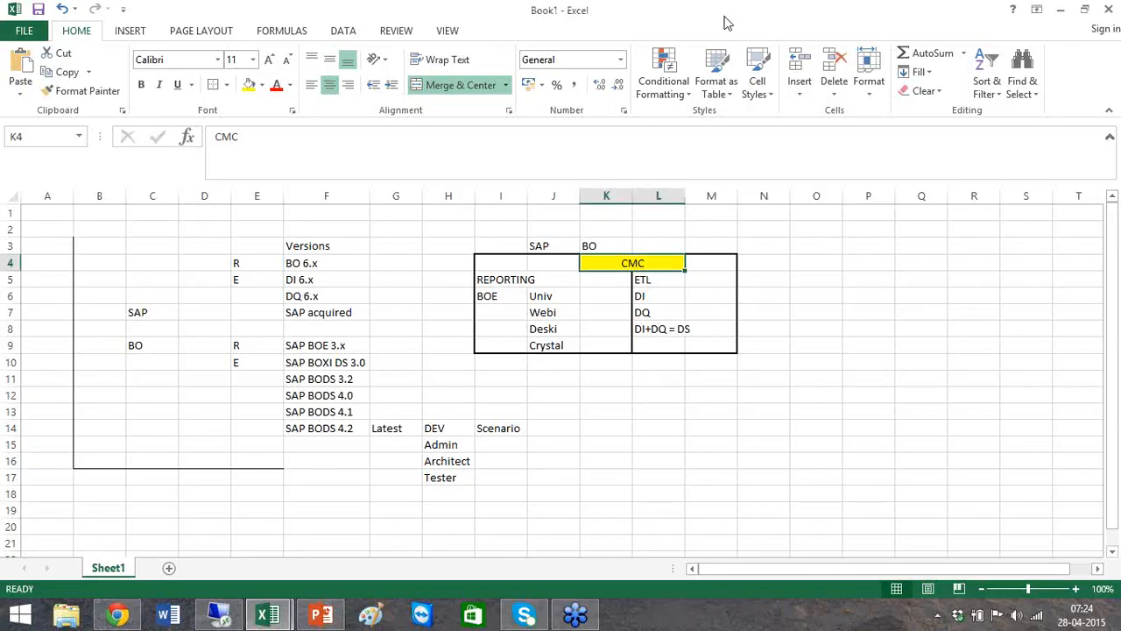
left_click(628, 489)
left_click(219, 616)
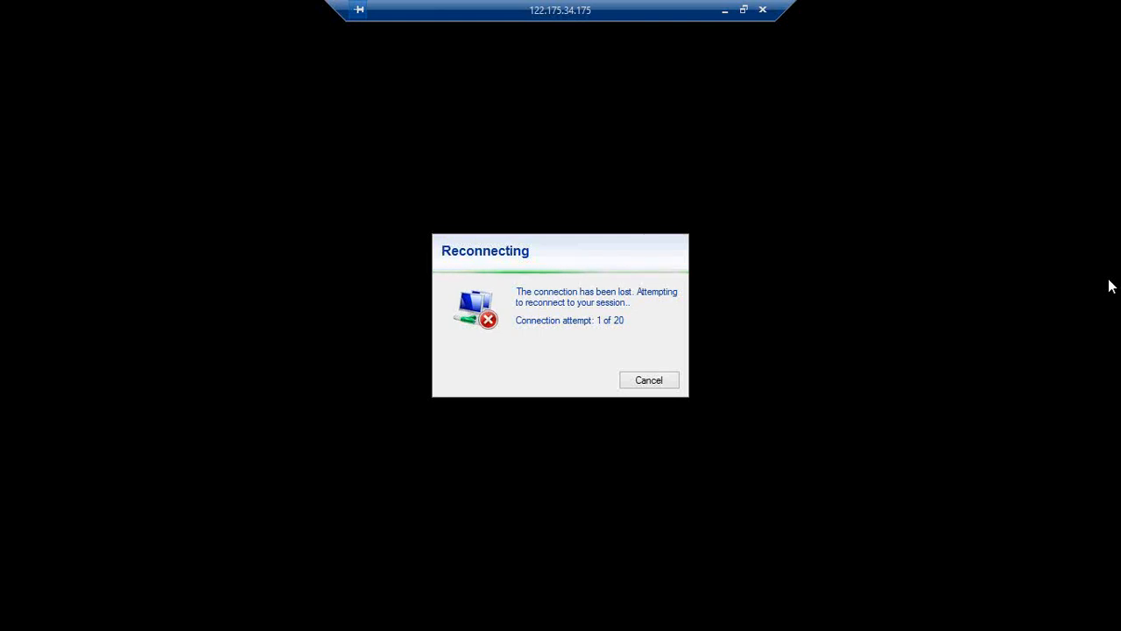
Cancel the lost session's reconnection attempt and launch Remote Desktop Connection with mstsc
left_click(670, 383)
key("super+r")
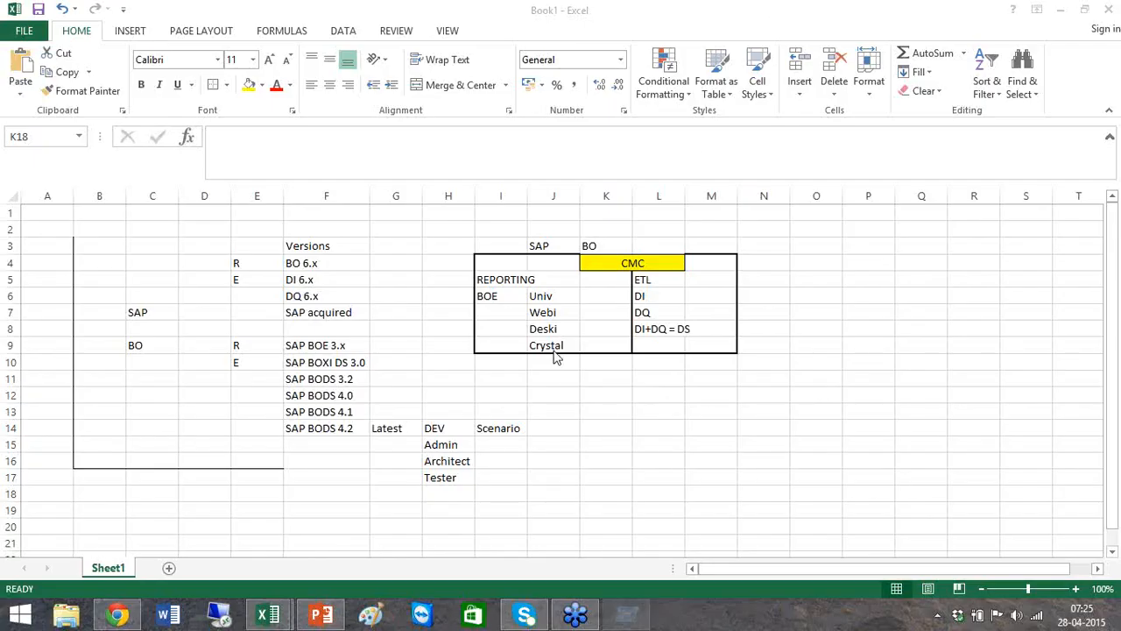
type("mstsc")
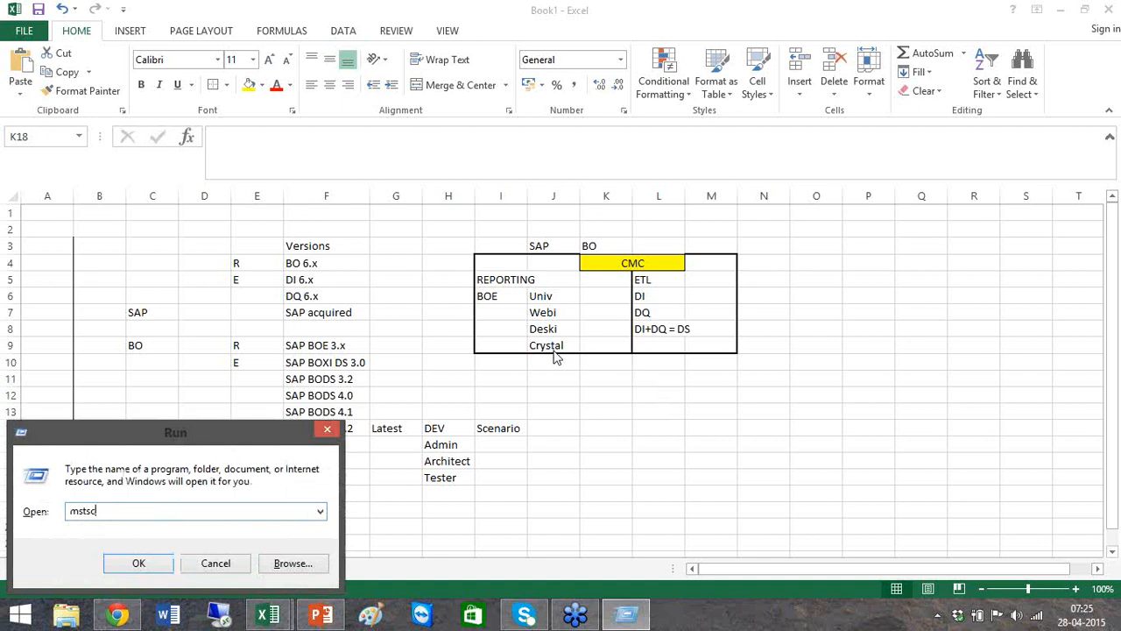
key("Return")
Try to connect to the remote computer 122.175.34.175:33320
left_click(618, 289)
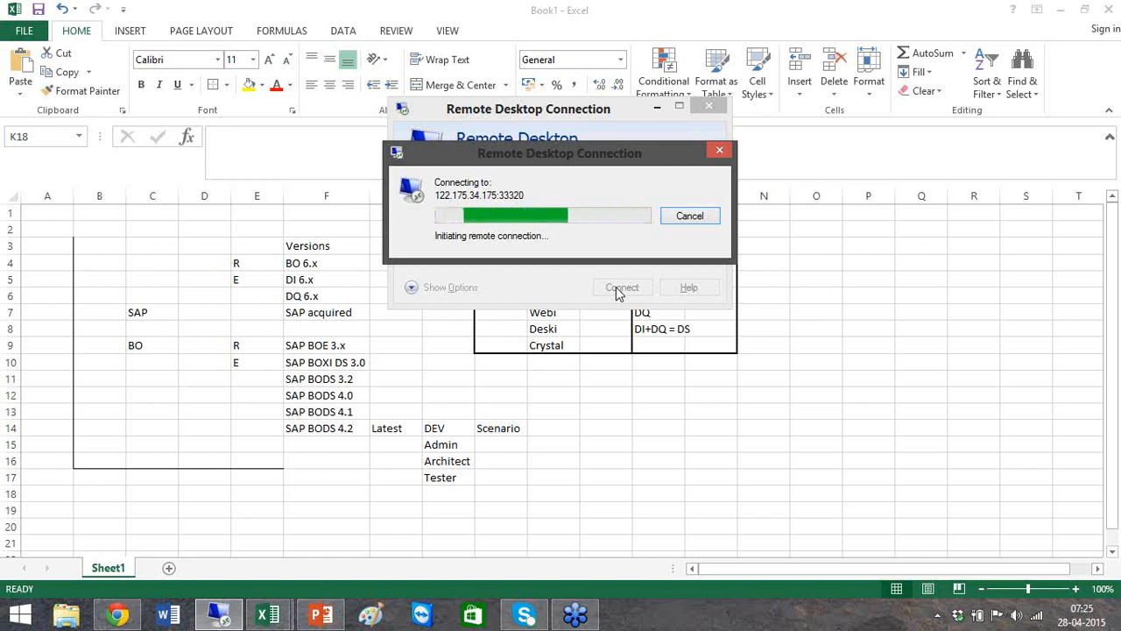
left_click(698, 216)
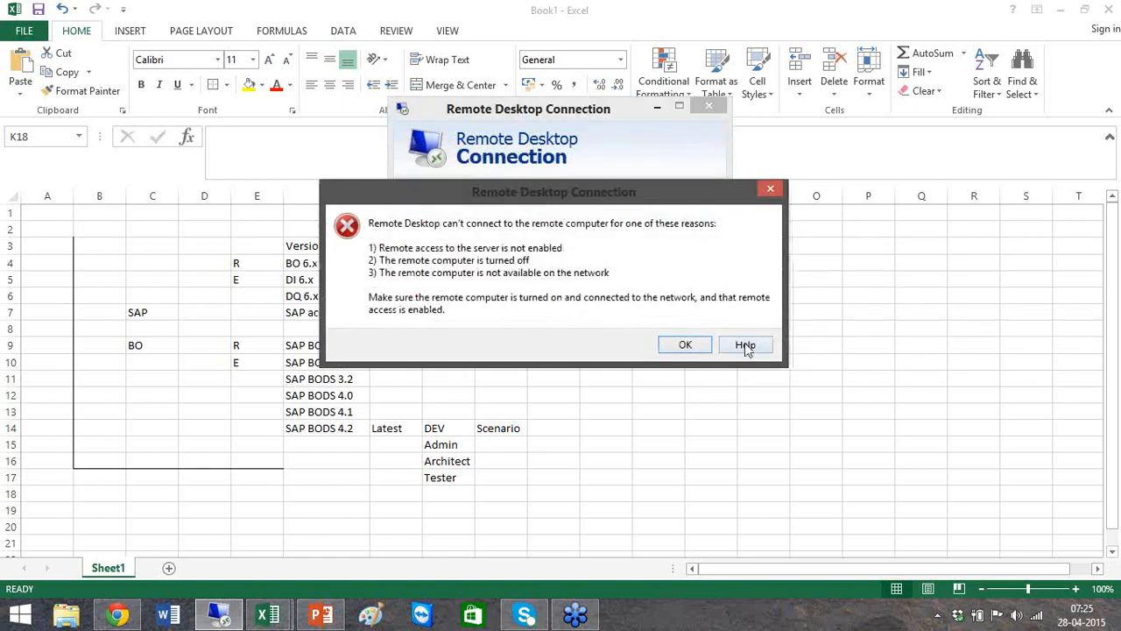
left_click(770, 189)
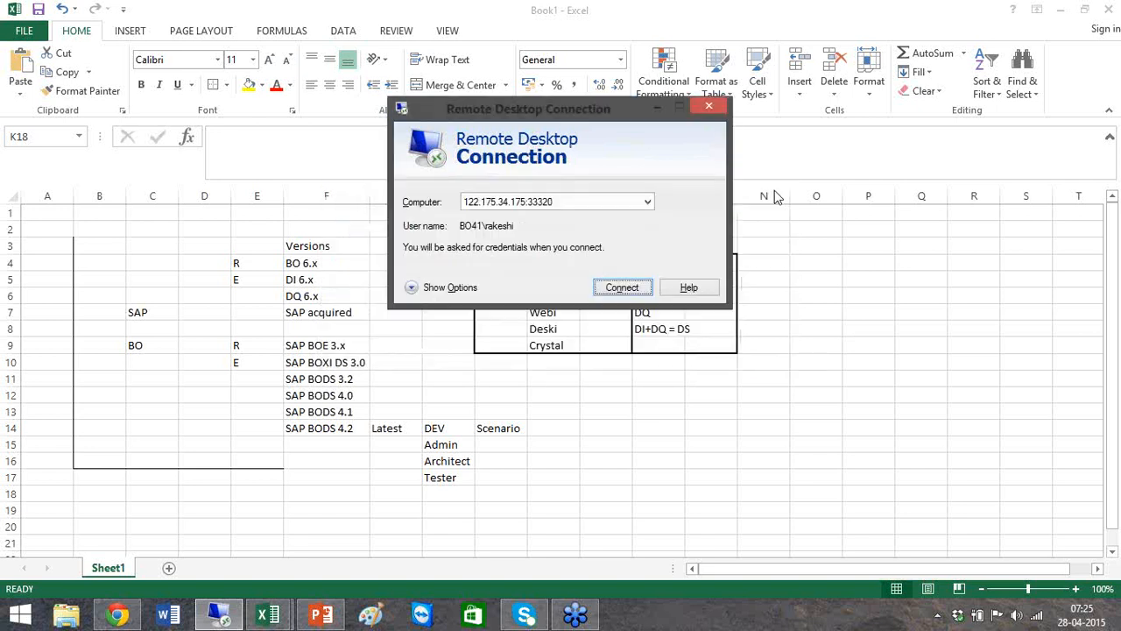
left_click(648, 204)
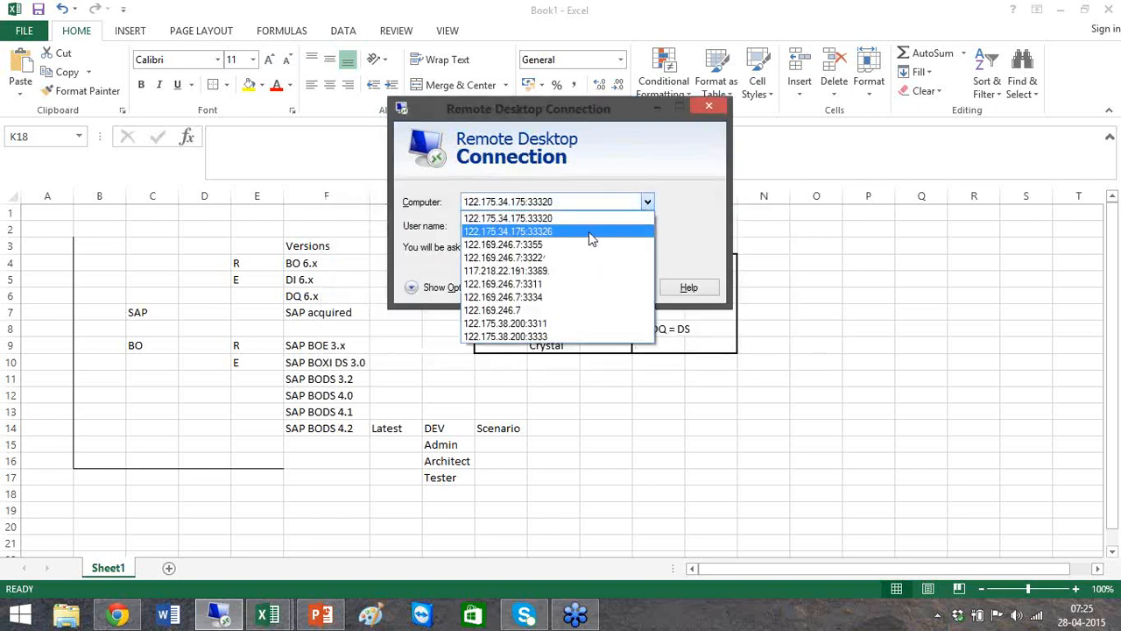
left_click(590, 233)
left_click(618, 288)
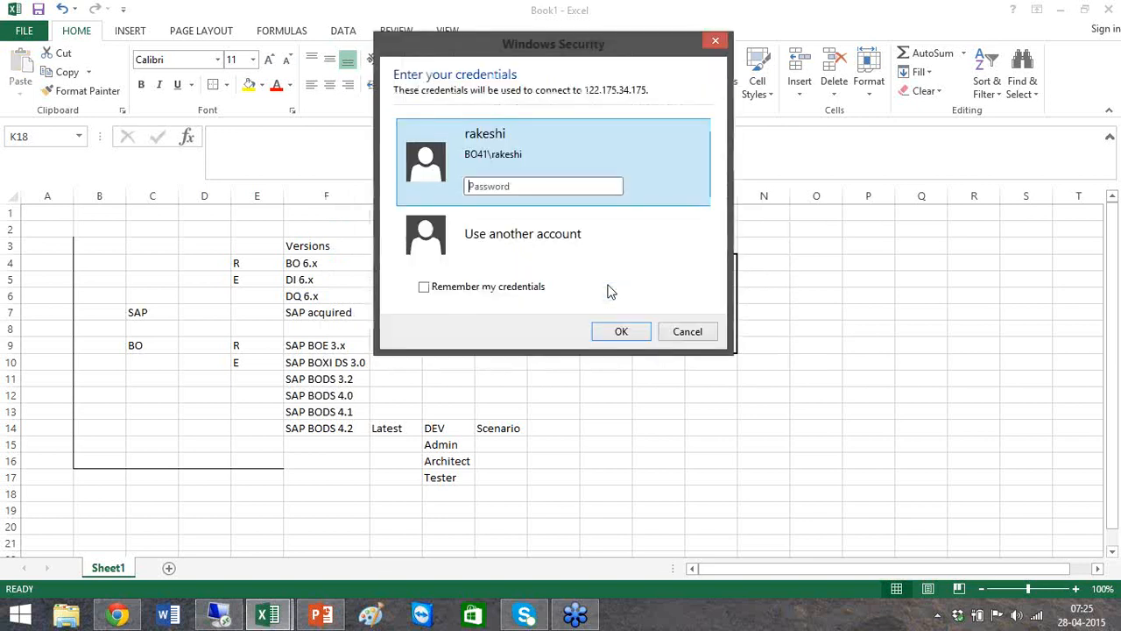
left_click(556, 268)
type("Rakesh********")
key("Return")
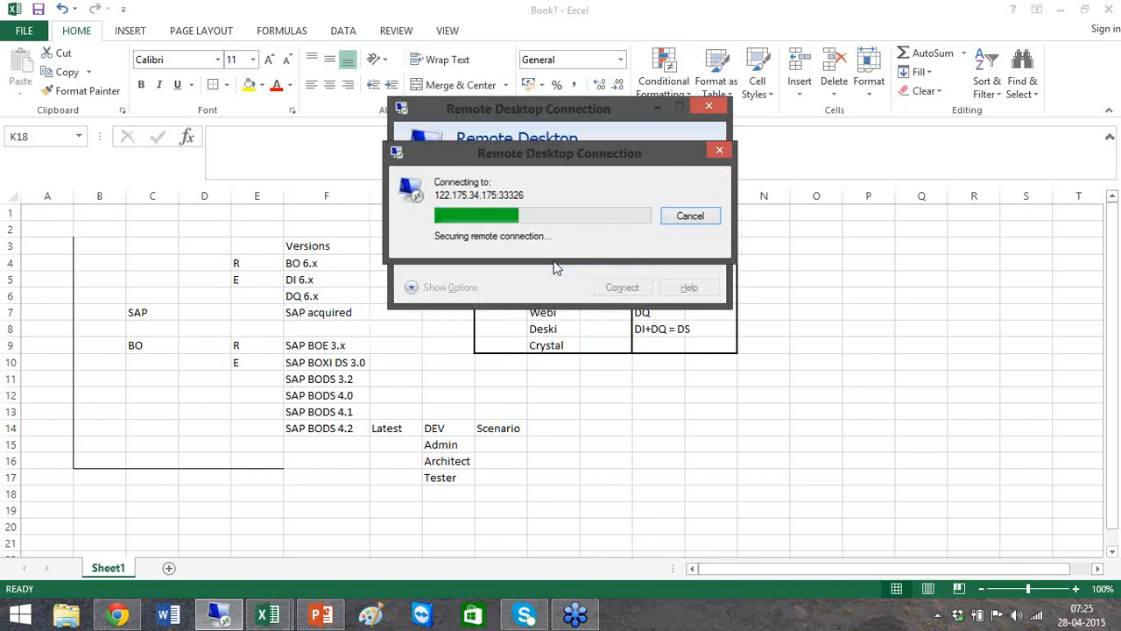
left_click(613, 345)
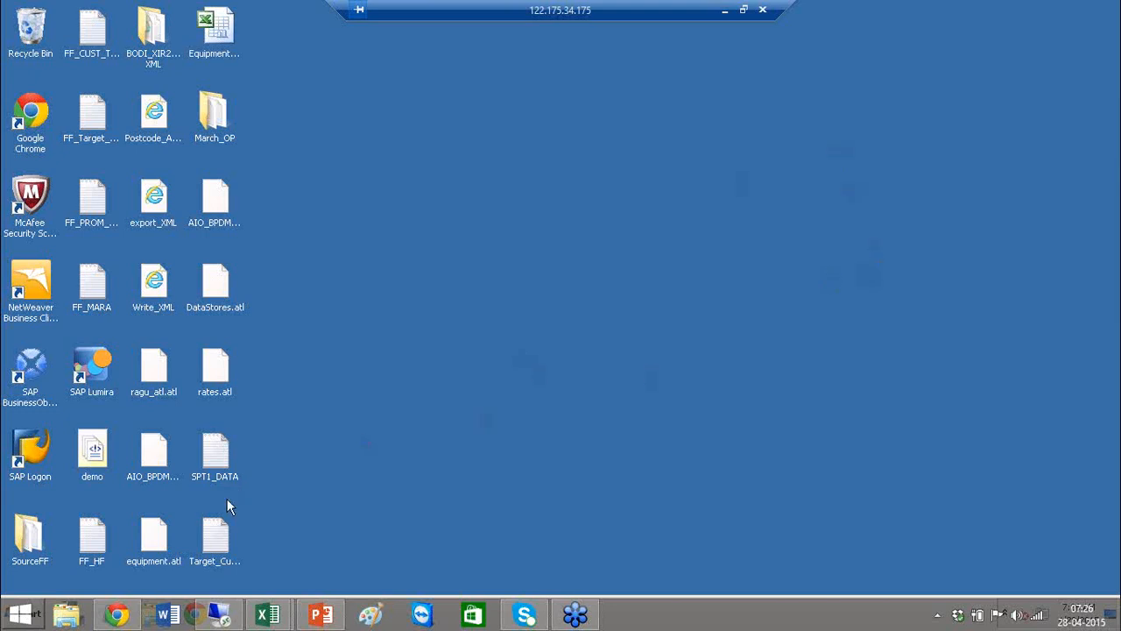
Launch Data Services Designer on the remote desktop and dismiss the Remote Desktop licensing notification
left_click(408, 440)
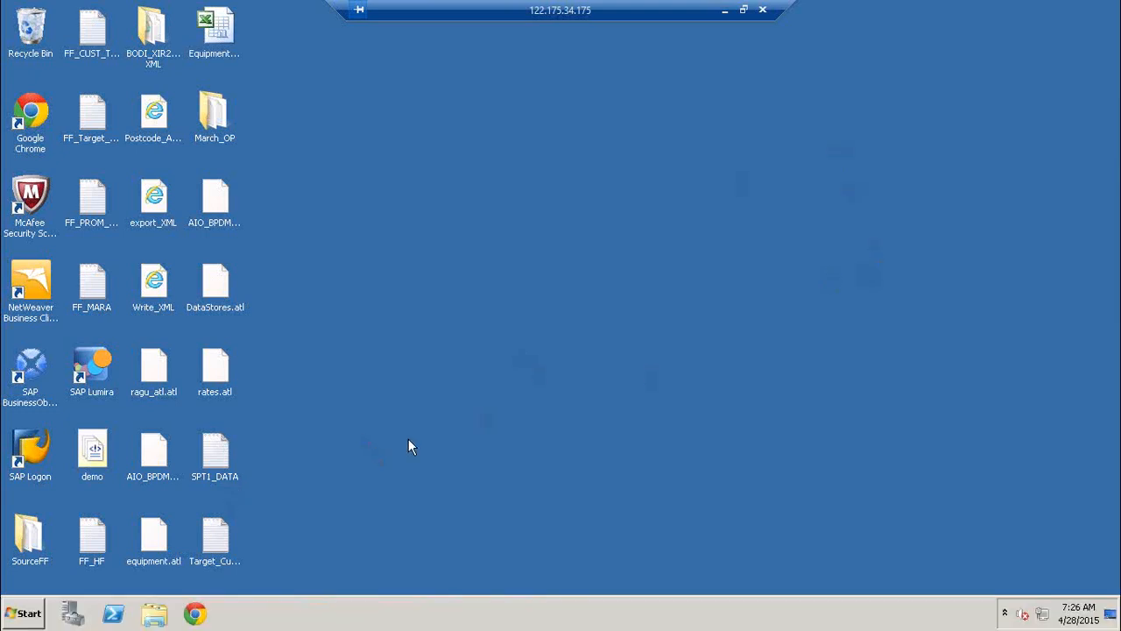
left_click(19, 615)
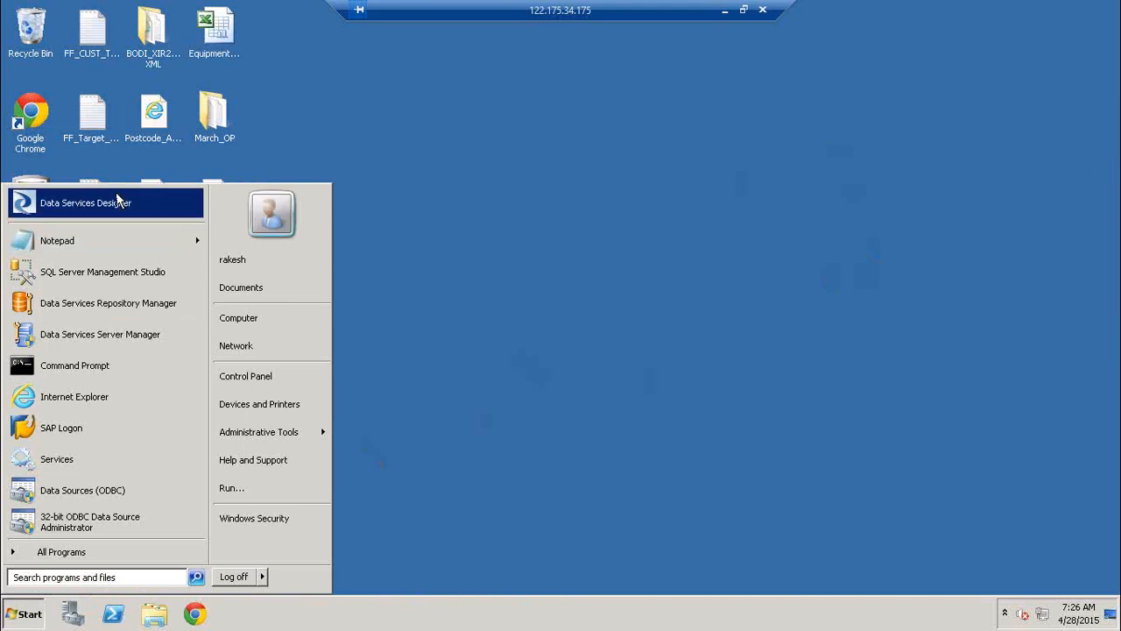
left_click(117, 200)
left_click(240, 415)
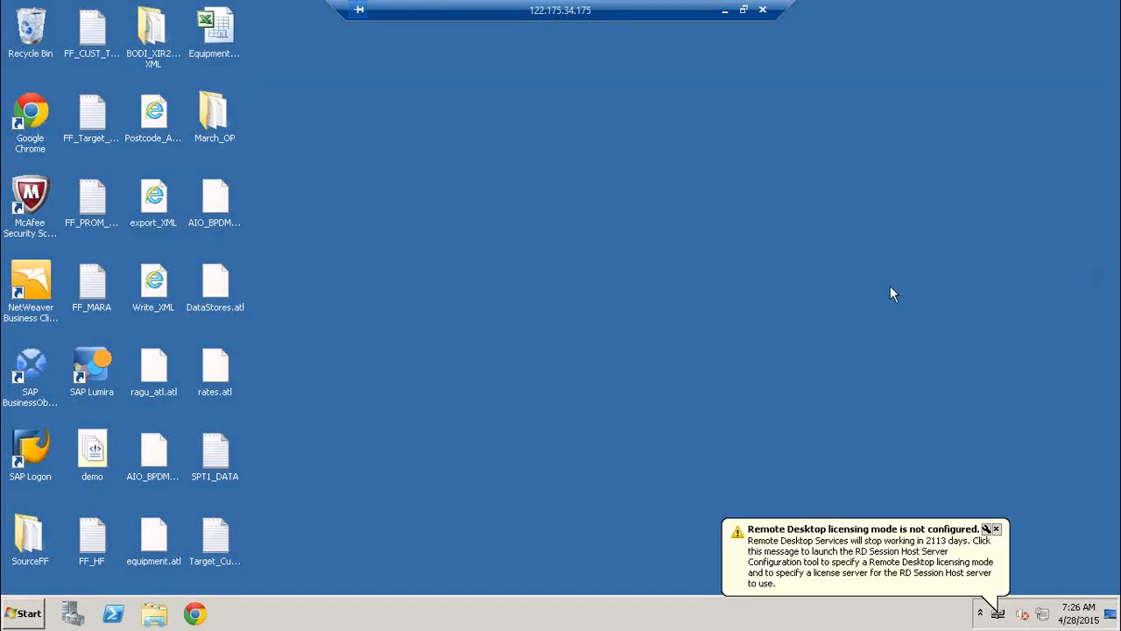
left_click(996, 529)
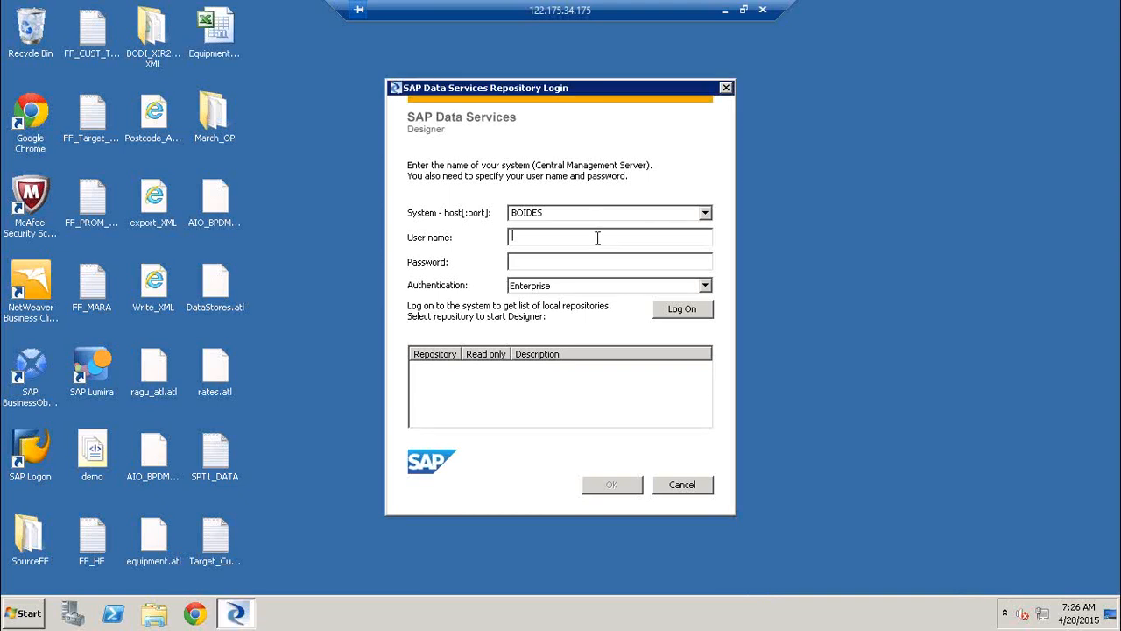
Log on to the BOIDES system as Administrator with the account password to list the local repositories
type("Administrator**********")
key("Return")
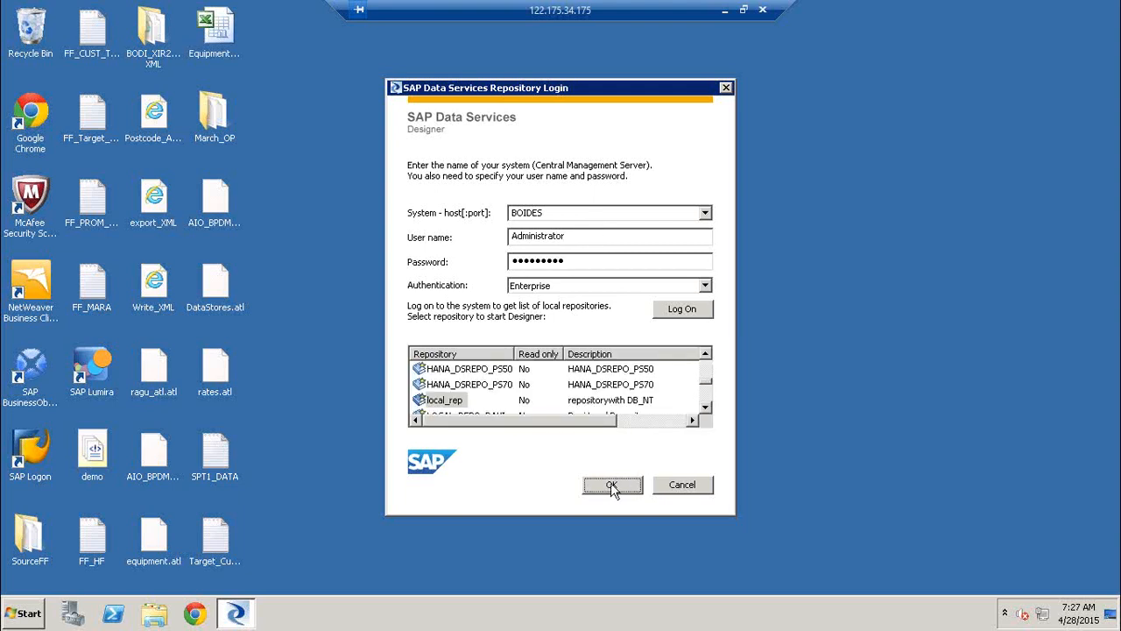
Select the REPO_LR repository and start Designer with it, entering the repository password
left_click(706, 407)
left_click(706, 408)
left_click(705, 408)
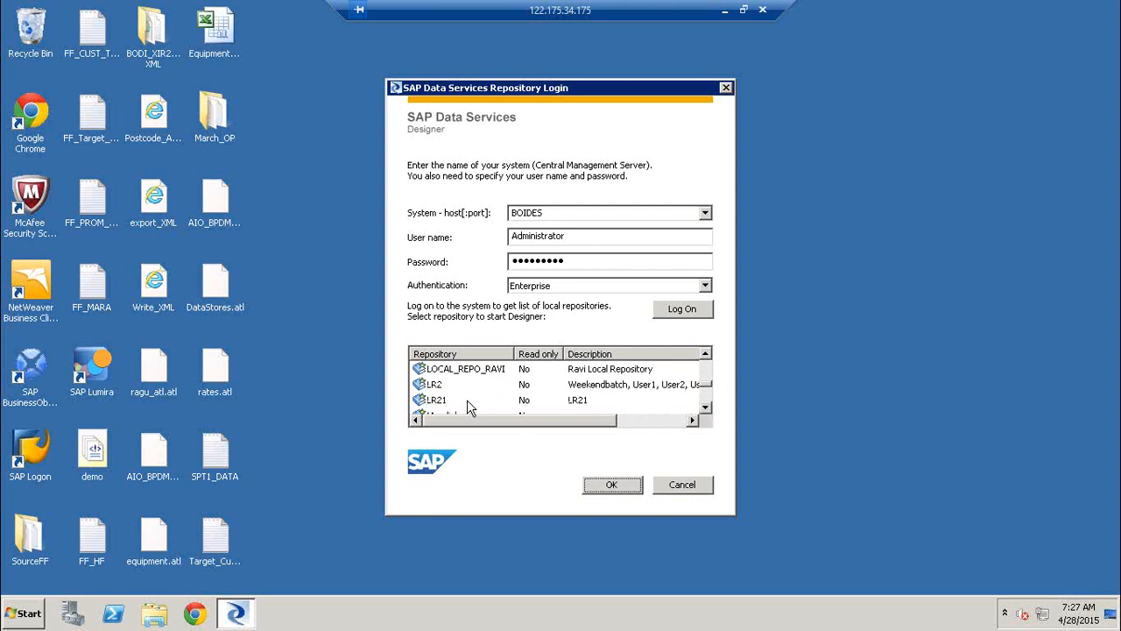
left_click(440, 386)
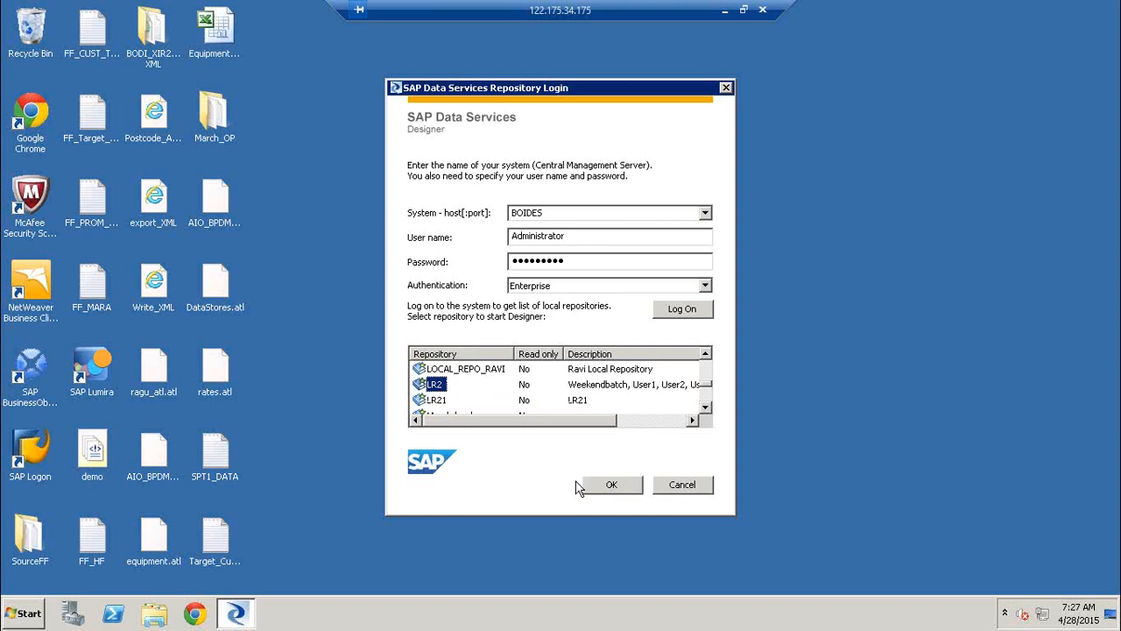
left_click(444, 403)
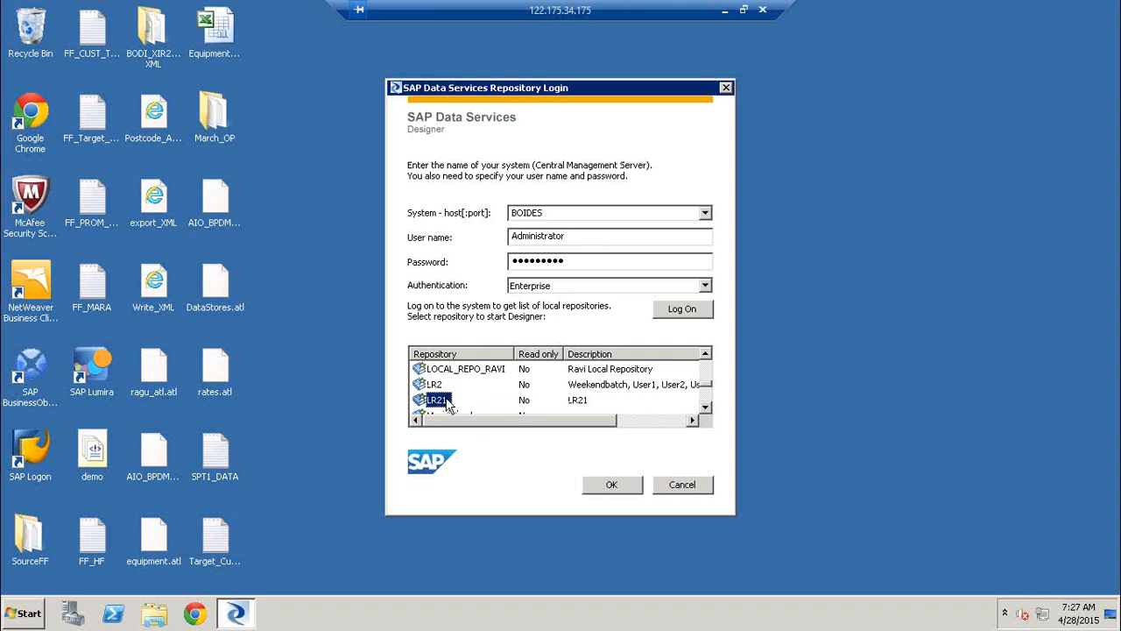
left_click(706, 408)
left_click(706, 408)
left_click(706, 408)
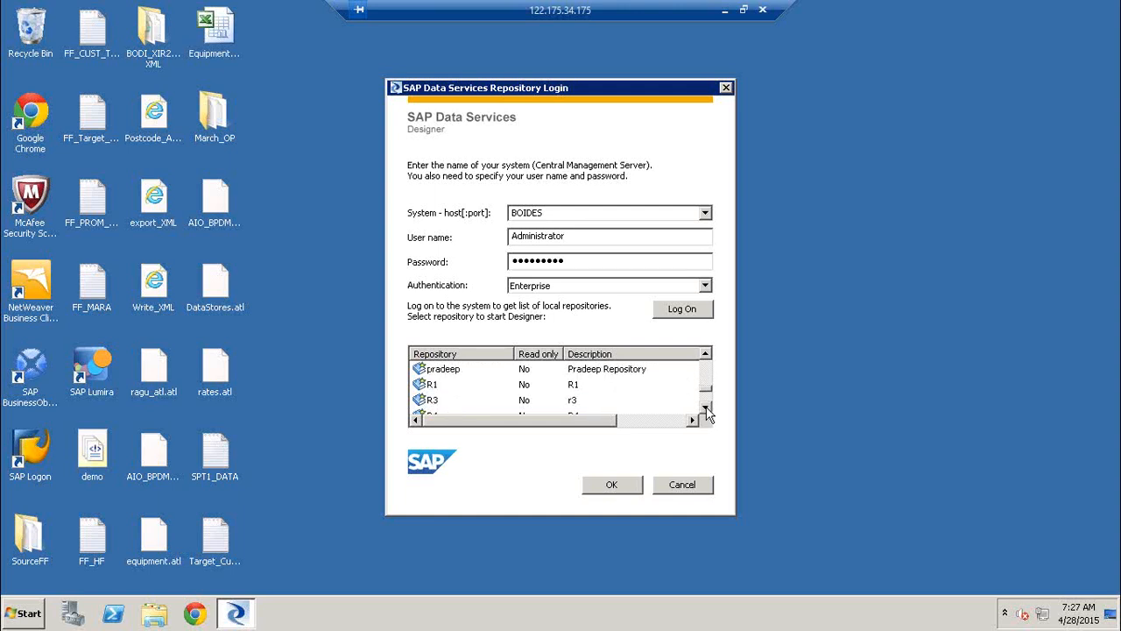
left_click(706, 408)
left_click(706, 408)
left_click(706, 408)
left_click(706, 408)
left_click(445, 368)
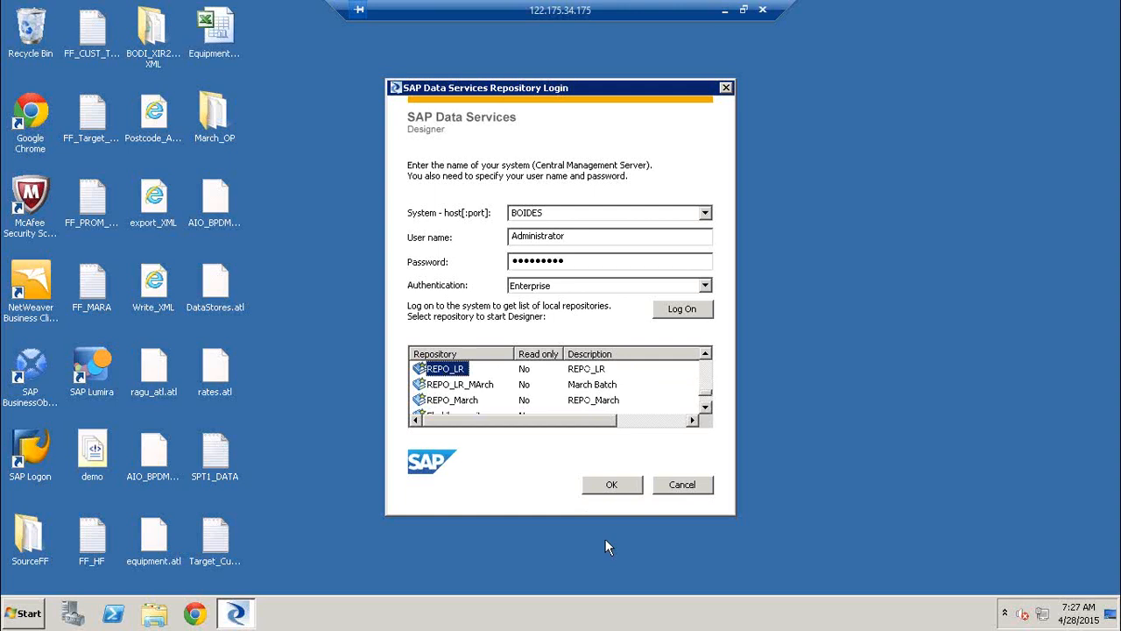
left_click(622, 495)
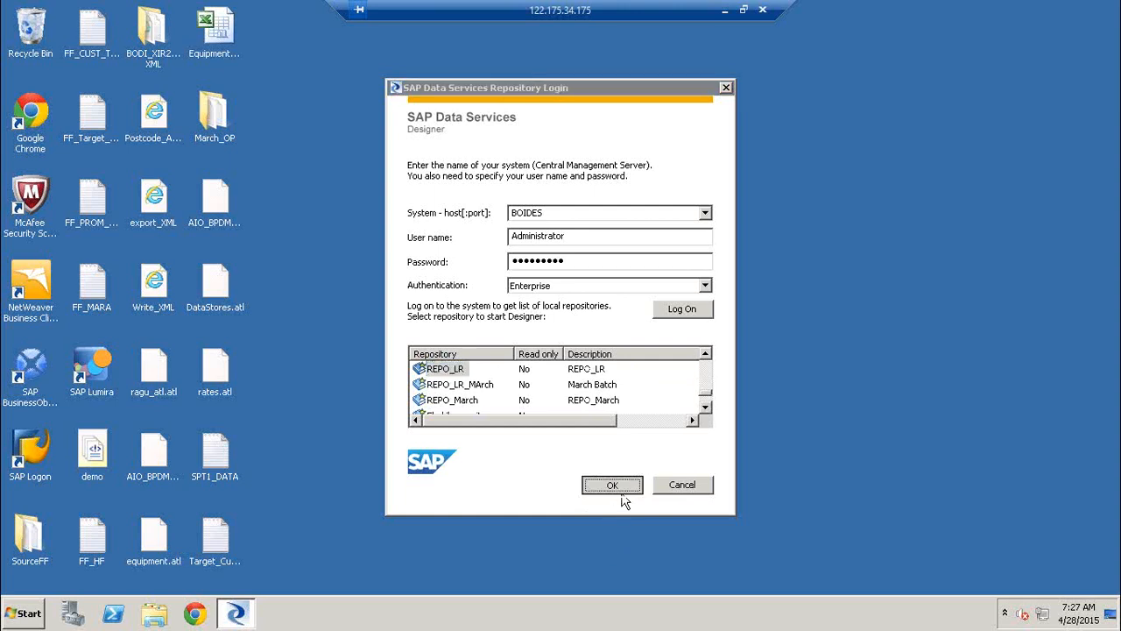
type("••")
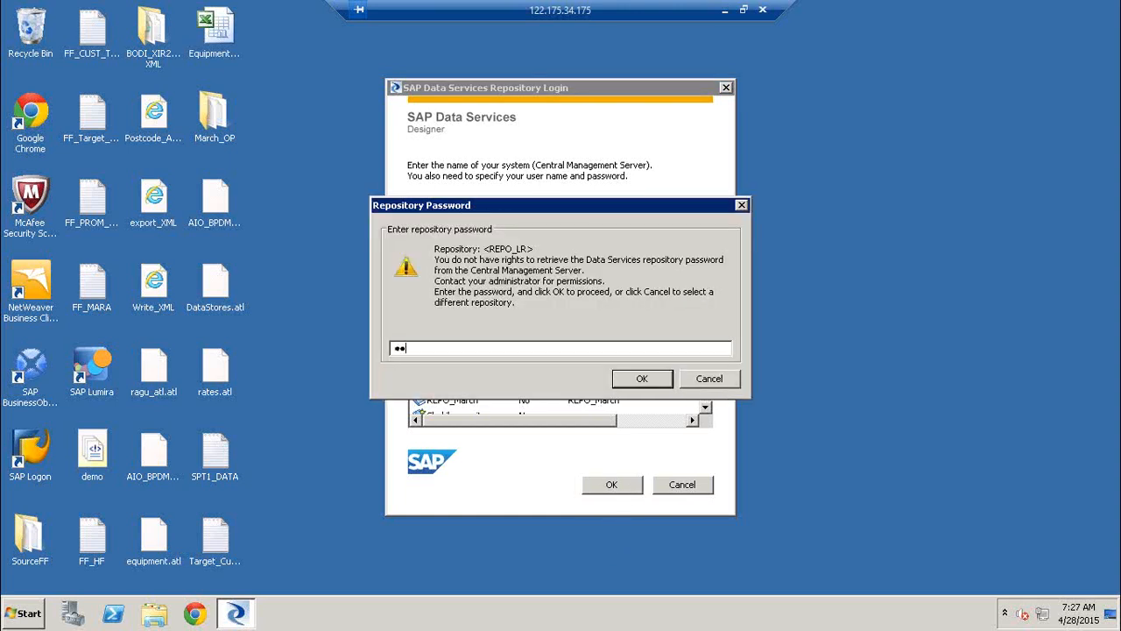
key("Return")
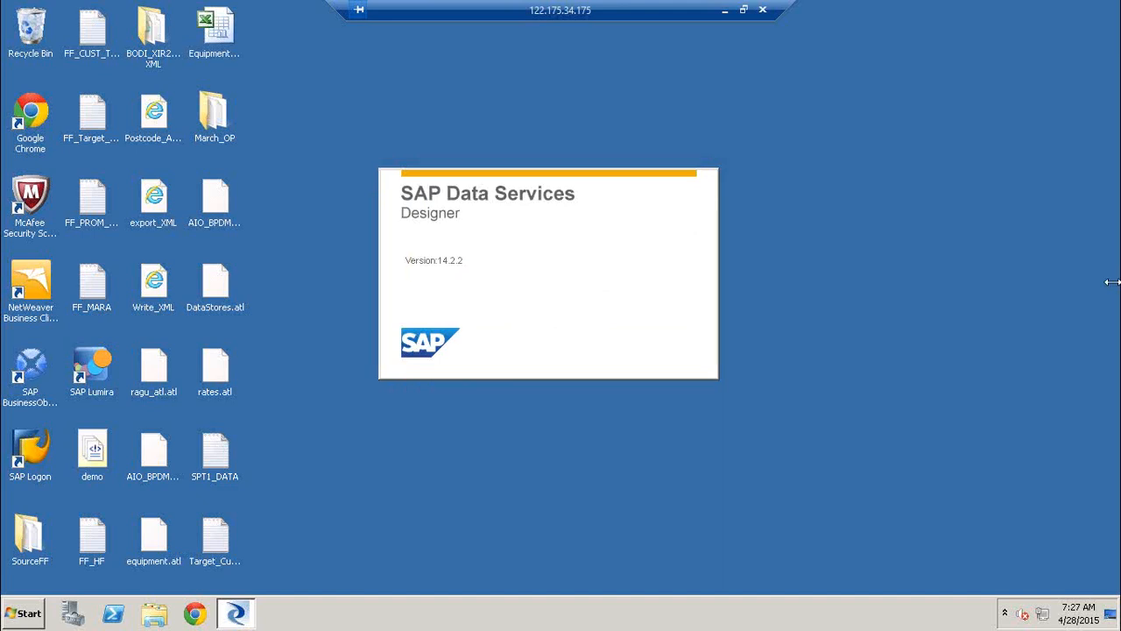
Enter the password for the CR_DEV repository to finish opening Designer, and dismiss the Remote Desktop licensing notification
left_click(990, 262)
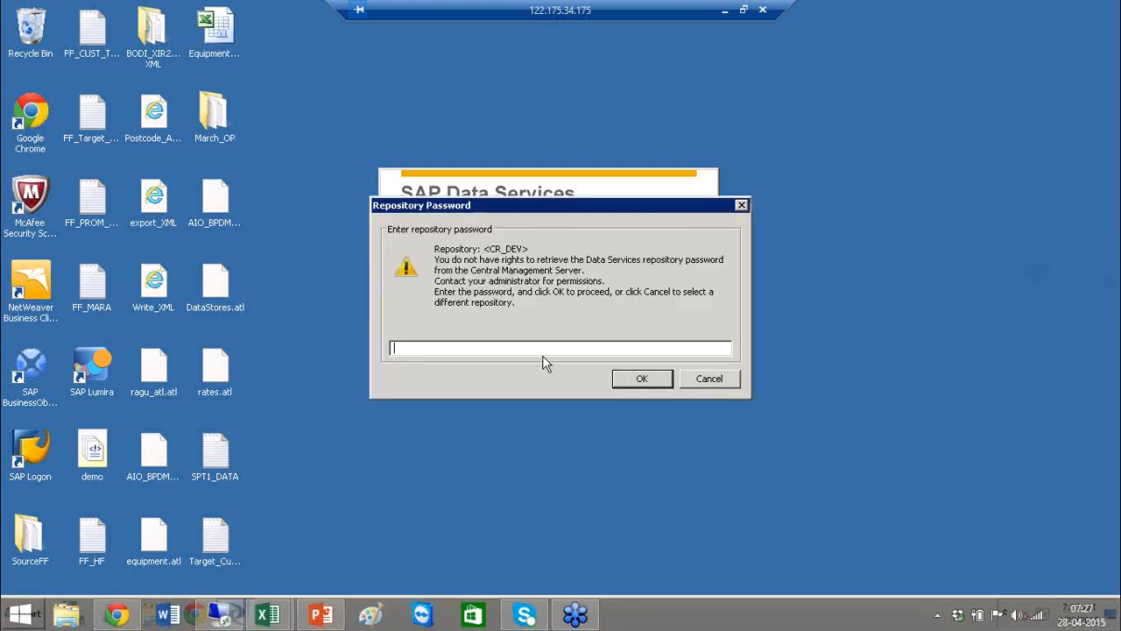
left_click(503, 347)
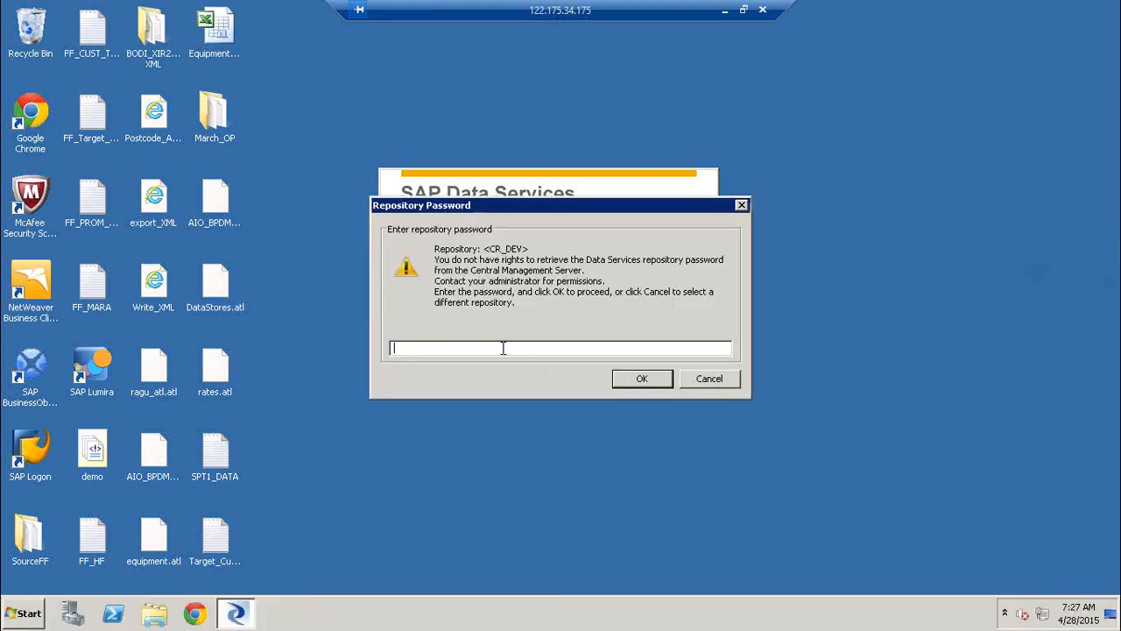
type("••••••")
key("Return")
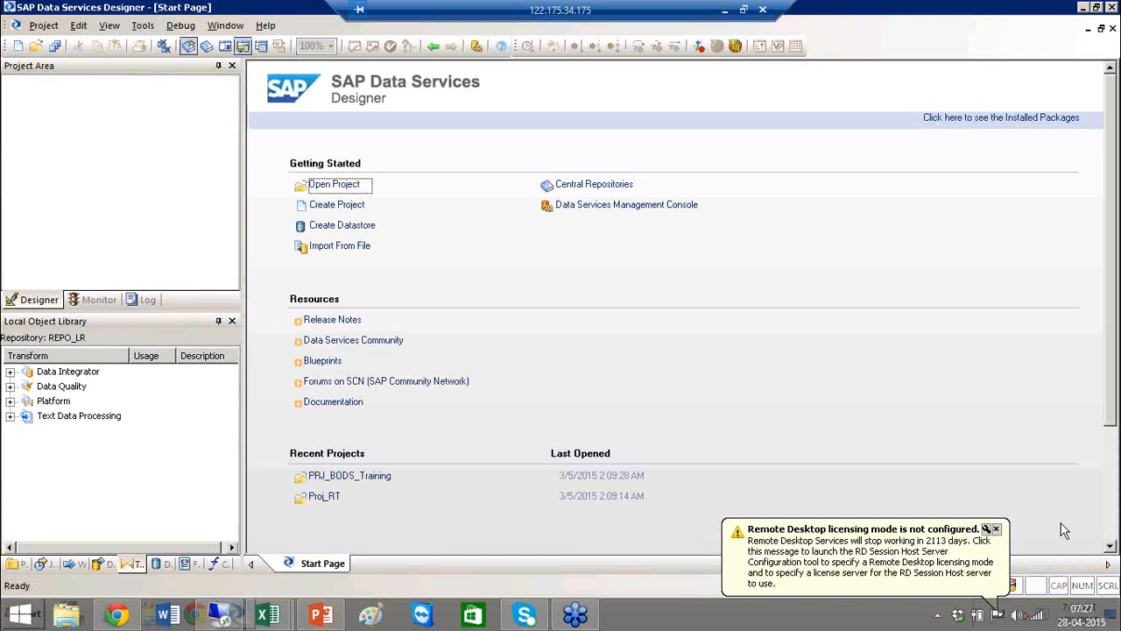
left_click(996, 530)
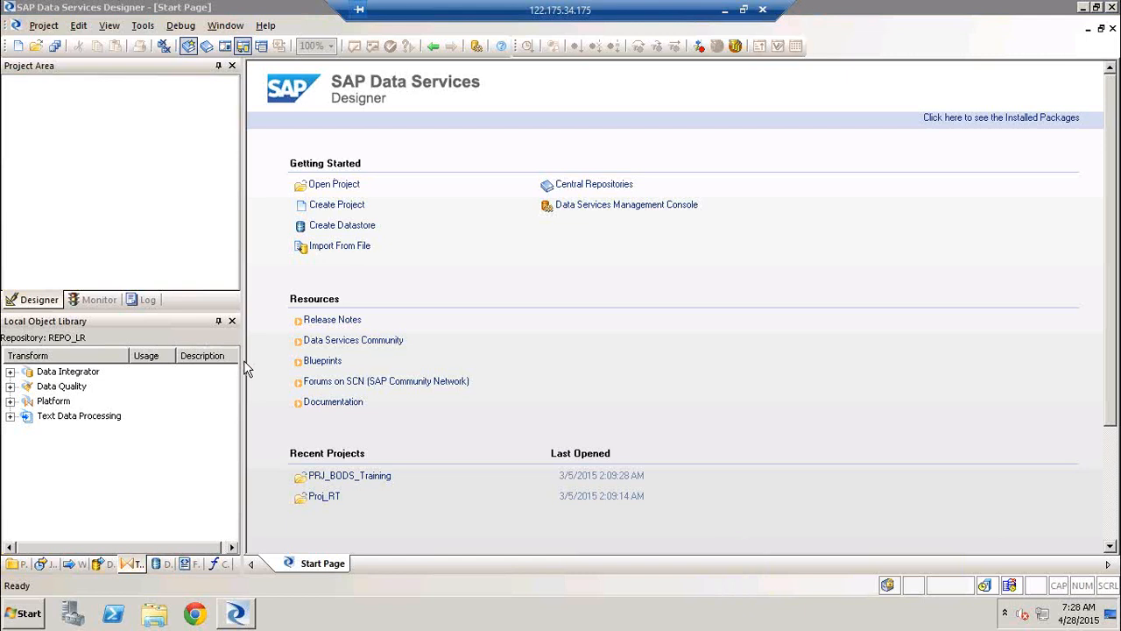
Enlarge the Local Object Library pane and examine its Batch Jobs and Real-time Jobs lists, leaving both collapsed
left_click_drag(243, 361, 379, 363)
left_click_drag(253, 310, 253, 281)
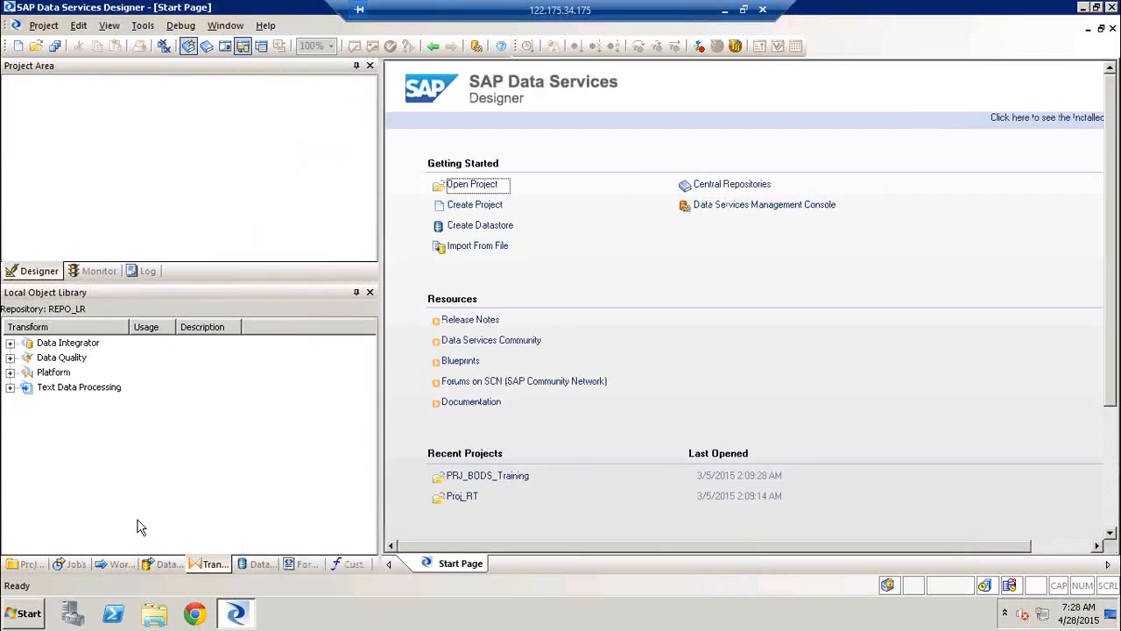
left_click(71, 565)
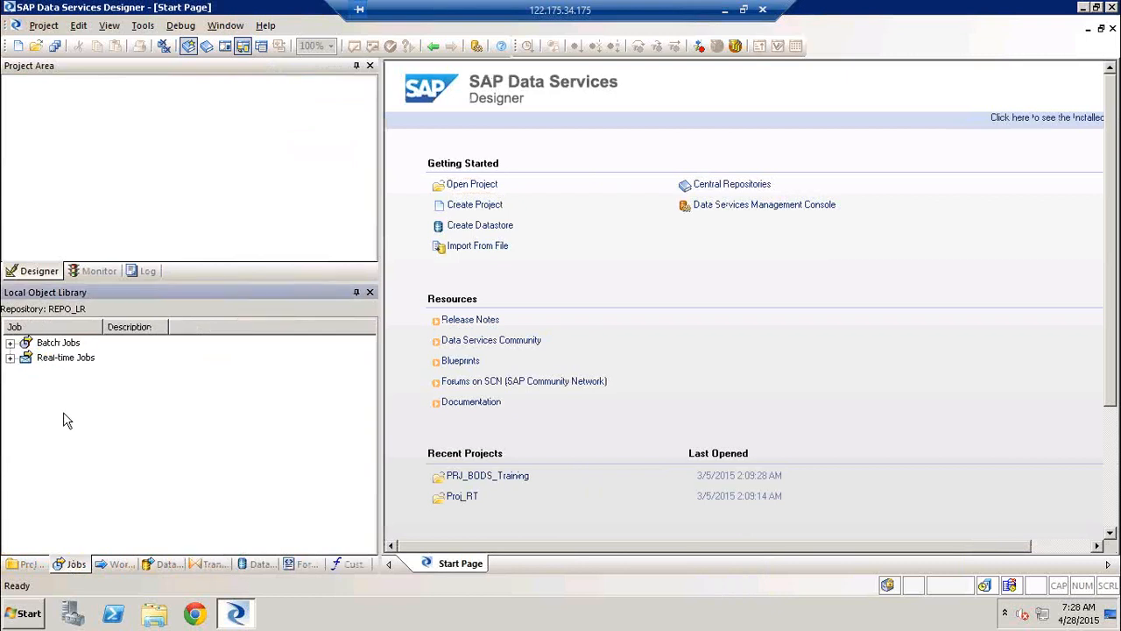
left_click(10, 359)
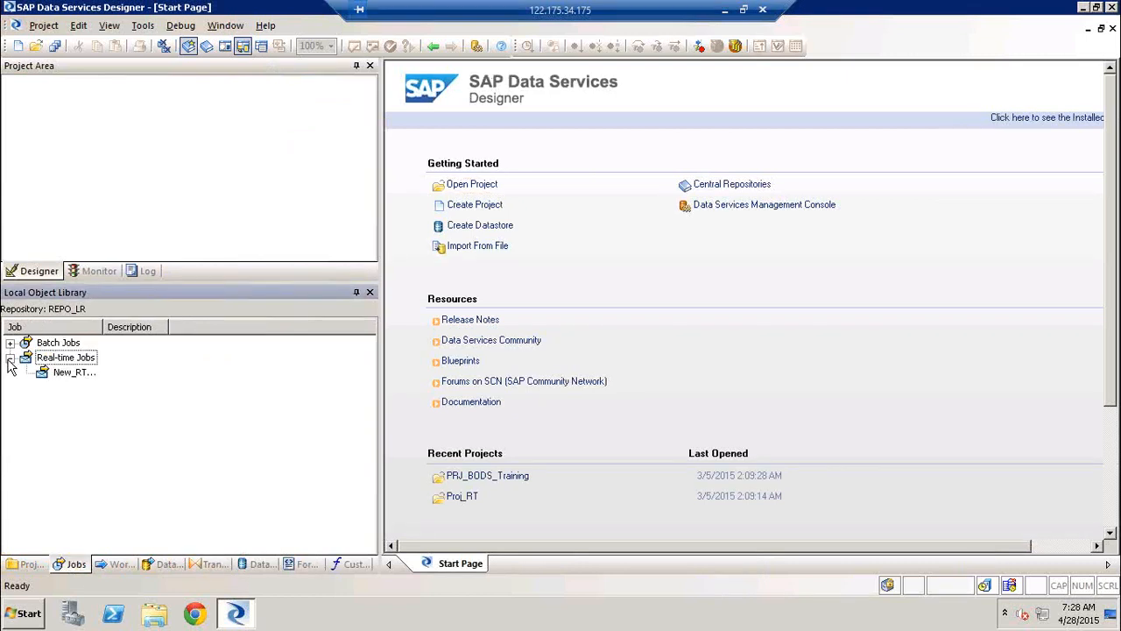
left_click(9, 343)
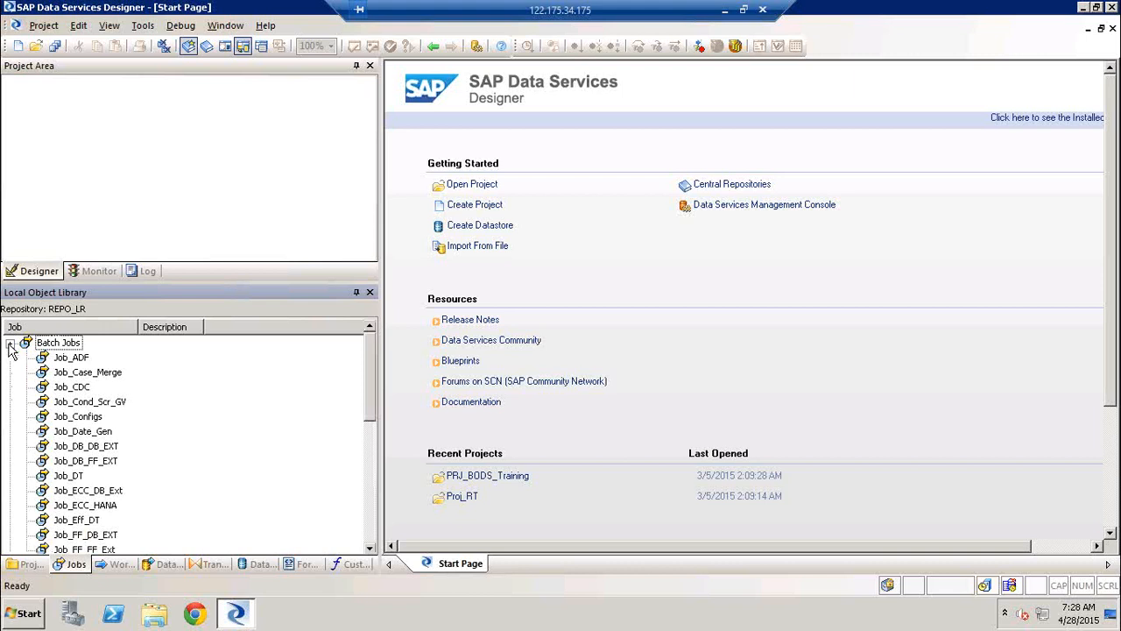
left_click(10, 344)
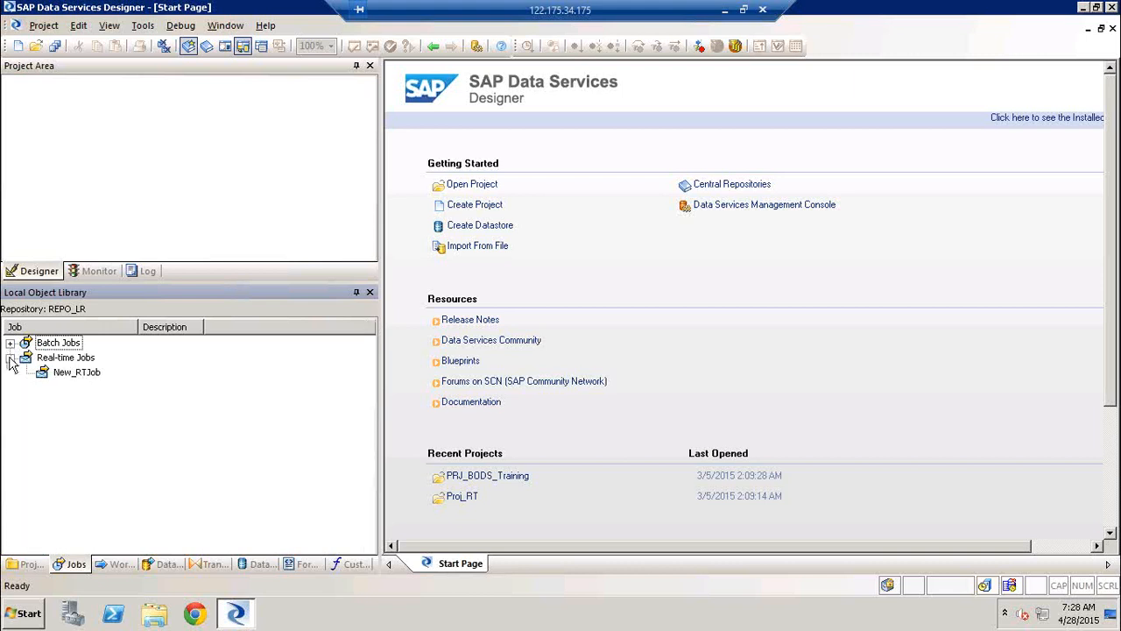
left_click(9, 358)
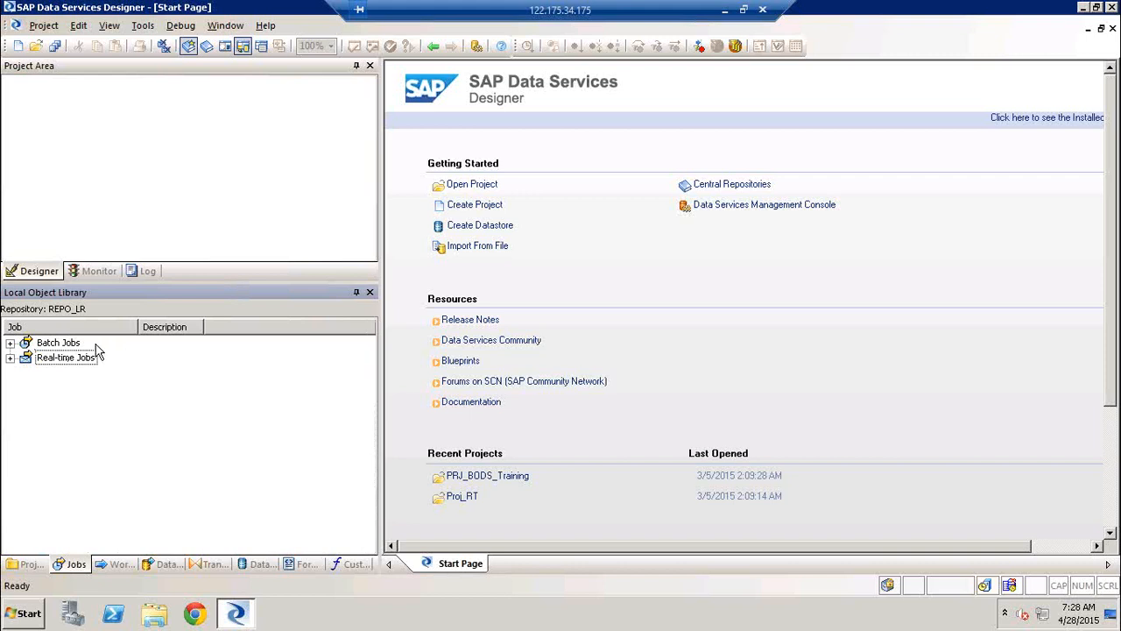
View the library's work flows, expand its Data Flows list and open the DF_Case data flow
left_click(121, 566)
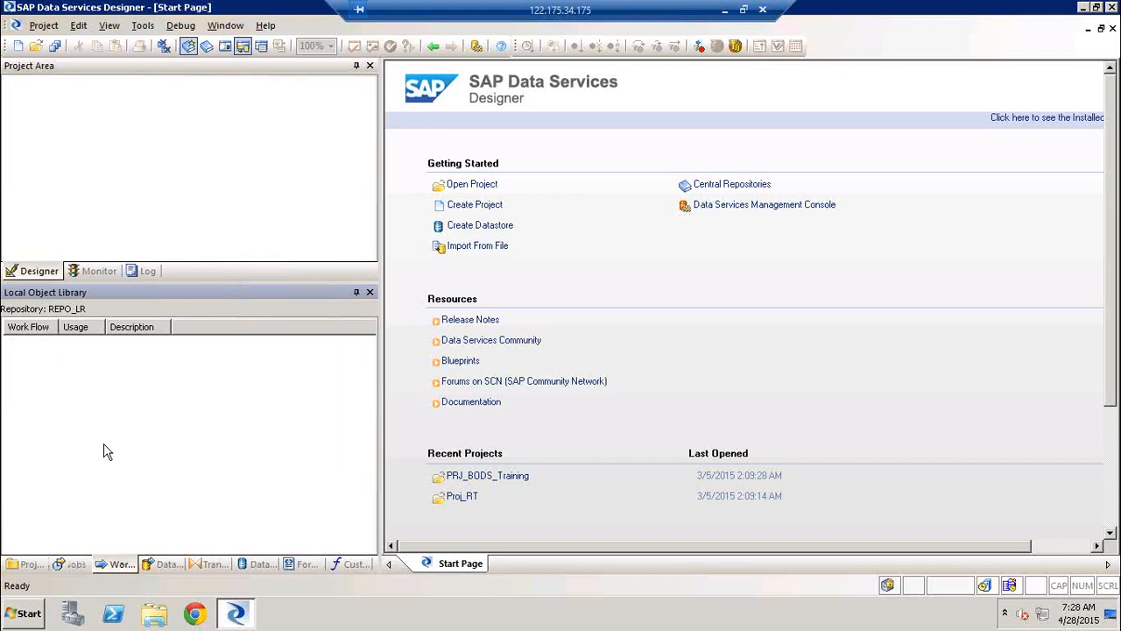
left_click(166, 563)
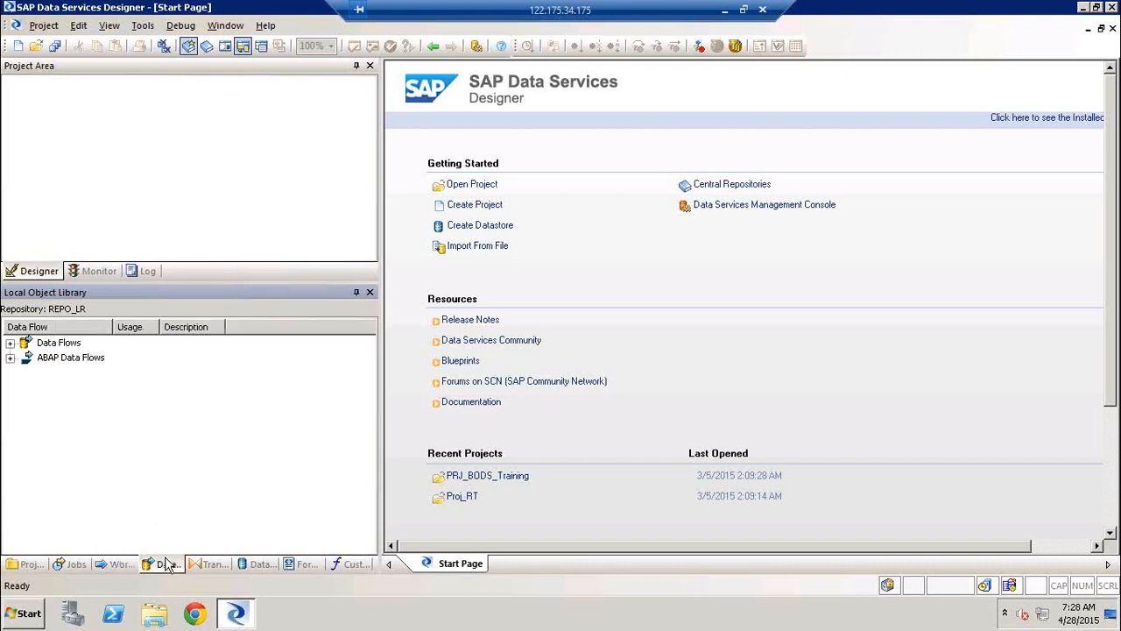
left_click(10, 344)
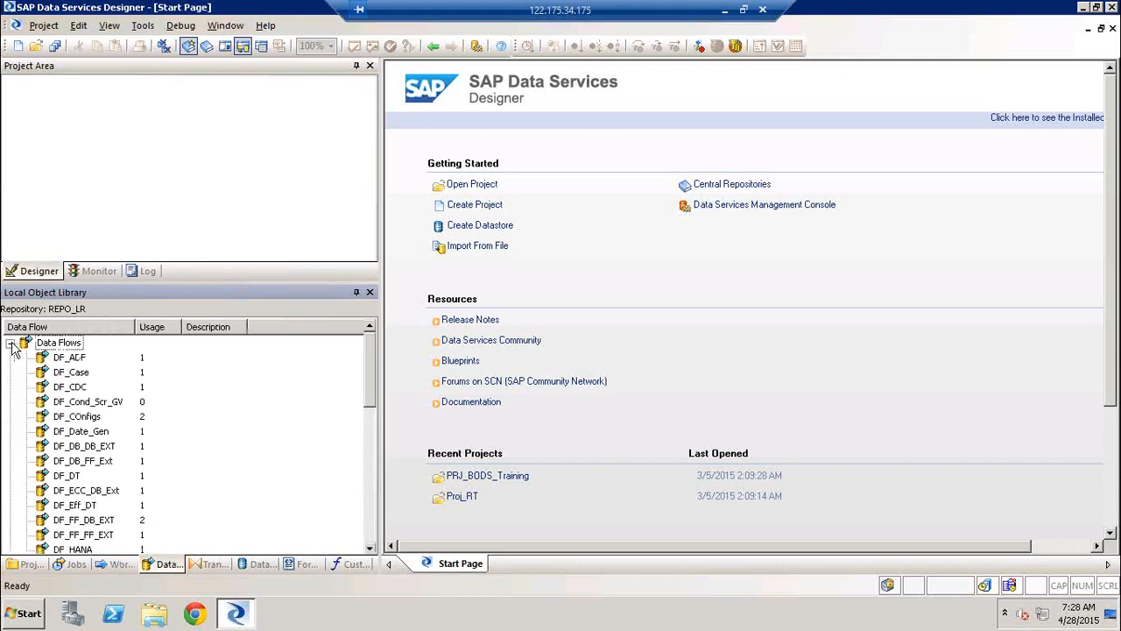
left_click(72, 372)
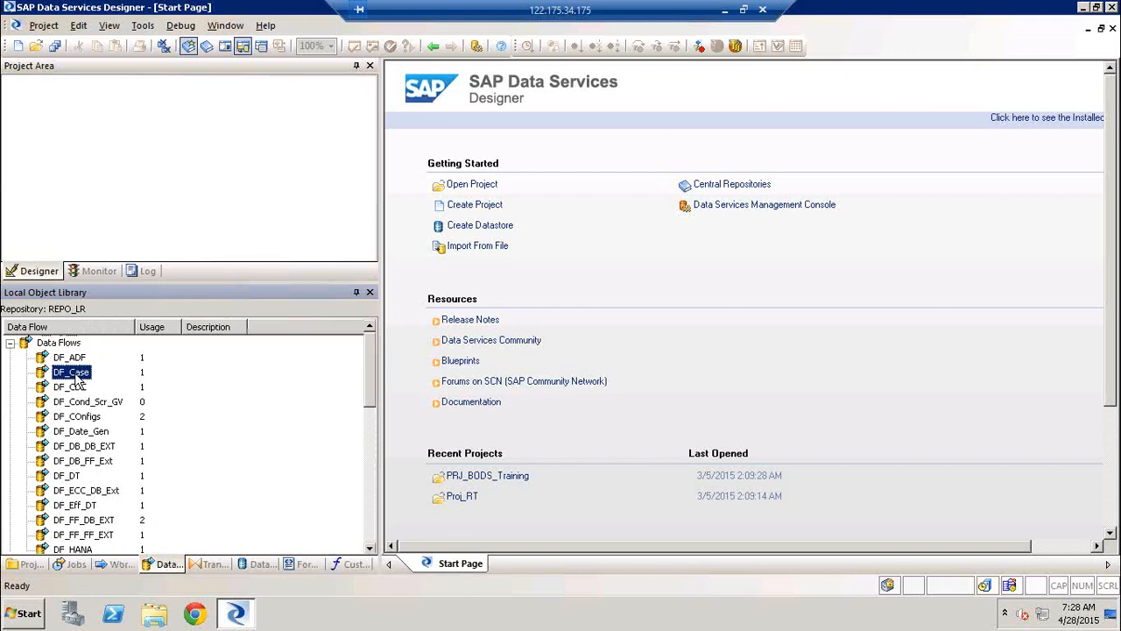
left_click(77, 376)
left_click(76, 373)
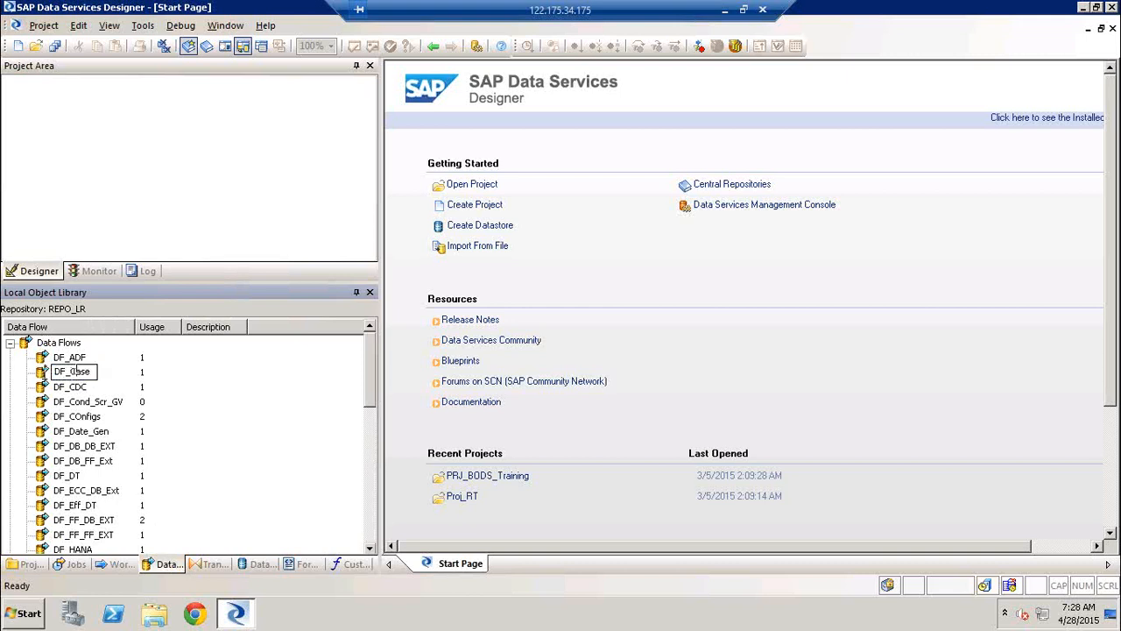
left_click(43, 374)
double_click(43, 375)
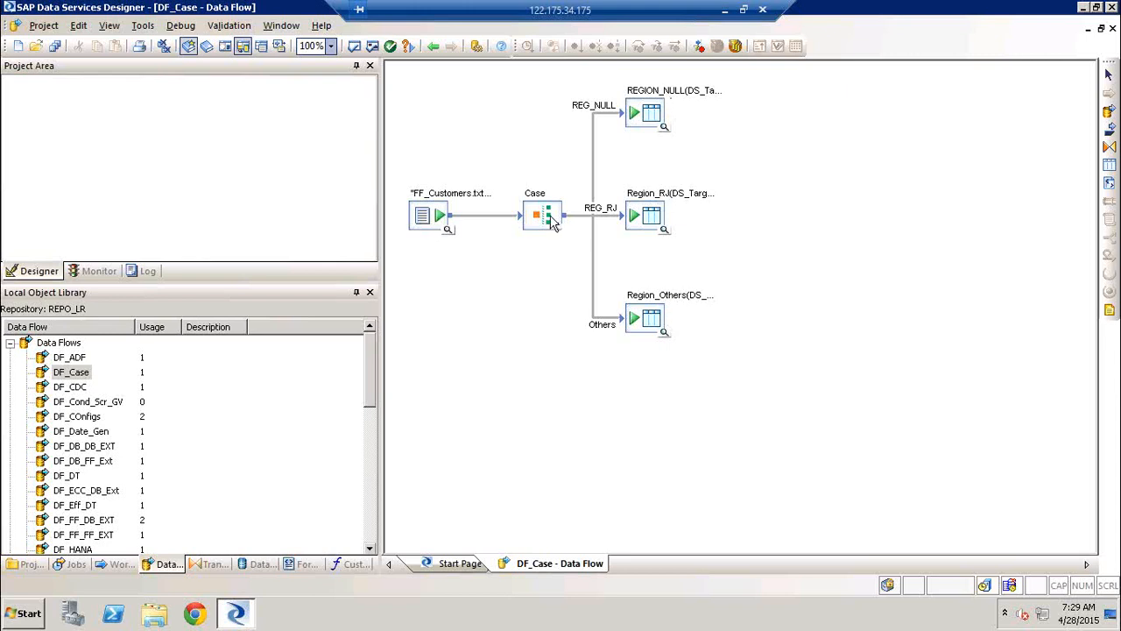
Open the DF_CDC, DF_Cond_Scr_GV and DF_Date_Gen data flows for viewing, and return to DF_Case
double_click(77, 387)
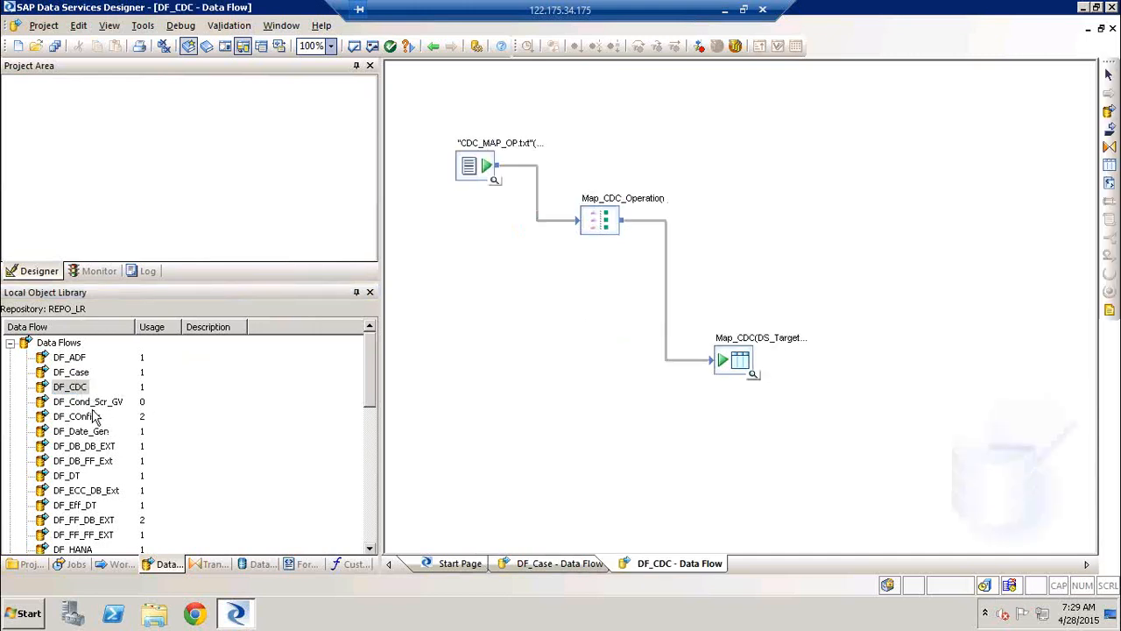
double_click(89, 403)
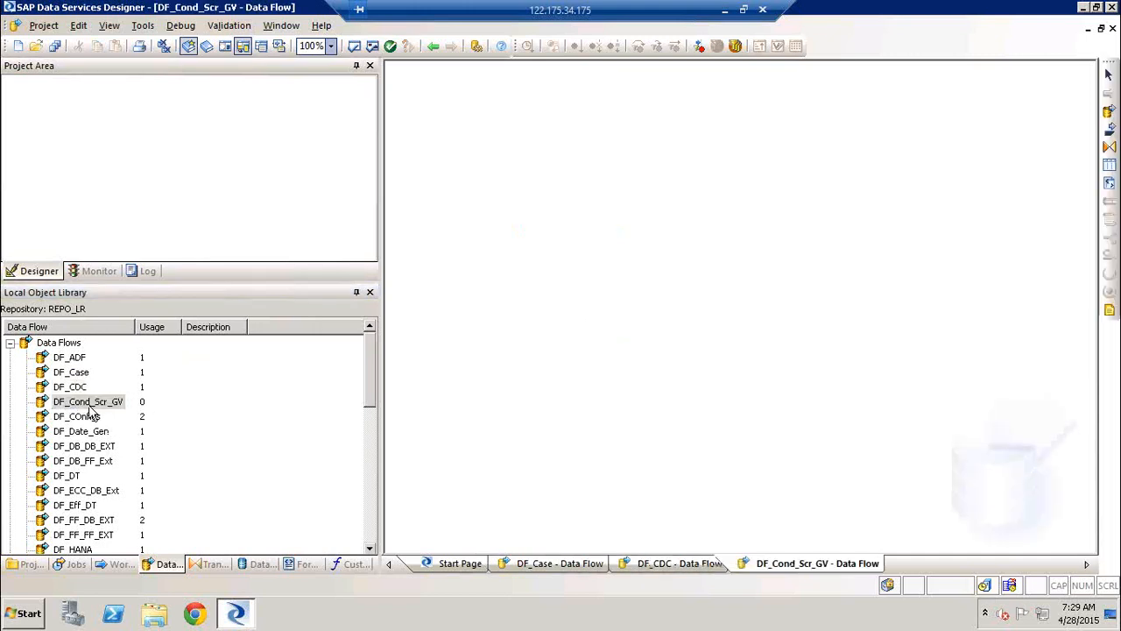
left_click(87, 417)
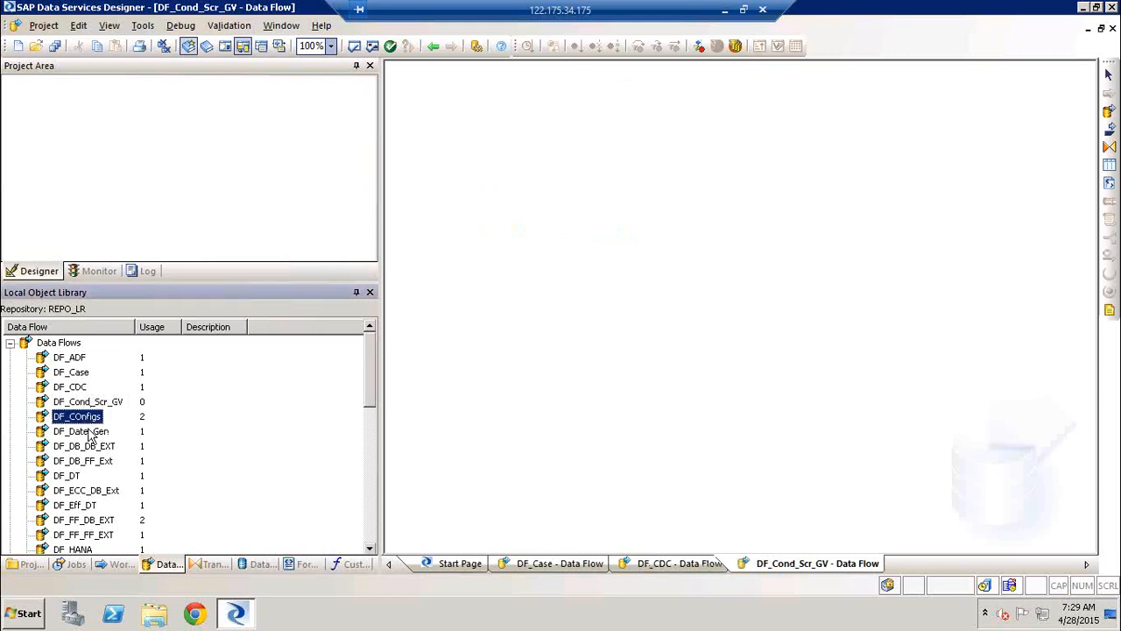
double_click(90, 432)
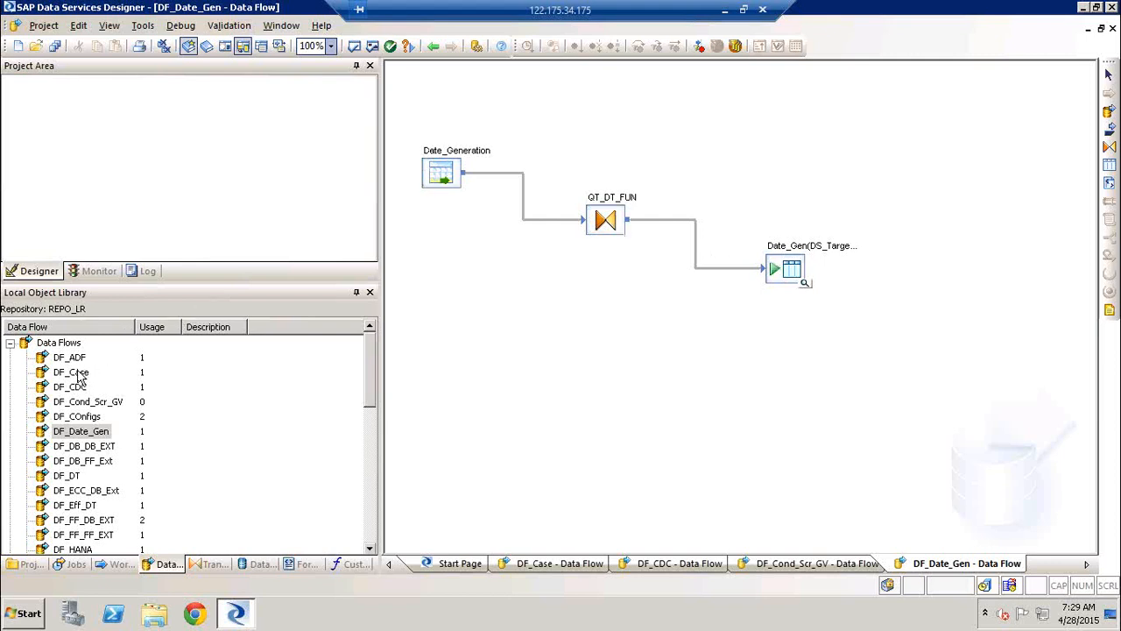
double_click(72, 372)
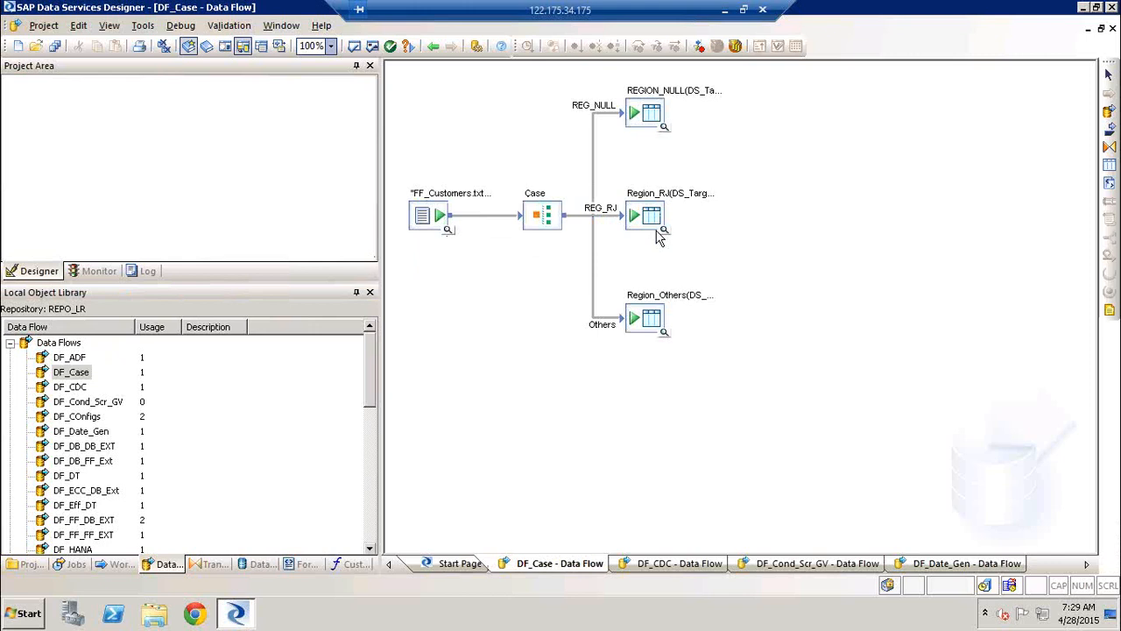
Collapse the Data Flows list and select the ABAP Data Flows category in the object library
left_click(11, 344)
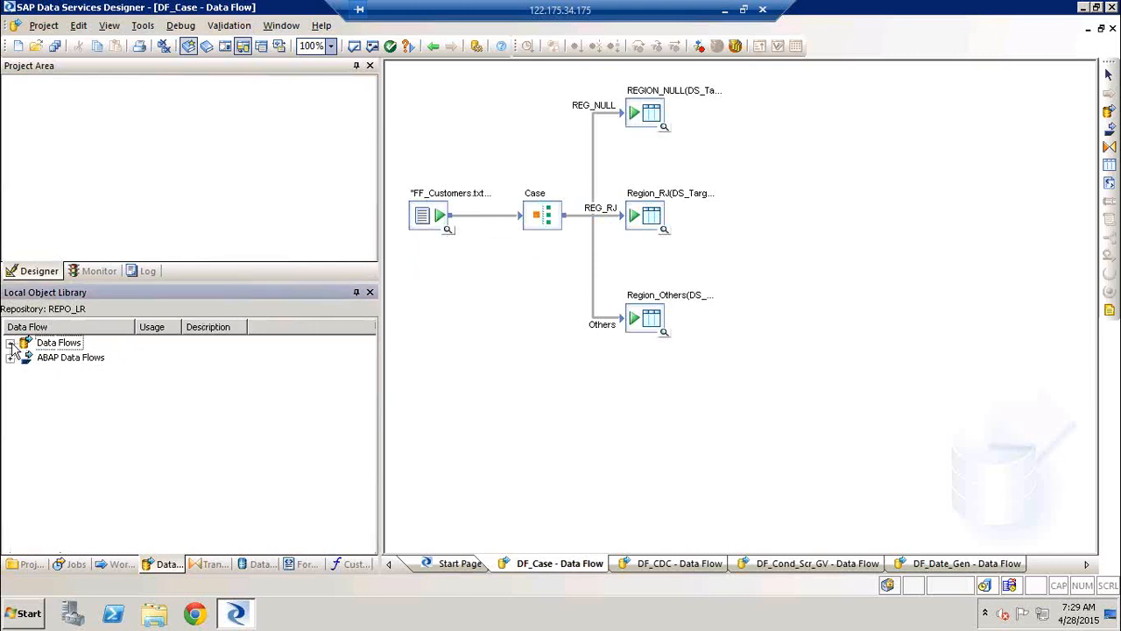
left_click(54, 344)
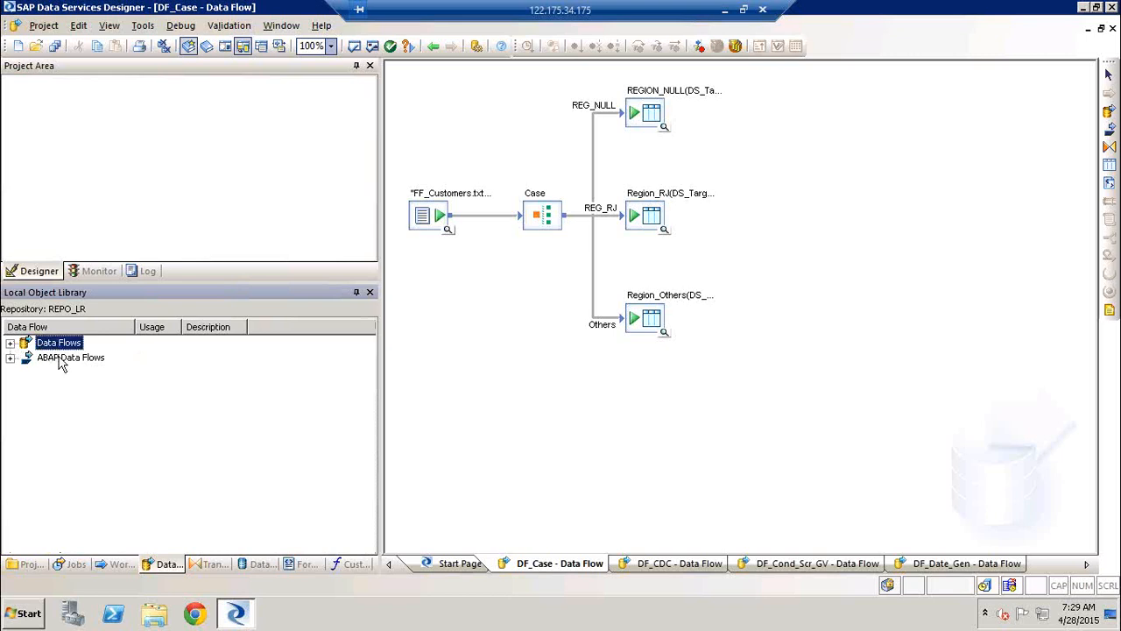
left_click(61, 361)
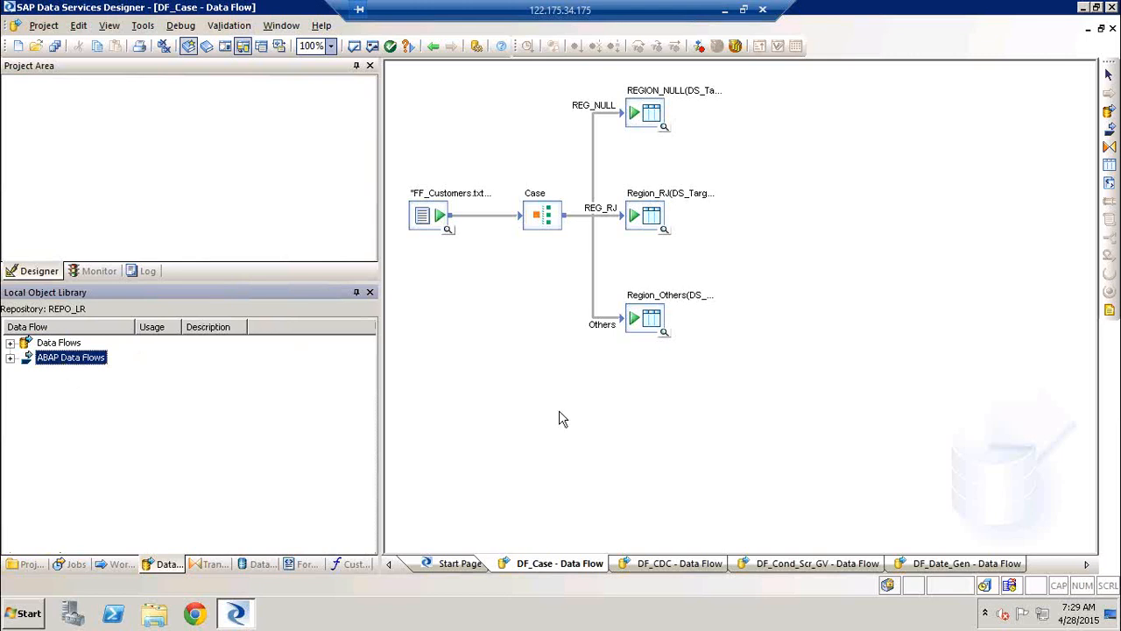
Launch Paint on the remote desktop by running mspaint
key("super+r")
type("ms")
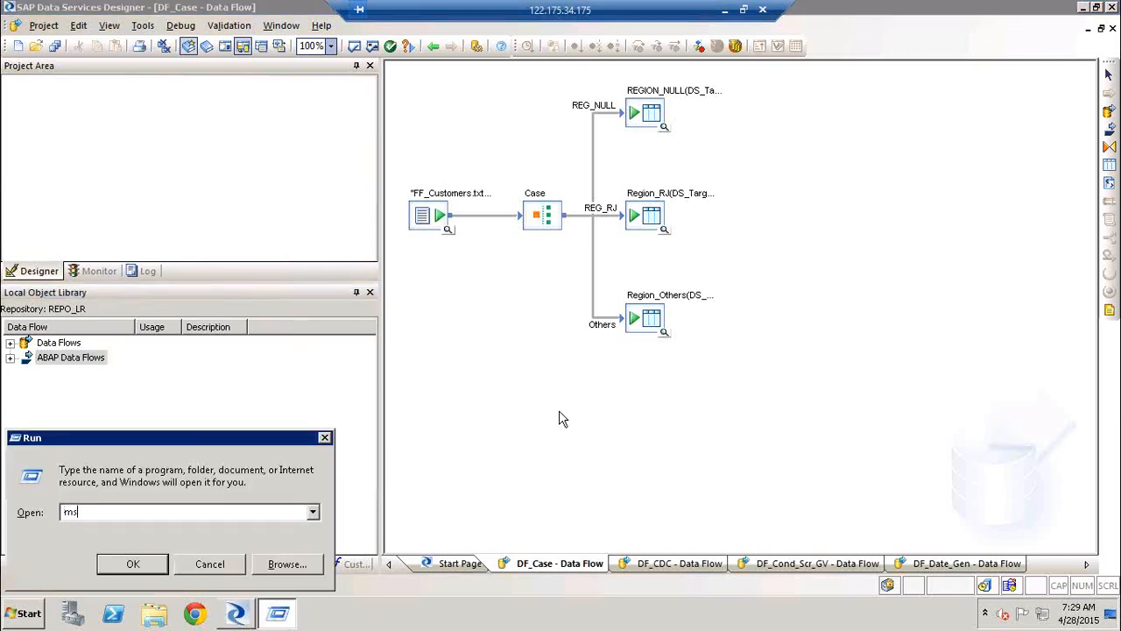
type("paint")
key("Return")
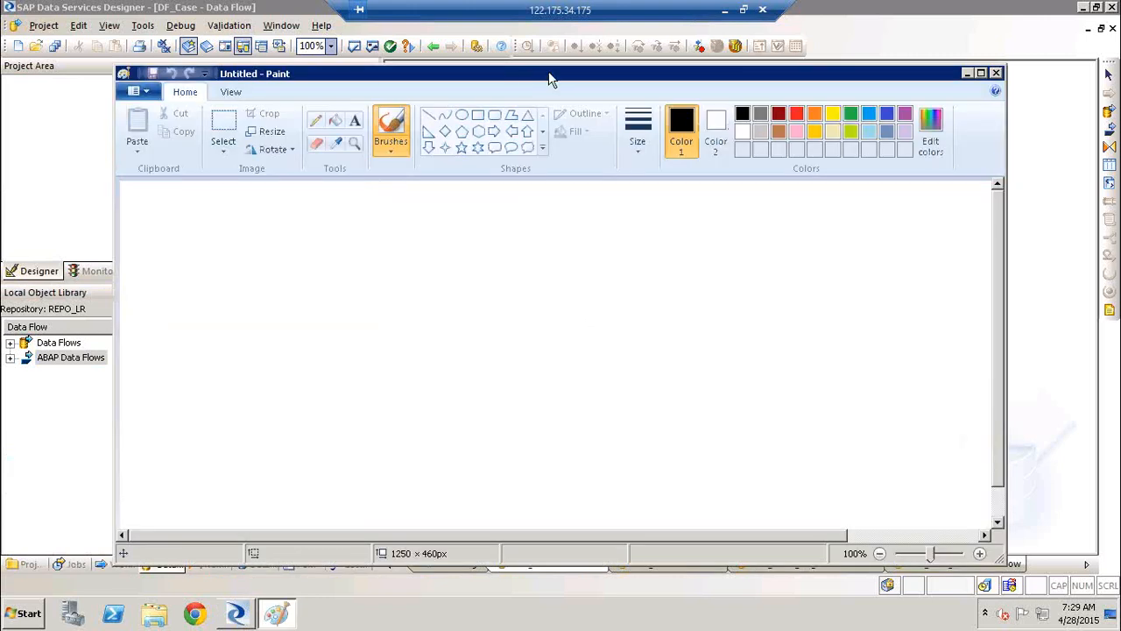
Draw two tall rectangles at opposite sides of the canvas, the second about 101 × 251 px, with an ellipse about 218 × 65 px between them
left_click(481, 114)
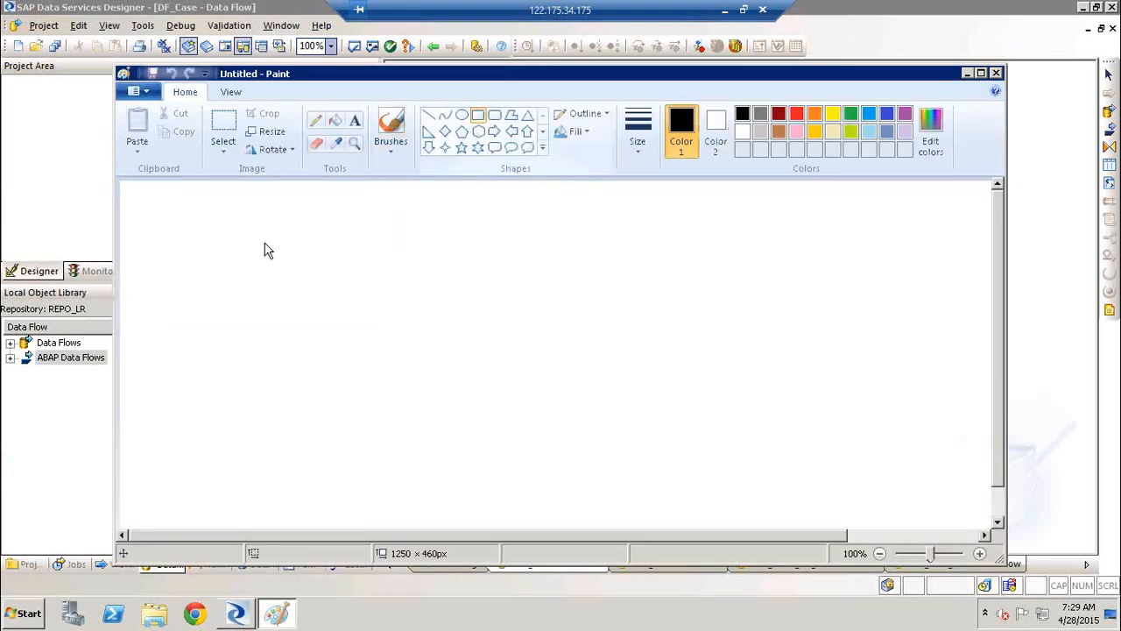
left_click_drag(232, 241, 315, 466)
left_click_drag(746, 248, 833, 455)
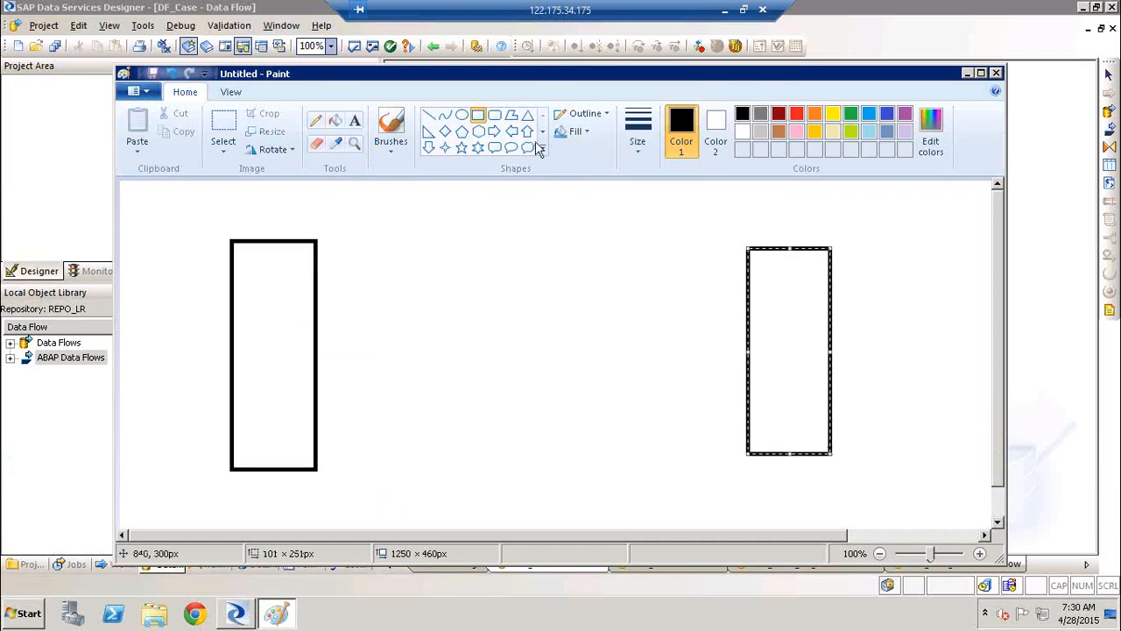
left_click(462, 119)
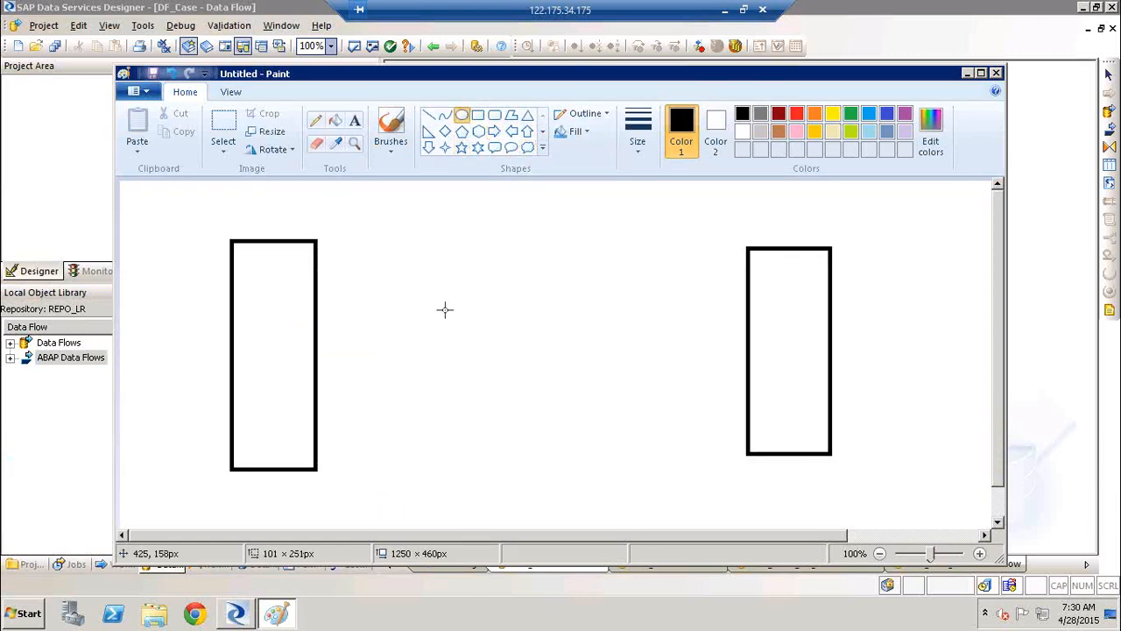
left_click_drag(433, 321, 613, 374)
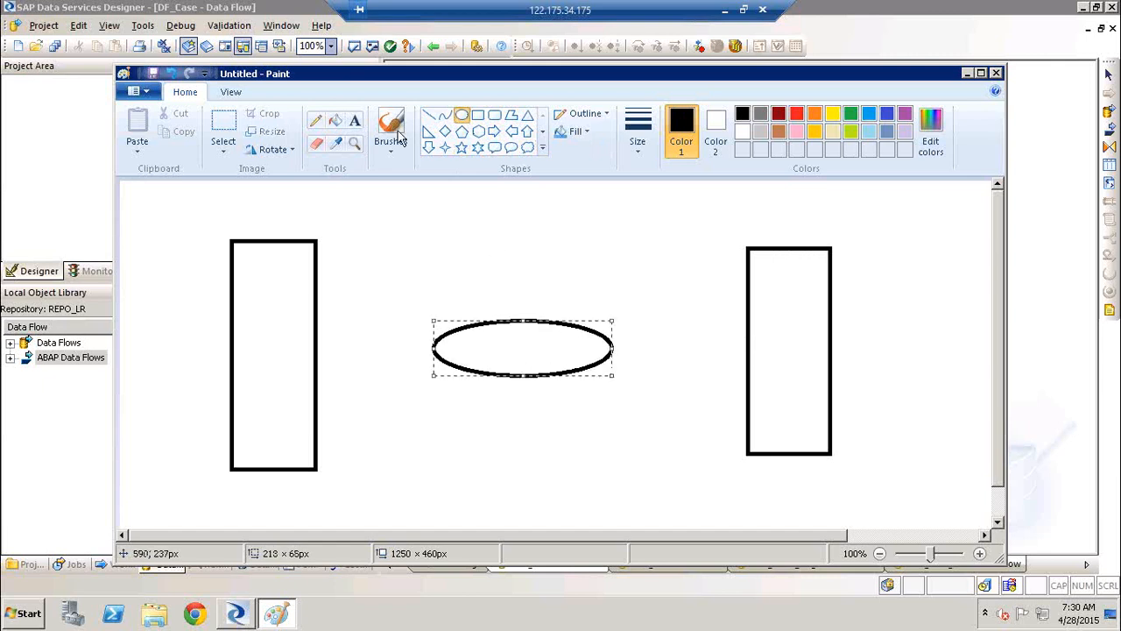
Connect the left rectangle to the ellipse and the ellipse to the right rectangle with straight lines
left_click(428, 114)
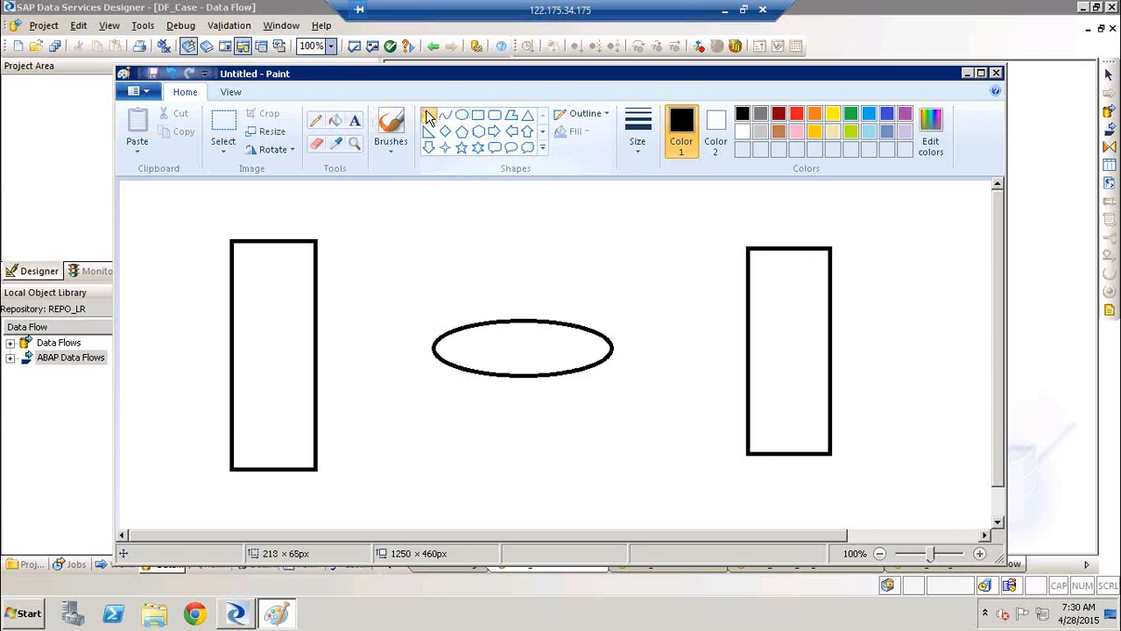
left_click_drag(313, 304, 447, 330)
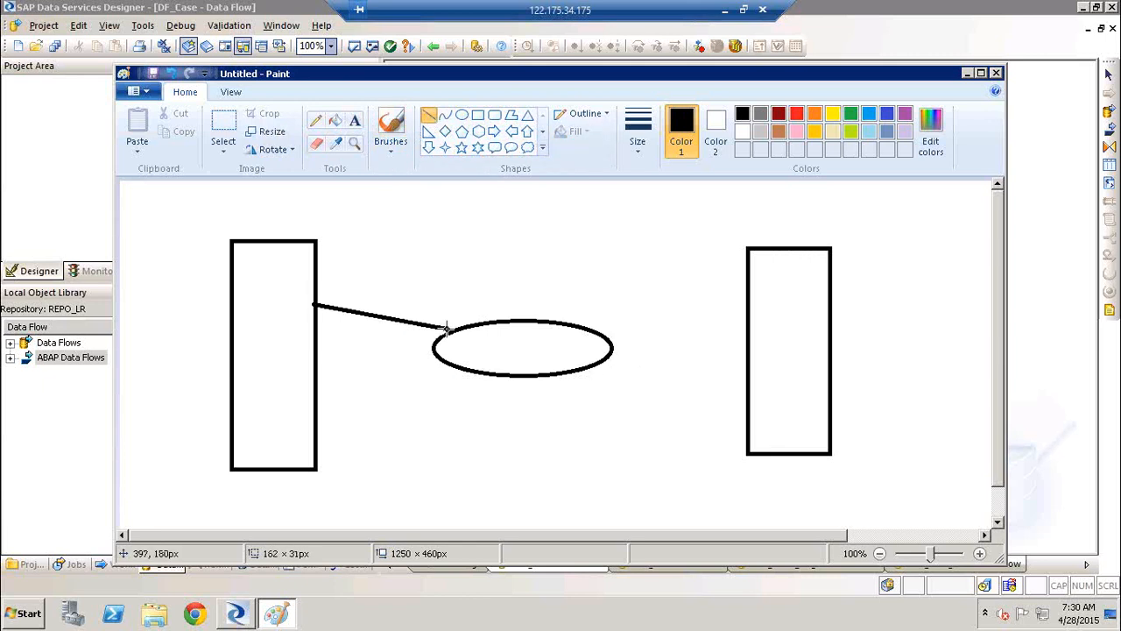
left_click_drag(596, 343, 796, 294)
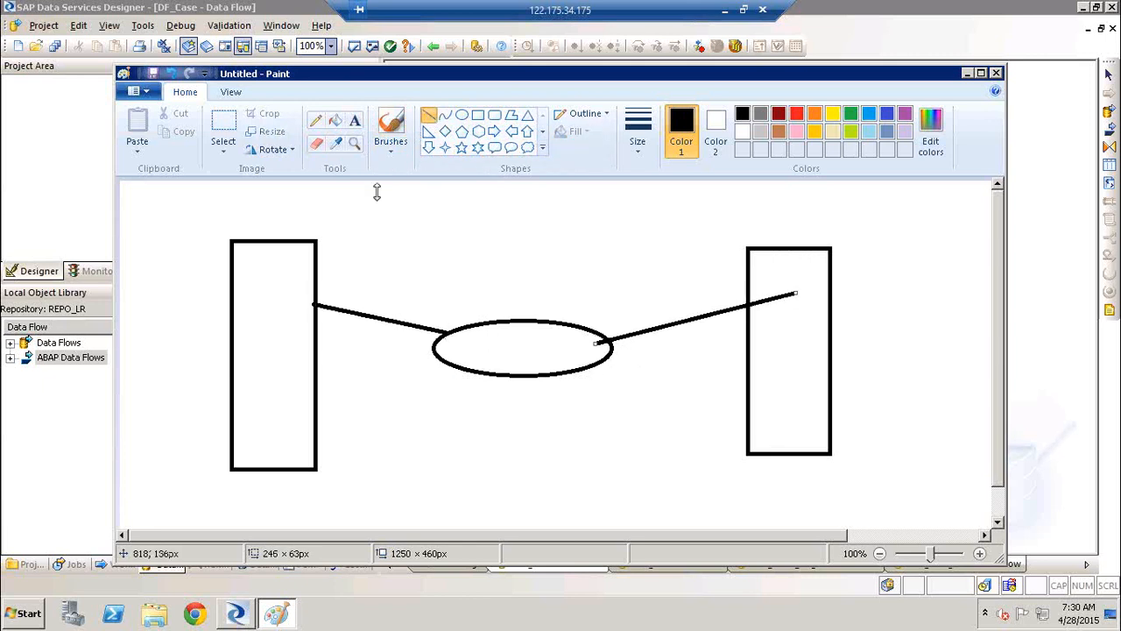
Label the left rectangle "Source" and the right rectangle "Target" with text above them
left_click(355, 120)
left_click(239, 225)
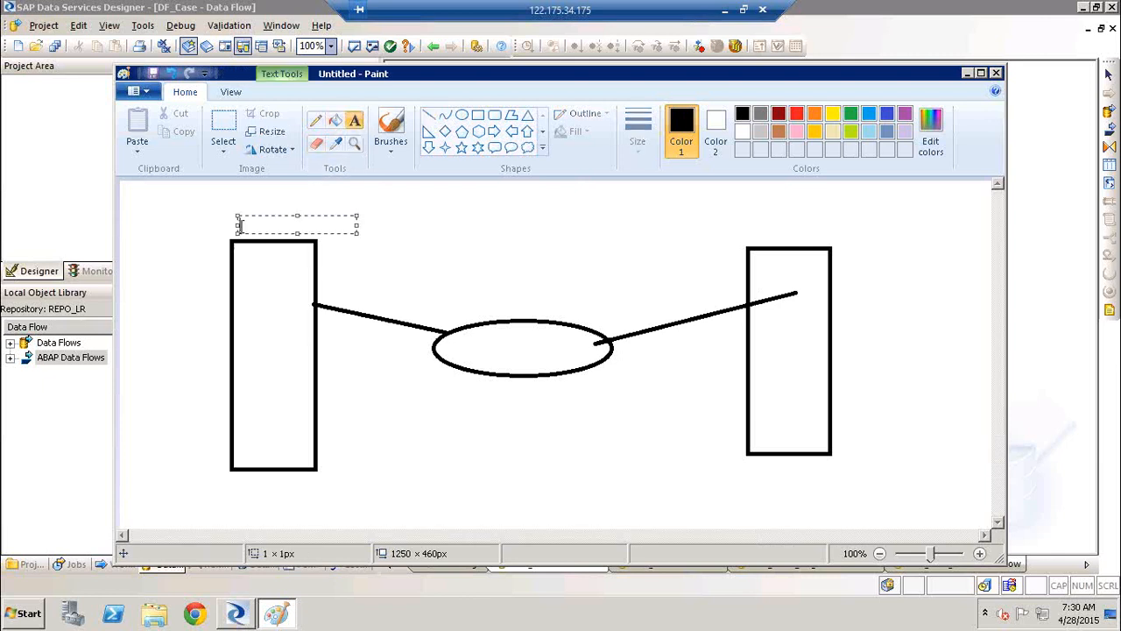
type("Source:")
left_click(781, 231)
left_click(780, 230)
type("Target")
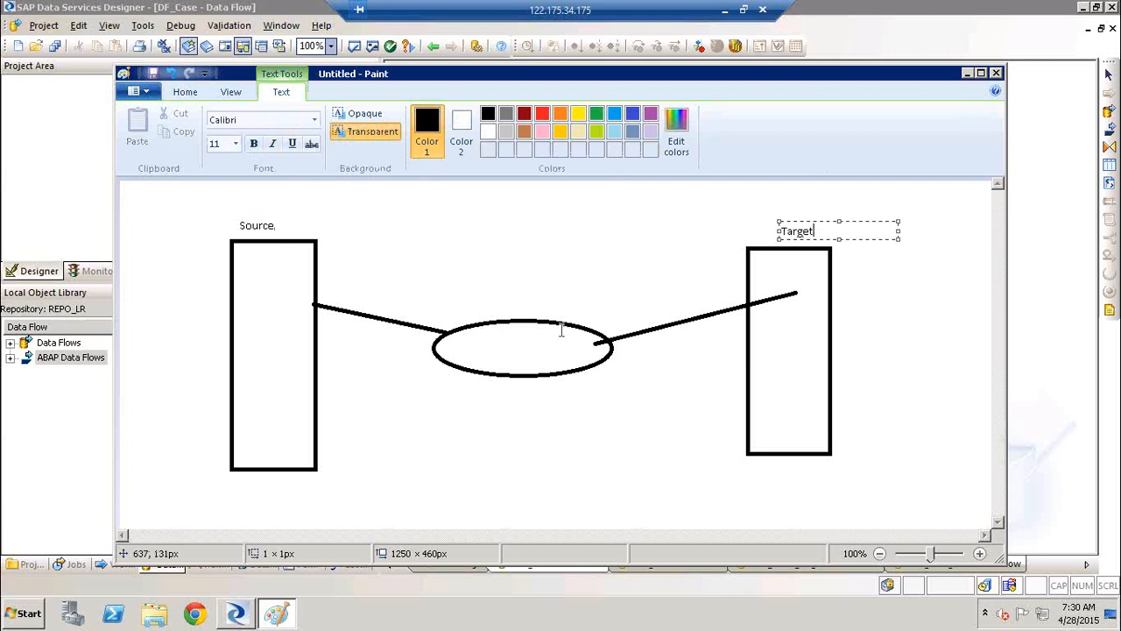
Label the middle ellipse with "BODS" inside it and "ETL" just above it
left_click(524, 340)
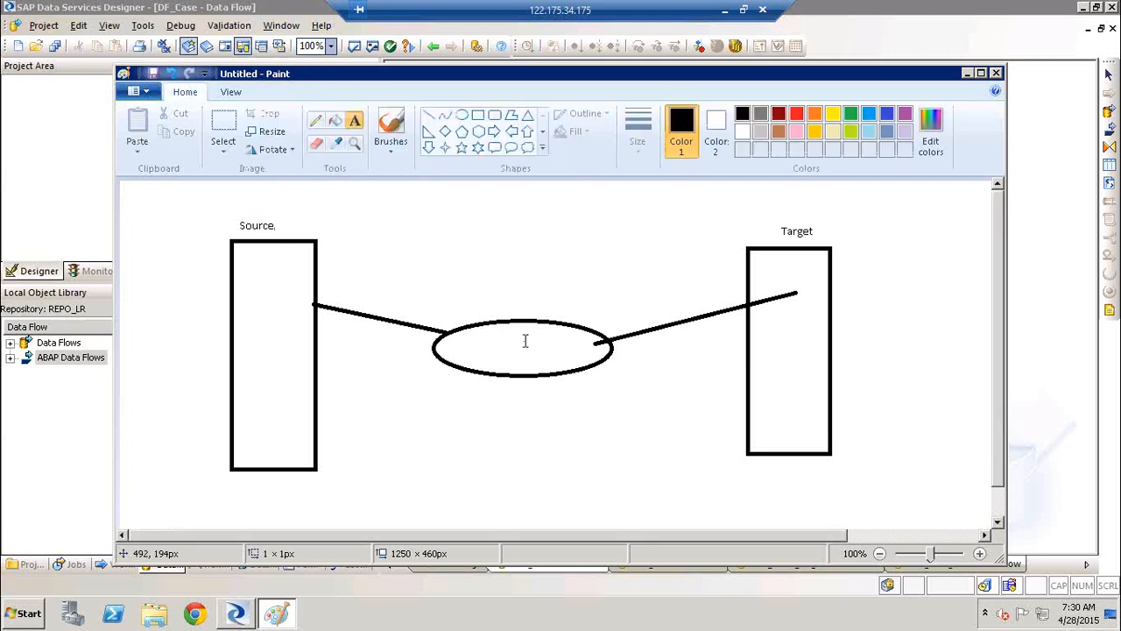
left_click(524, 339)
type("BODS")
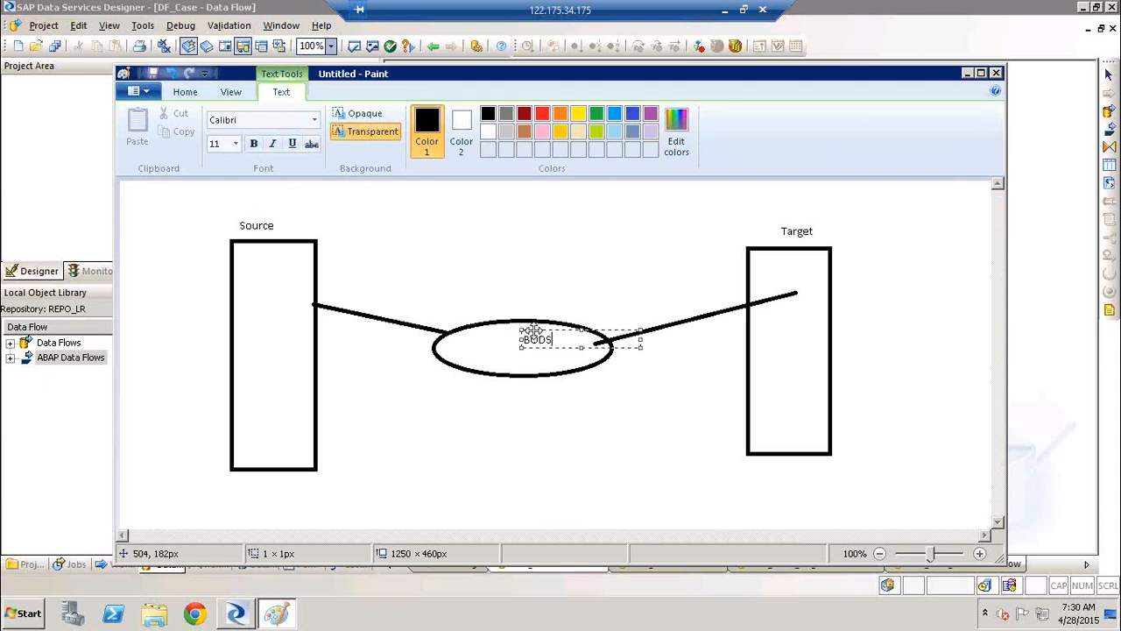
left_click_drag(532, 331, 508, 331)
left_click(501, 265)
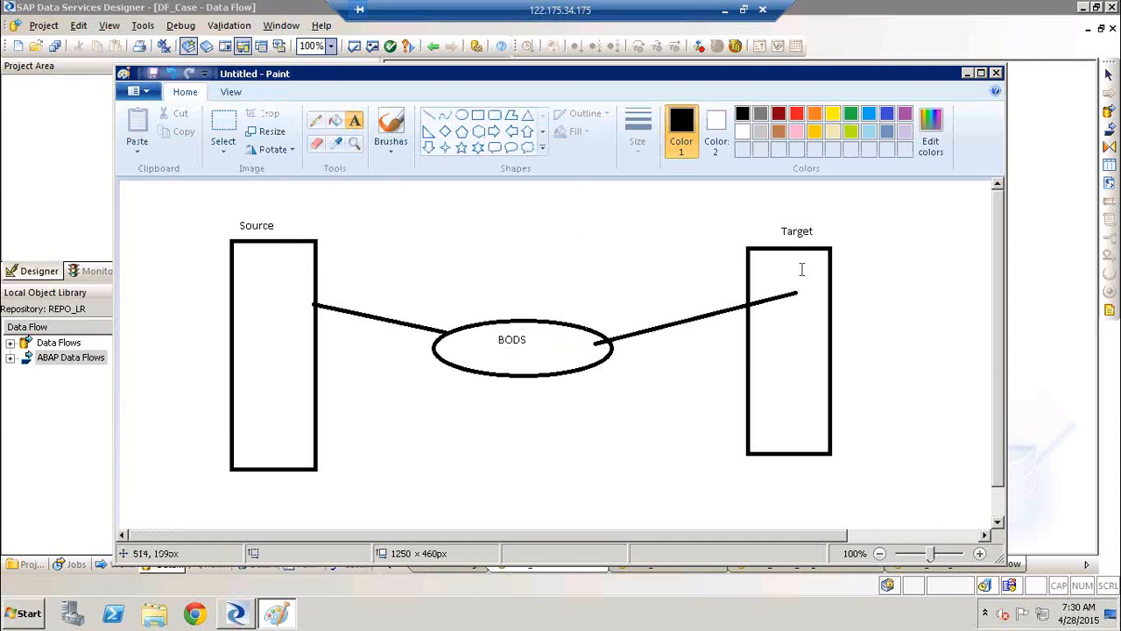
left_click(501, 313)
type("ET")
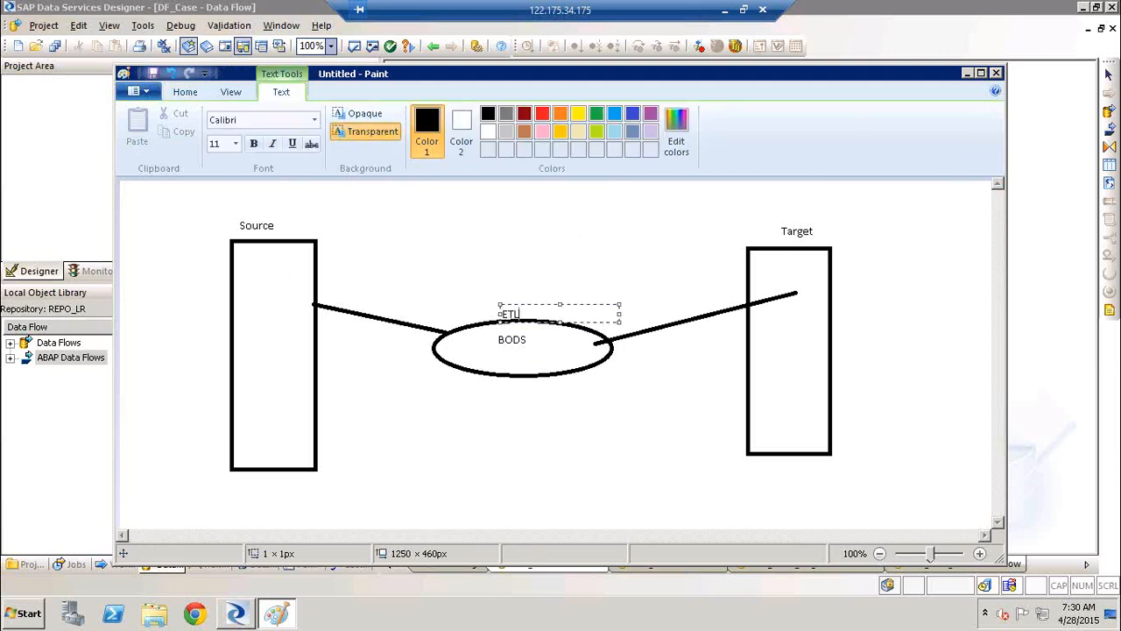
type("L")
left_click(480, 253)
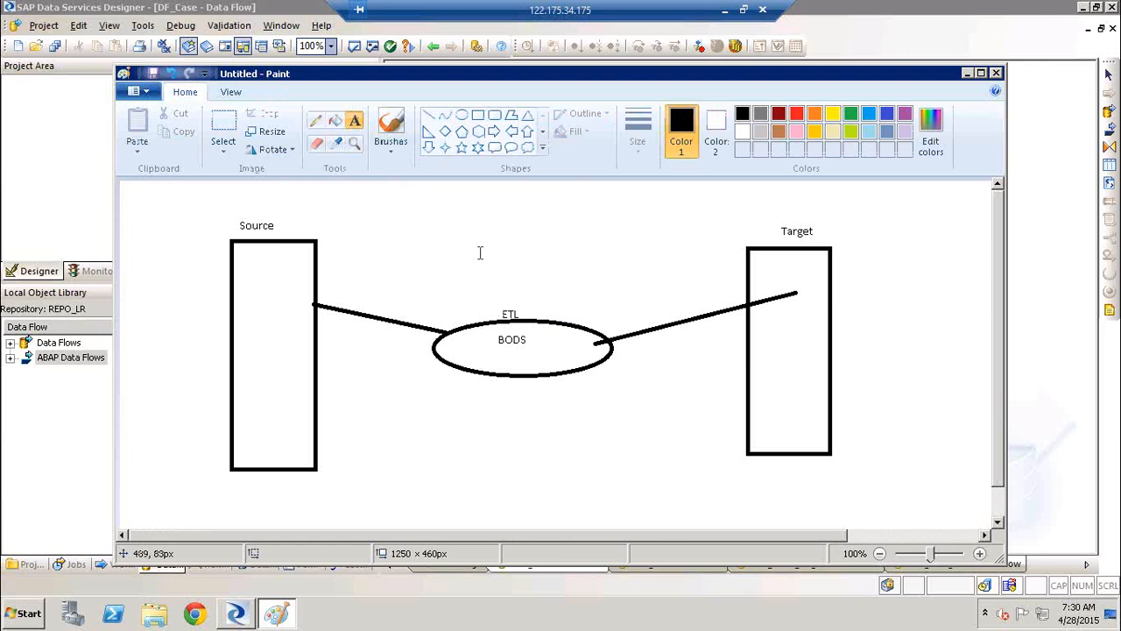
left_click(247, 279)
type("DB")
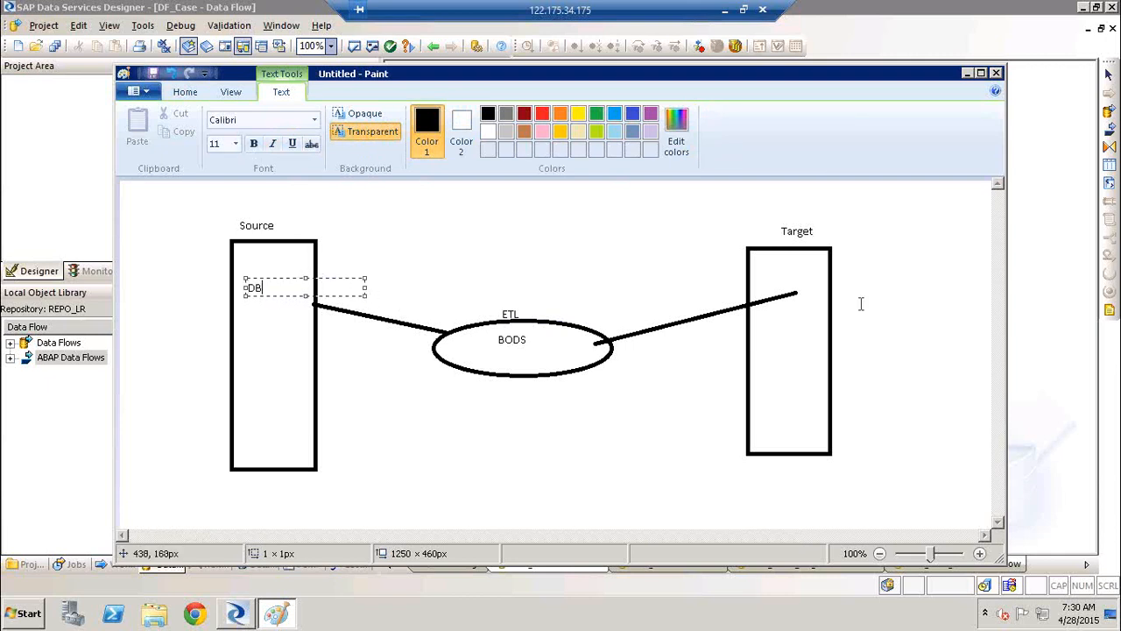
left_click(617, 204)
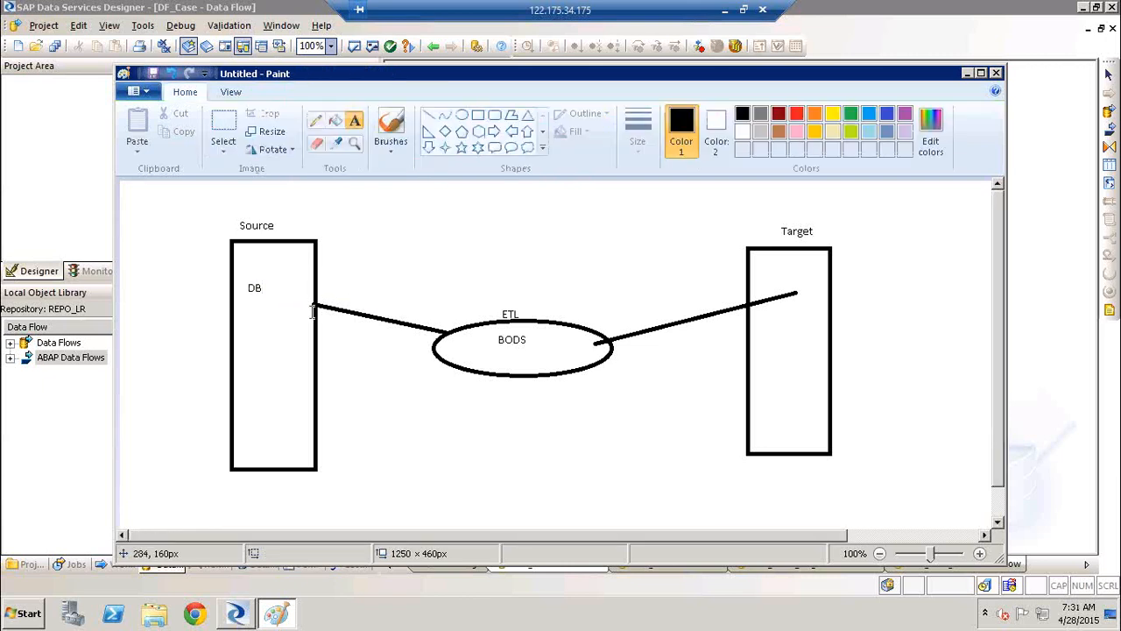
key("ctrl+z")
Draw an ellipse about 102 × 174 px and below it a rounded rectangle about 89 × 86 px inside the Source rectangle
left_click(459, 117)
left_click_drag(234, 246, 317, 390)
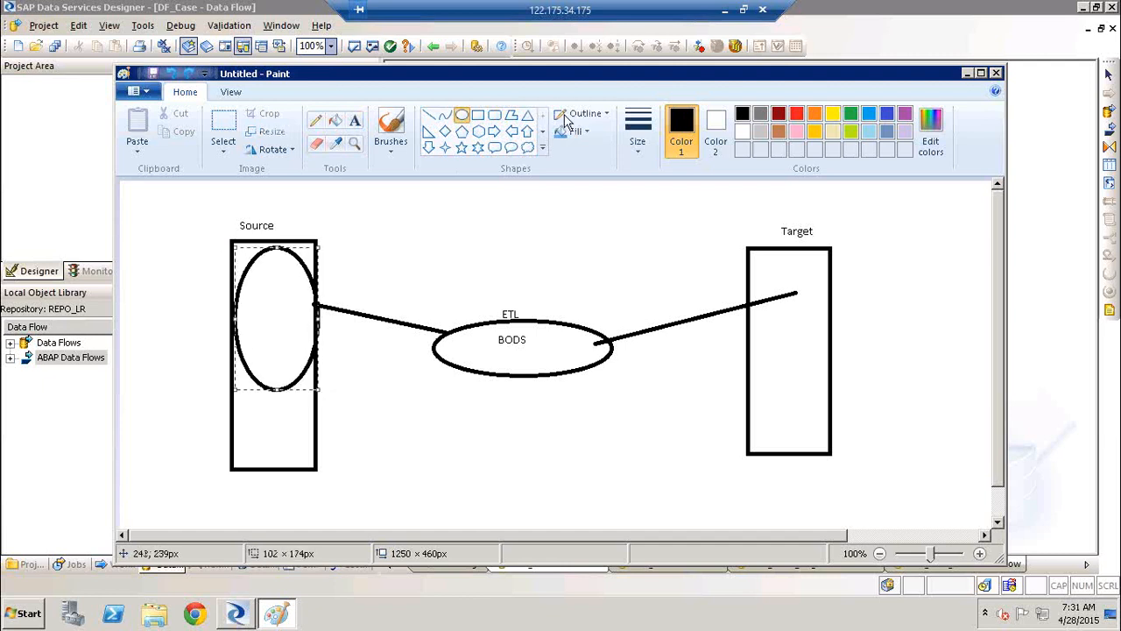
left_click(495, 116)
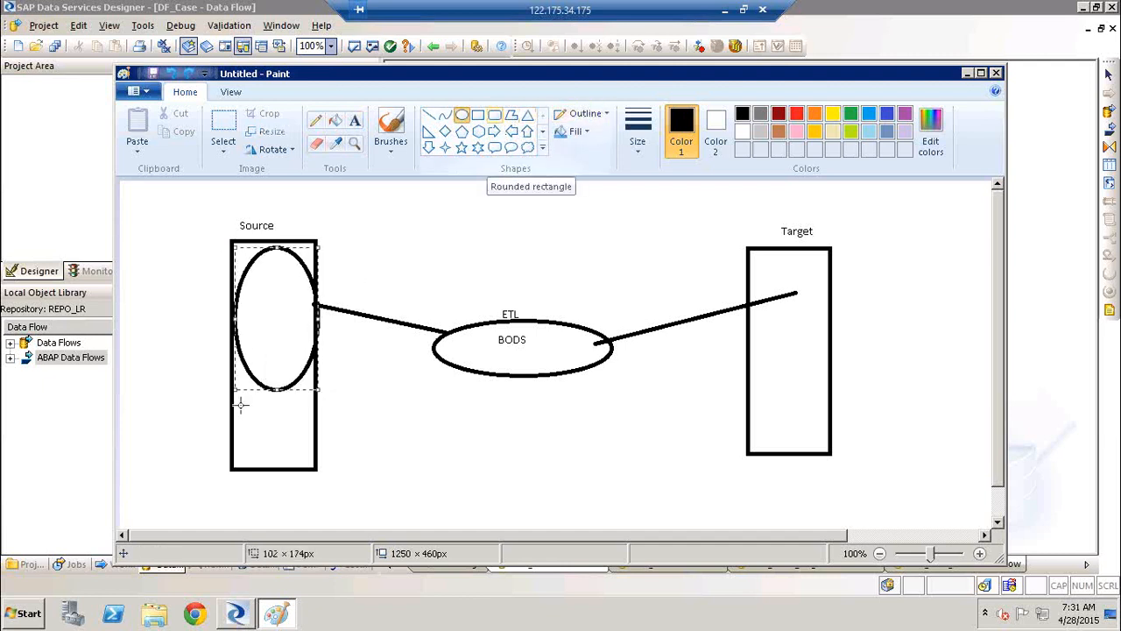
left_click_drag(235, 396, 310, 464)
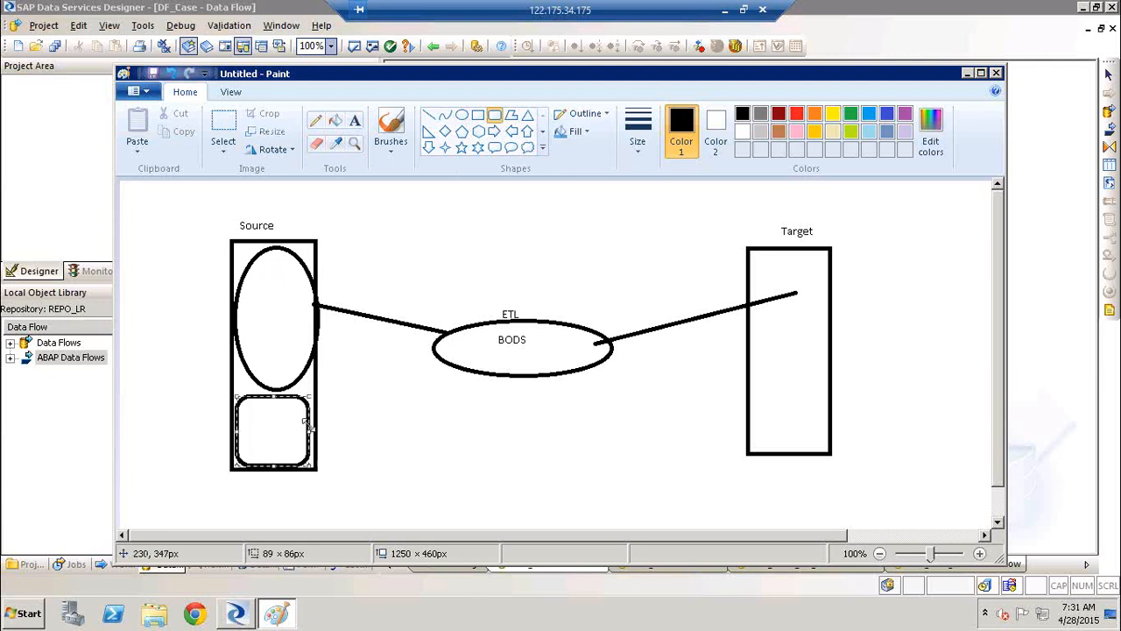
Label the Source ellipse "SAP APplication" on two lines and the rounded rectangle below it "DB"
left_click(354, 122)
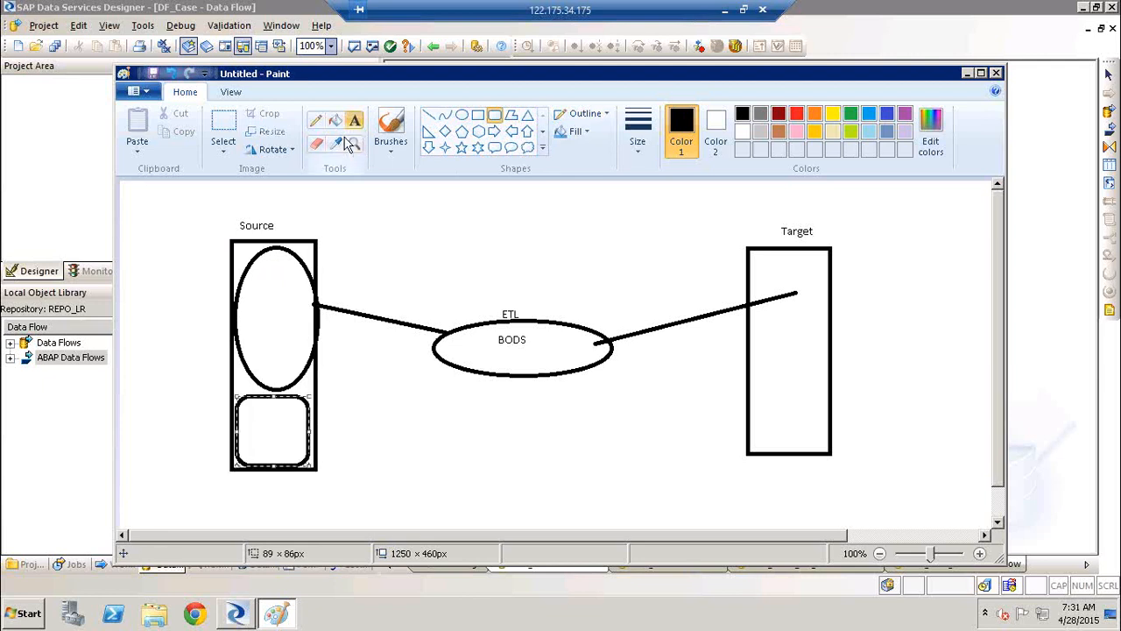
left_click(244, 277)
type("SAP AP")
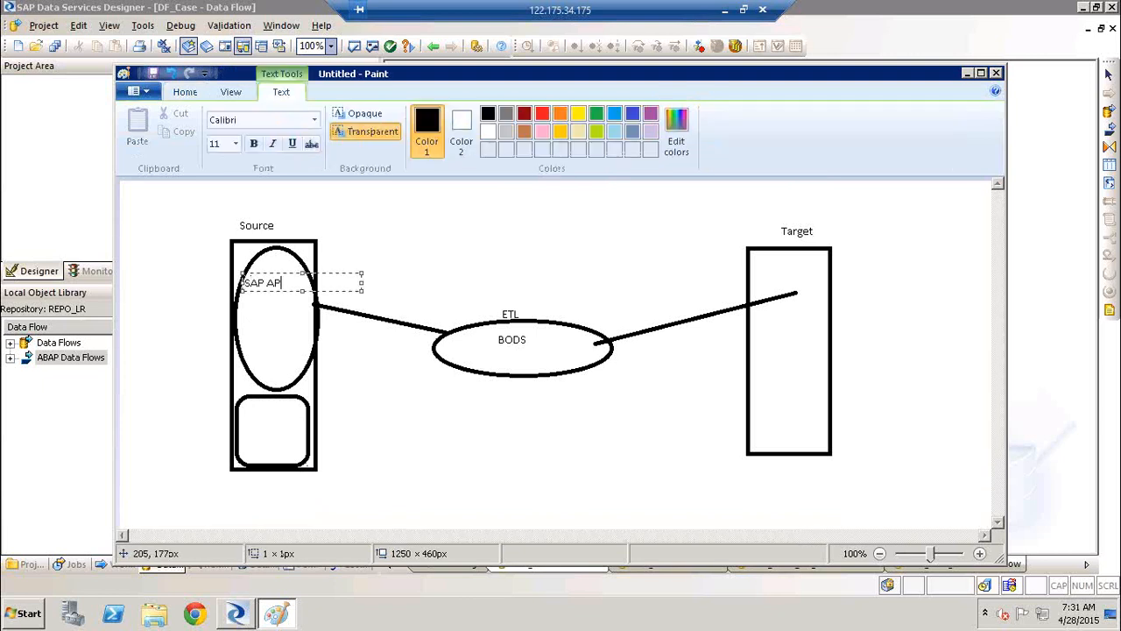
type("plication")
key("shift+Left")
key("Return")
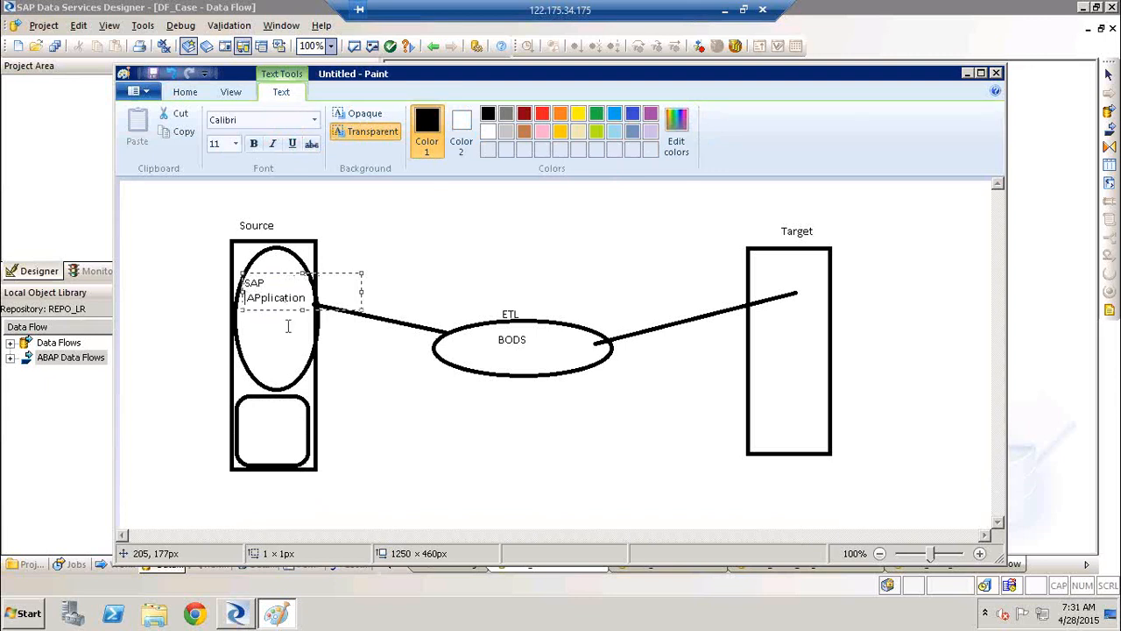
left_click(261, 443)
left_click(262, 442)
type("DB")
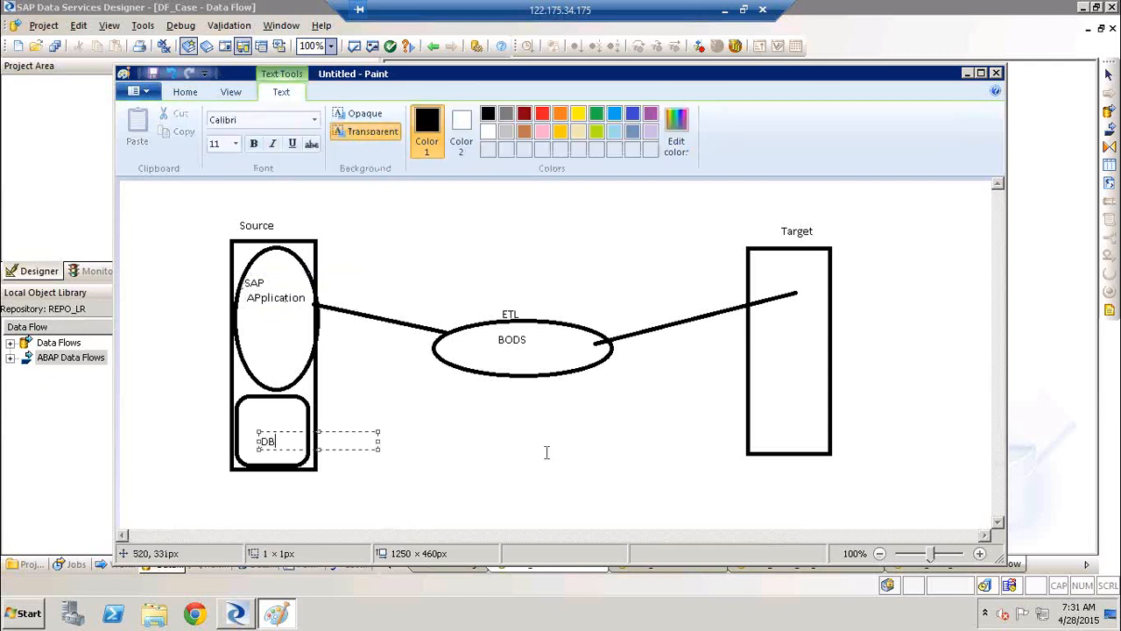
left_click(546, 452)
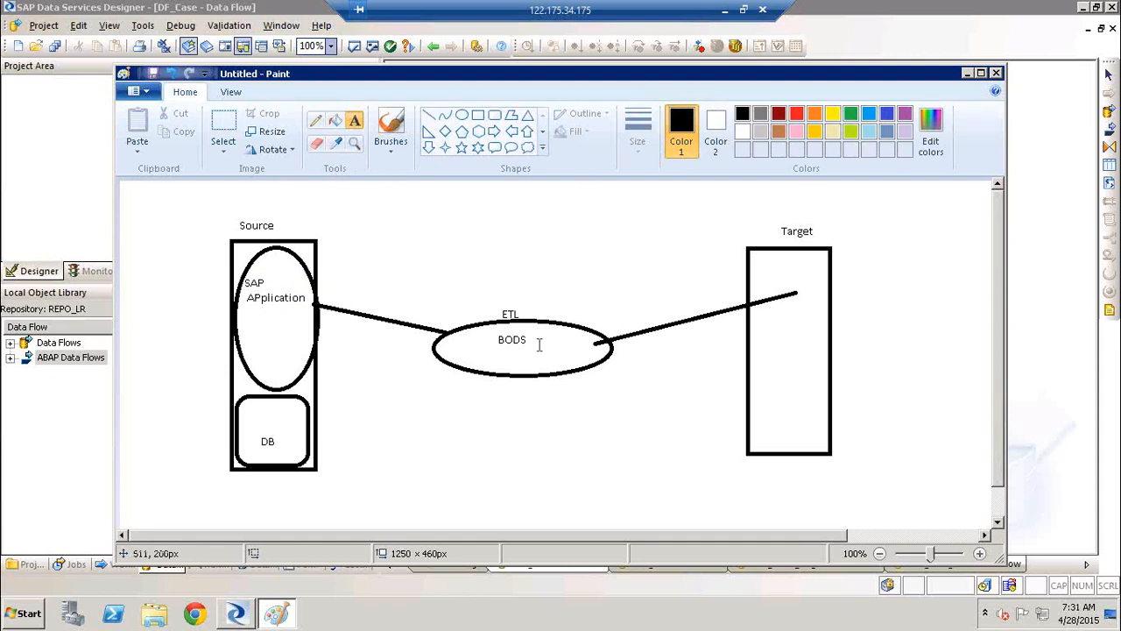
Draw green lines from BODS to the SAP application, down to DB, back up, and back to BODS
left_click(428, 115)
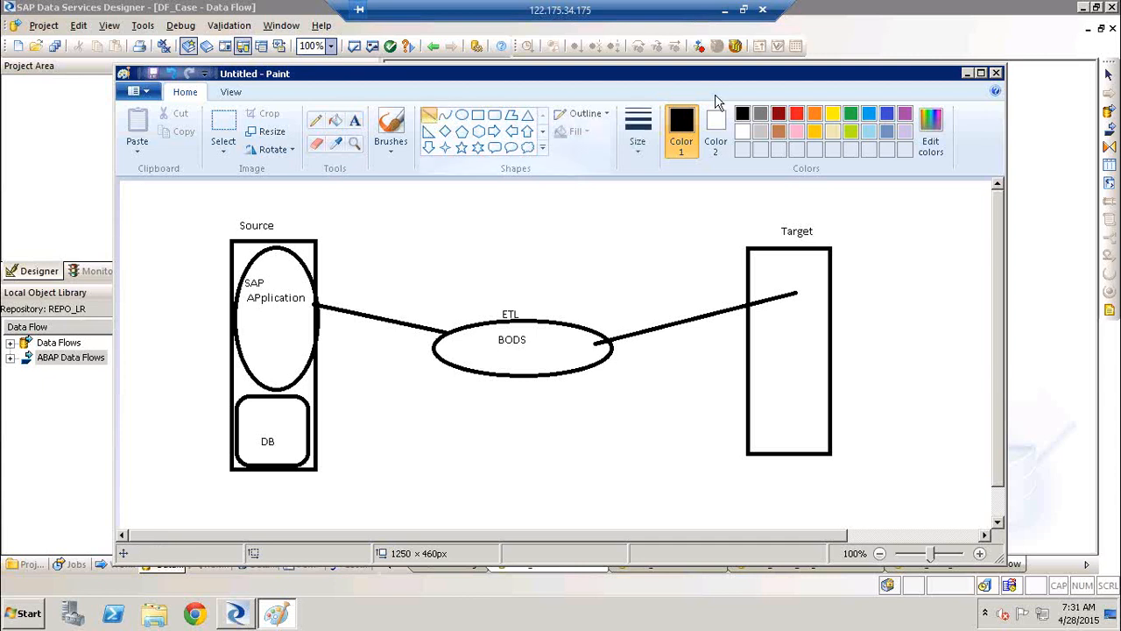
left_click(851, 114)
left_click_drag(472, 349, 270, 315)
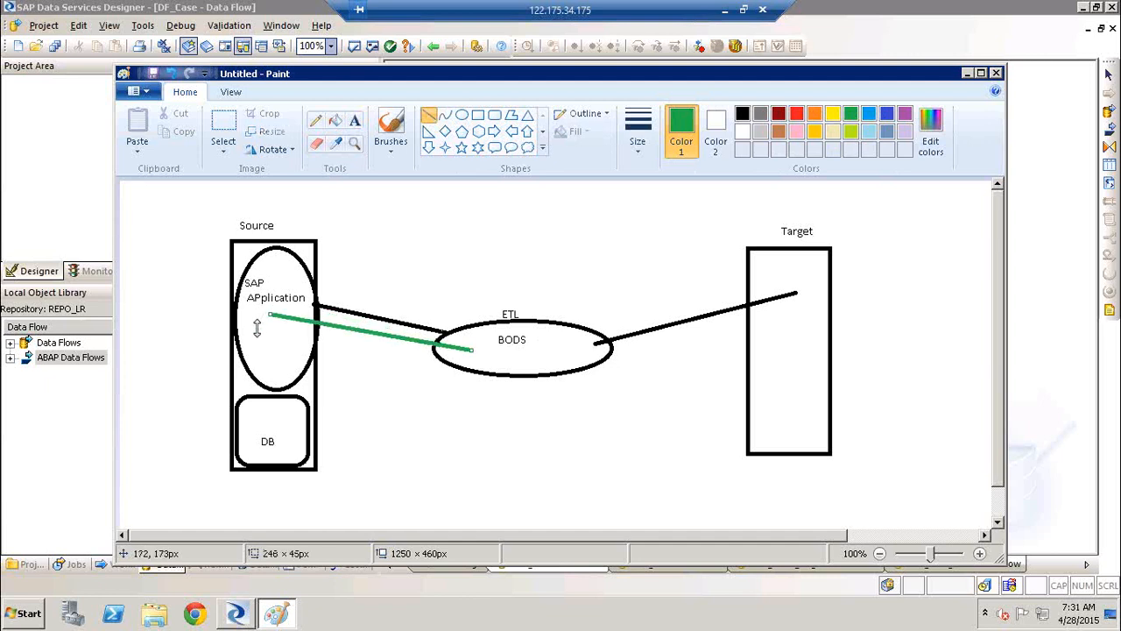
left_click(255, 329)
left_click_drag(253, 372, 469, 339)
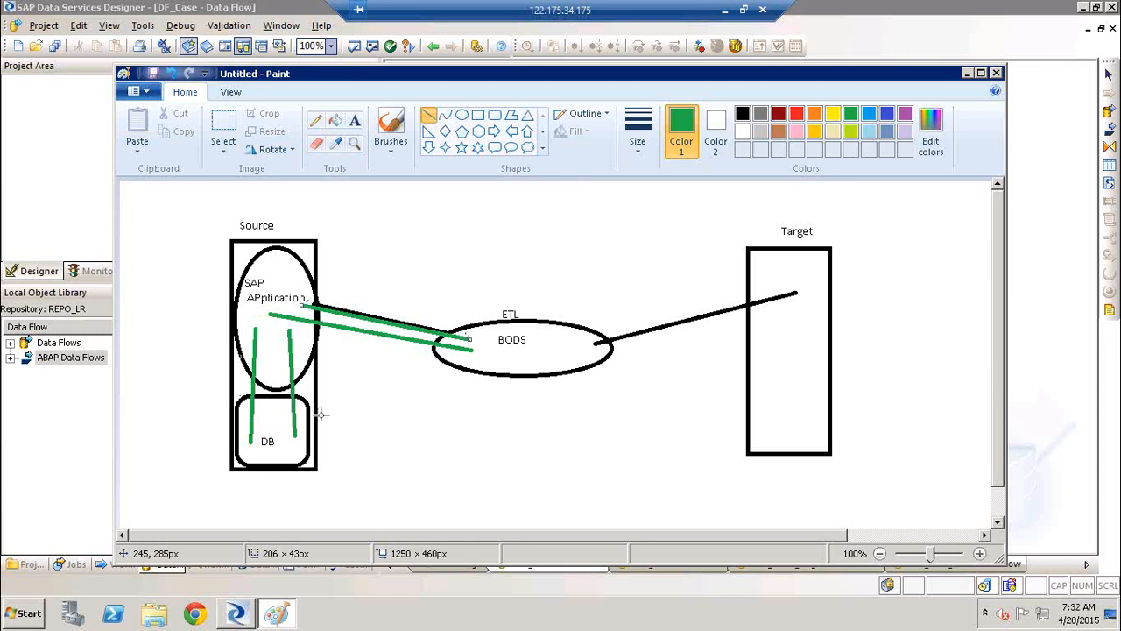
Add a two-line green note above the Source-to-BODS lines reading "< 10,0000 DF" and "> 10,0000 ADF"
left_click(355, 120)
left_click(342, 270)
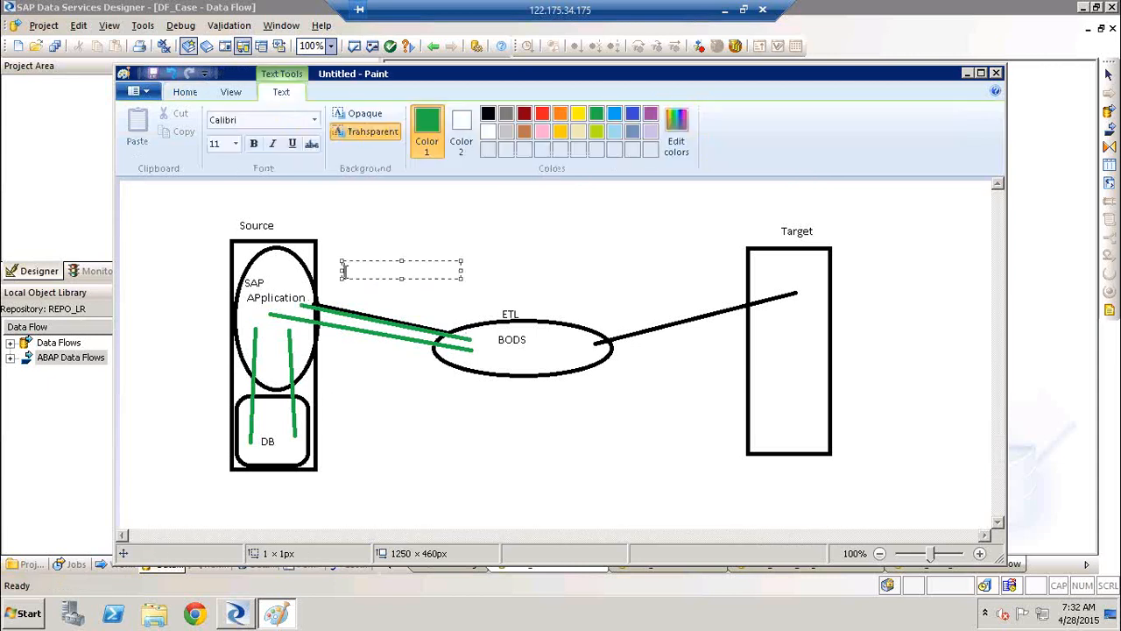
type("< 10")
type(",000")
type("0IDF")
key("Return")
type("> 10,0")
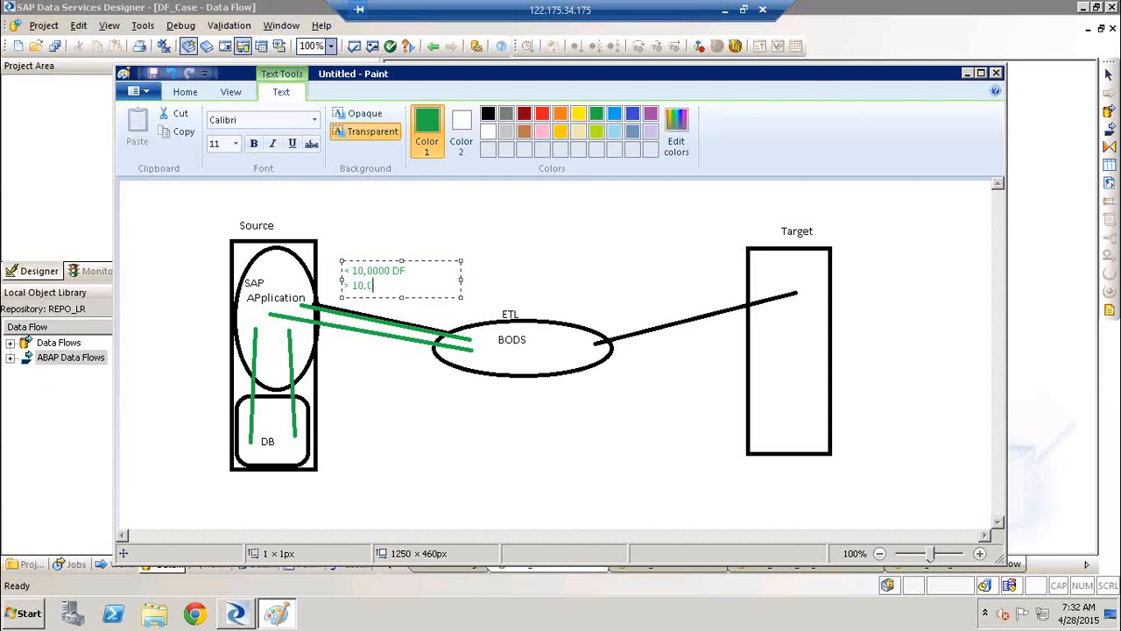
type("000.A")
type("DF")
Try 5 as the leading digit in the green note's second line, restore it to 1 and finish the text
left_click(358, 285)
key("BackSpace")
type("5")
key("BackSpace")
type("1")
left_click(445, 283)
left_click_drag(445, 282, 332, 273)
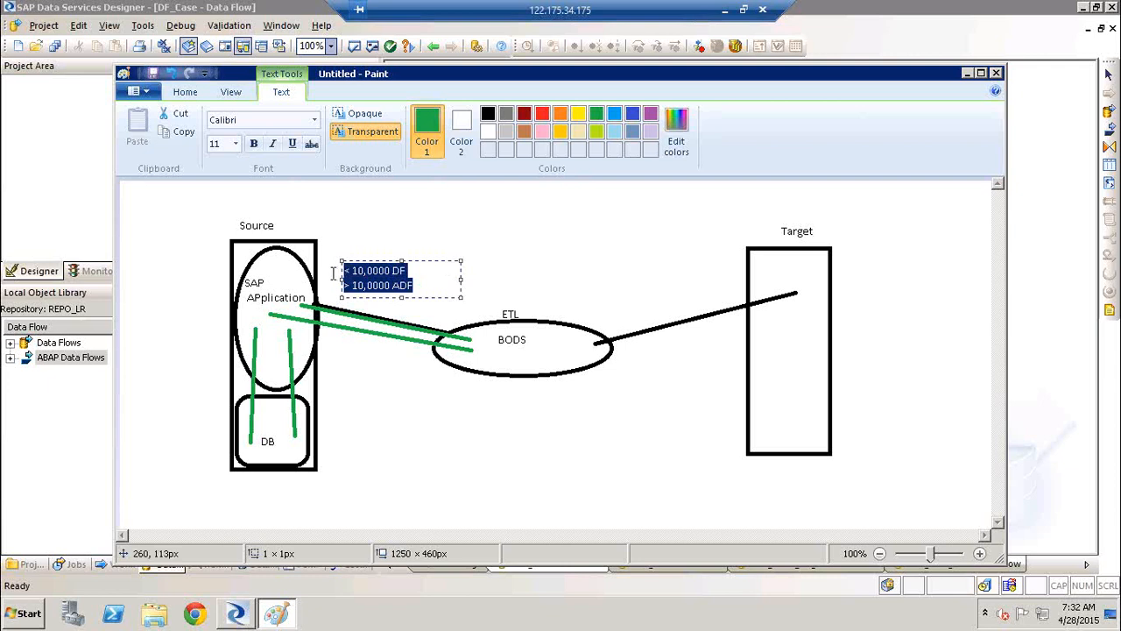
left_click(552, 228)
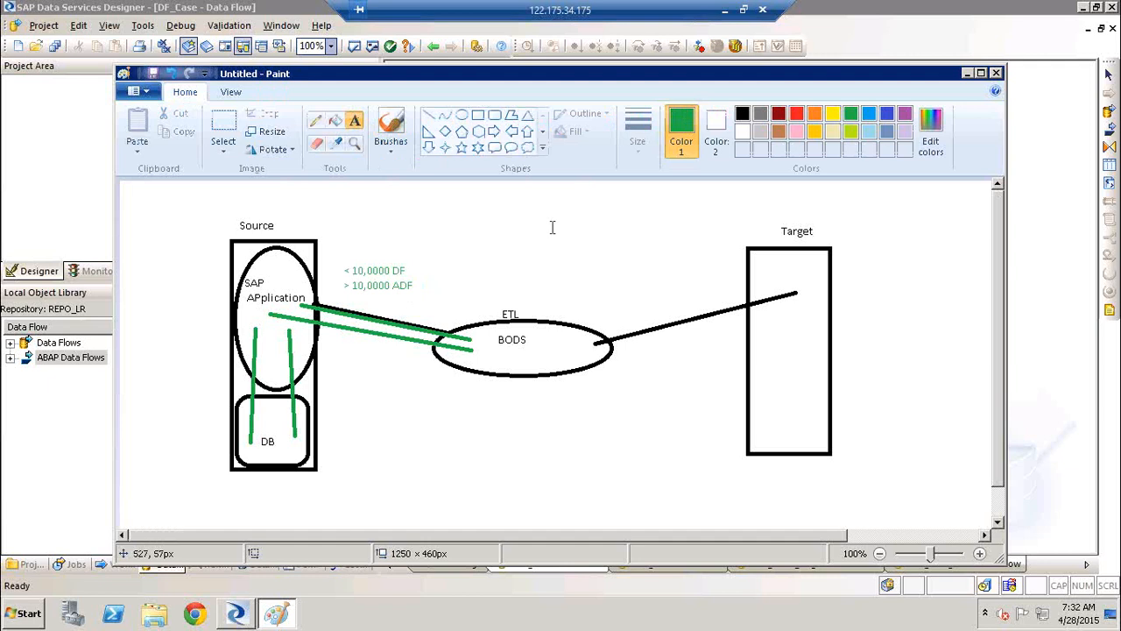
Frame the BODS ellipse with a large green rectangle and the Source block with another about 205 × 354 px
left_click(479, 115)
mouse_move(394, 214)
left_mouse_down()
mouse_move(691, 511)
mouse_move(627, 490)
mouse_move(643, 489)
left_mouse_up()
left_click_drag(197, 206, 351, 298)
left_click_drag(364, 448, 368, 506)
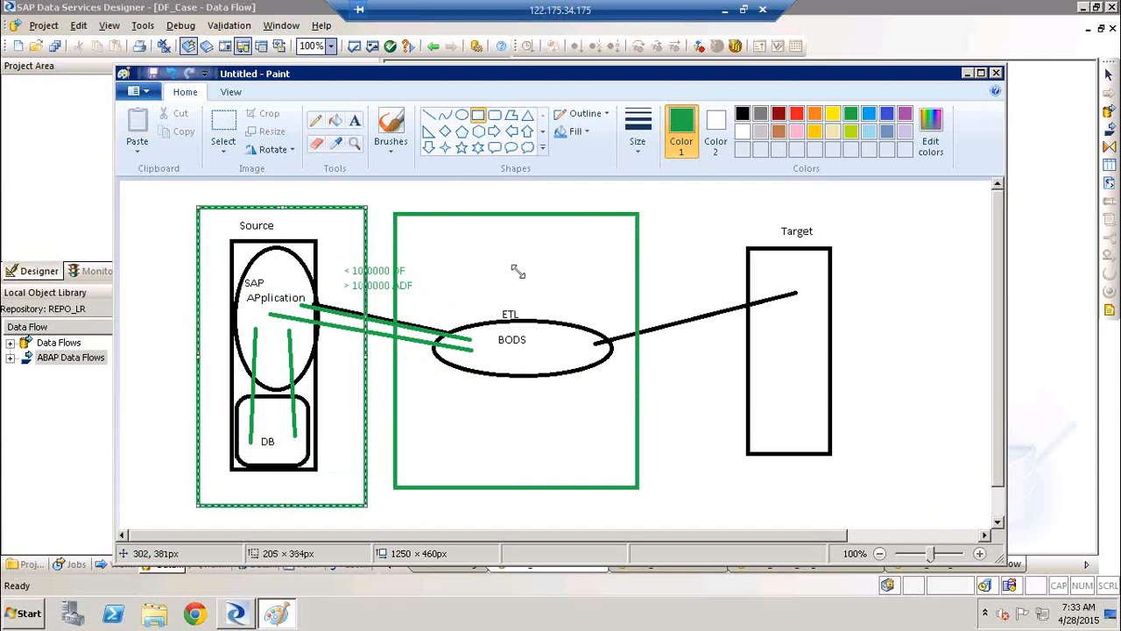
left_click(778, 199)
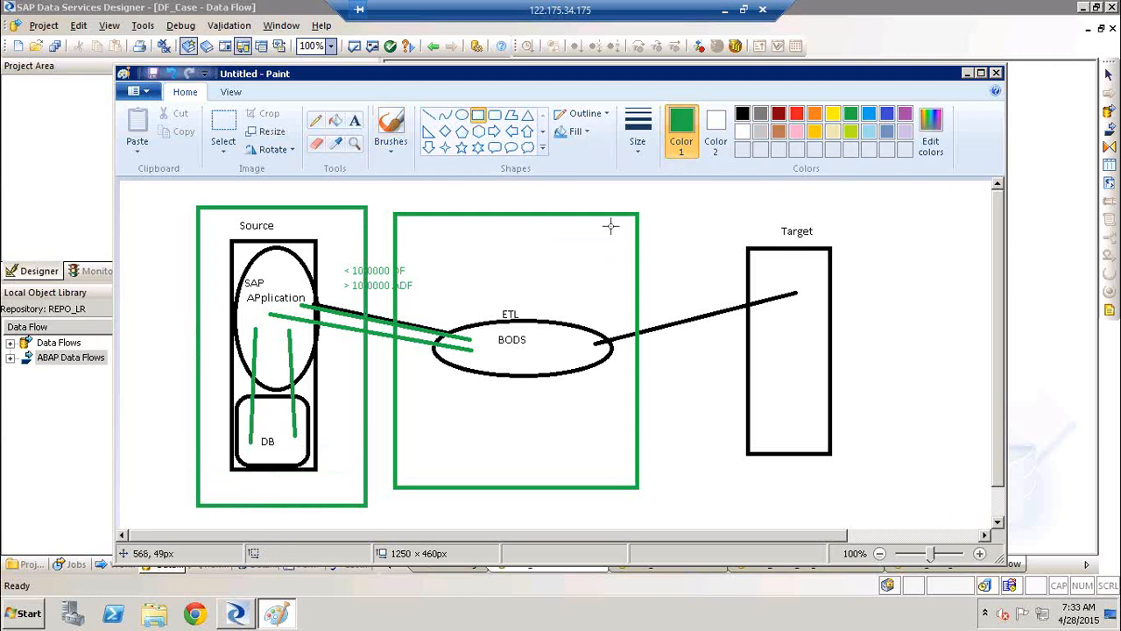
Draw red lines from BODS to the SAP application, between it and DB, and from DB into the BODS frame
left_click(796, 114)
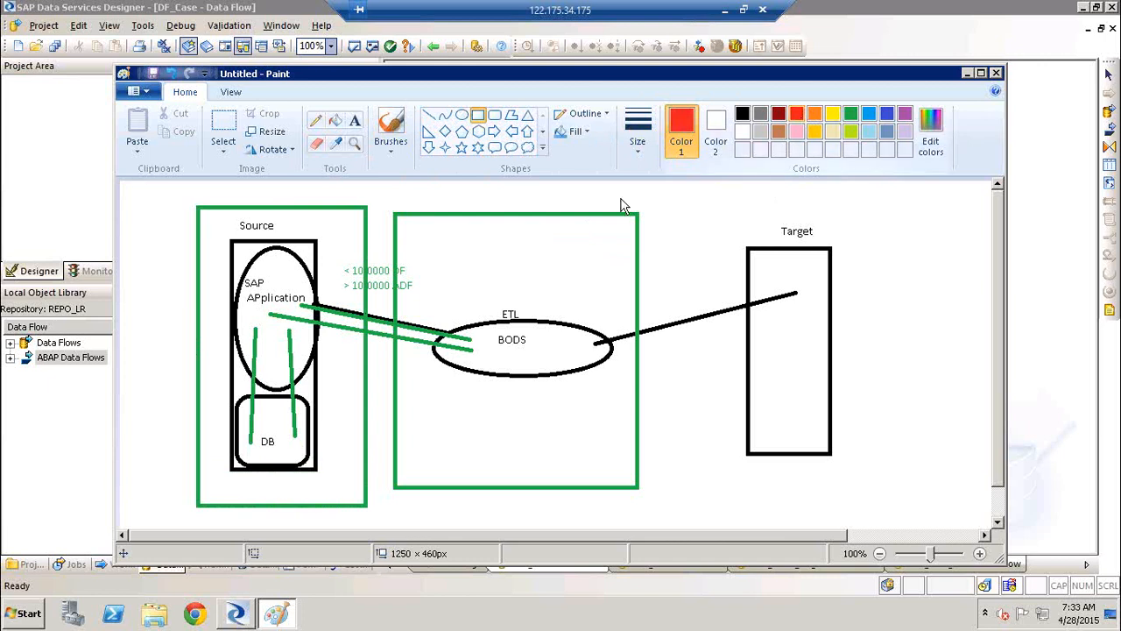
left_click_drag(496, 331, 283, 279)
key("ctrl+z")
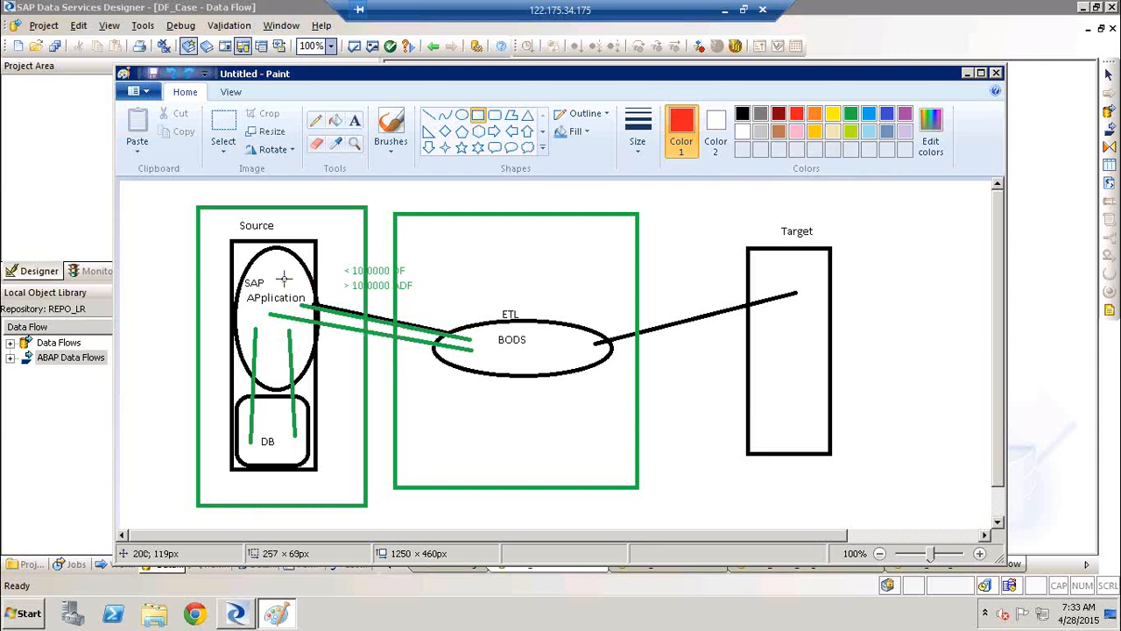
left_click(428, 115)
mouse_move(473, 357)
left_mouse_down()
mouse_move(272, 316)
mouse_move(266, 435)
left_mouse_up()
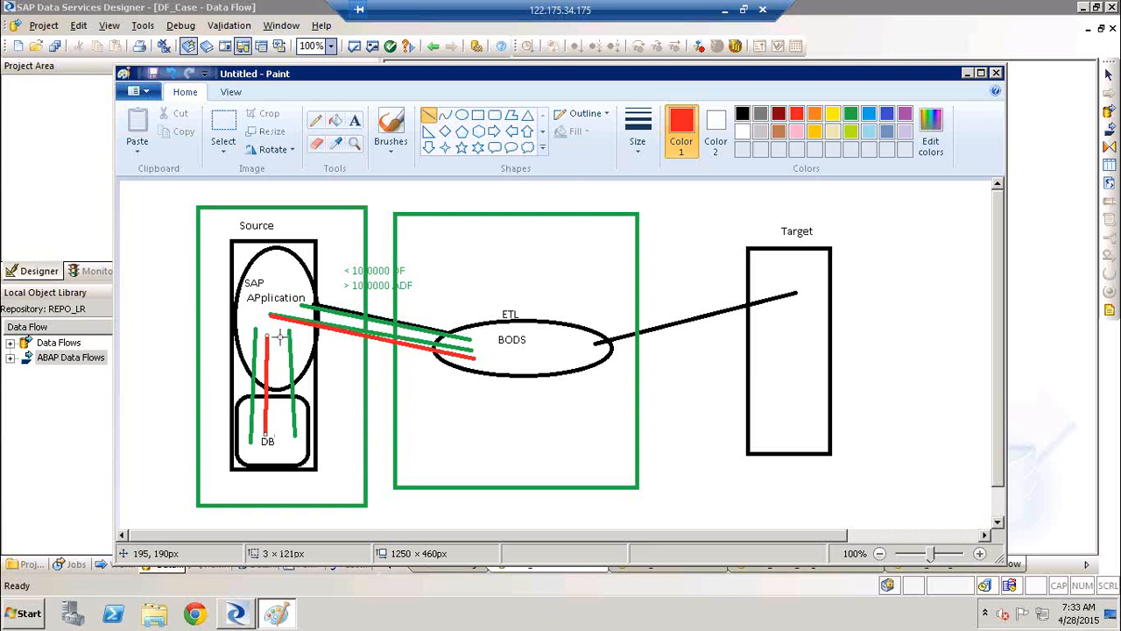
left_click_drag(333, 442, 278, 442)
left_click_drag(420, 452, 432, 453)
Draw a red rectangle around the red line's end in the BODS frame and another about 38 × 49 px below DB
left_click(478, 116)
left_click_drag(422, 417, 466, 491)
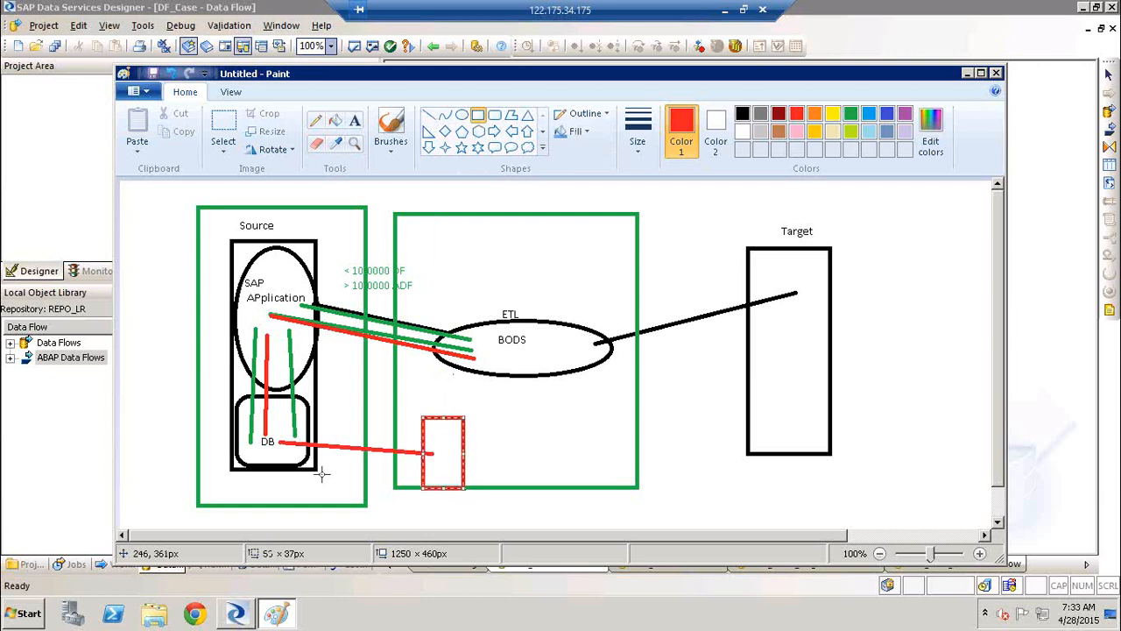
left_click_drag(321, 473, 354, 514)
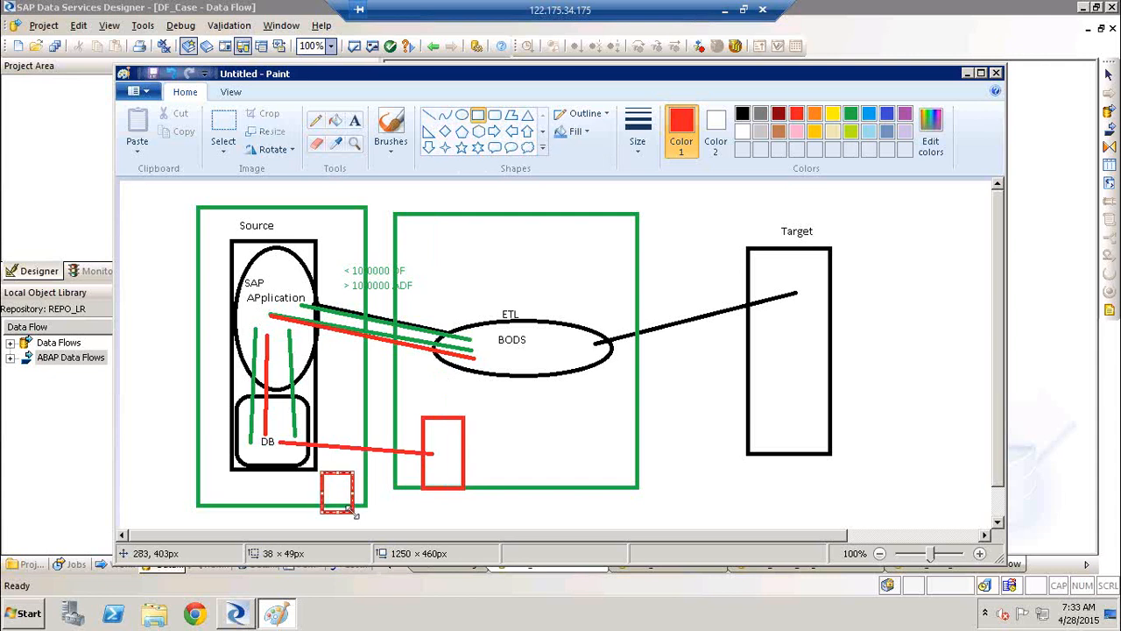
Connect DB to the small red rectangle below it and that rectangle to the BODS ellipse with red lines
left_click(428, 115)
left_click_drag(274, 449, 337, 492)
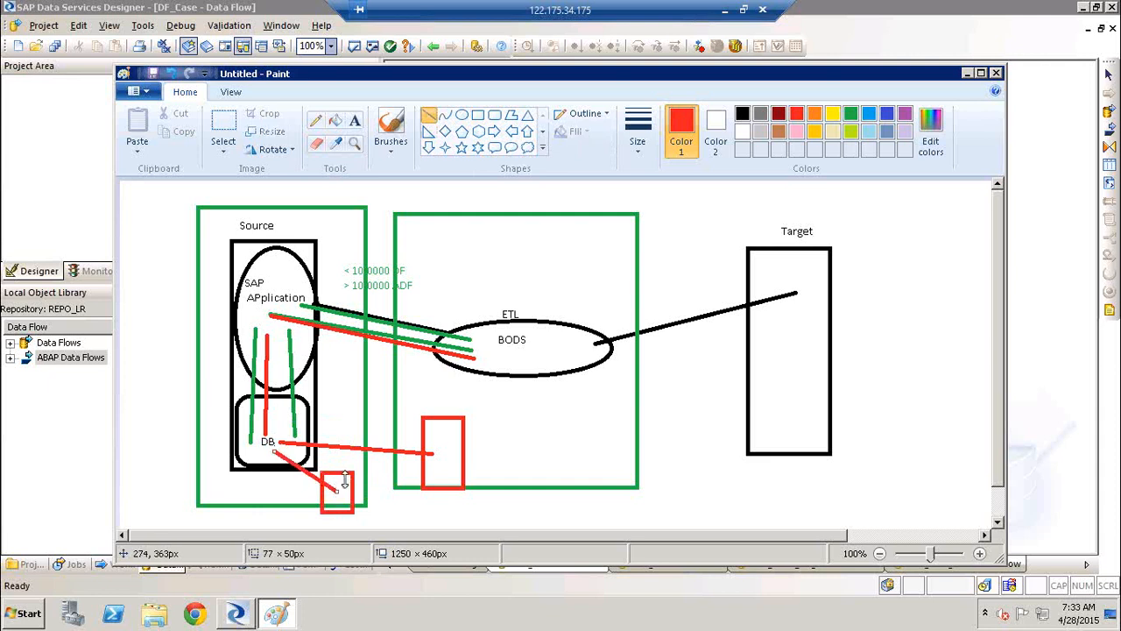
left_click_drag(343, 480, 343, 479)
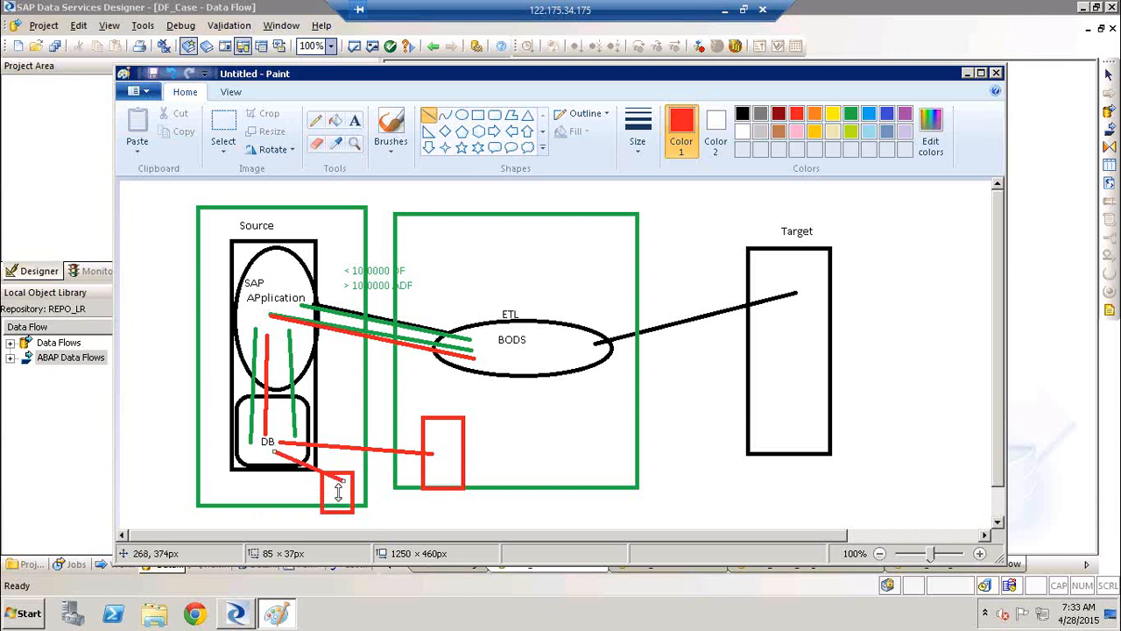
left_click_drag(334, 495, 480, 359)
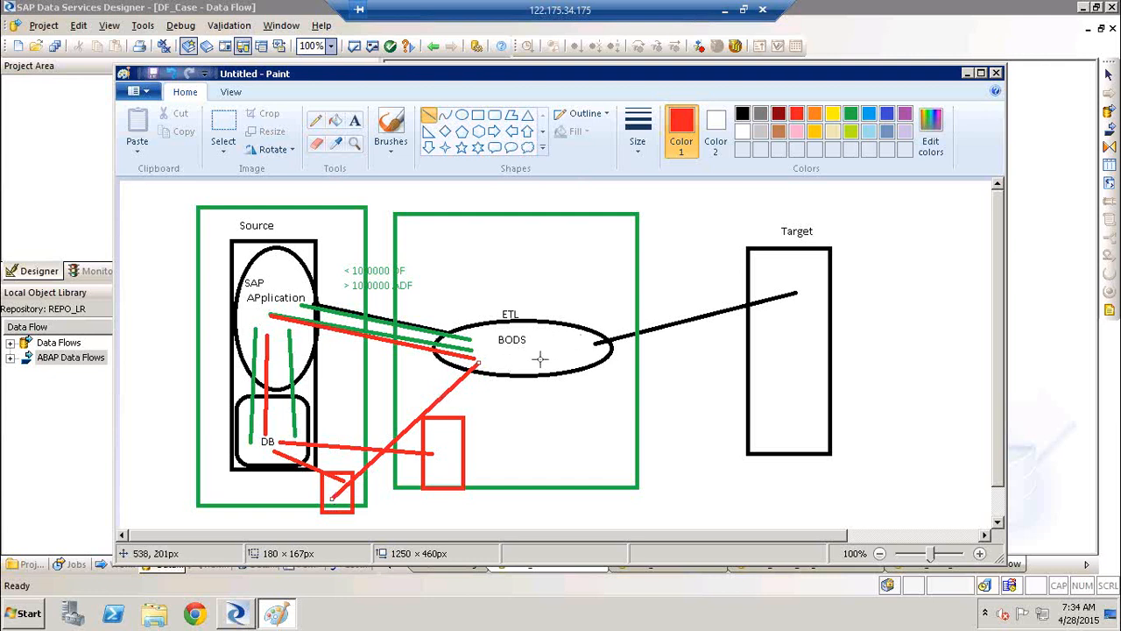
Draw a red line about 271 px long from the BODS ellipse to the Target box and close Paint without saving
mouse_move(569, 347)
left_mouse_down()
mouse_move(867, 337)
mouse_move(793, 348)
left_mouse_up()
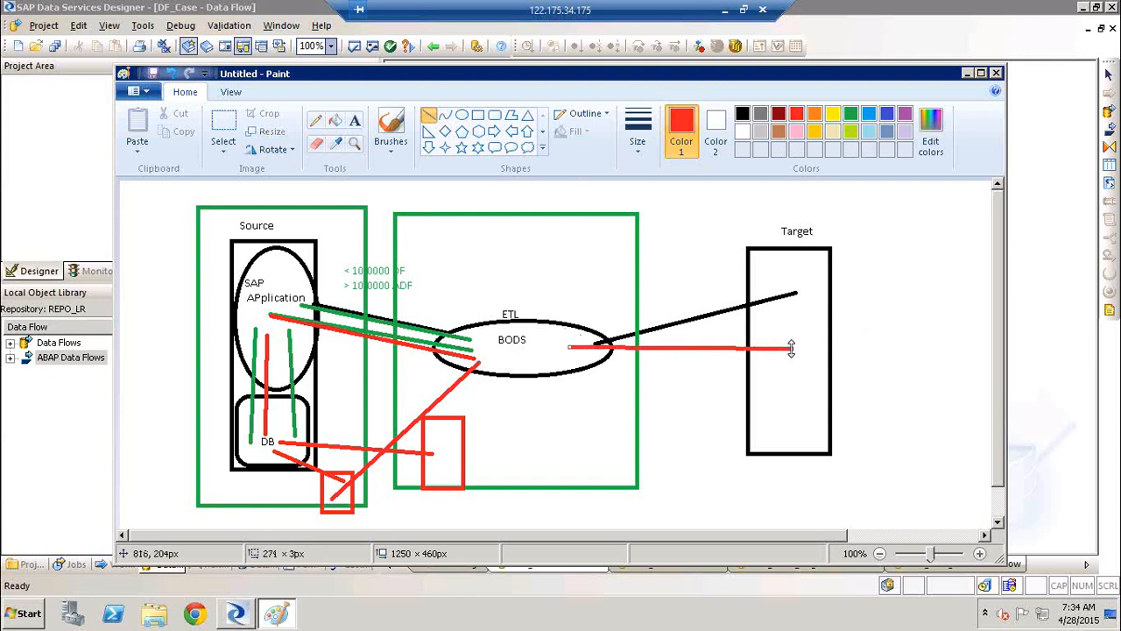
left_click(997, 75)
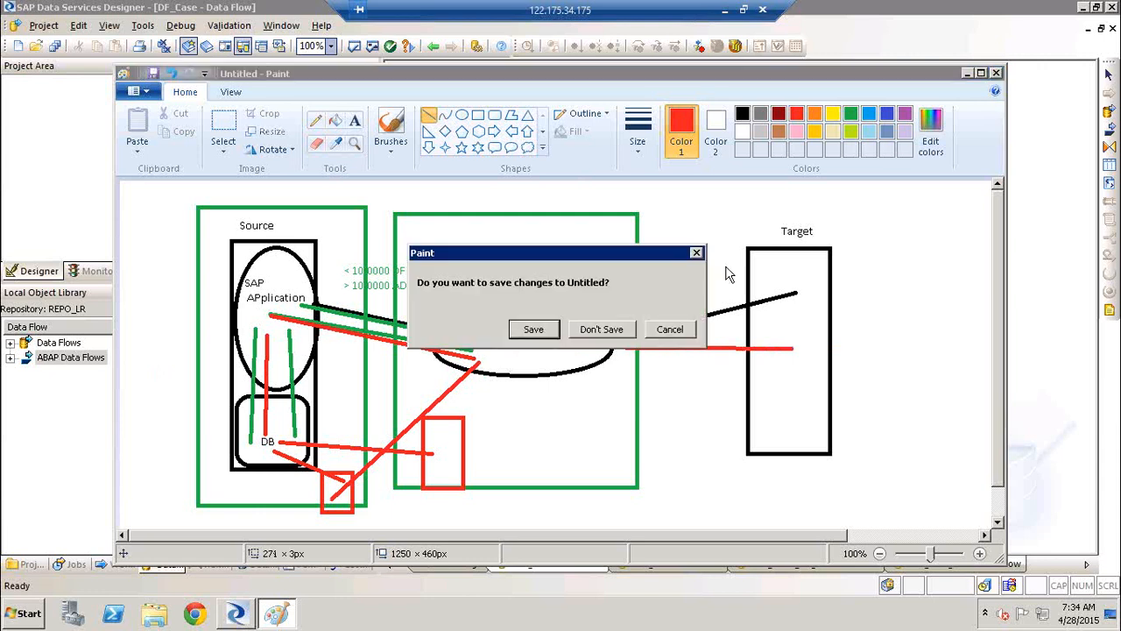
left_click(604, 330)
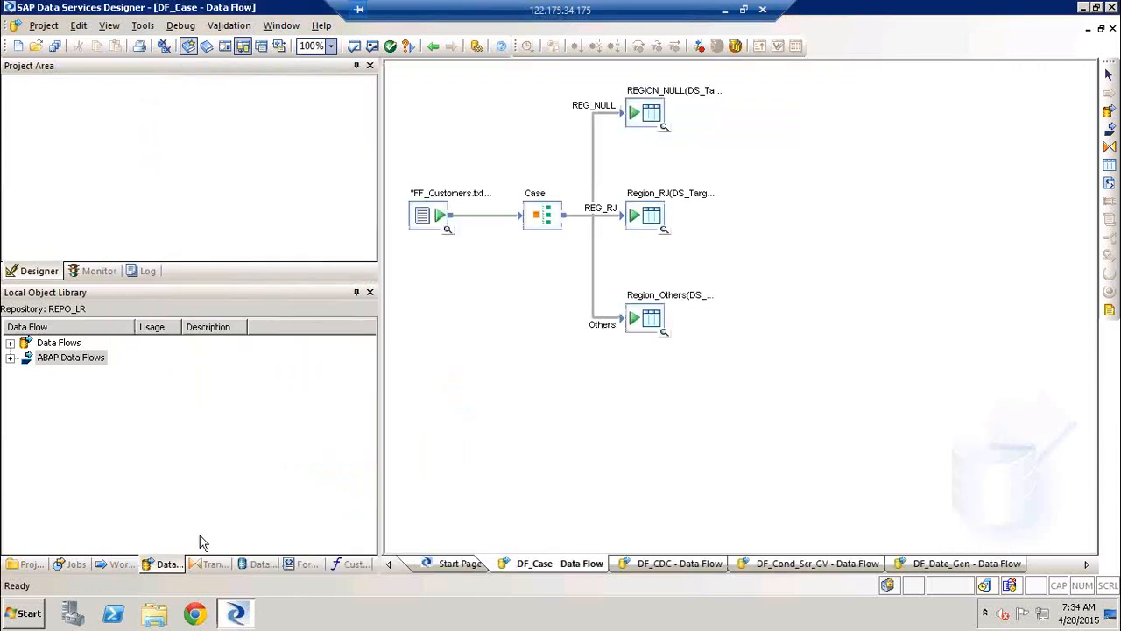
Examine the Text Data Processing, Platform, Data Integrator and Data Quality transforms in the Local Object Library, then collapse them
left_click(210, 564)
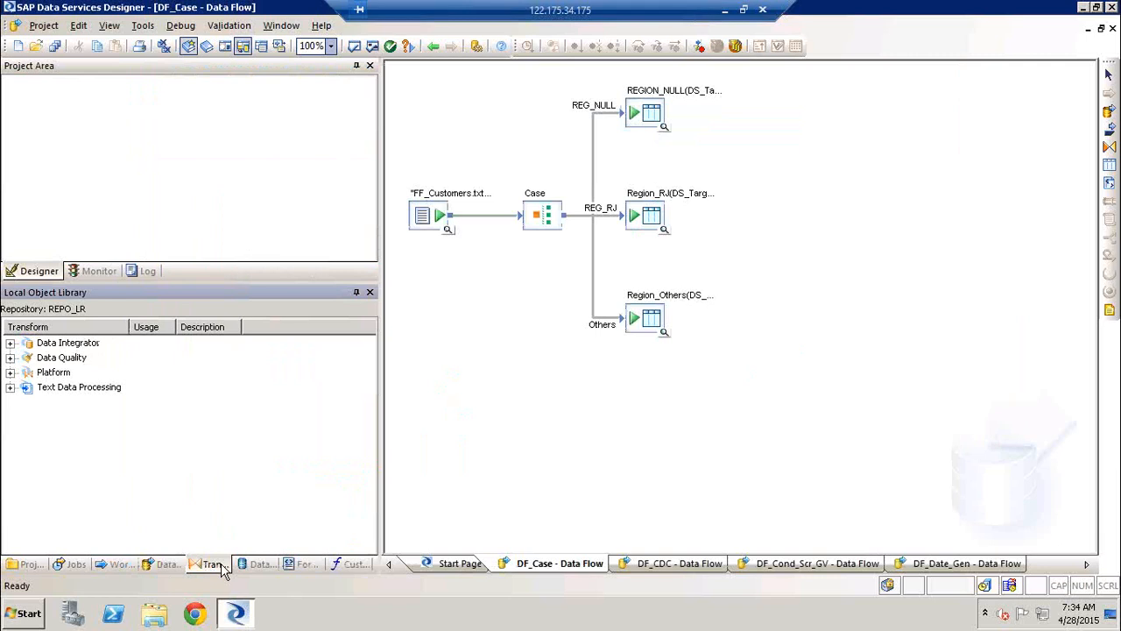
left_click(11, 388)
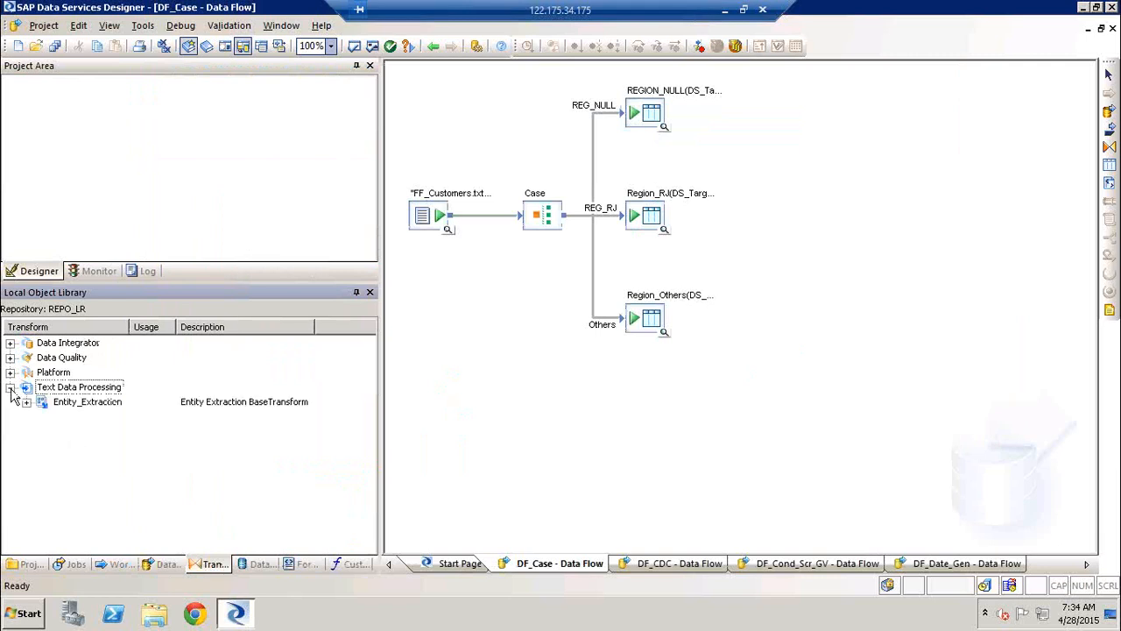
left_click(10, 388)
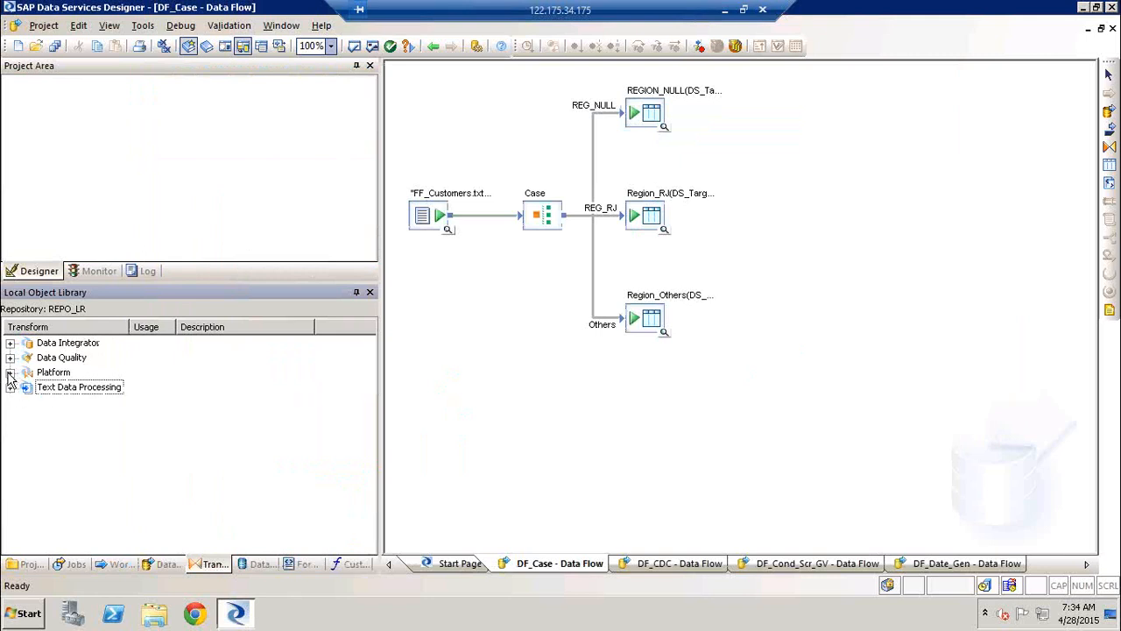
left_click(9, 373)
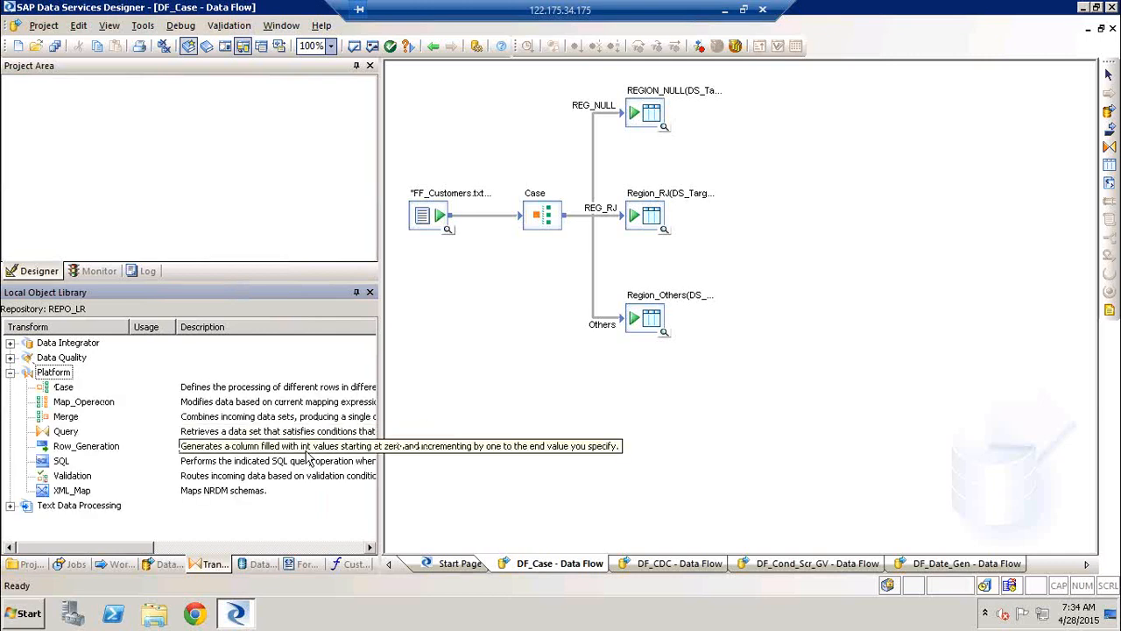
left_click(10, 342)
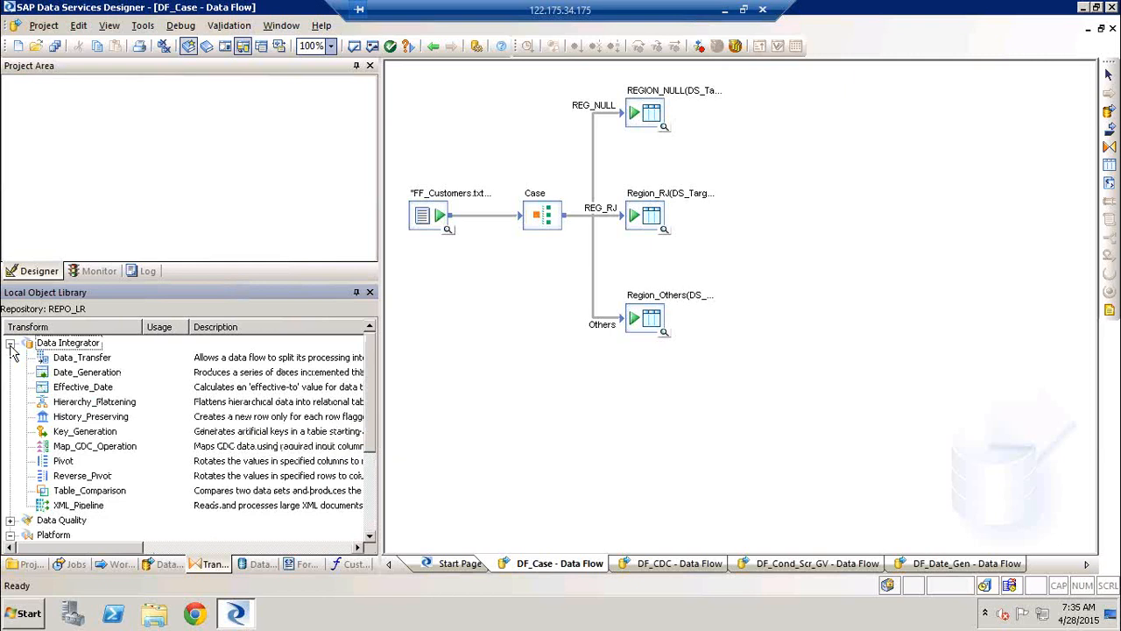
left_click(11, 343)
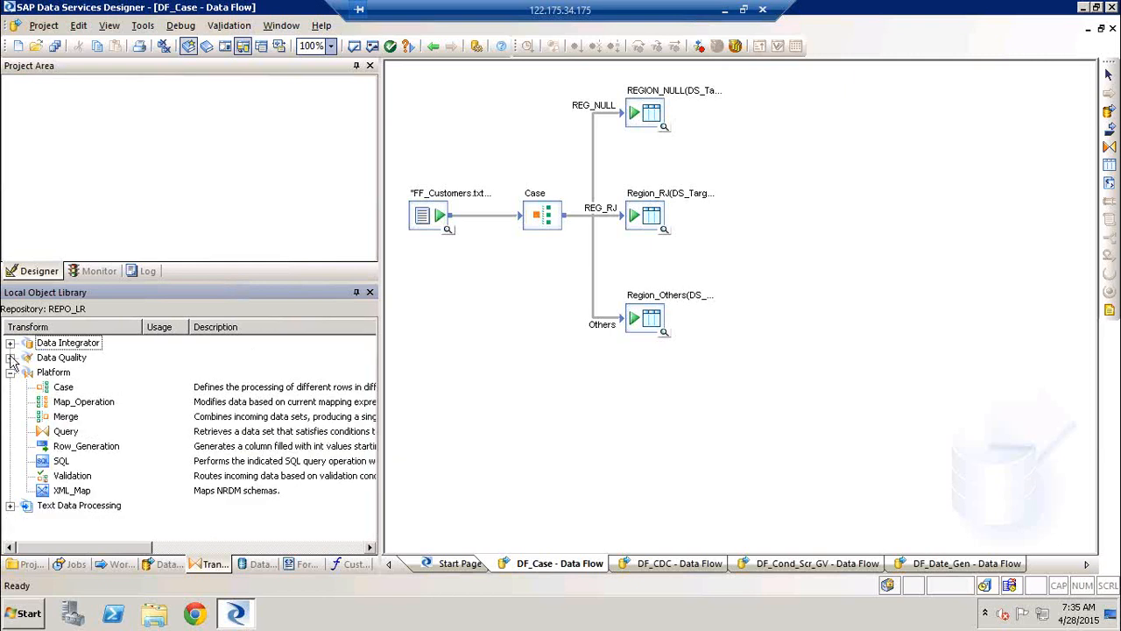
left_click(10, 358)
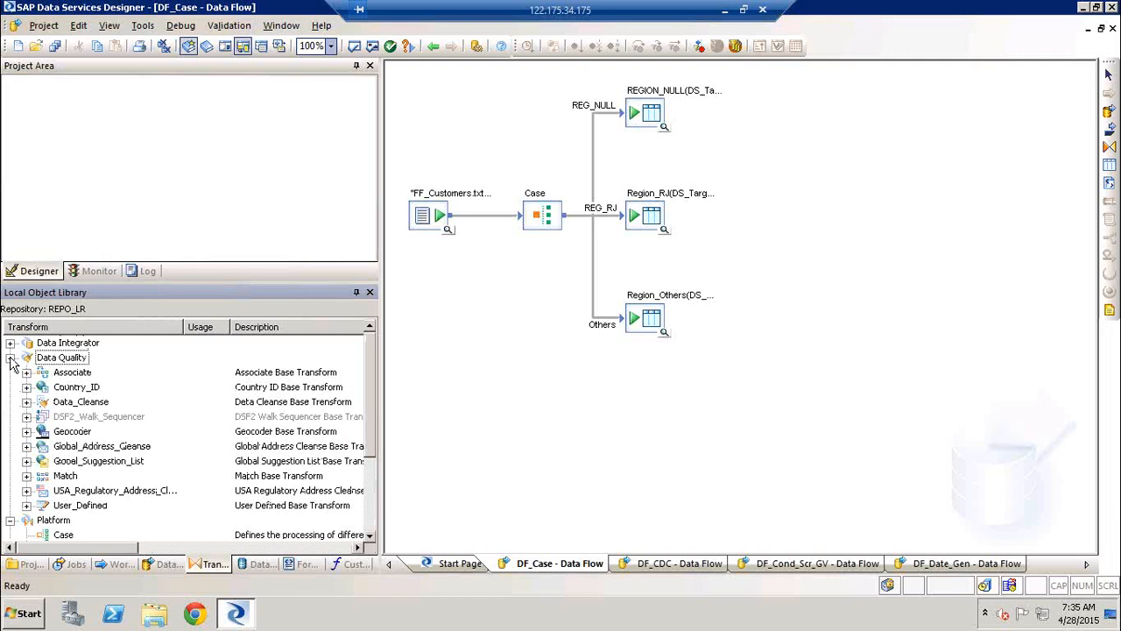
left_click(10, 357)
left_click(10, 373)
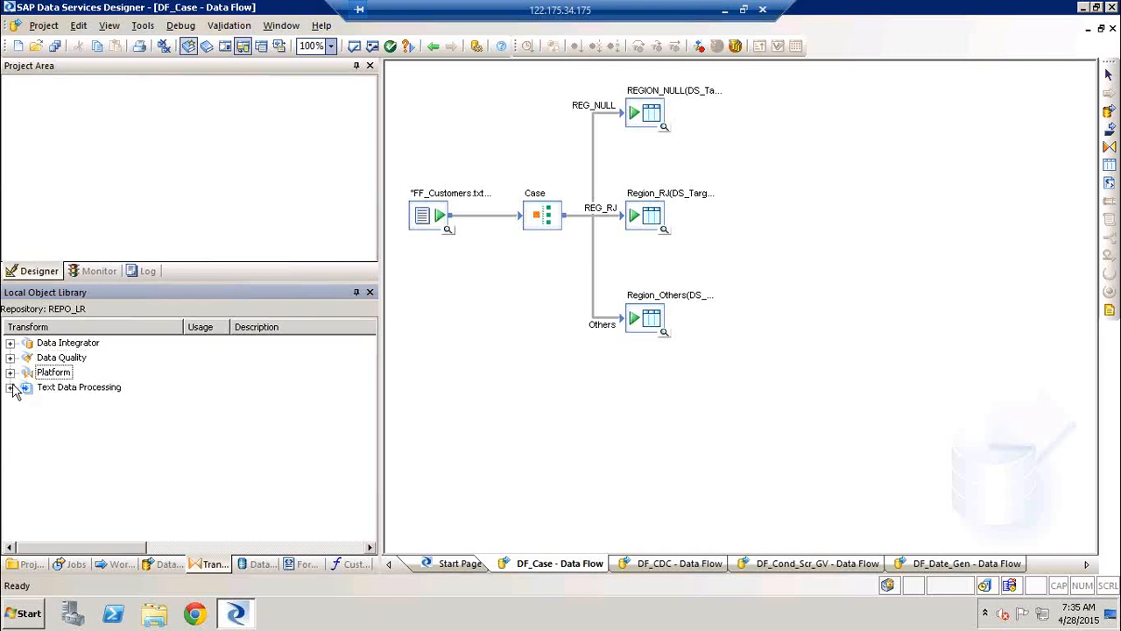
List the repository's datastores and widen the Local Object Library slightly
left_click(258, 565)
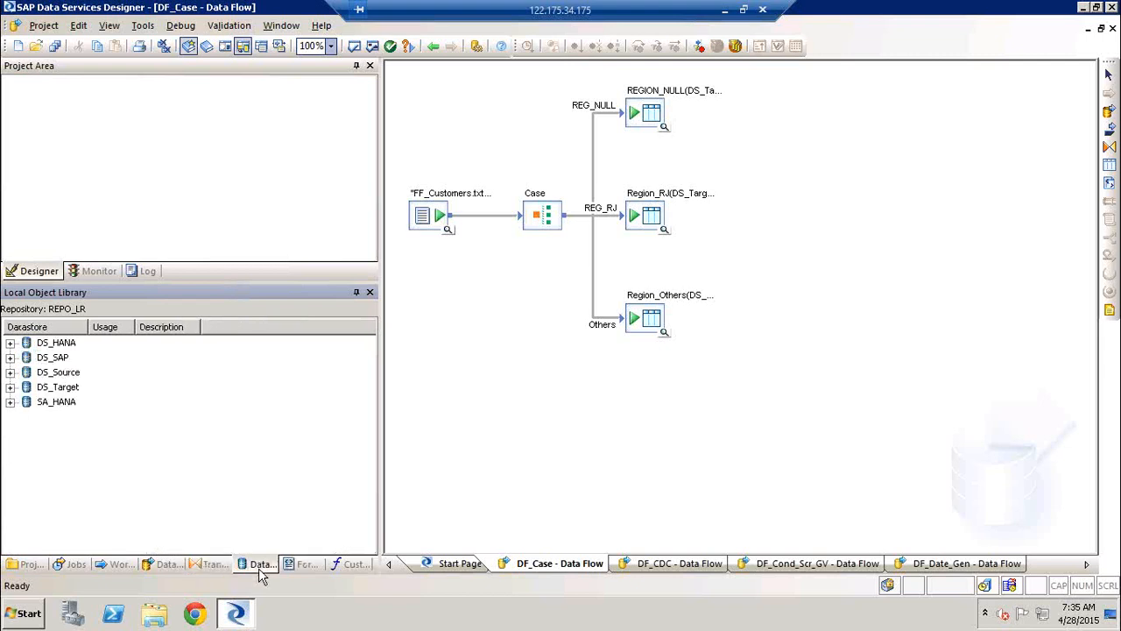
left_click_drag(379, 491, 404, 490)
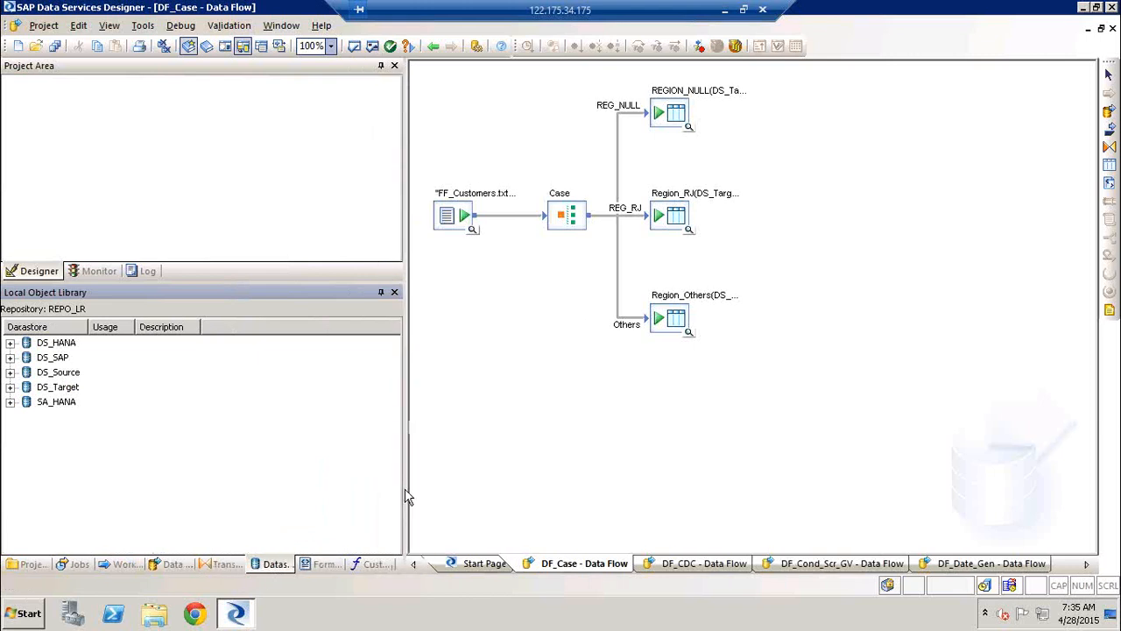
Start a blank Paint drawing with two overlapping source rectangles, the larger about 86 × 209 px, and a narrow target rectangle opposite them
key("super+r")
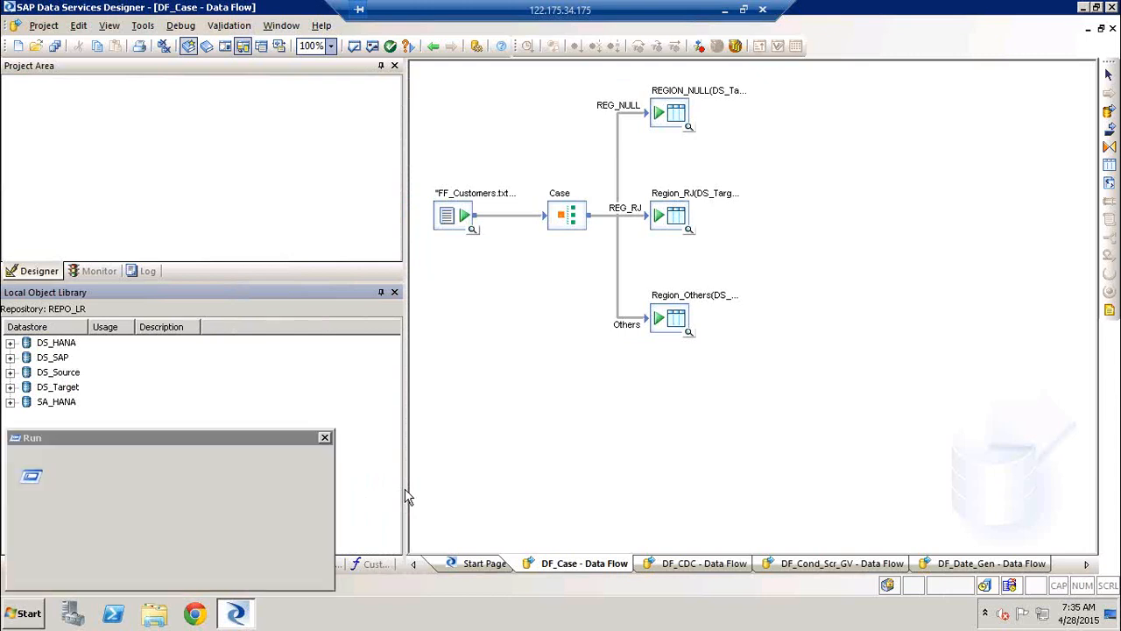
key("alt+space")
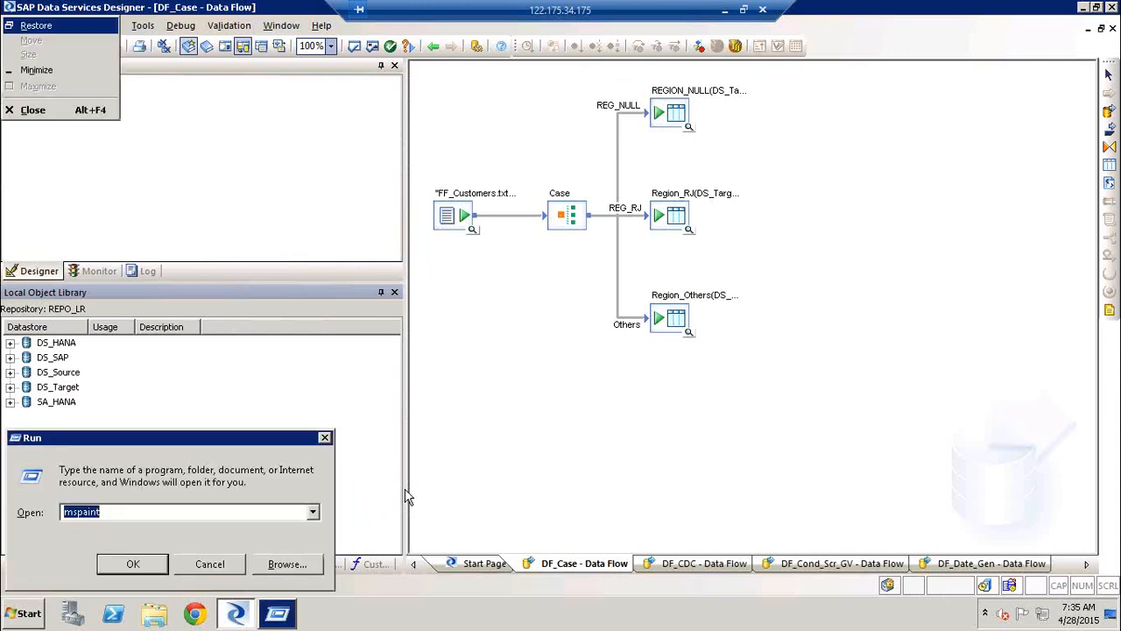
left_click(147, 563)
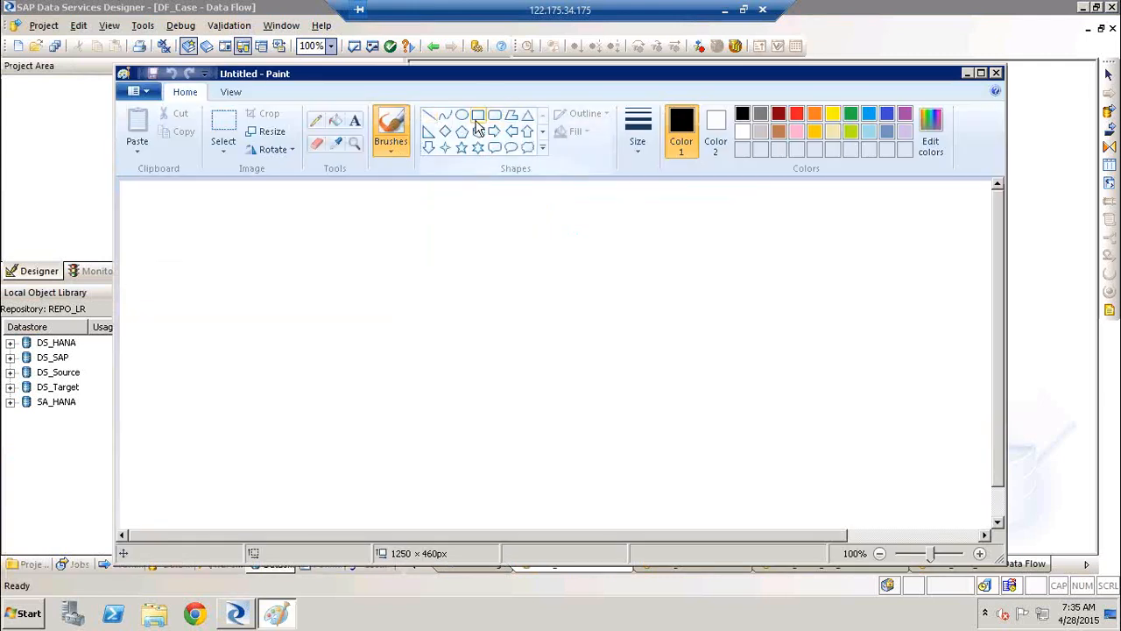
left_click(478, 116)
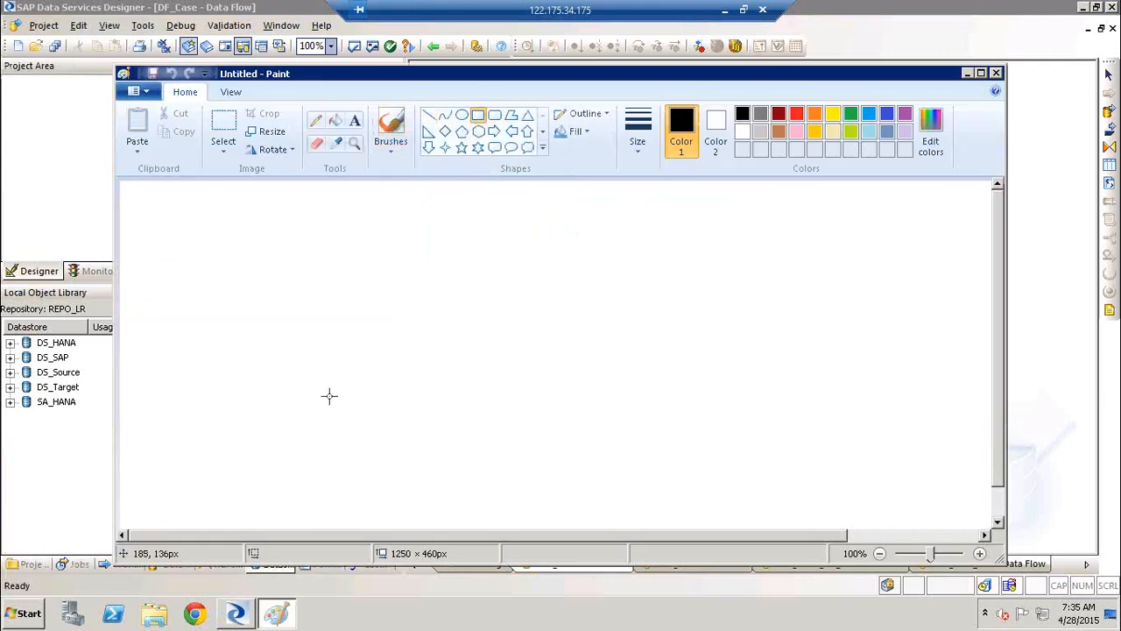
left_click_drag(249, 232, 321, 403)
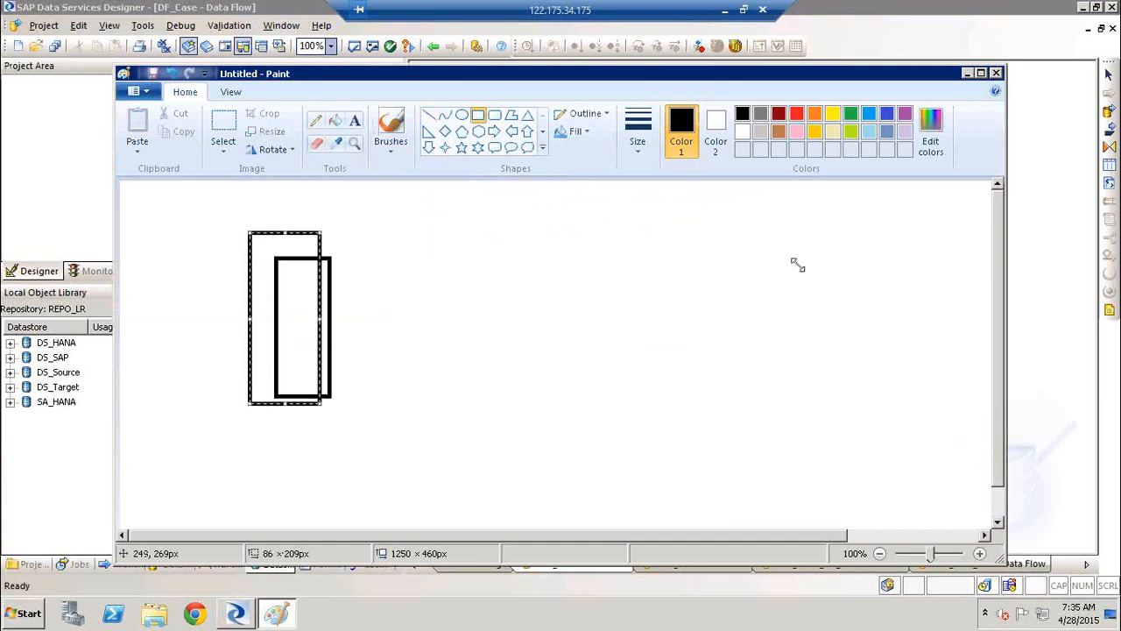
mouse_move(769, 246)
left_mouse_down()
mouse_move(794, 370)
mouse_move(812, 401)
left_mouse_up()
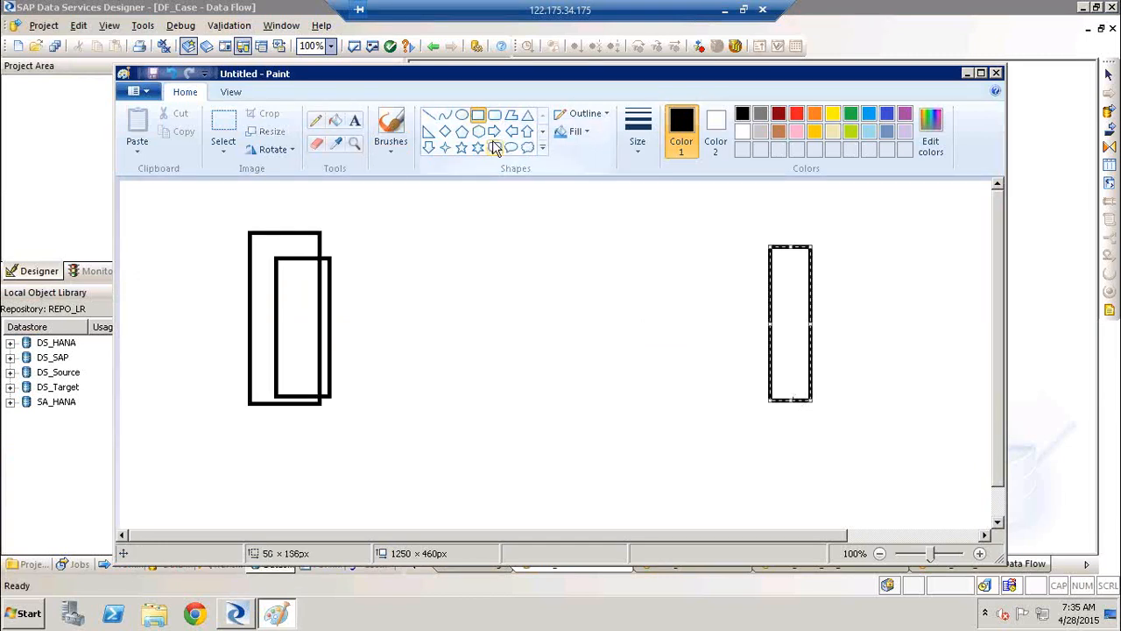
Draw an ellipse about 176 × 114 px between source and target and connect it with two lines to the source and one to the target
left_click(461, 115)
left_click_drag(461, 303, 604, 396)
left_click(429, 115)
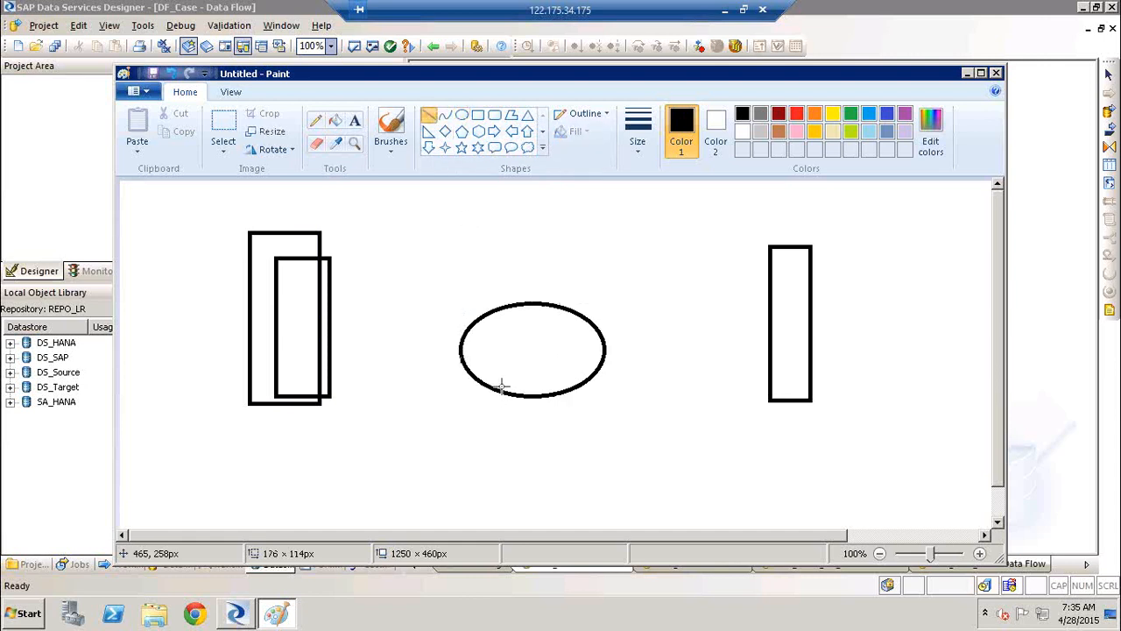
left_click_drag(481, 348, 294, 306)
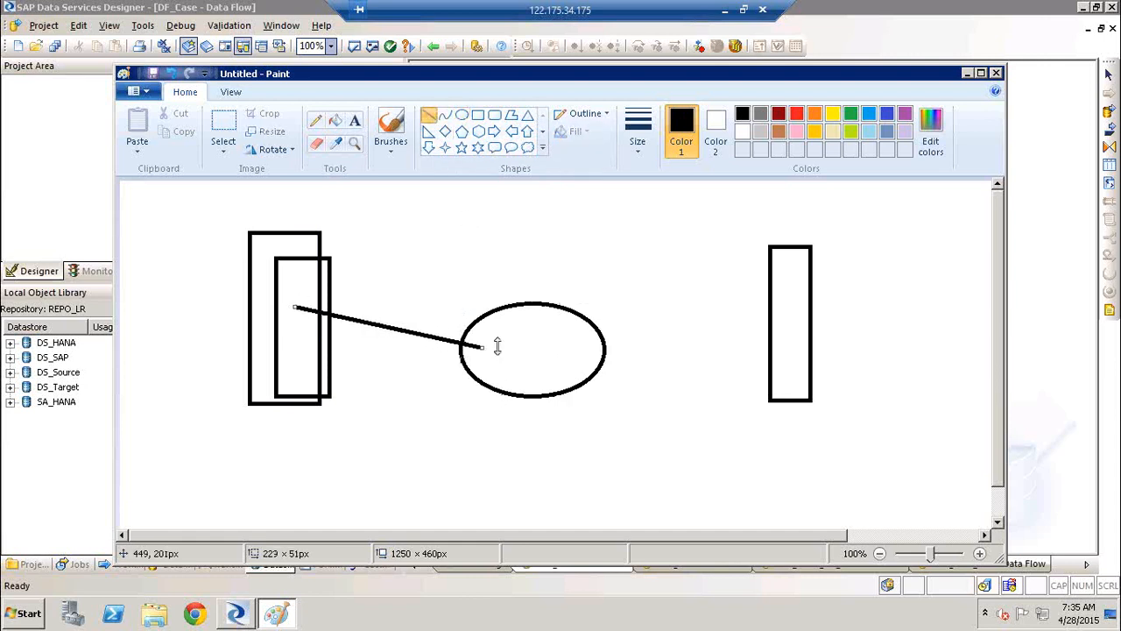
mouse_move(501, 336)
left_mouse_down()
mouse_move(285, 289)
mouse_move(308, 298)
mouse_move(325, 283)
left_mouse_up()
left_click_drag(569, 347, 783, 306)
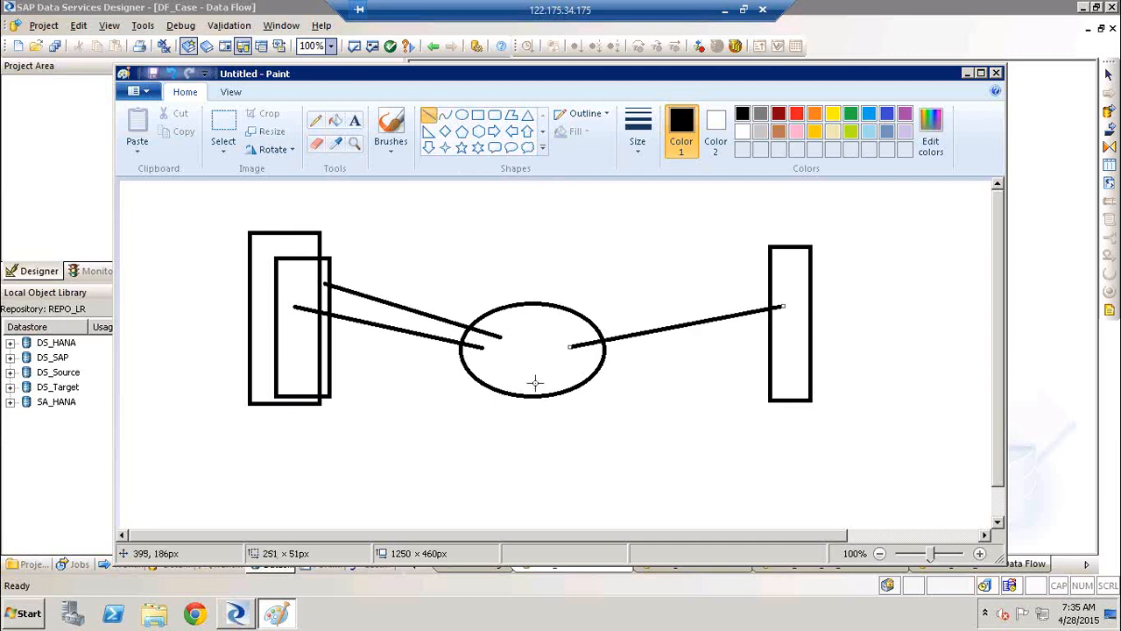
Mark the three line ends inside the large ellipse with small ellipses of about 24 × 31, 25 × 22 and 33 × 34 px
left_click(461, 115)
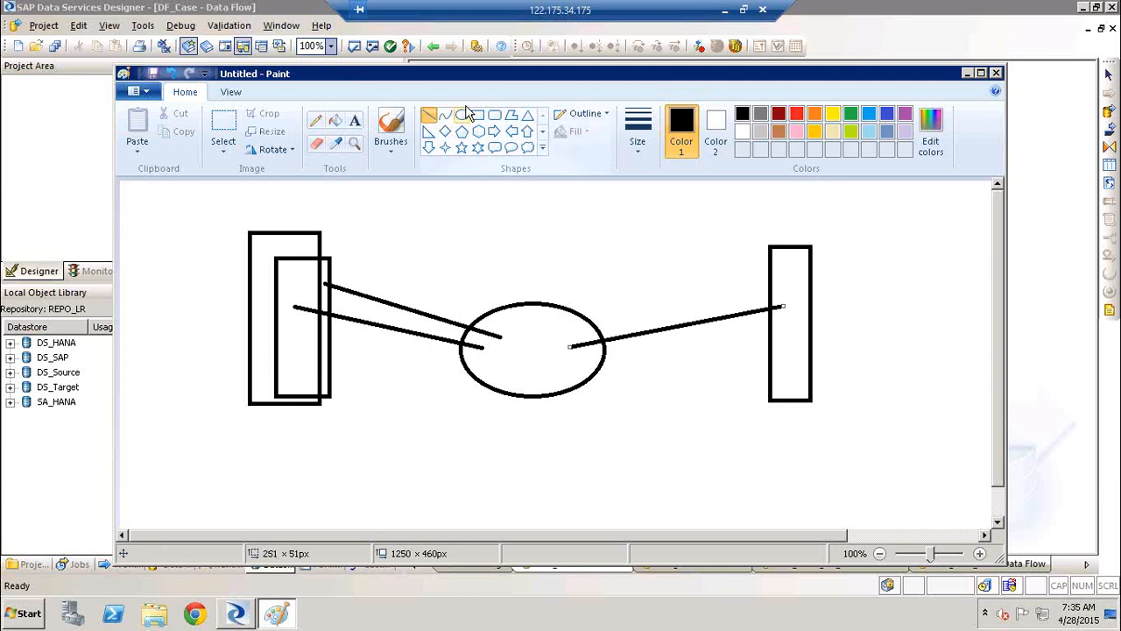
left_click_drag(480, 320, 501, 339)
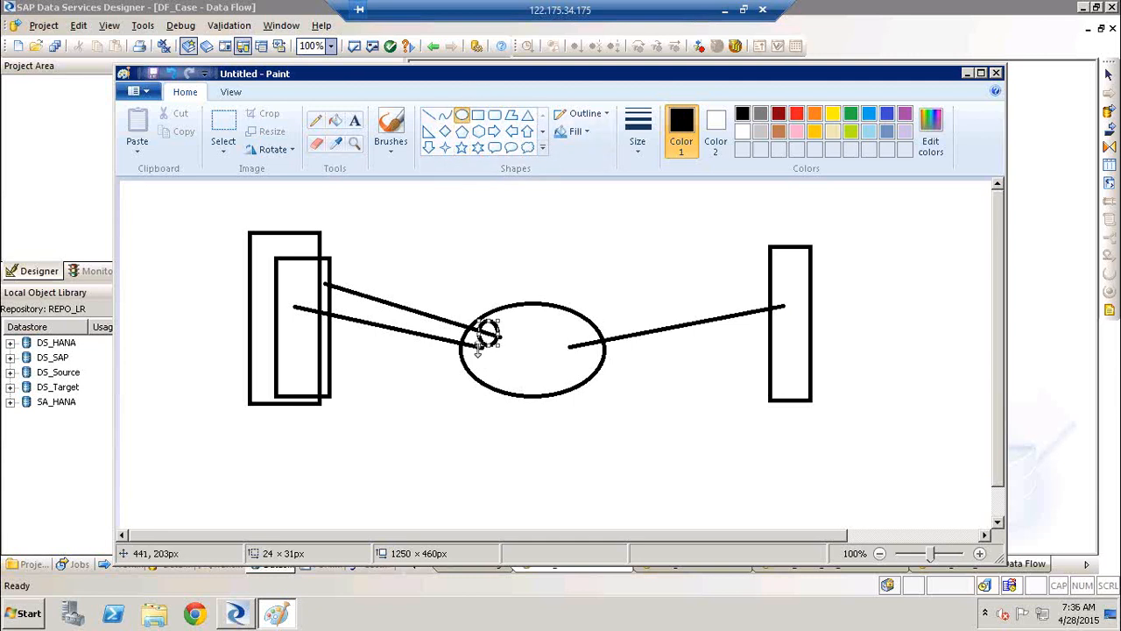
left_click(471, 343)
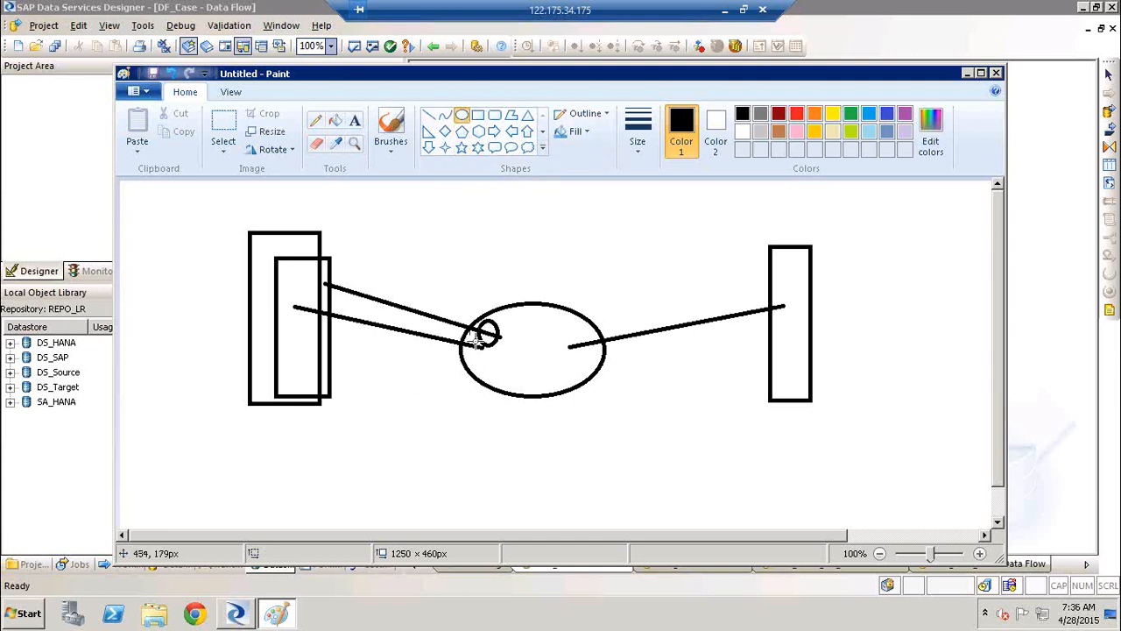
left_click_drag(466, 343, 488, 362)
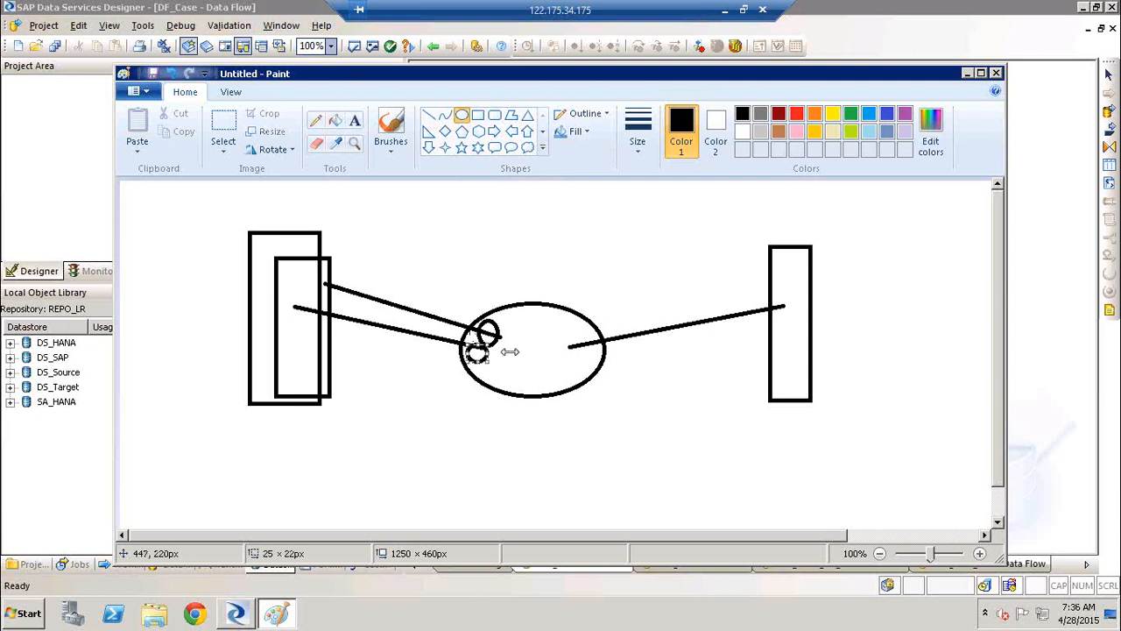
left_click_drag(572, 326, 601, 356)
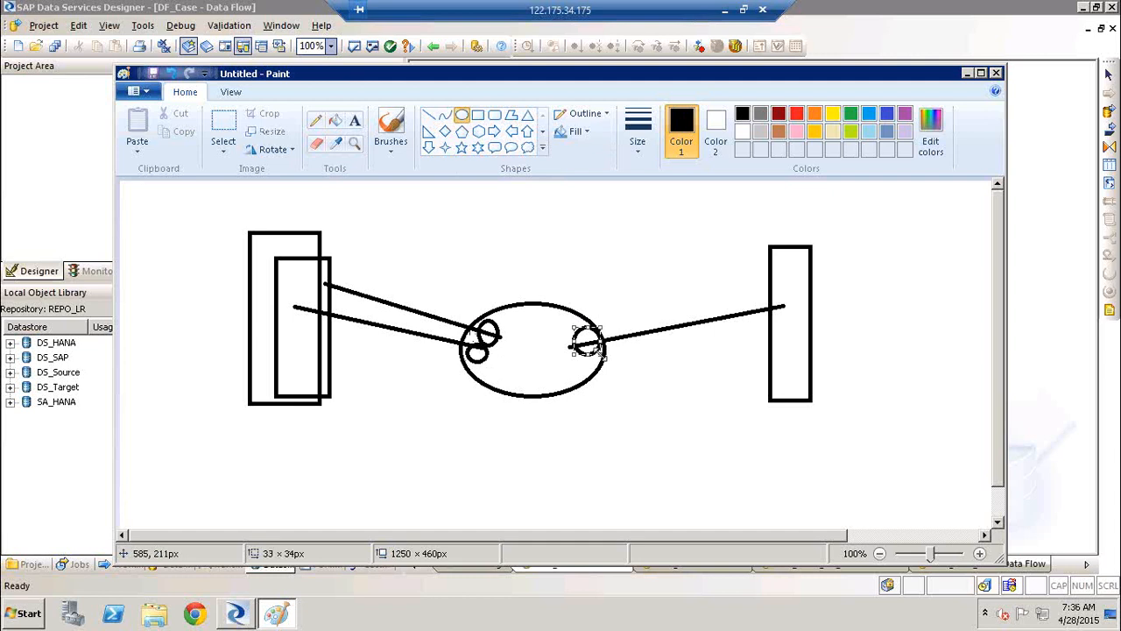
Switch back to Data Services Designer, view the file formats and custom functions, and widen the library until its category names are readable
key("alt+Tab")
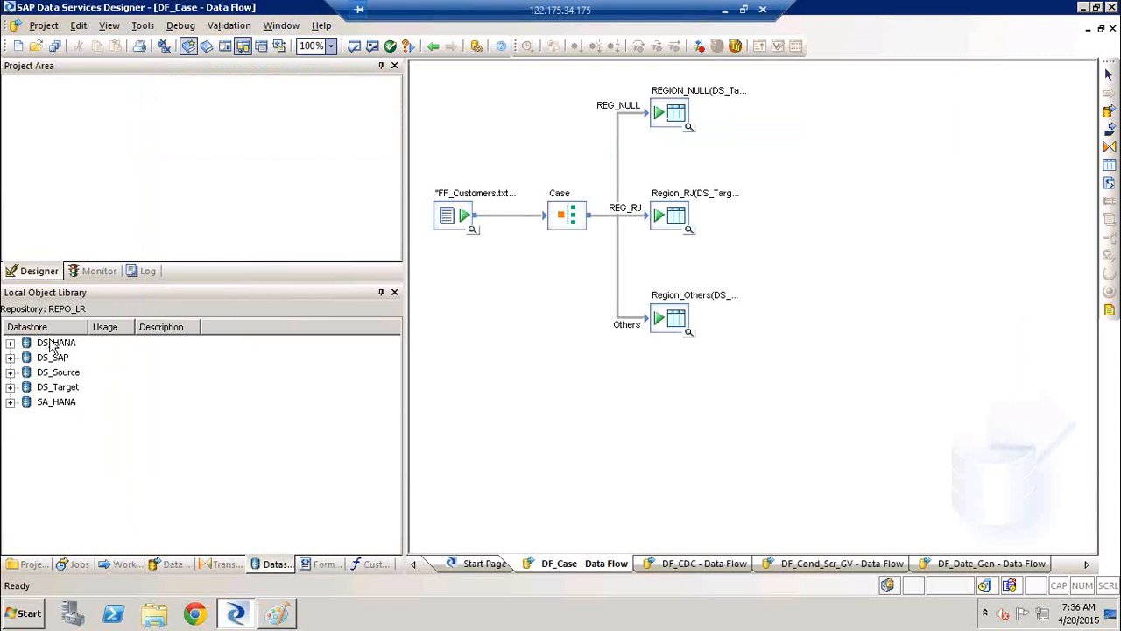
left_click(324, 567)
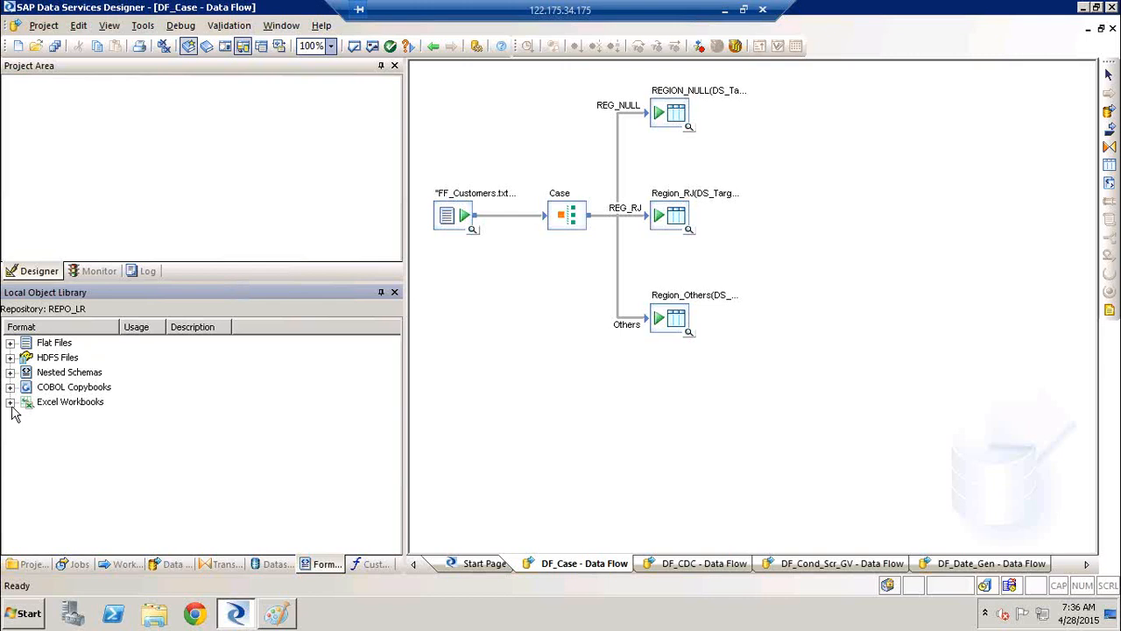
left_click(374, 564)
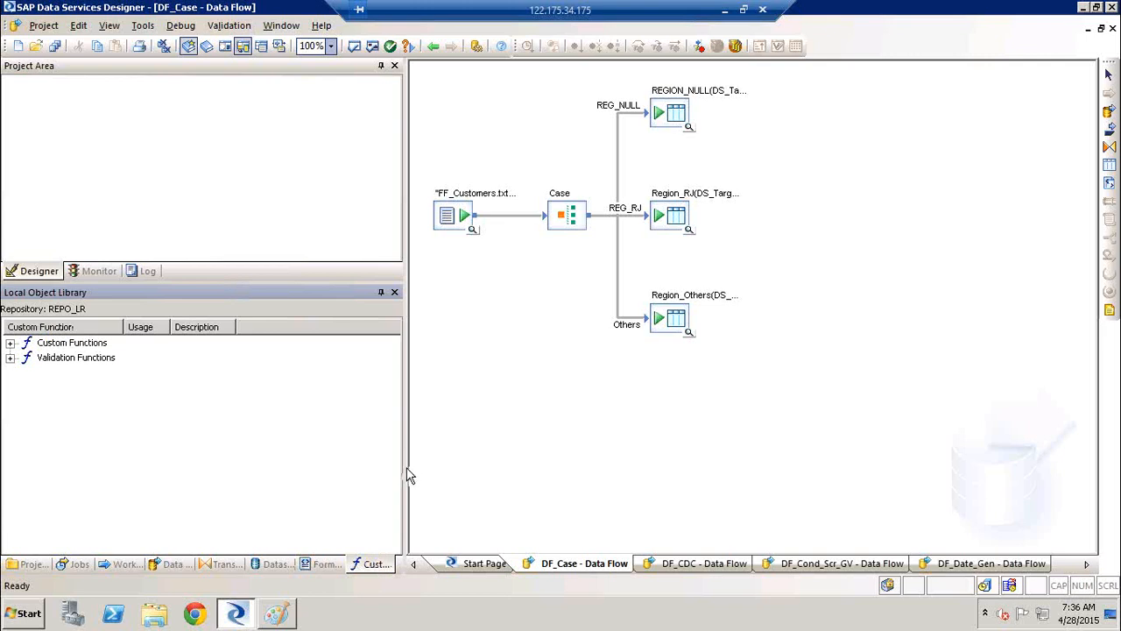
left_click_drag(406, 471, 454, 474)
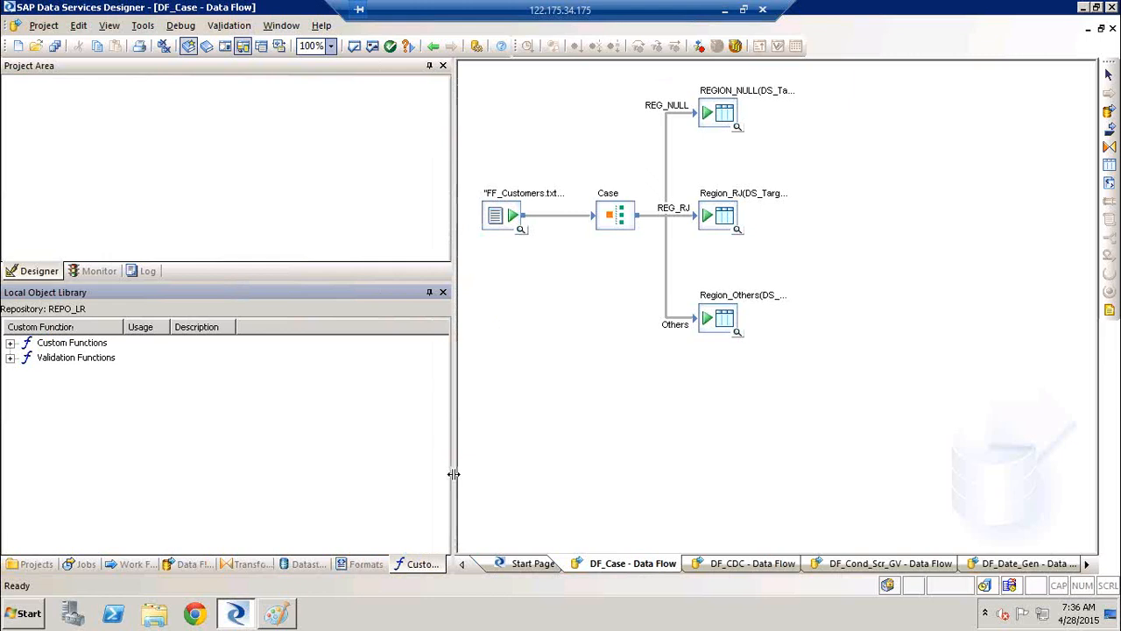
Review the script of the JDE_Date custom function in the Smart Editor and close it without changes
left_click(11, 344)
left_click(68, 358)
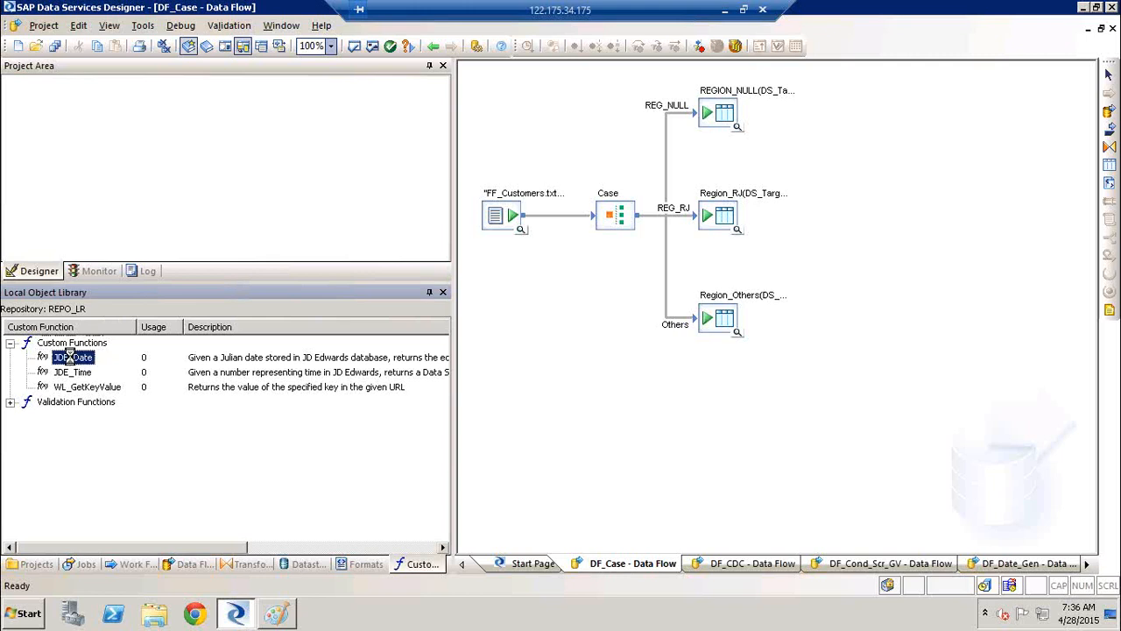
double_click(68, 358)
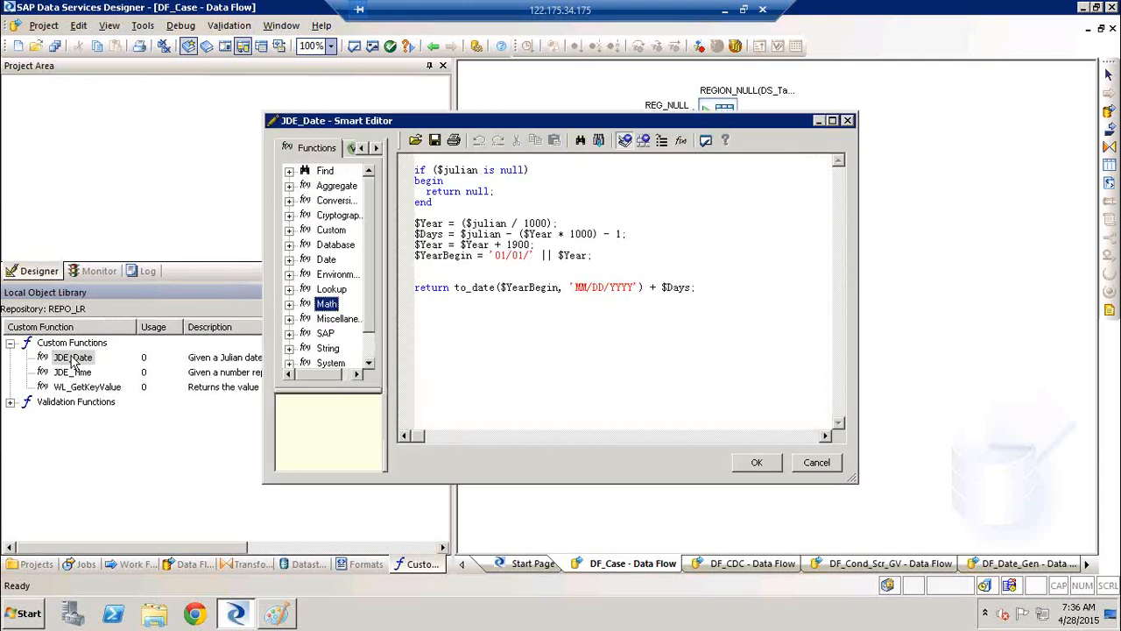
left_click_drag(734, 297, 419, 172)
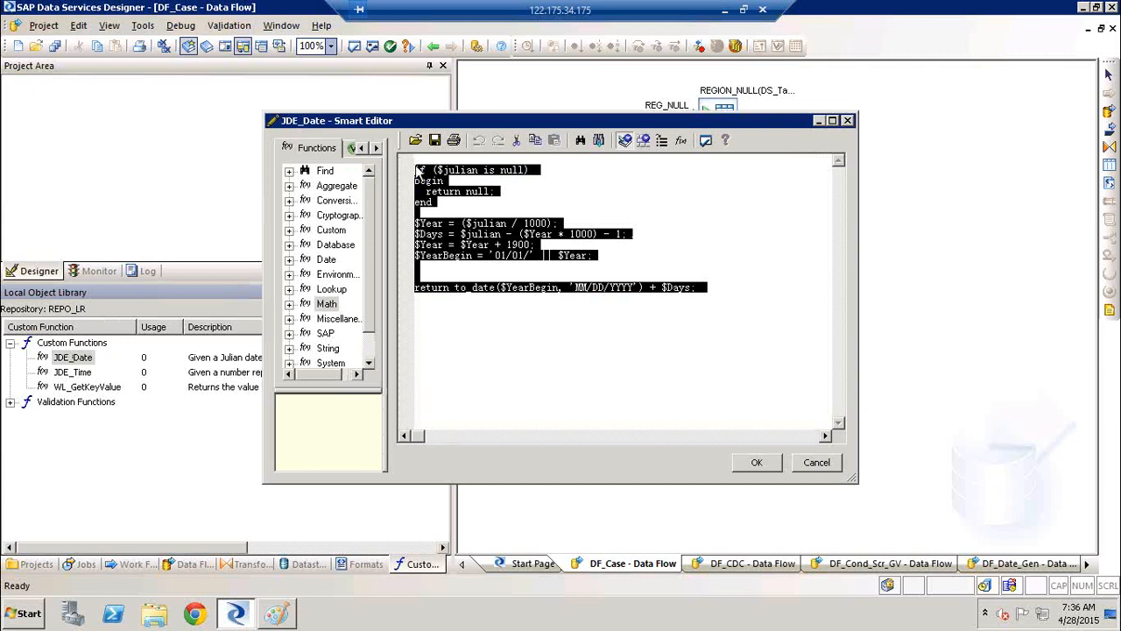
left_click(817, 463)
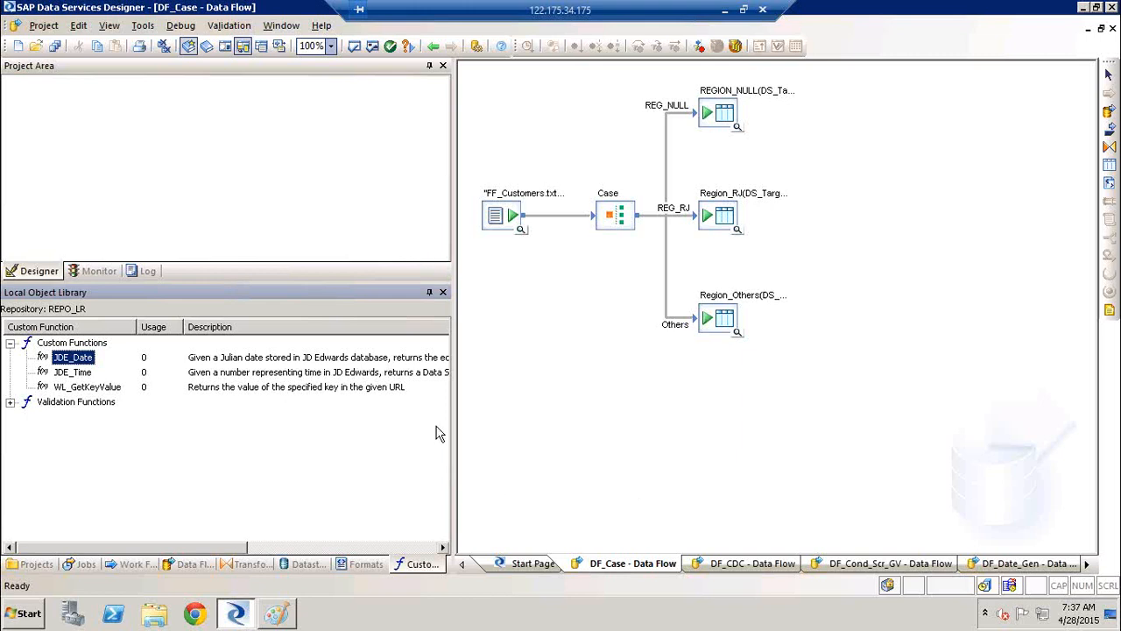
Narrow the object library, open the PRJ_BODS_Training project from it, and open Job_ADF in the workspace
left_click_drag(453, 438, 349, 421)
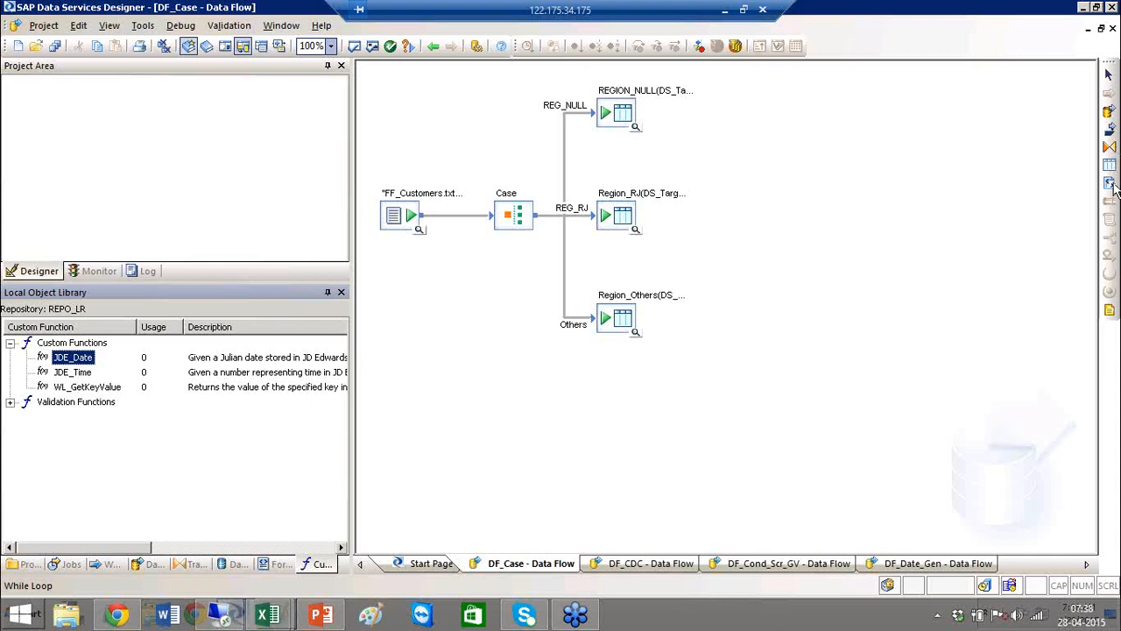
left_click(24, 569)
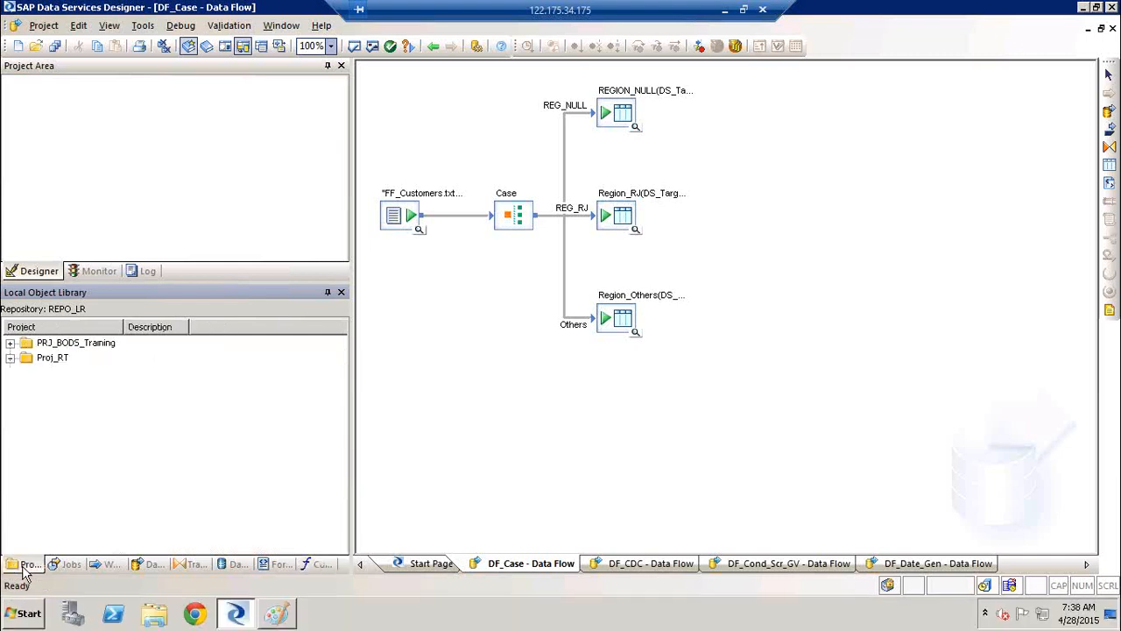
double_click(75, 344)
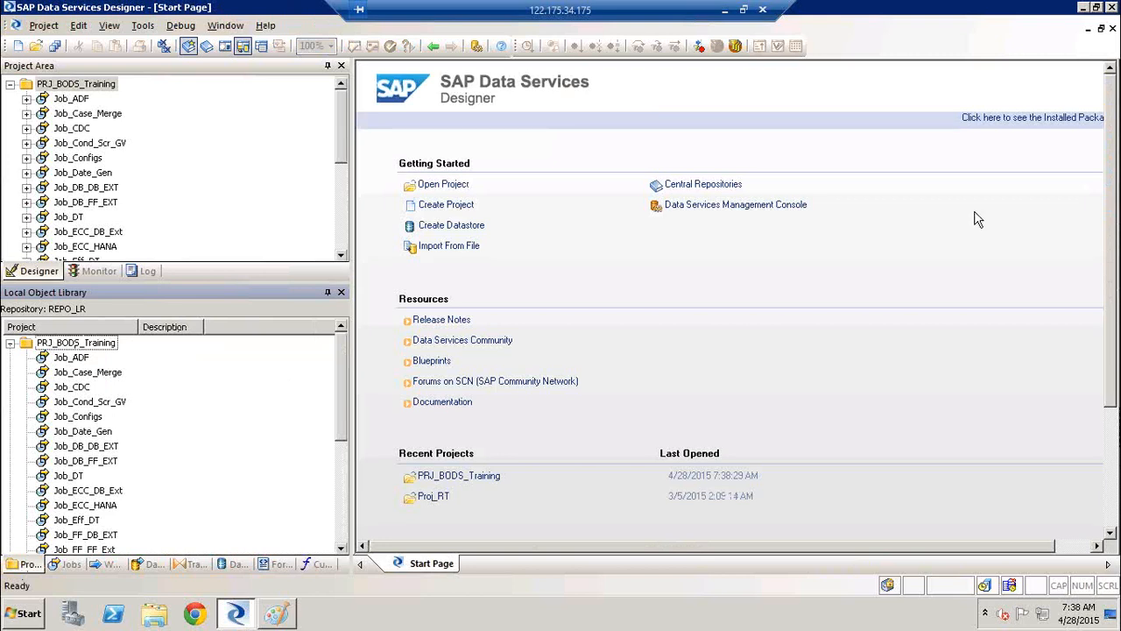
left_click(65, 101)
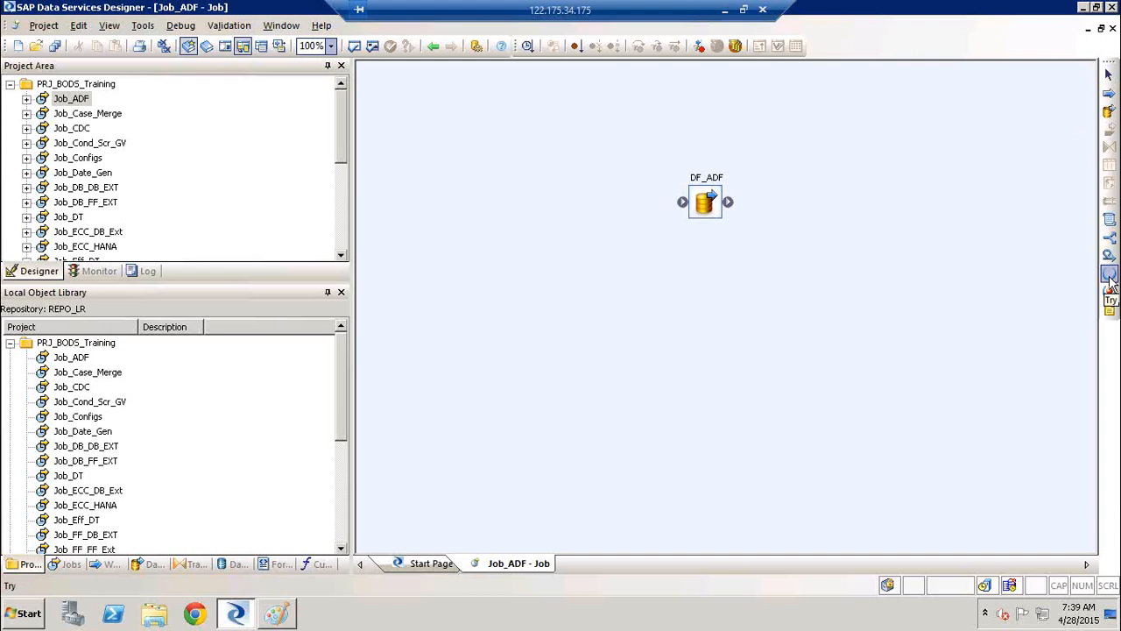
left_click(1108, 111)
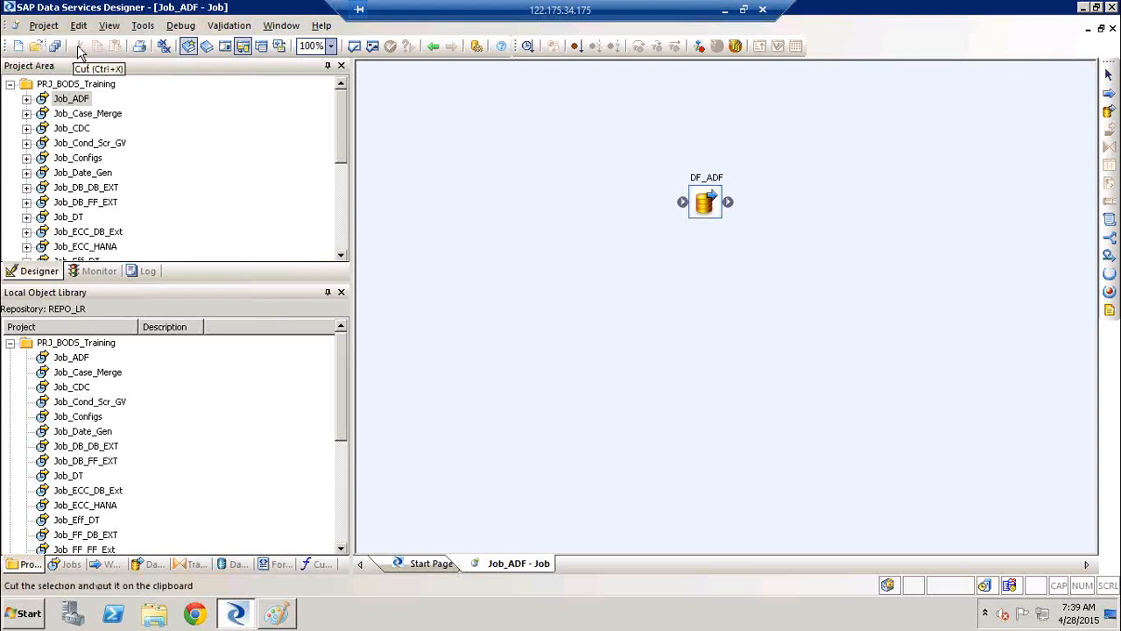
Close all open workspace windows and show the start page again
left_click(163, 46)
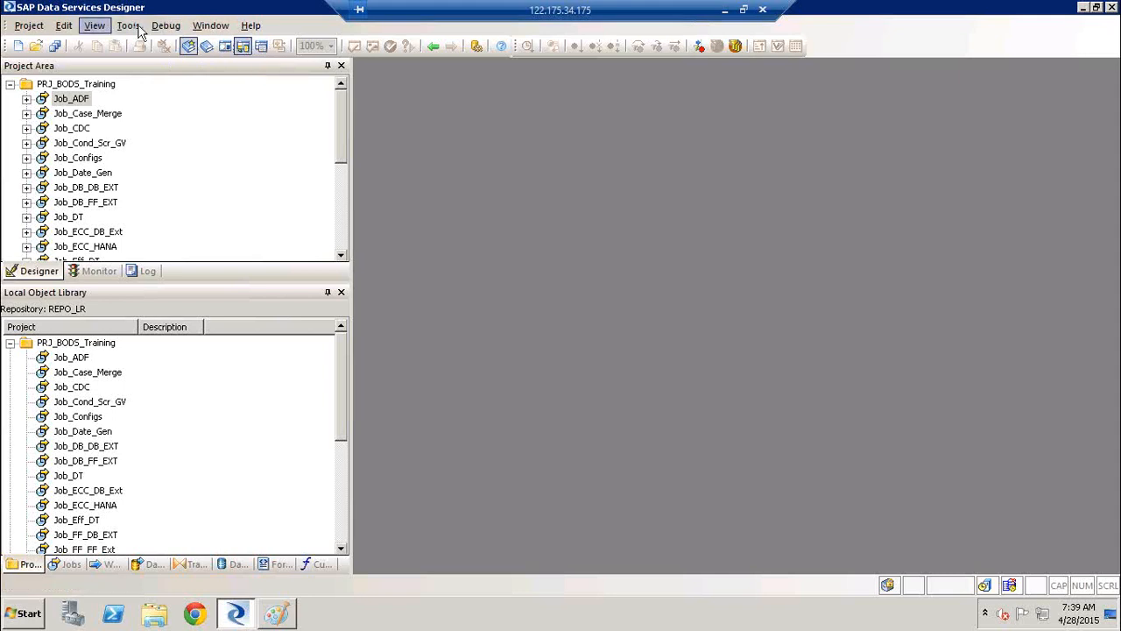
left_click(251, 26)
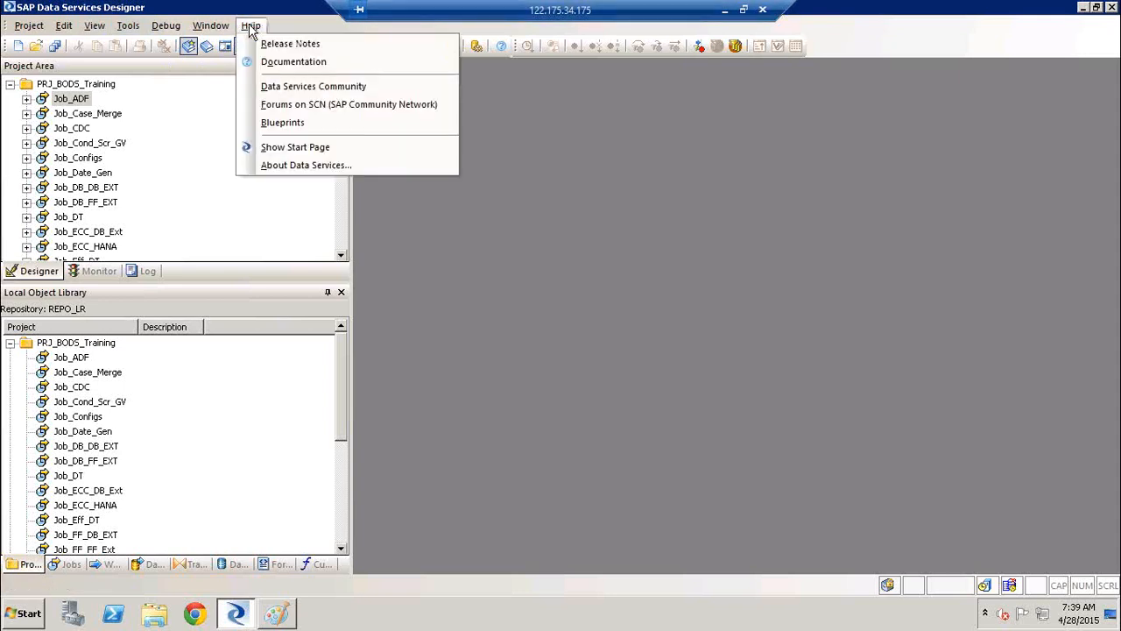
left_click(300, 148)
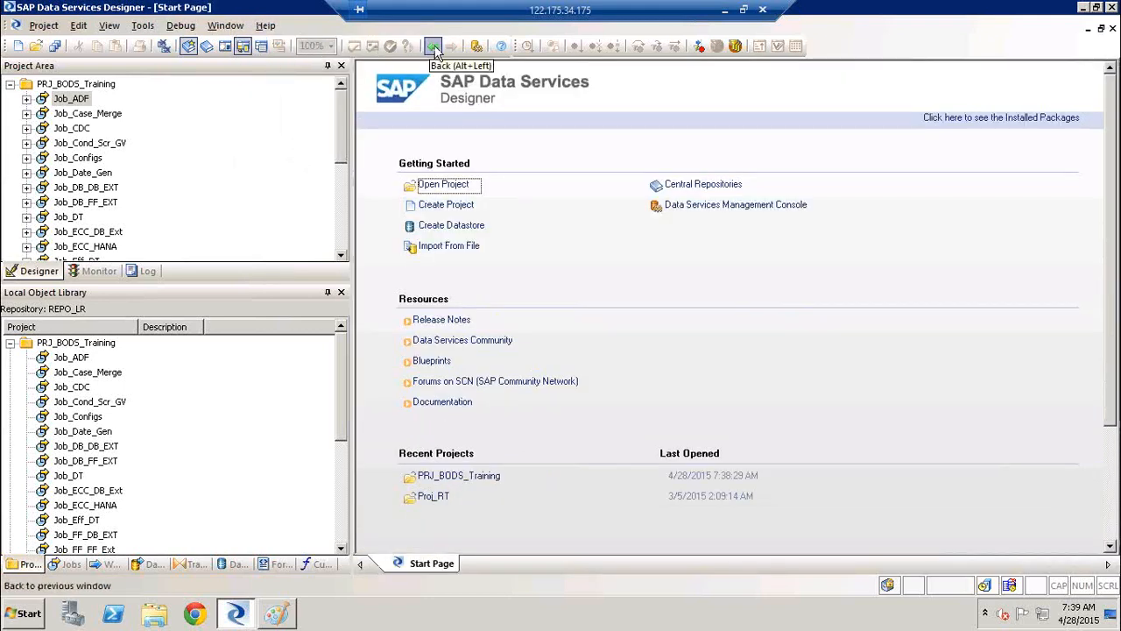
Open Job_Case_Merge and its DF_Case data flow, and navigate back to the job and forward to the data flow
left_click(86, 117)
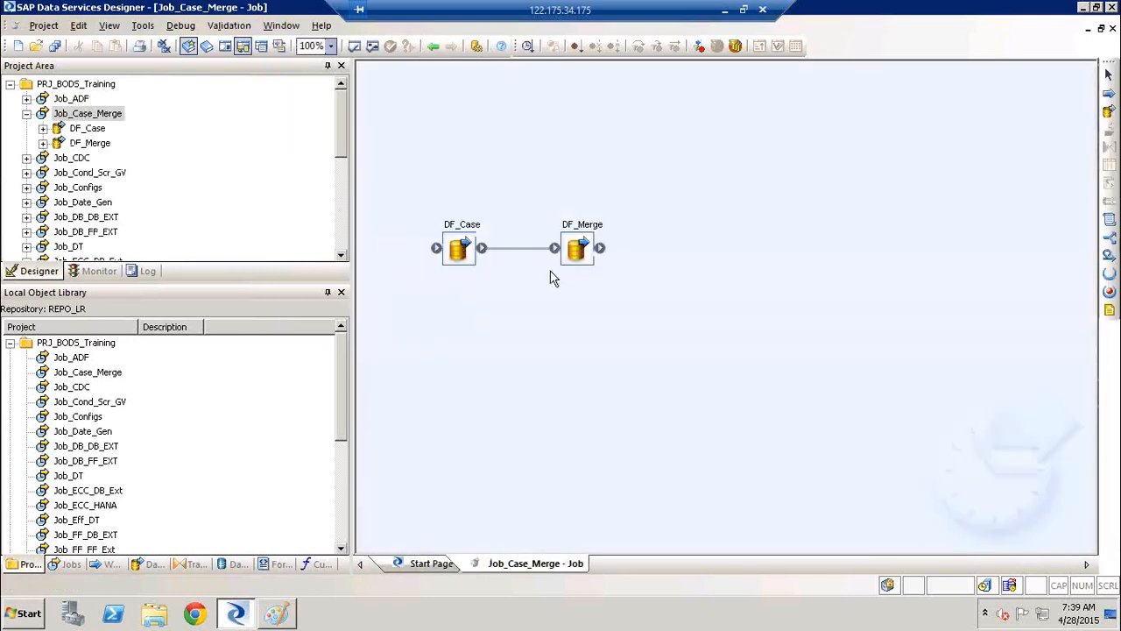
double_click(462, 247)
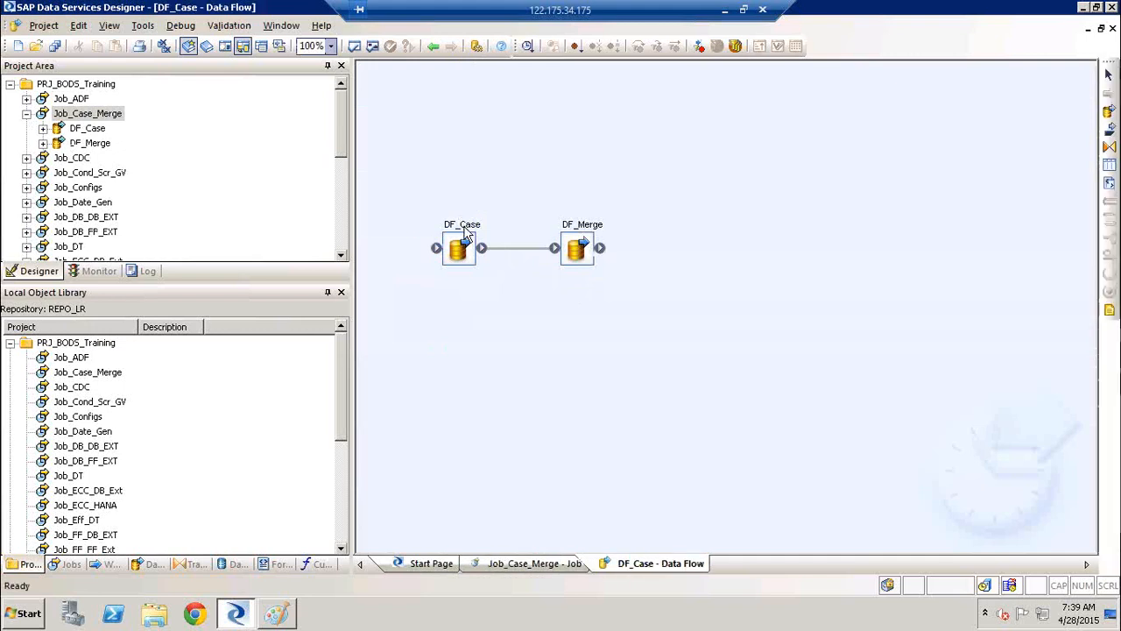
left_click(438, 48)
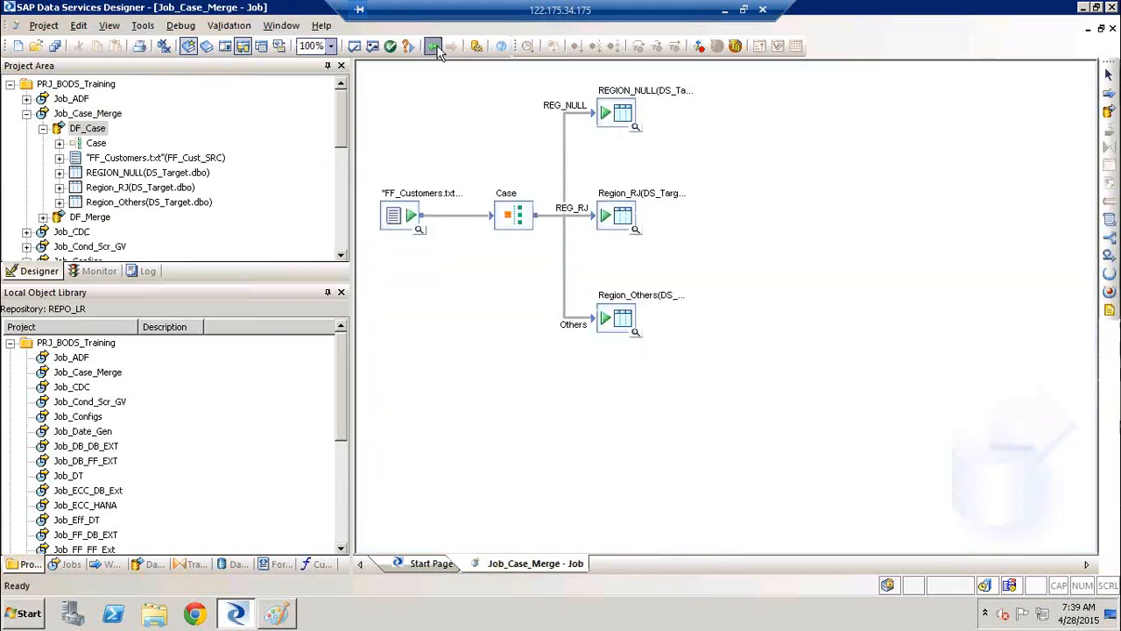
left_click(451, 46)
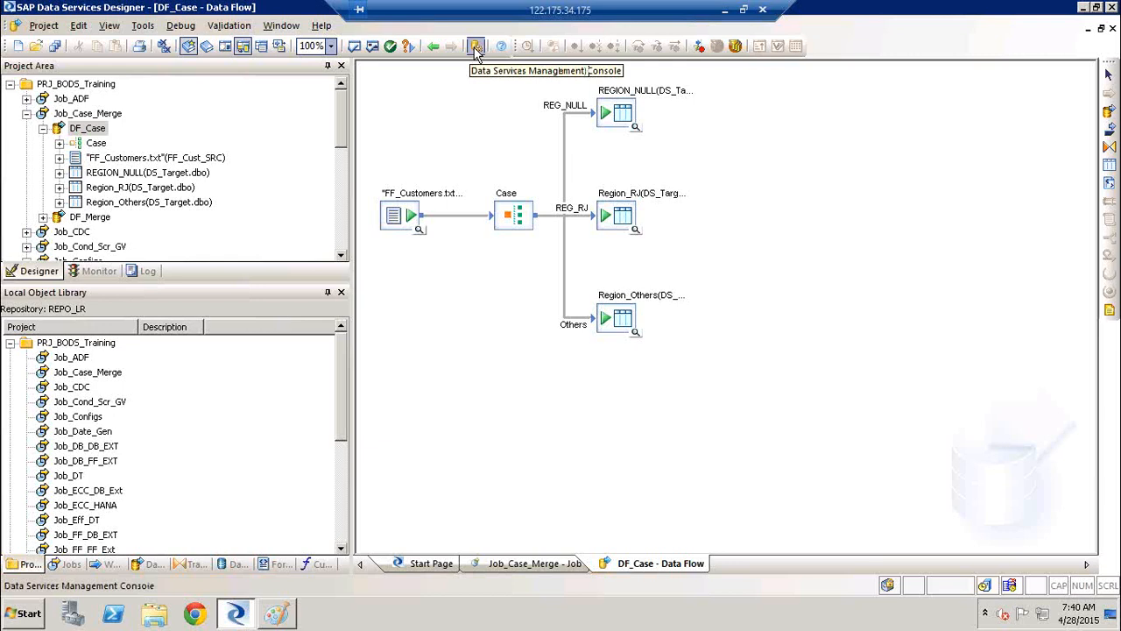
View the logon page of the Data Services Management Console and close it without logging on
left_click(475, 48)
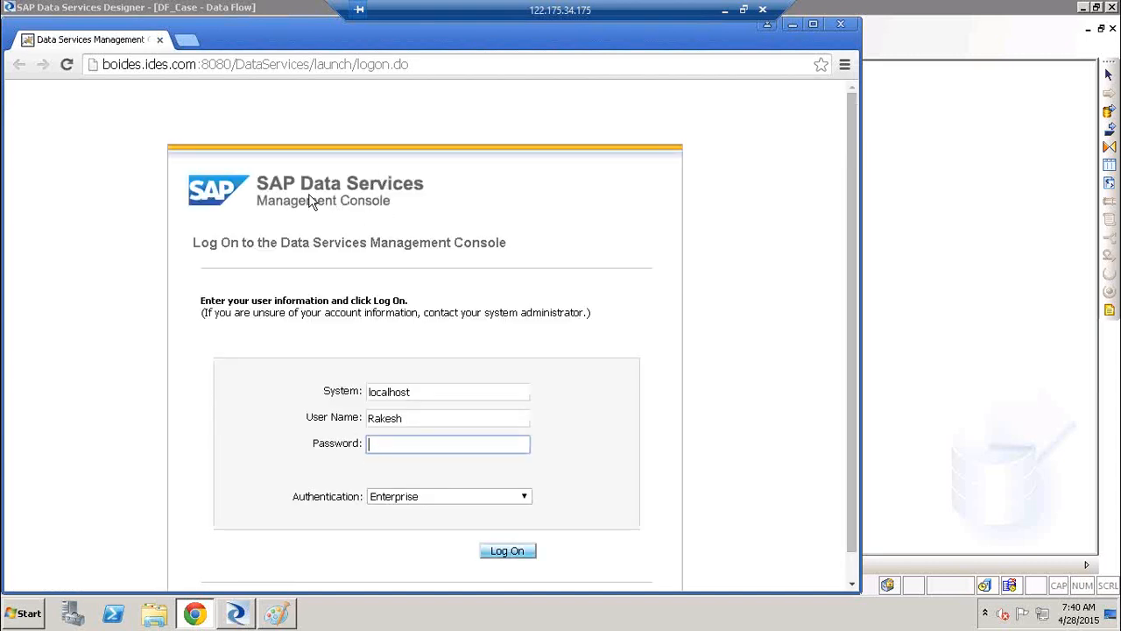
left_click(842, 25)
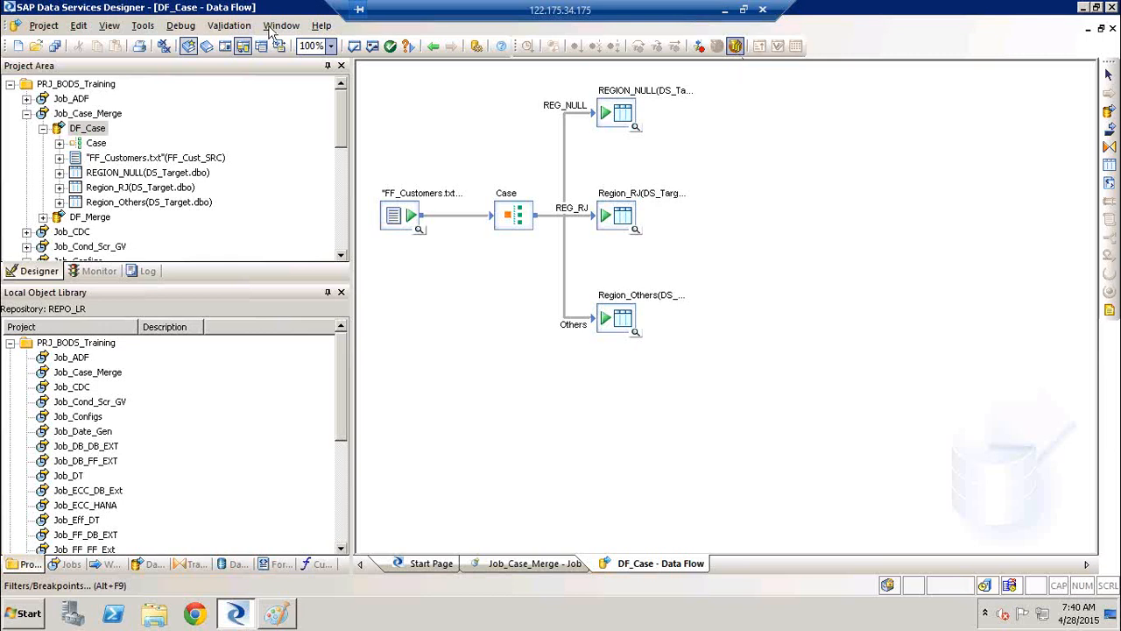
Collapse Job_Case_Merge and the whole PRJ_BODS_Training project in the project tree
left_click(35, 128)
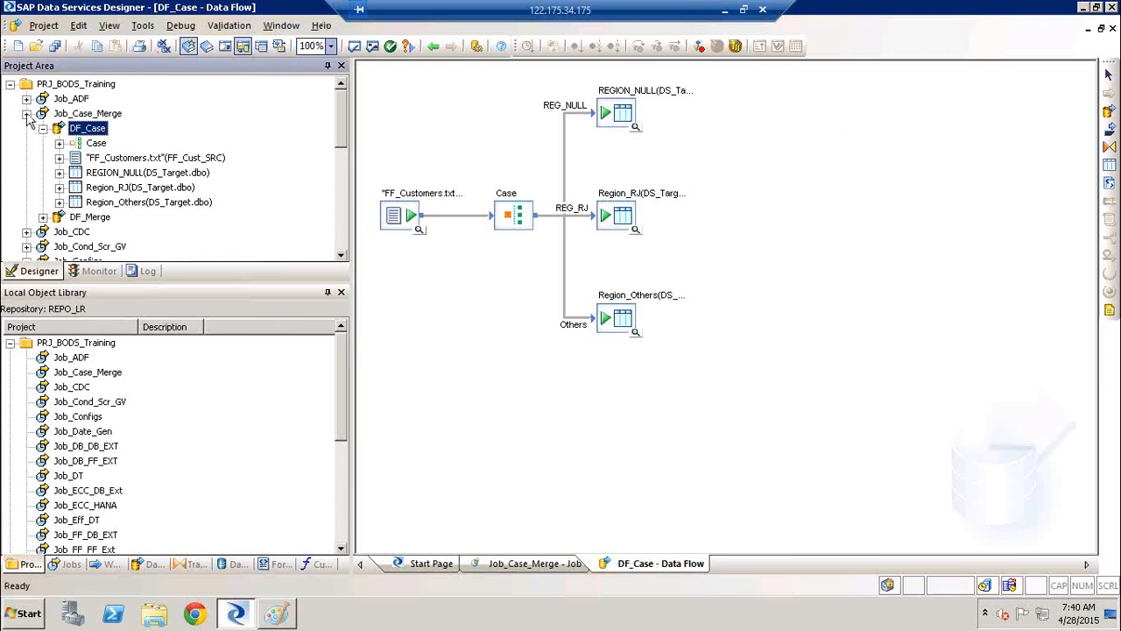
left_click(26, 113)
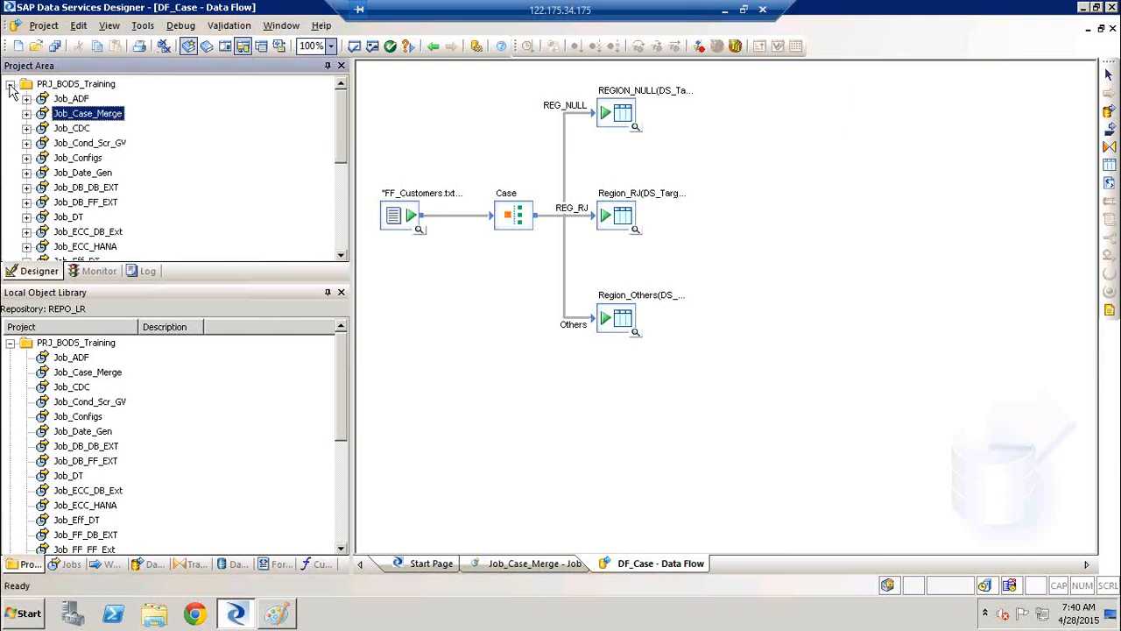
left_click(10, 84)
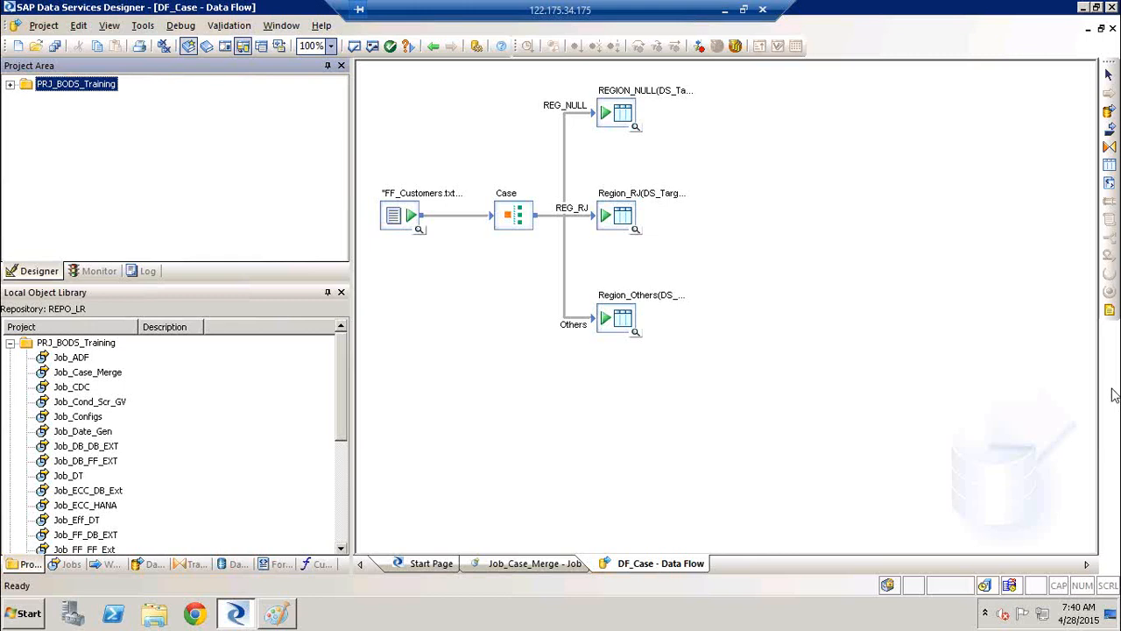
Switch to the SAP-BODS Training Schedule Plan workbook in Excel and review the 5-day, 4-day weekend and 10-day program agendas
key("alt+Tab")
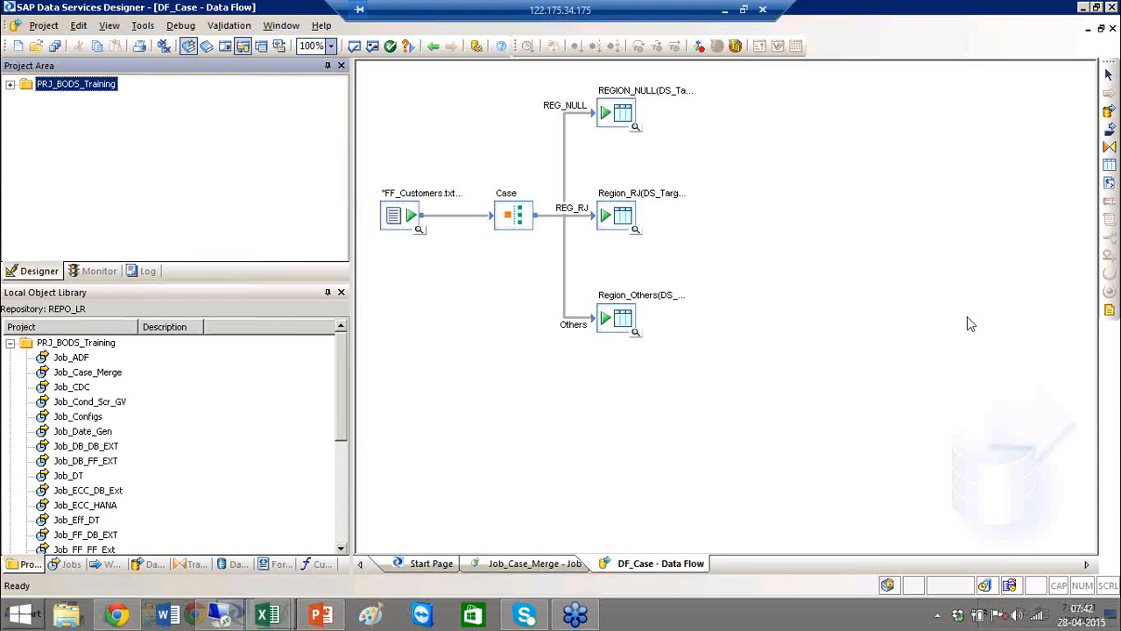
mouse_move(268, 613)
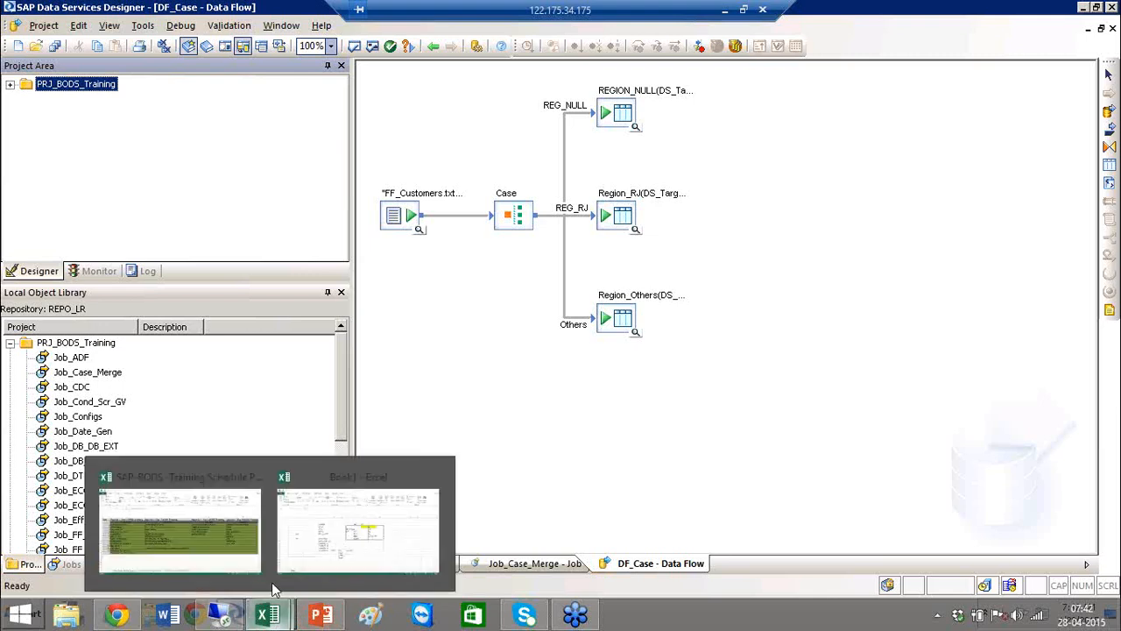
left_click(228, 496)
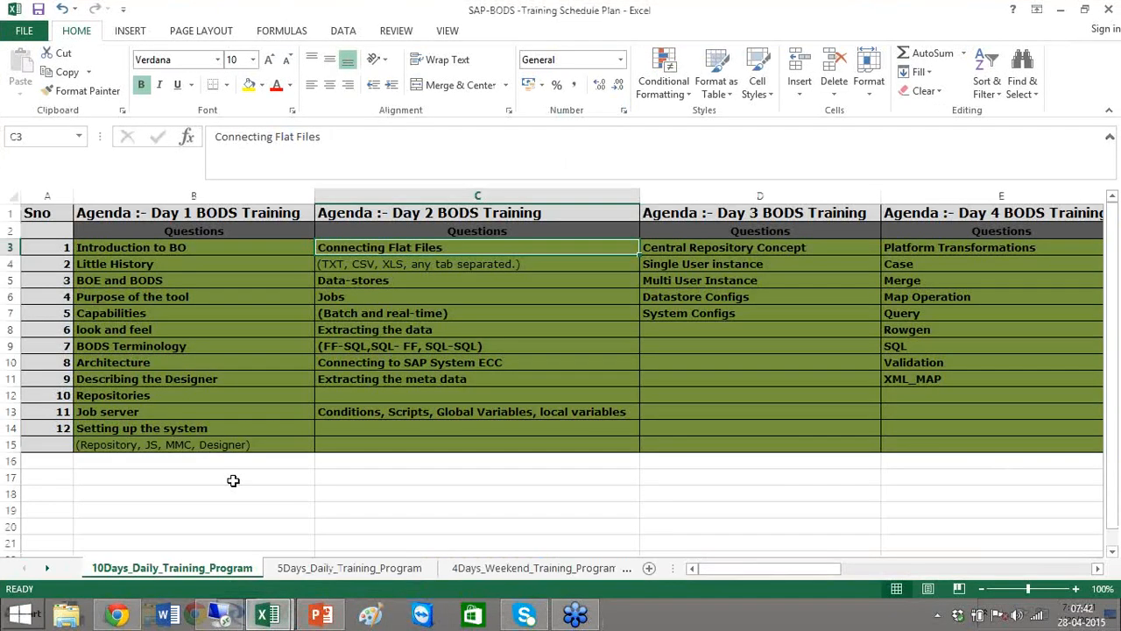
left_click(298, 571)
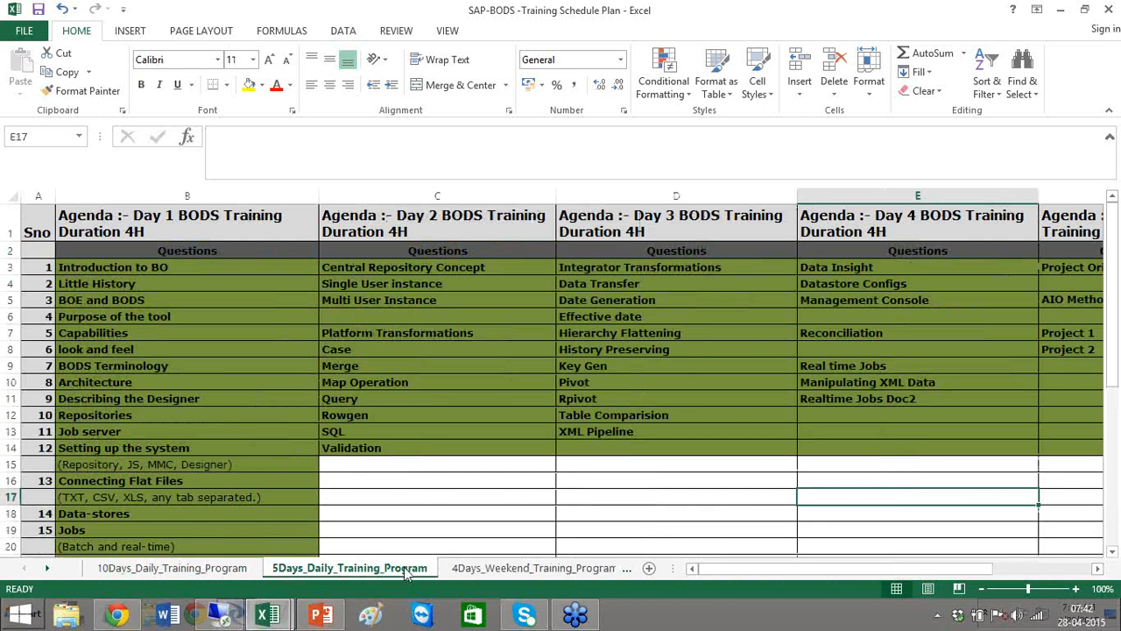
left_click(492, 573)
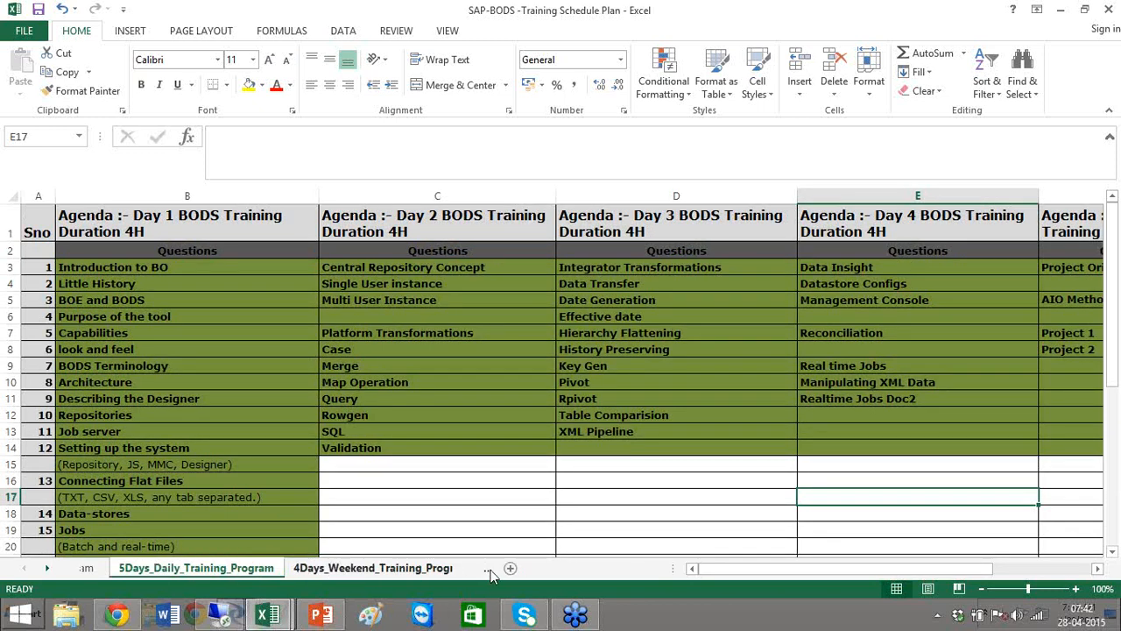
left_click(359, 568)
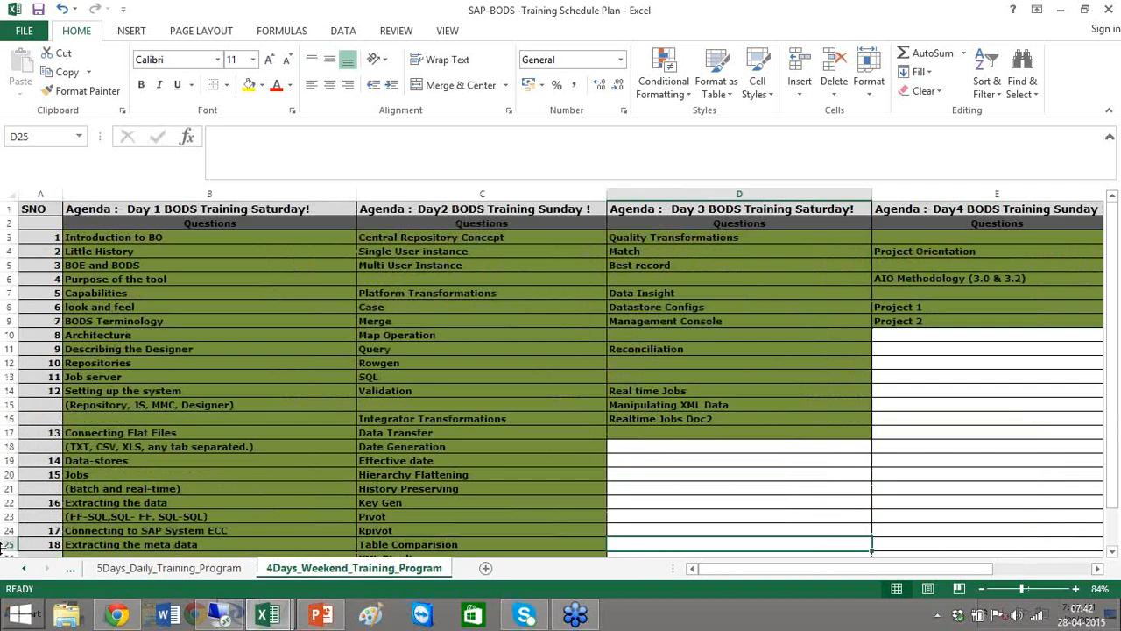
left_click(25, 567)
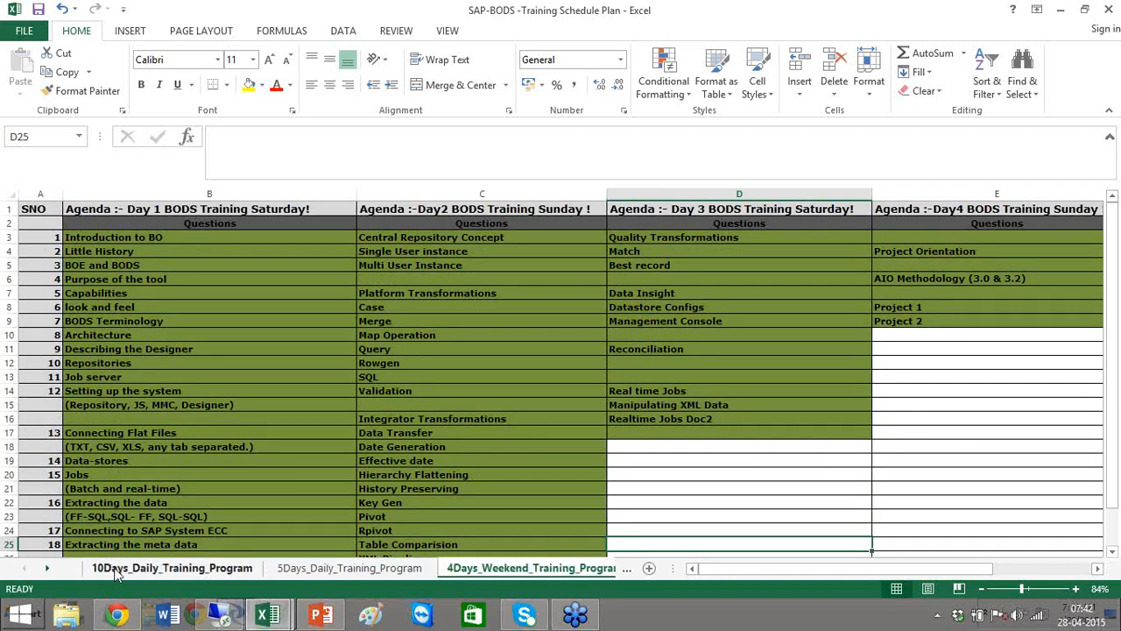
left_click(114, 568)
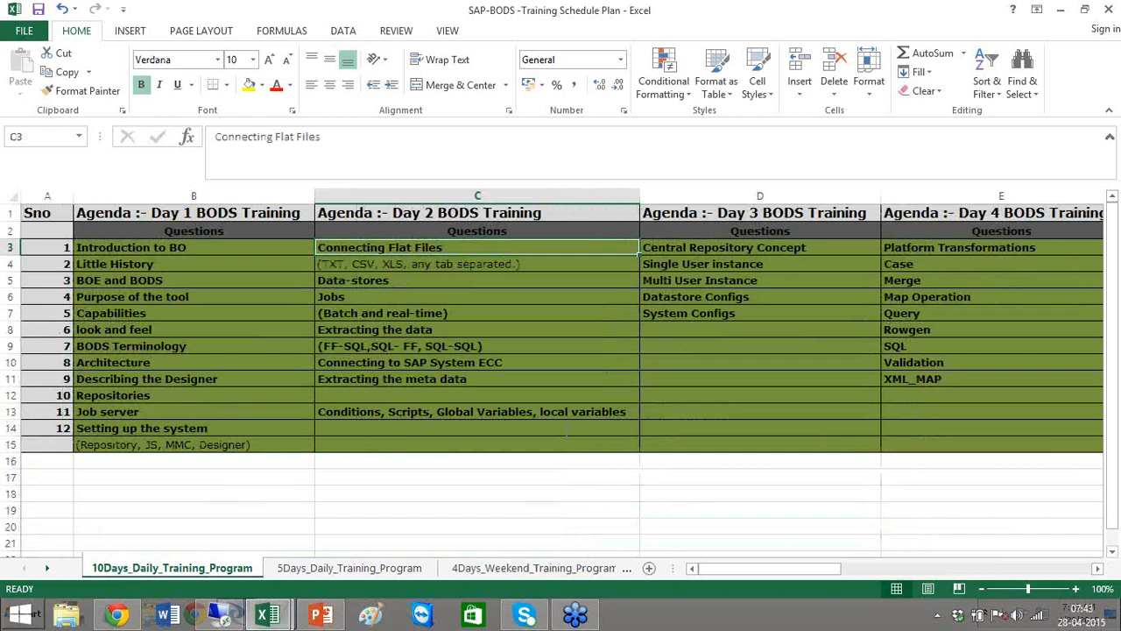
left_click(252, 537)
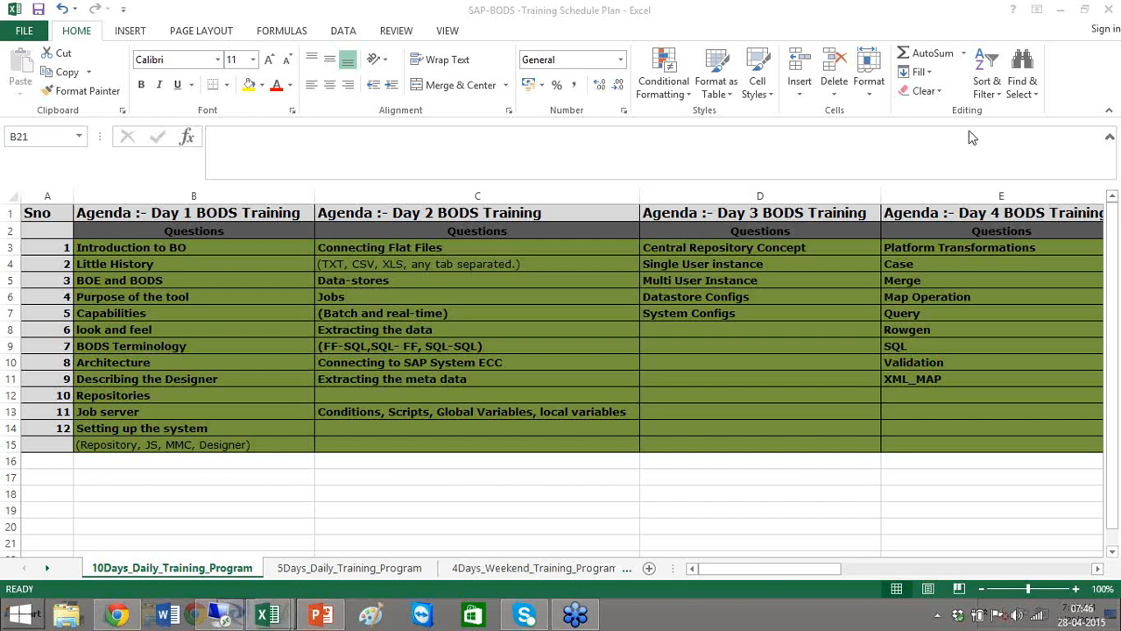
left_click(608, 326)
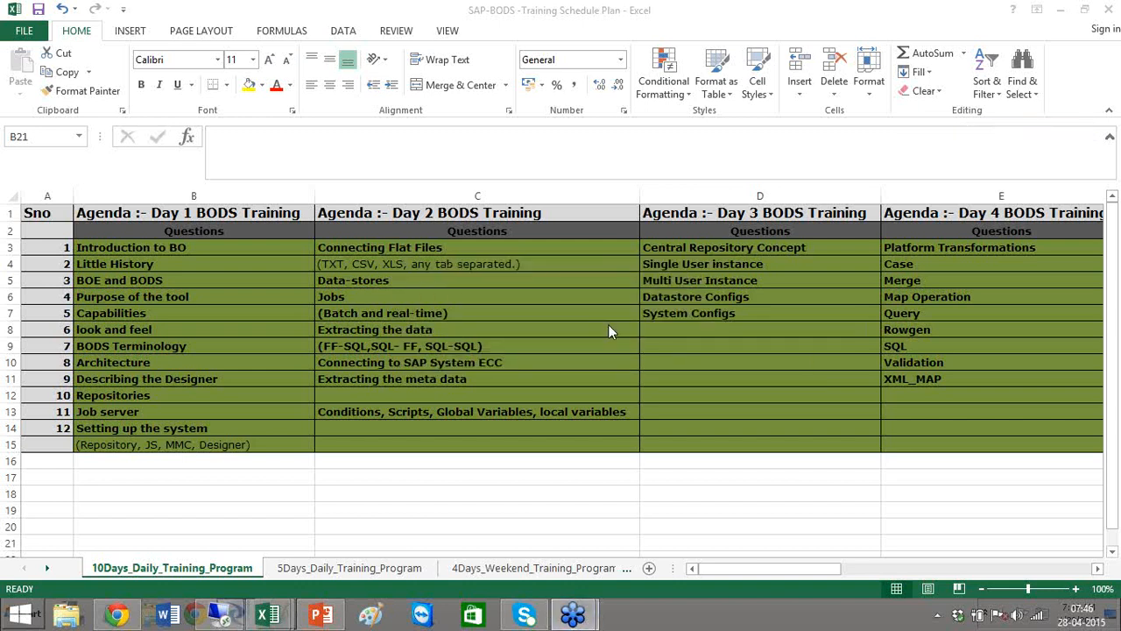